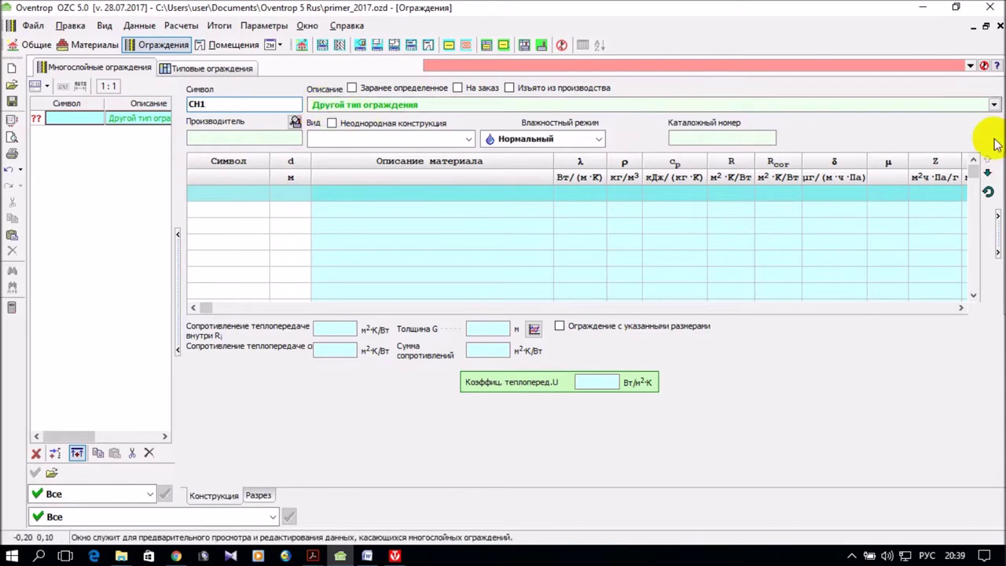
Step: Define enclosure CH1 as an external wall by setting both its description and its type to "Стена наружная"
{"action": "left_click", "coordinate": [993, 107]}
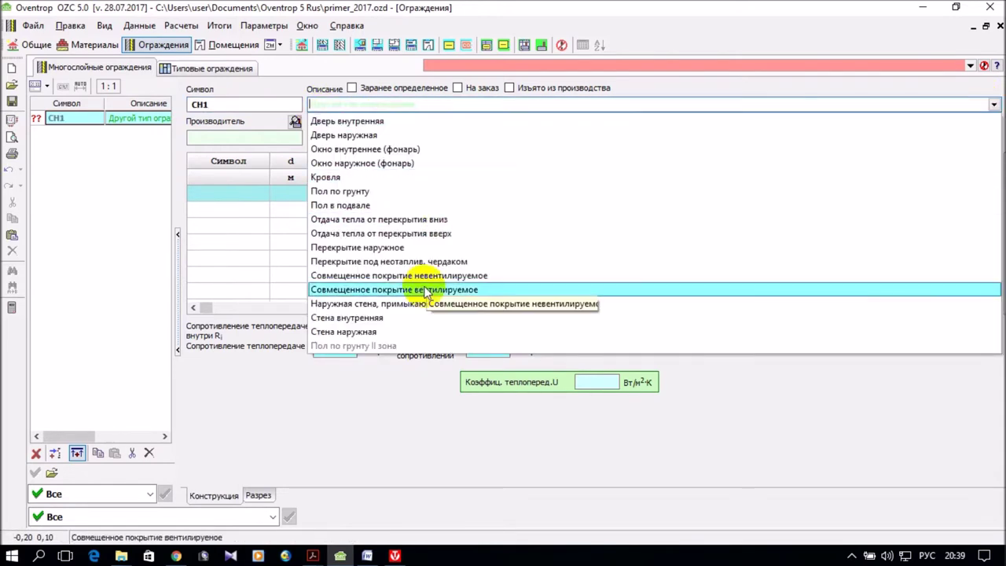
{"action": "left_click", "coordinate": [358, 330]}
{"action": "left_click", "coordinate": [240, 136]}
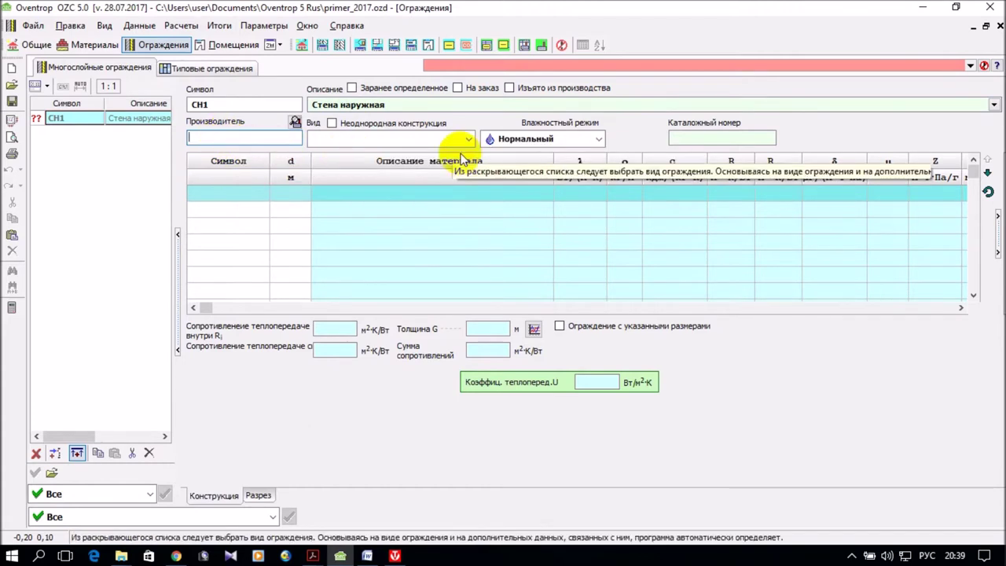
{"action": "left_click", "coordinate": [468, 139]}
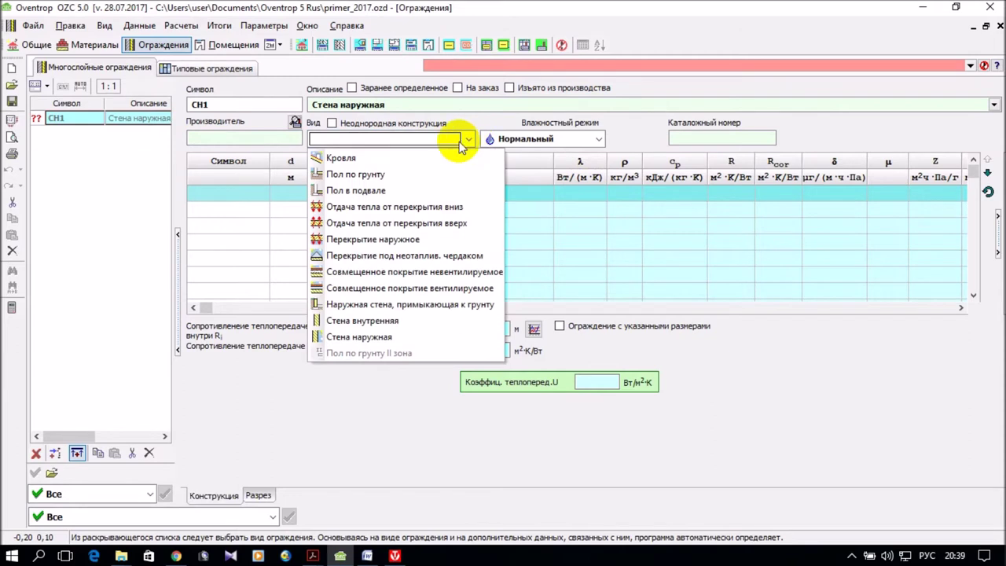
{"action": "left_click", "coordinate": [398, 338]}
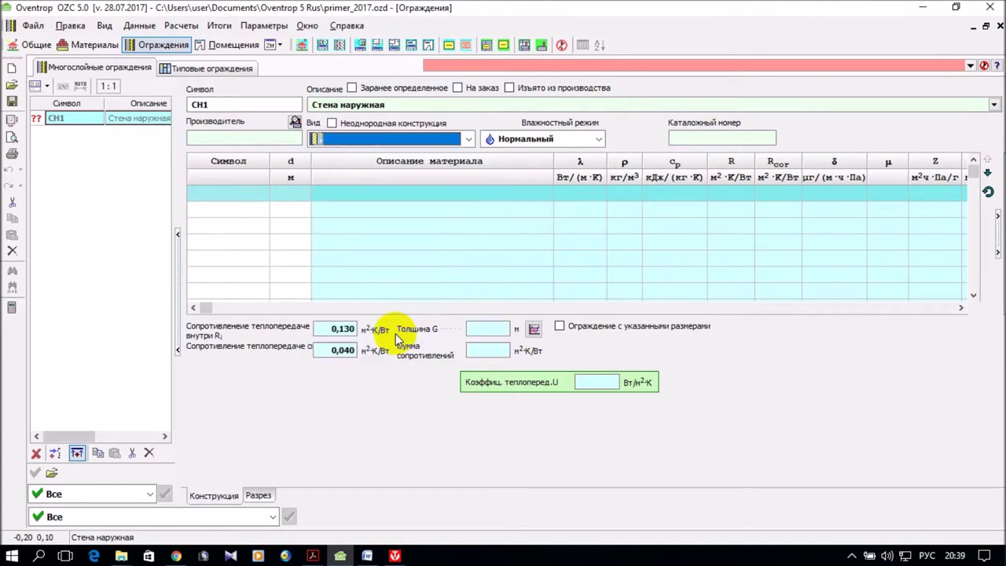
Step: Try the "Неоднородная конструкция" option and the "Влажный" humidity mode on the wall, restoring a homogeneous structure with "Нормальный" humidity
{"action": "left_click", "coordinate": [331, 124]}
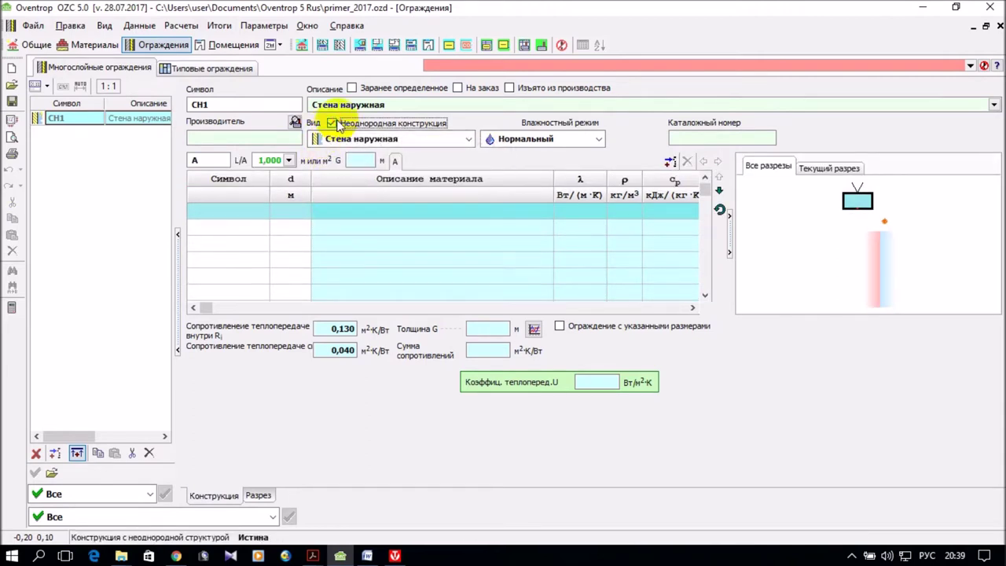
{"action": "left_click", "coordinate": [332, 124]}
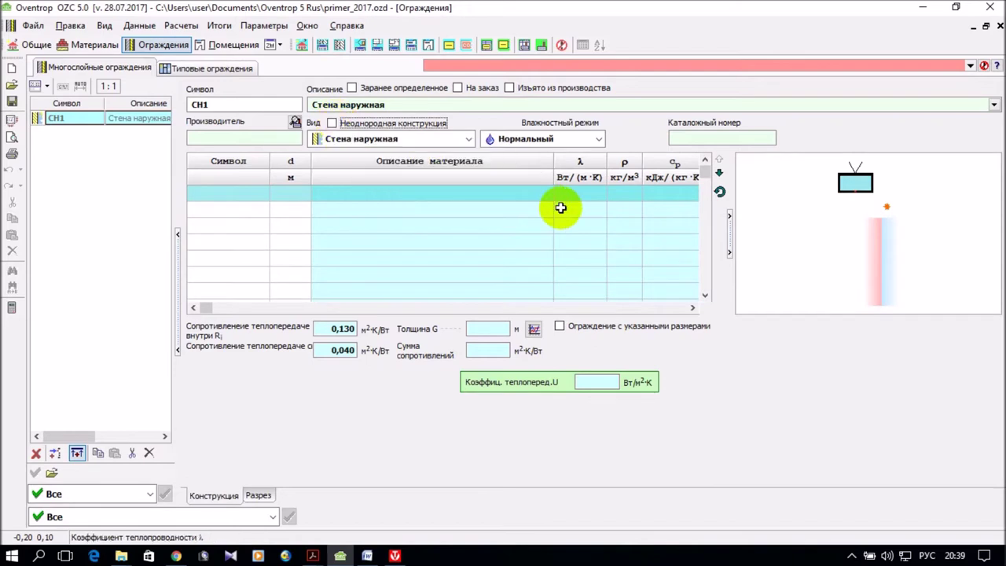
{"action": "left_click", "coordinate": [599, 139]}
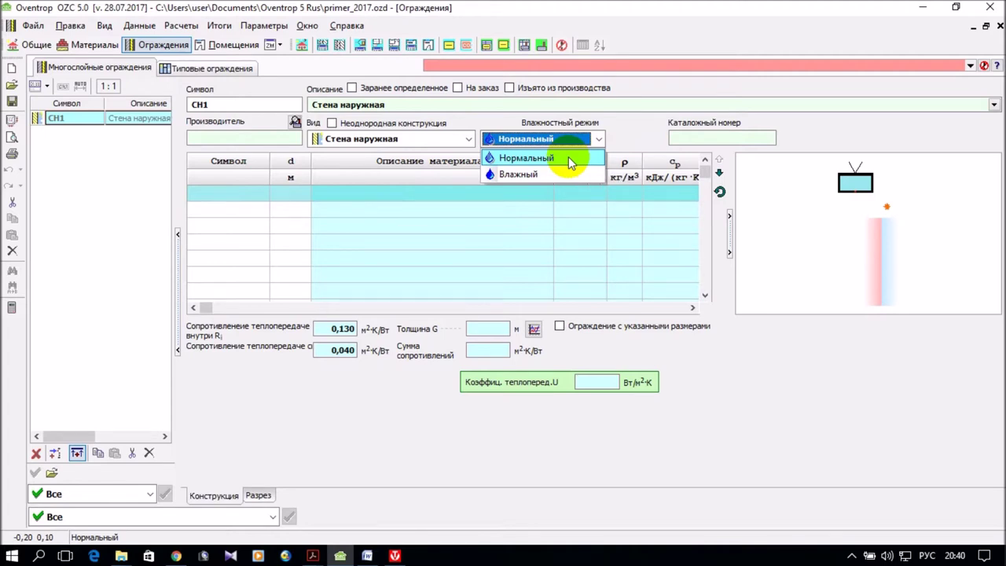
{"action": "left_click", "coordinate": [569, 156]}
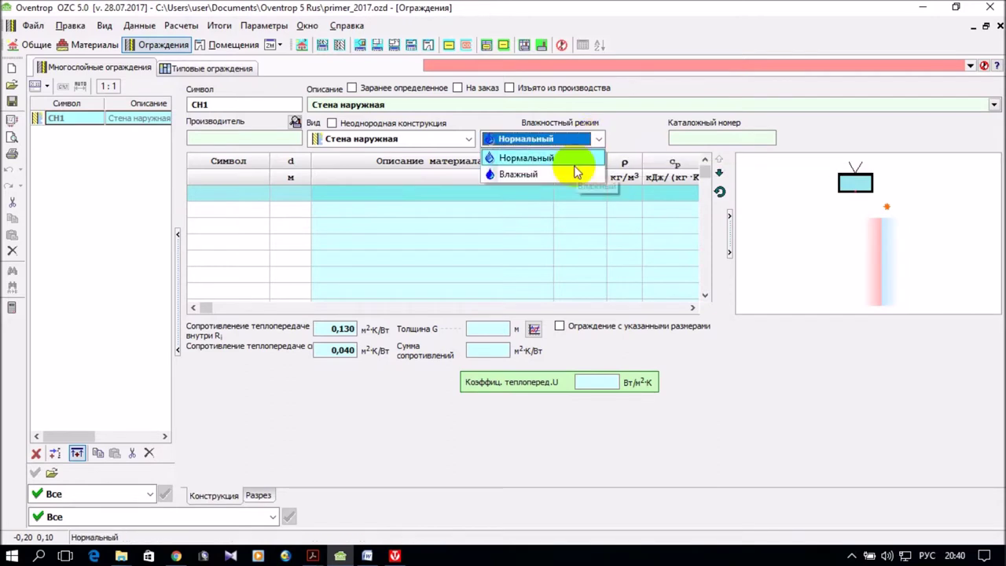
{"action": "left_click", "coordinate": [563, 176]}
{"action": "left_click", "coordinate": [595, 142]}
{"action": "left_click", "coordinate": [588, 154]}
{"action": "scroll", "coordinate": [593, 149], "scroll_direction": "up", "scroll_amount": 1}
{"action": "left_click", "coordinate": [697, 140]}
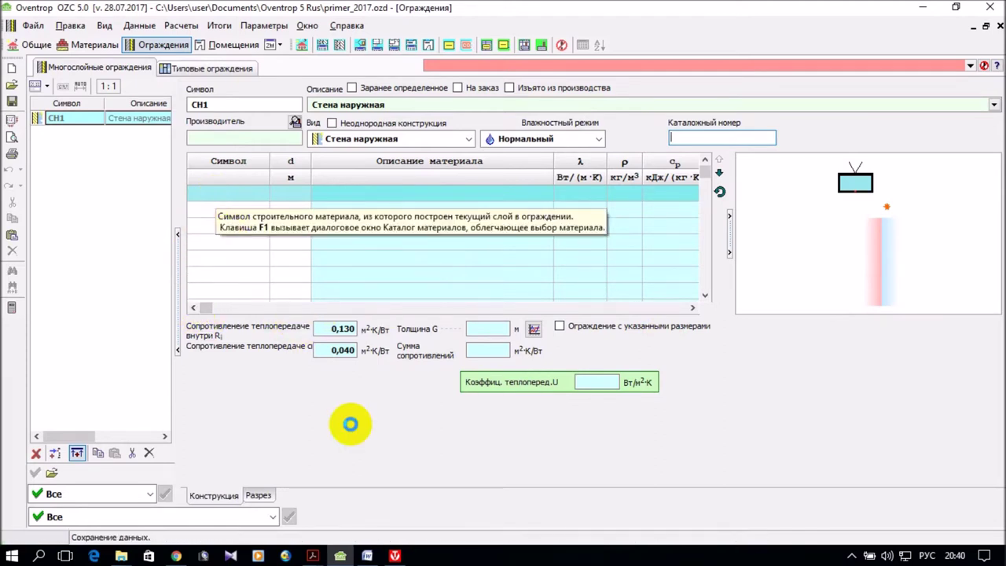
Step: Assign cement plaster ШТУКАТ-ЦЕМ from the "Штукатурки и растворы" group of the material catalogue as the wall's first layer
{"action": "left_click", "coordinate": [248, 196]}
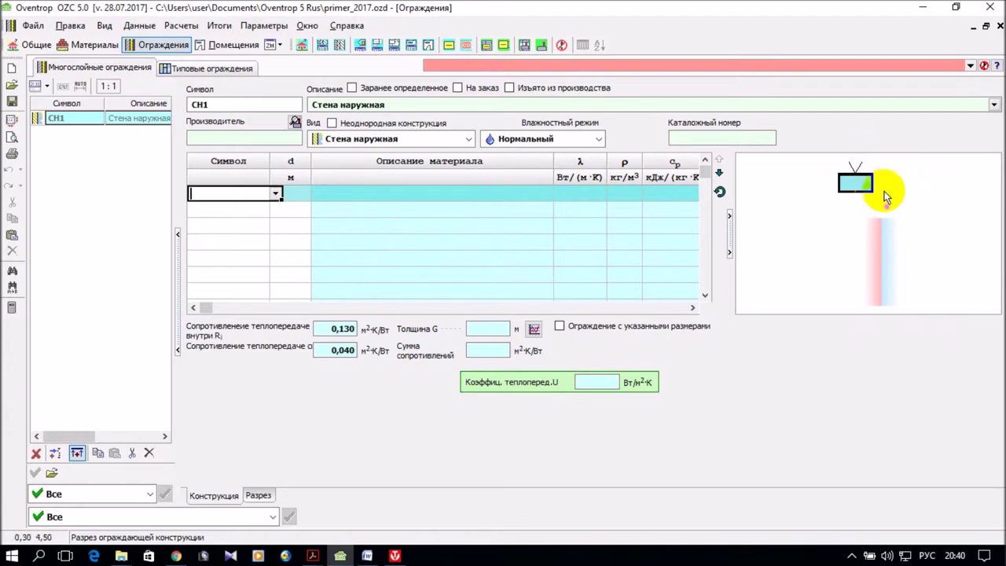
{"action": "left_click", "coordinate": [277, 194]}
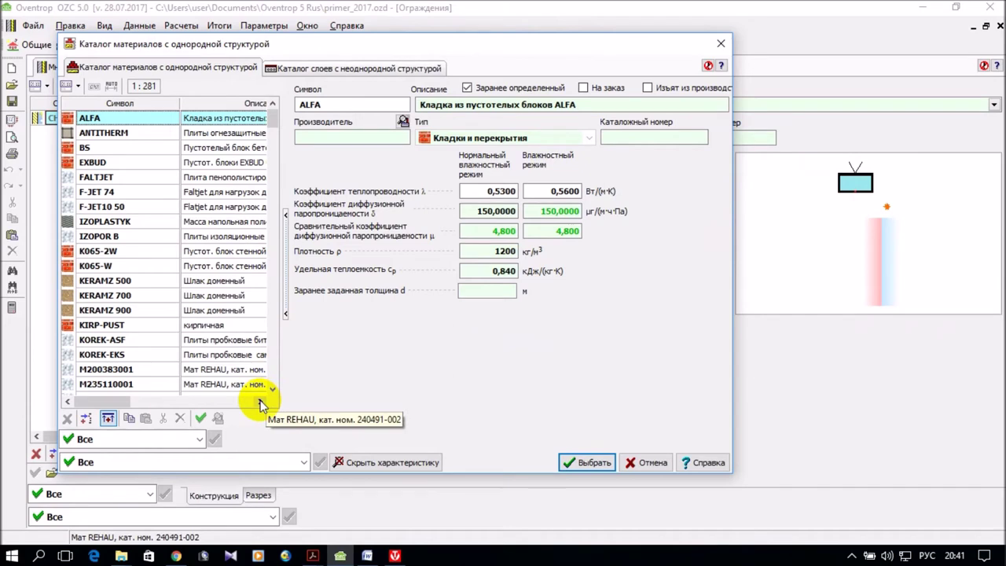
{"action": "left_click", "coordinate": [304, 462]}
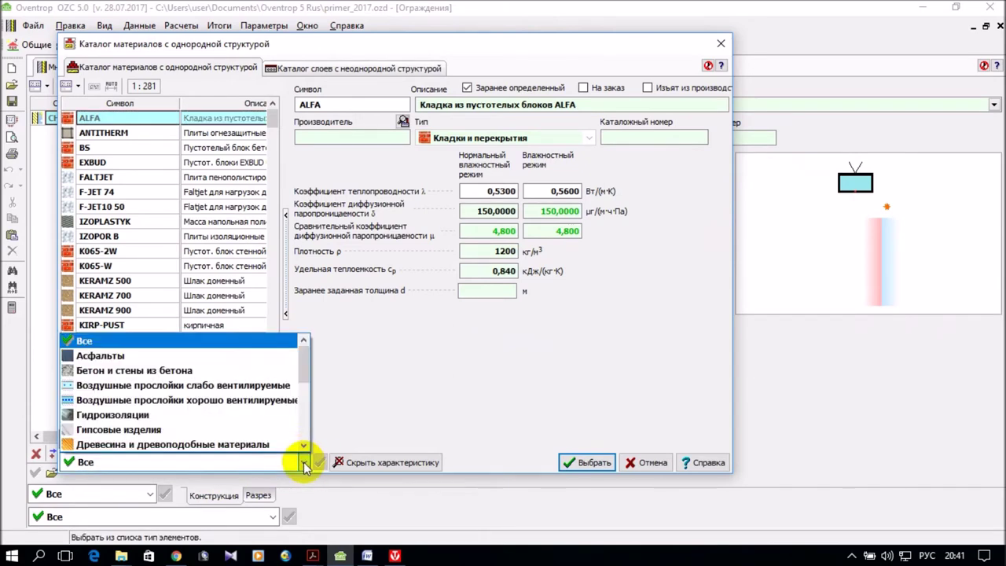
{"action": "scroll", "coordinate": [240, 404], "scroll_direction": "down", "scroll_amount": 3}
{"action": "scroll", "coordinate": [236, 404], "scroll_direction": "down", "scroll_amount": 1}
{"action": "left_click", "coordinate": [233, 447]}
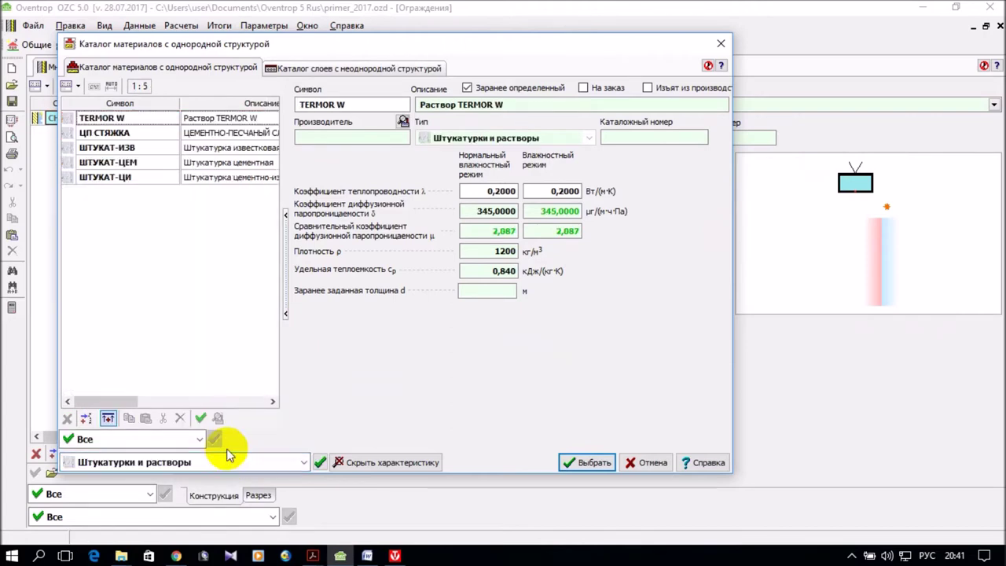
{"action": "left_click", "coordinate": [111, 162]}
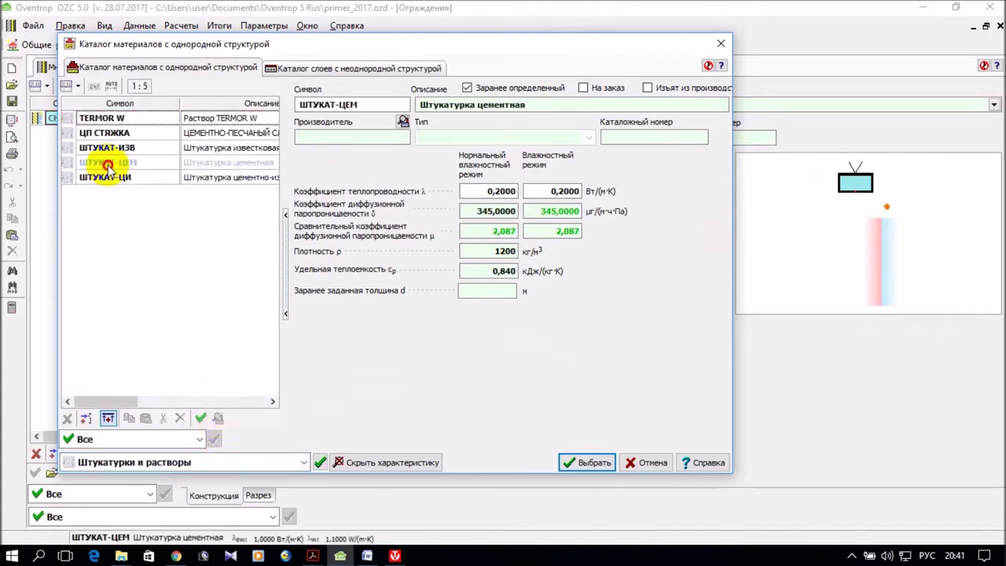
{"action": "left_click", "coordinate": [585, 464]}
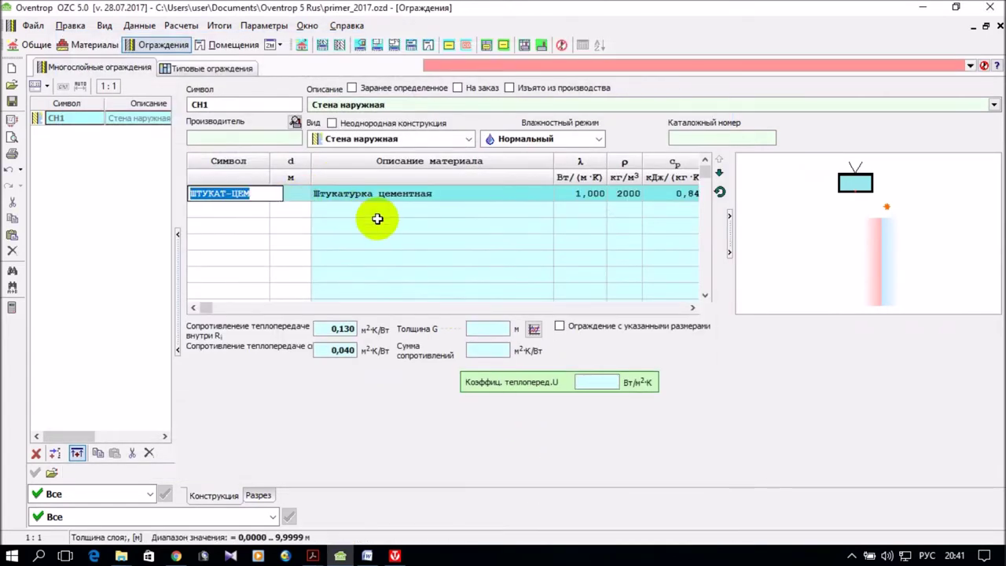
Step: Set the cement plaster layer's thickness to 0.01 m and check the layer in the wall's section drawing
{"action": "key", "text": "Tab"}
{"action": "type", "text": "0"}
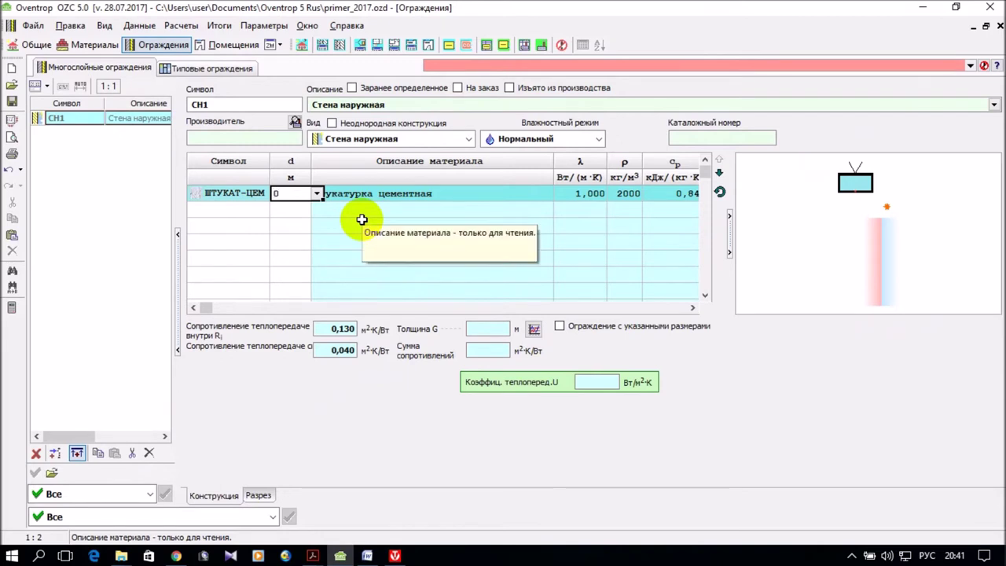
{"action": "type", "text": ".01"}
{"action": "left_click", "coordinate": [228, 213]}
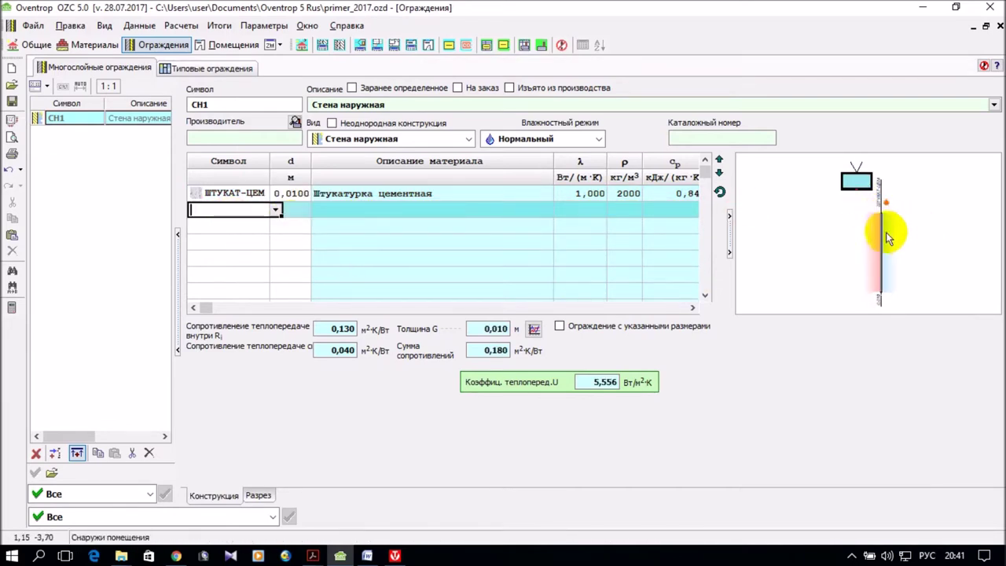
{"action": "left_click", "coordinate": [259, 495]}
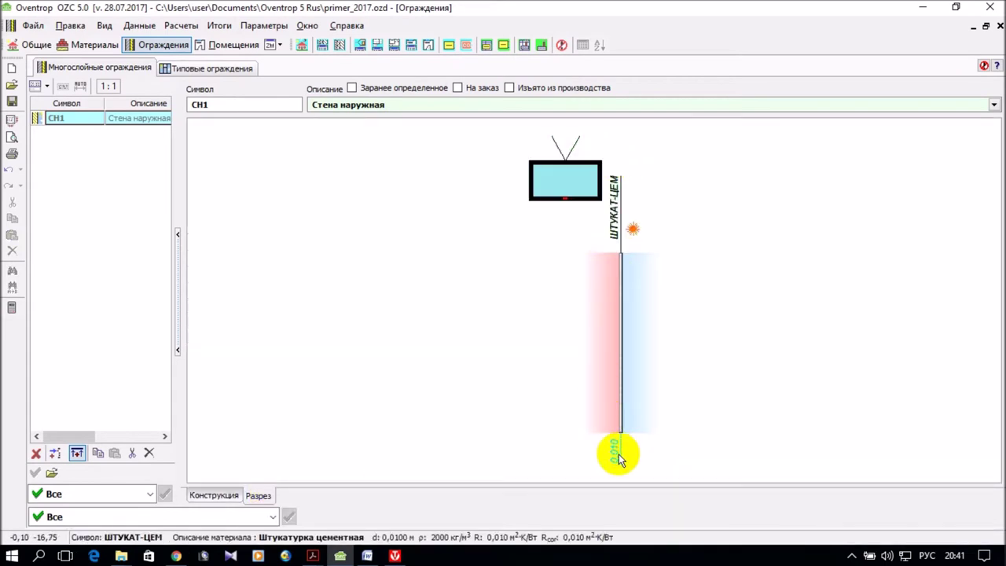
{"action": "left_click", "coordinate": [210, 495]}
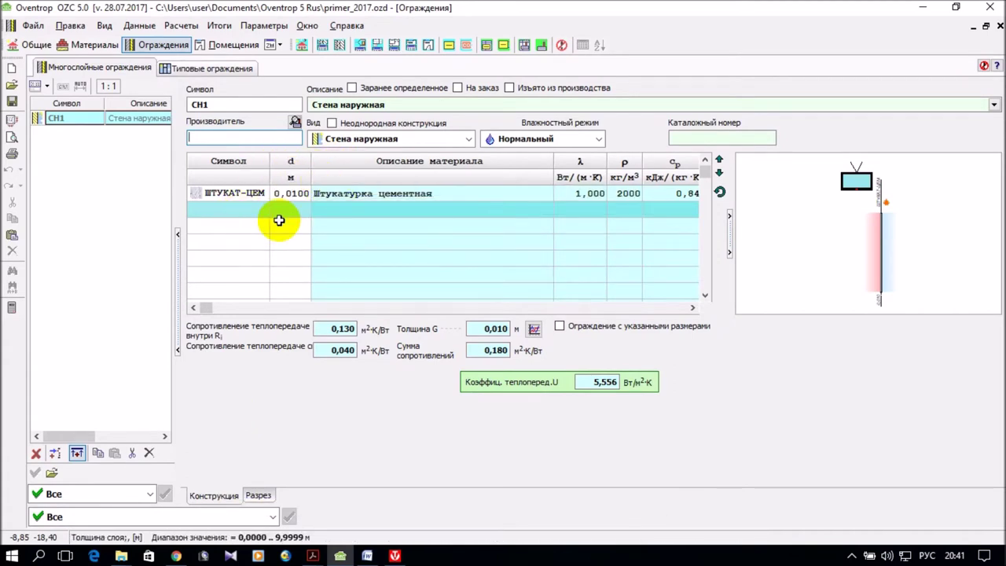
Step: Open the material catalogue for the wall's second layer and filter it by the "Кладки и перекрытия" type
{"action": "left_click", "coordinate": [250, 209]}
{"action": "left_click", "coordinate": [275, 210]}
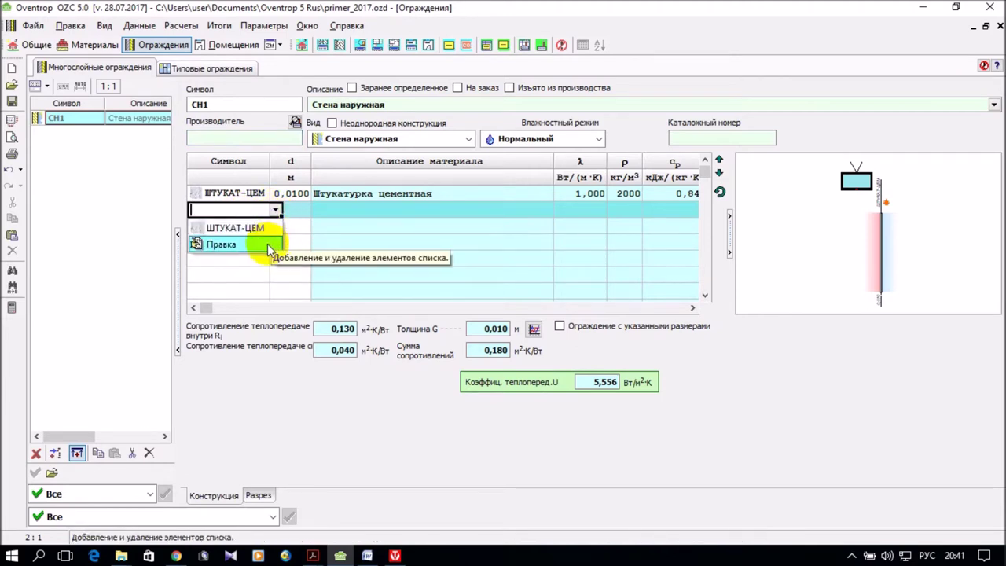
{"action": "left_click", "coordinate": [267, 245]}
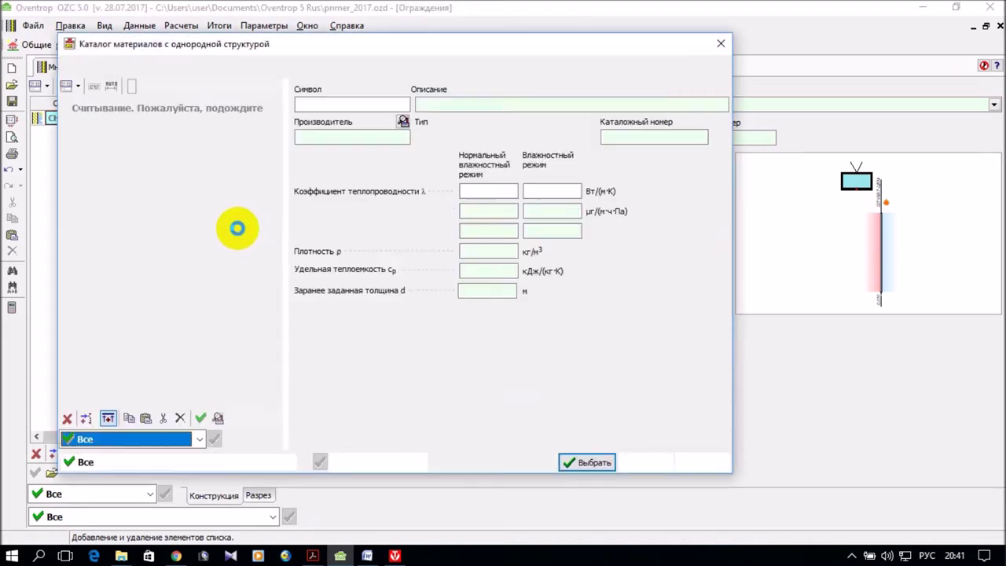
{"action": "left_click", "coordinate": [199, 440]}
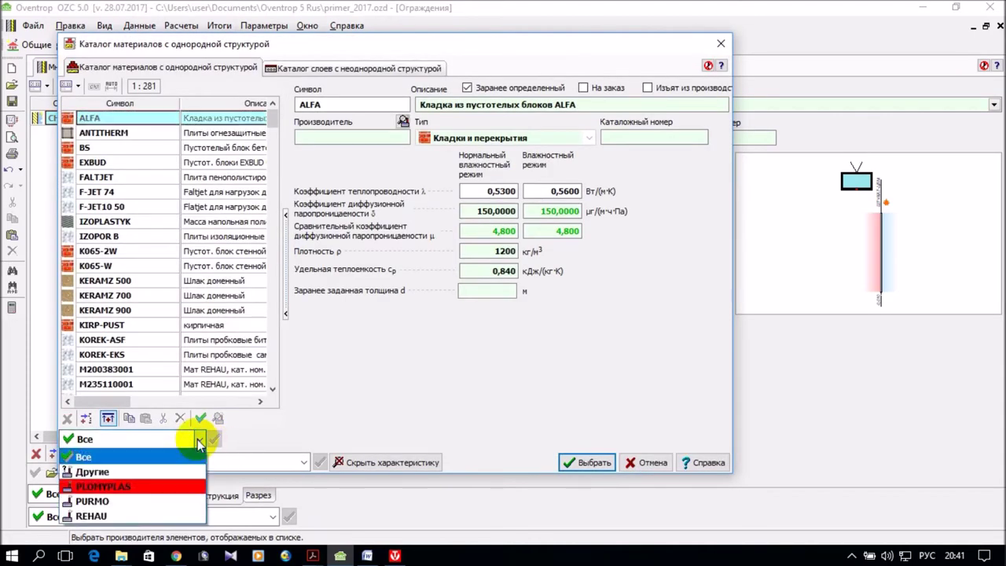
{"action": "left_click", "coordinate": [199, 443]}
{"action": "left_click", "coordinate": [302, 463]}
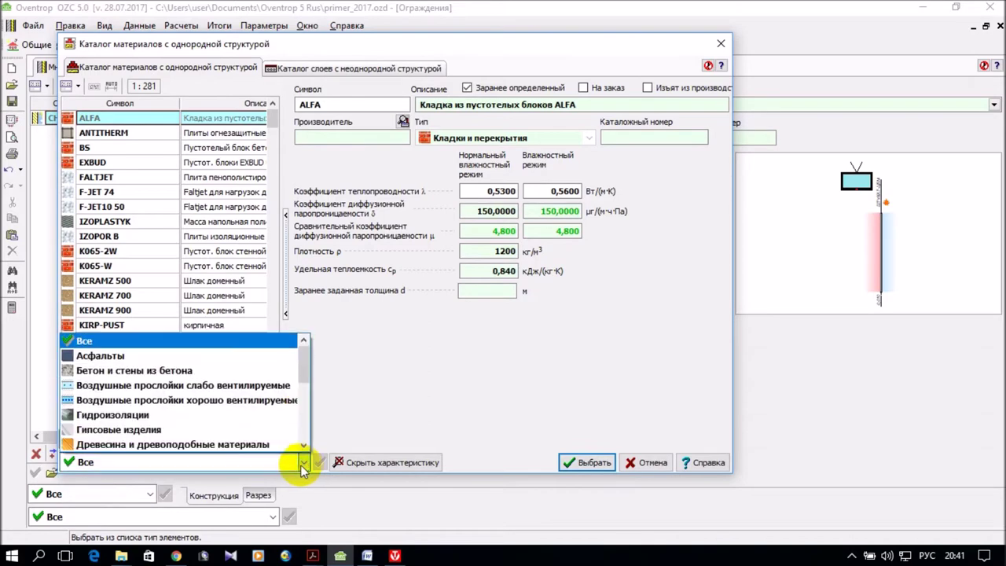
{"action": "scroll", "coordinate": [251, 397], "scroll_direction": "down", "scroll_amount": 3}
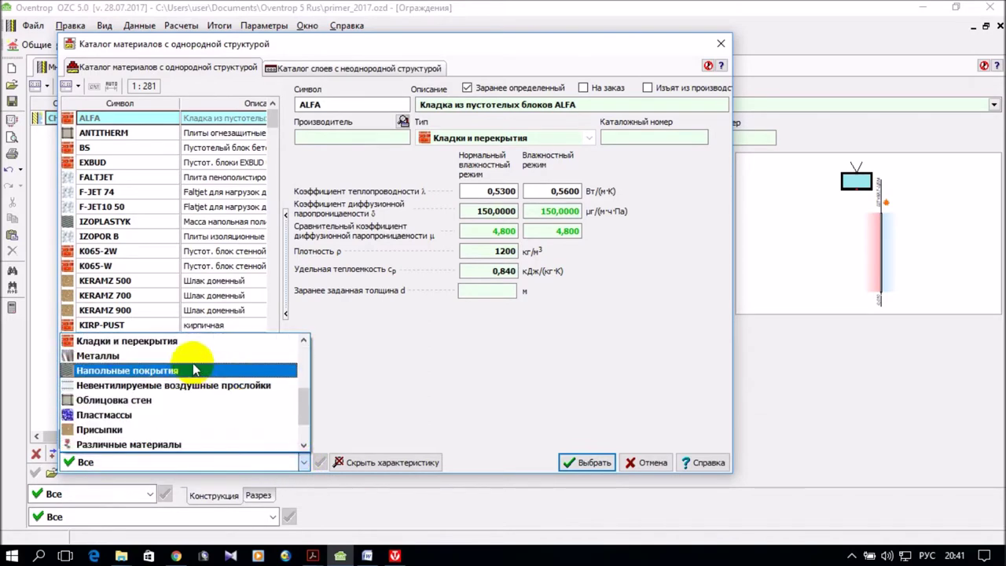
{"action": "left_click", "coordinate": [177, 346]}
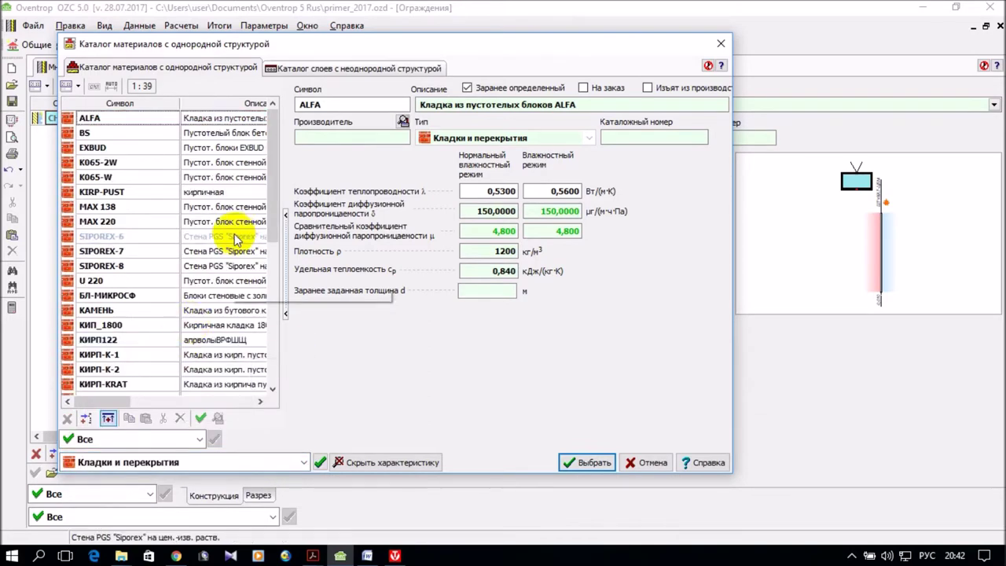
Step: Find the solid brick СПК1800 (Кирпич сплошной плот 1800) in the masonry list and assign it to the second layer
{"action": "scroll", "coordinate": [235, 239], "scroll_direction": "down", "scroll_amount": 5}
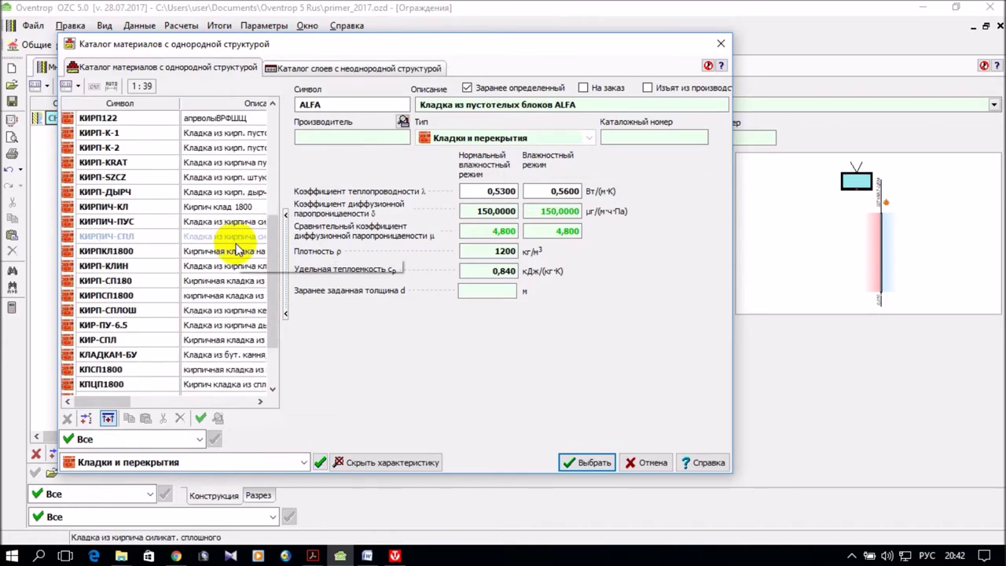
{"action": "scroll", "coordinate": [238, 249], "scroll_direction": "down", "scroll_amount": 2}
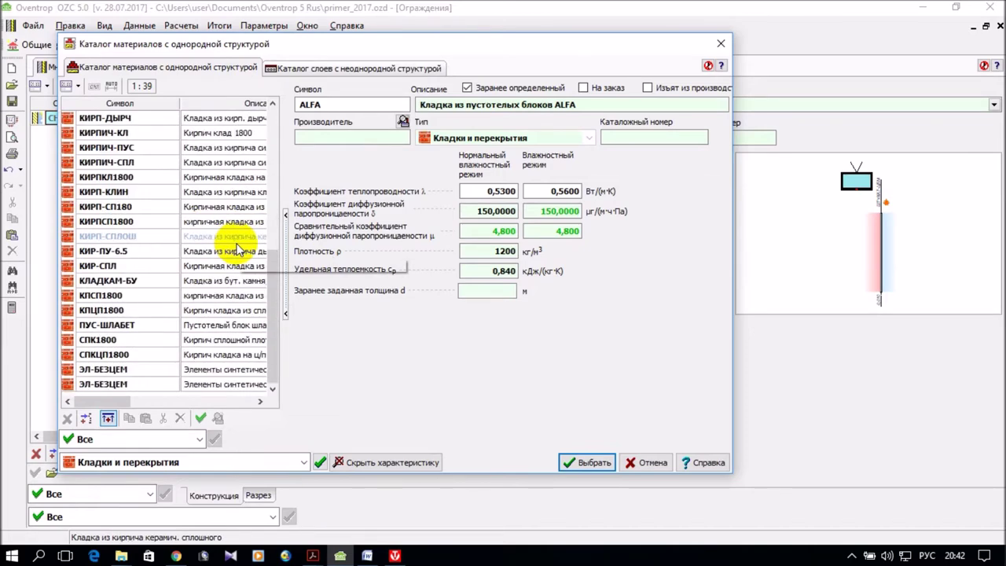
{"action": "scroll", "coordinate": [238, 249], "scroll_direction": "up", "scroll_amount": 3}
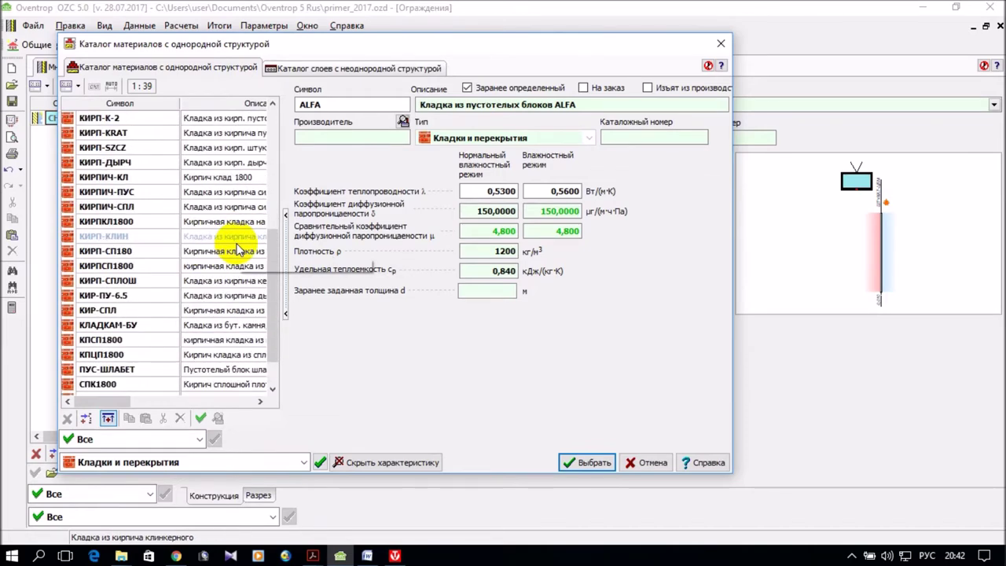
{"action": "scroll", "coordinate": [238, 249], "scroll_direction": "up", "scroll_amount": 1}
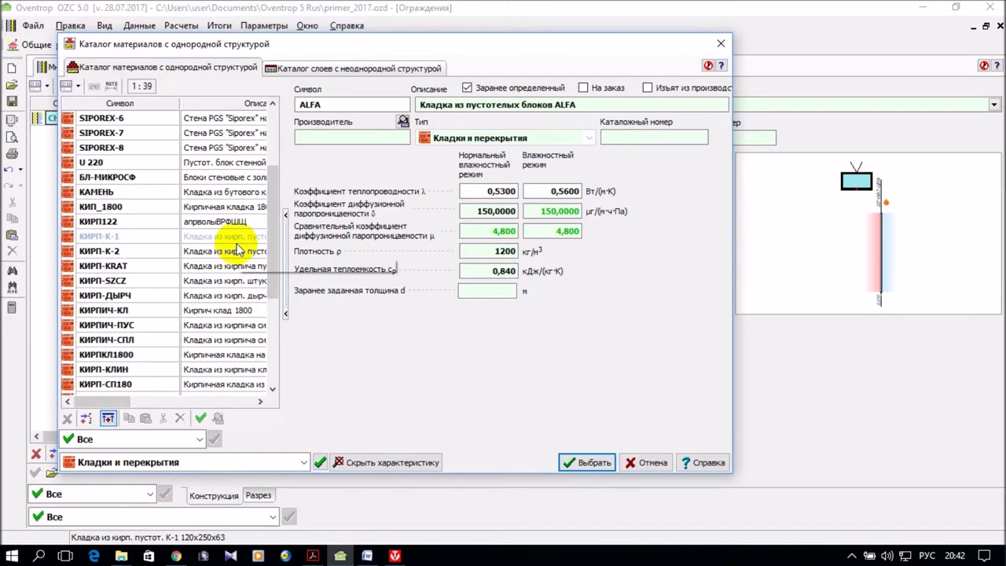
{"action": "scroll", "coordinate": [238, 249], "scroll_direction": "up", "scroll_amount": 1}
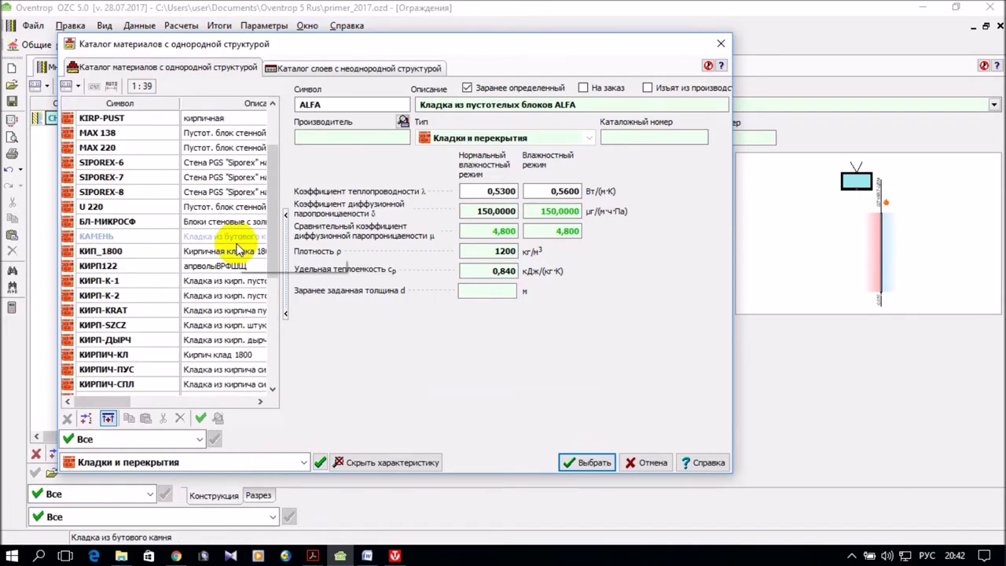
{"action": "scroll", "coordinate": [238, 249], "scroll_direction": "down", "scroll_amount": 5}
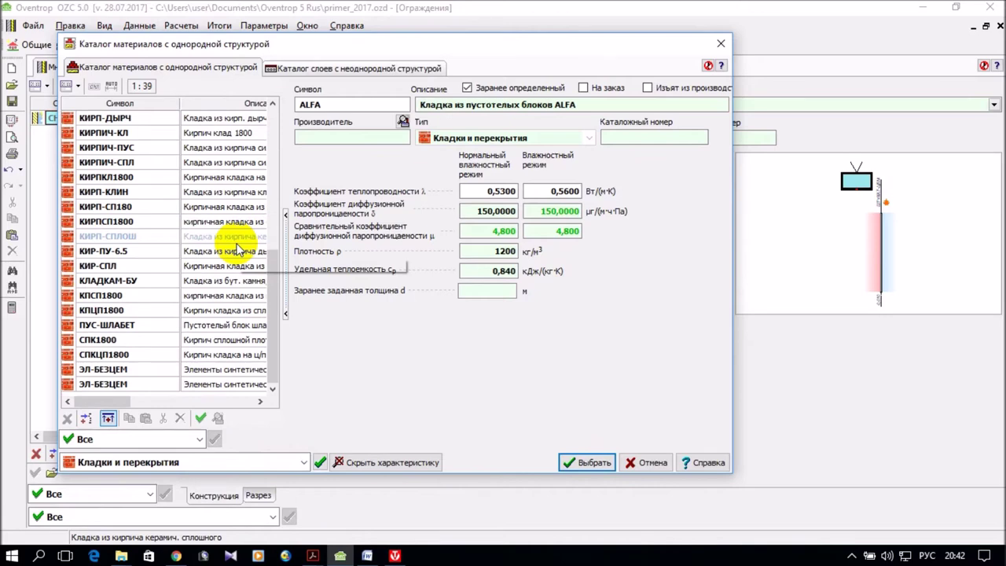
{"action": "left_click", "coordinate": [118, 340]}
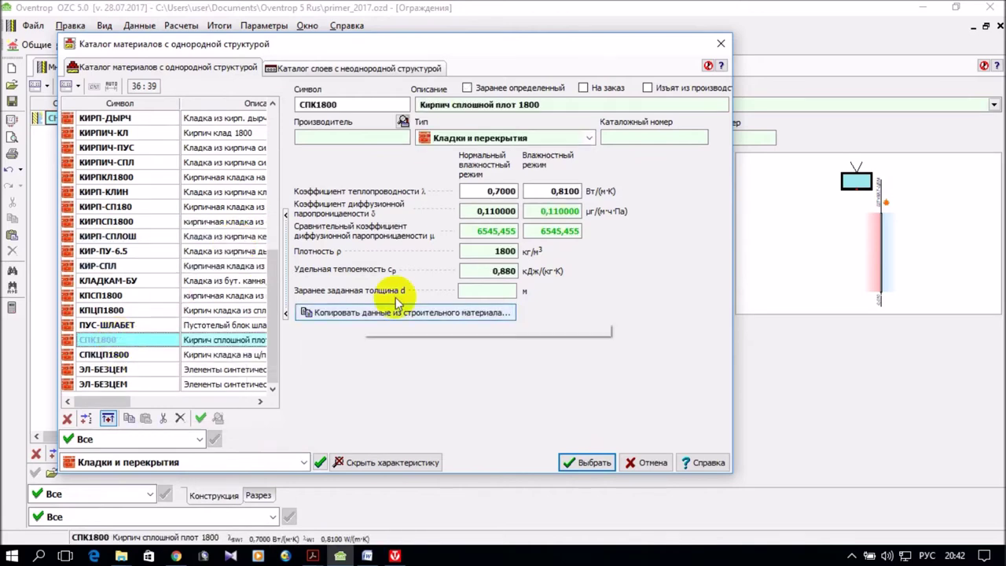
{"action": "left_click", "coordinate": [574, 464]}
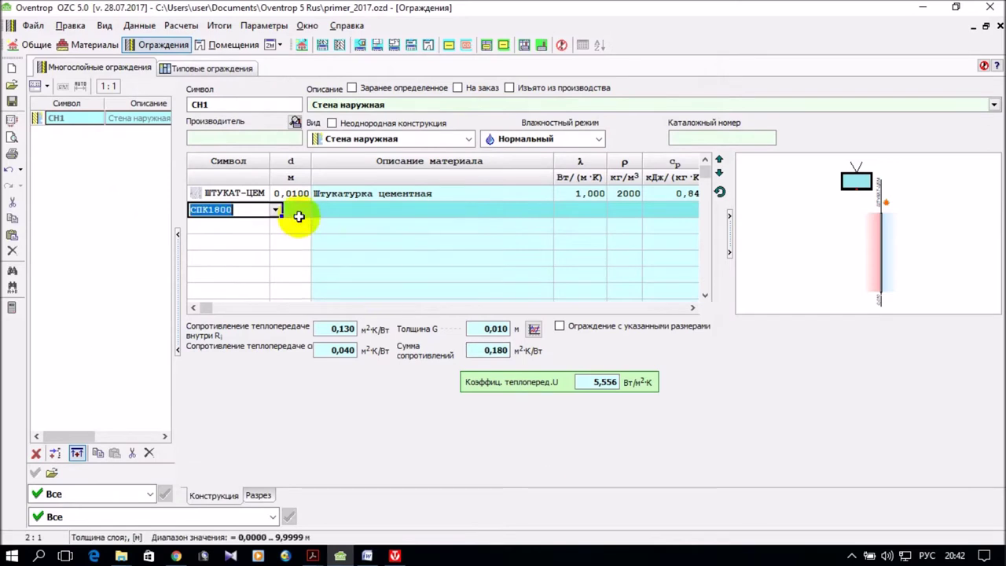
Step: Set the thickness of the solid brick СПК1800 layer to 0.25 m
{"action": "left_click", "coordinate": [297, 209]}
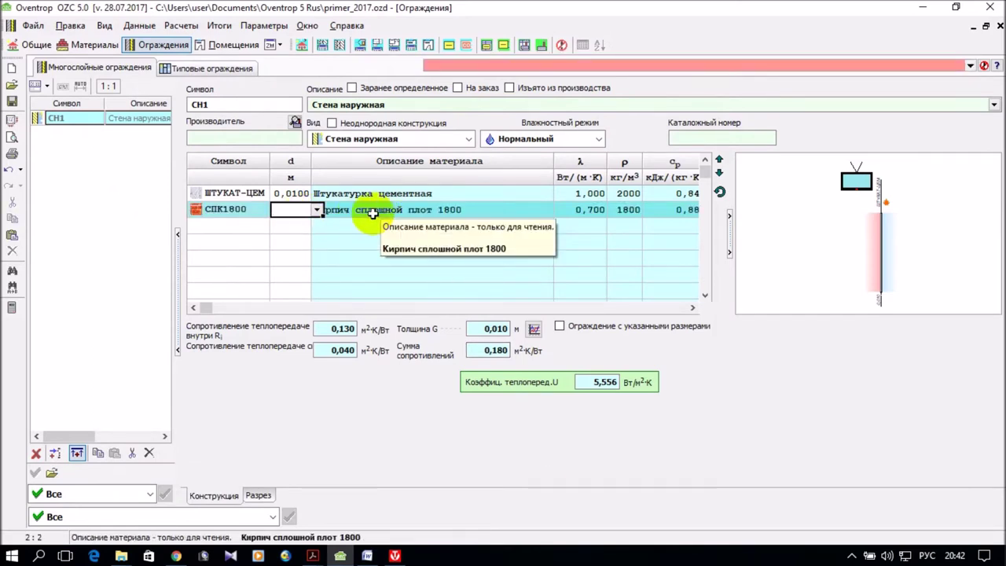
{"action": "type", "text": "0."}
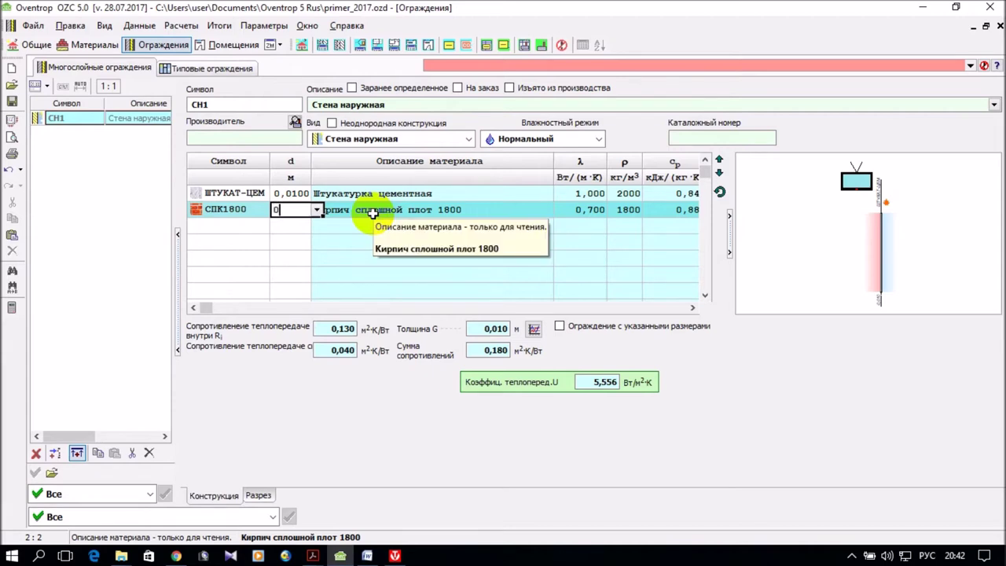
{"action": "type", "text": "2"}
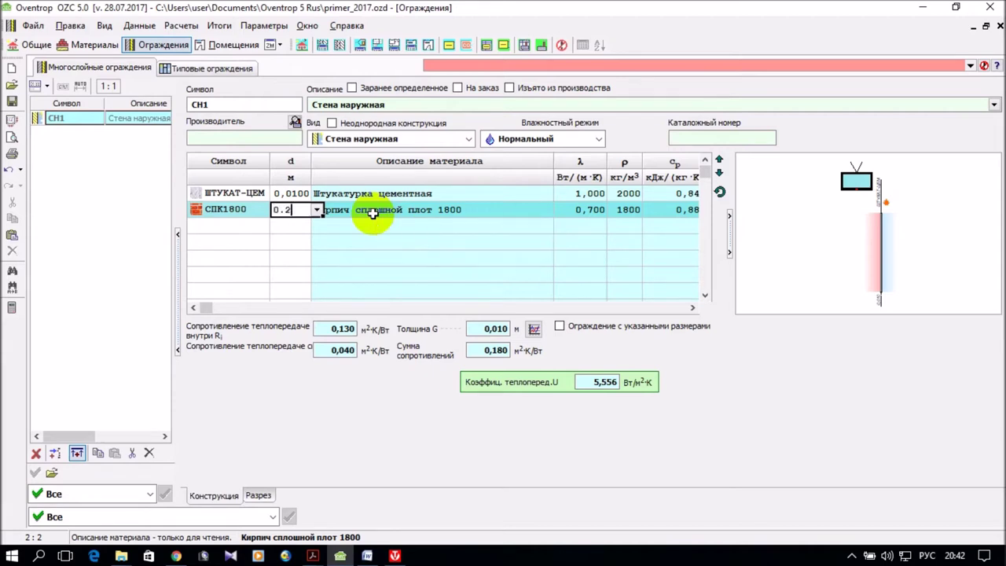
{"action": "type", "text": "5"}
{"action": "left_click", "coordinate": [256, 227]}
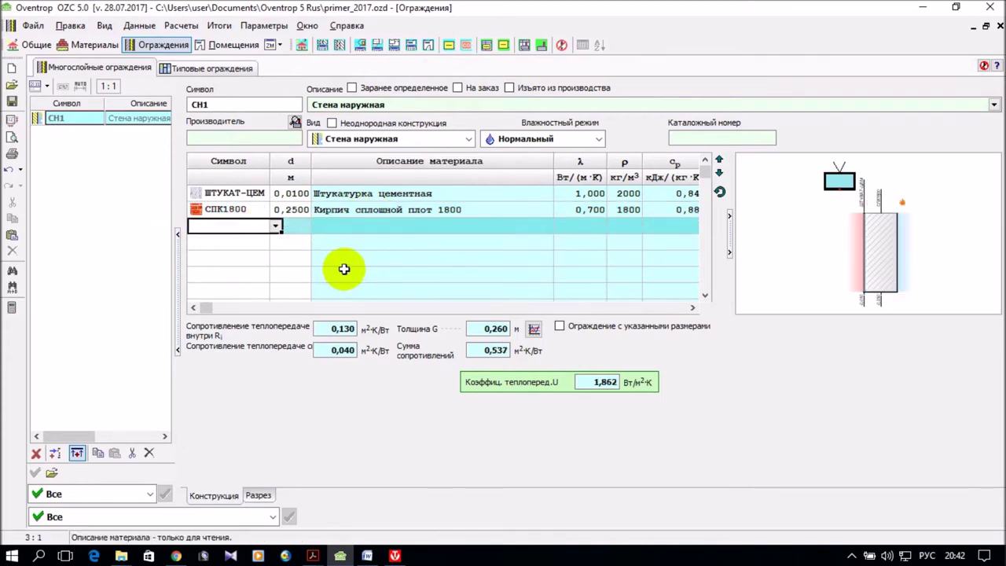
Step: Open the material catalogue for the wall's third layer and filter it by the "Термоизоляционные материалы" type
{"action": "left_click", "coordinate": [275, 225]}
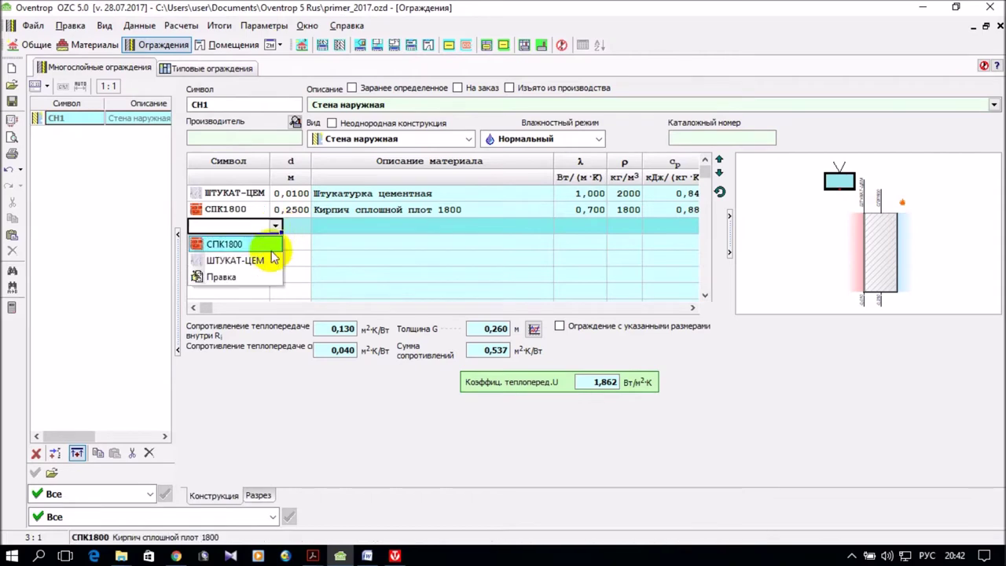
{"action": "left_click", "coordinate": [261, 277]}
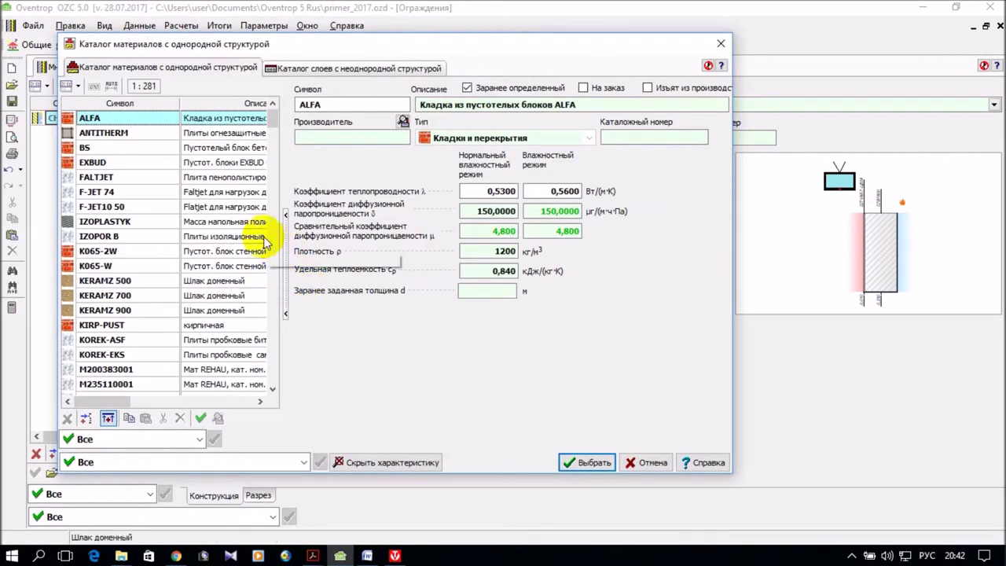
{"action": "mouse_move", "coordinate": [272, 112]}
{"action": "left_mouse_down"}
{"action": "mouse_move", "coordinate": [272, 178]}
{"action": "mouse_move", "coordinate": [273, 116]}
{"action": "left_mouse_up"}
{"action": "left_click", "coordinate": [300, 462]}
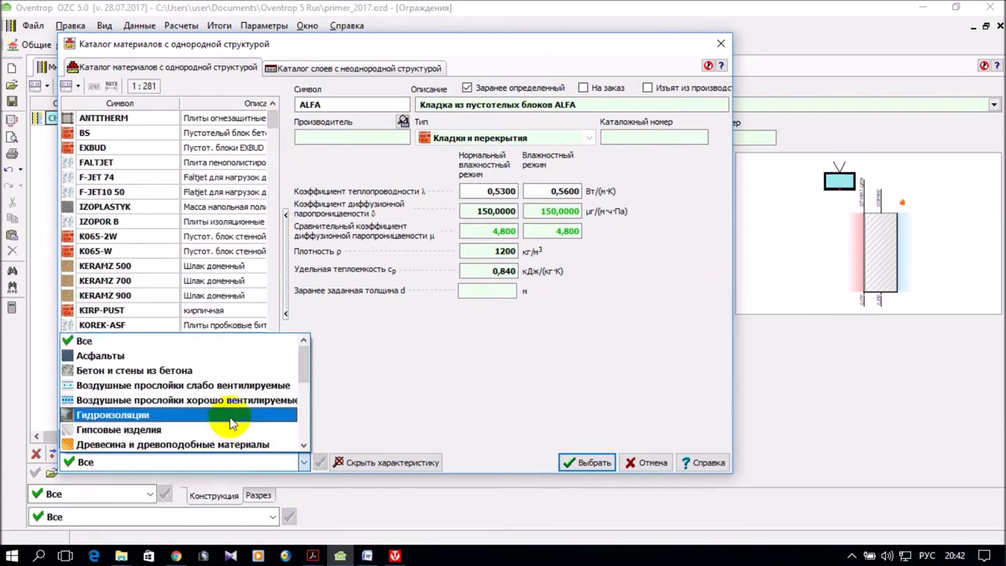
{"action": "scroll", "coordinate": [234, 424], "scroll_direction": "down", "scroll_amount": 4}
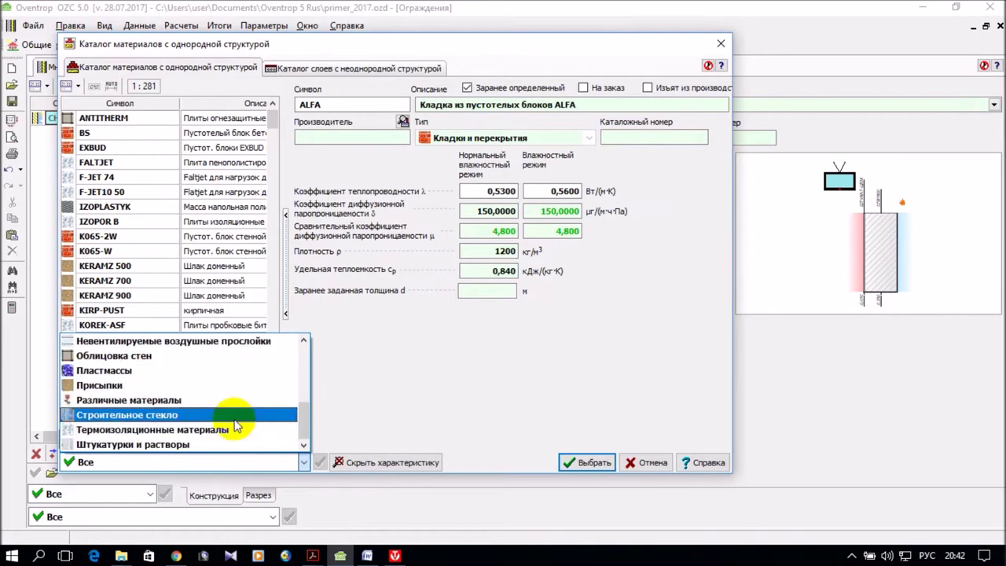
{"action": "left_click", "coordinate": [233, 429]}
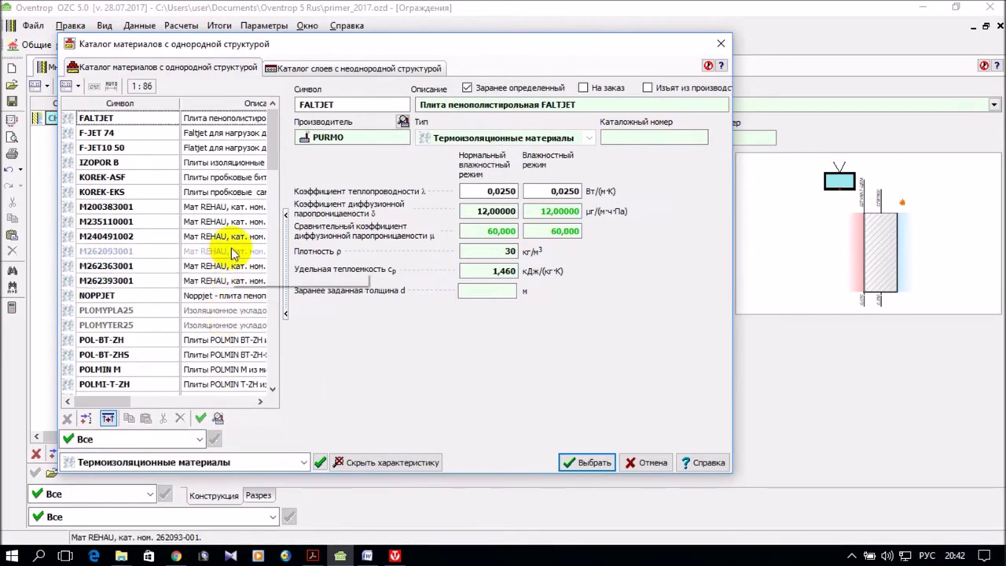
Step: Find the expanded polystyrene ПЕНОПОЛИСТ with density 20 kg/m³ and conductivity 0.036 among the insulation materials and assign it to the third layer
{"action": "scroll", "coordinate": [231, 252], "scroll_direction": "down", "scroll_amount": 5}
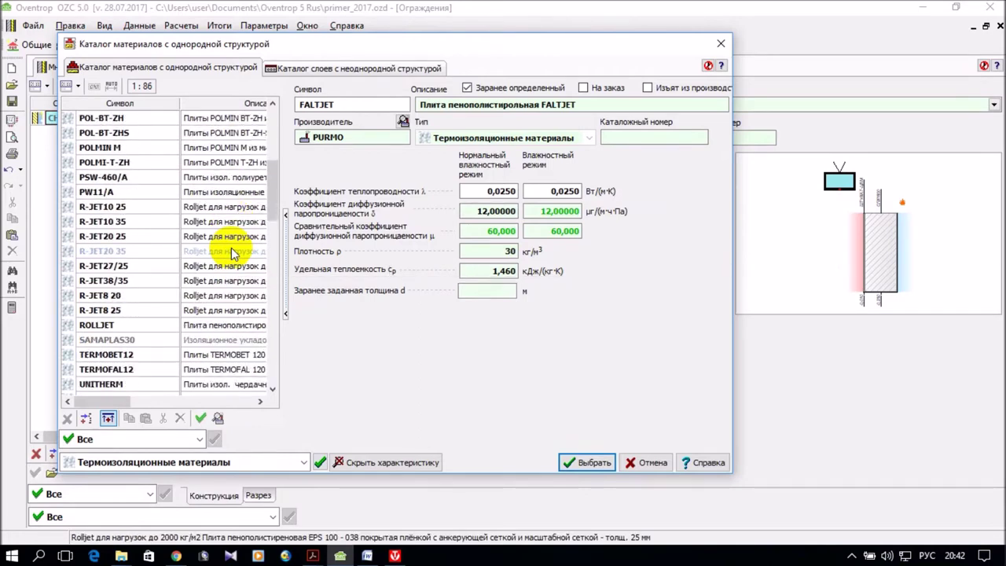
{"action": "scroll", "coordinate": [231, 248], "scroll_direction": "down", "scroll_amount": 4}
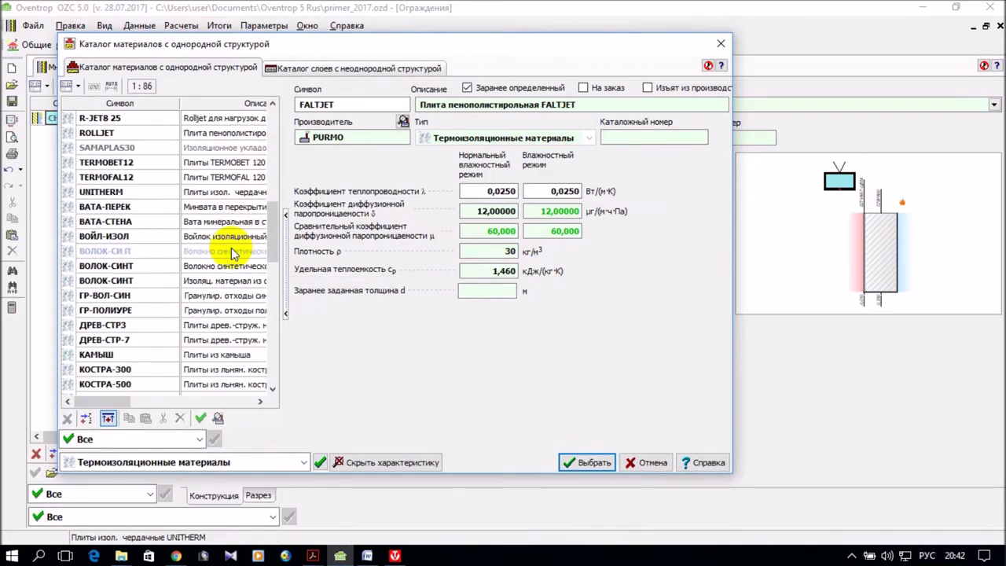
{"action": "scroll", "coordinate": [232, 248], "scroll_direction": "down", "scroll_amount": 4}
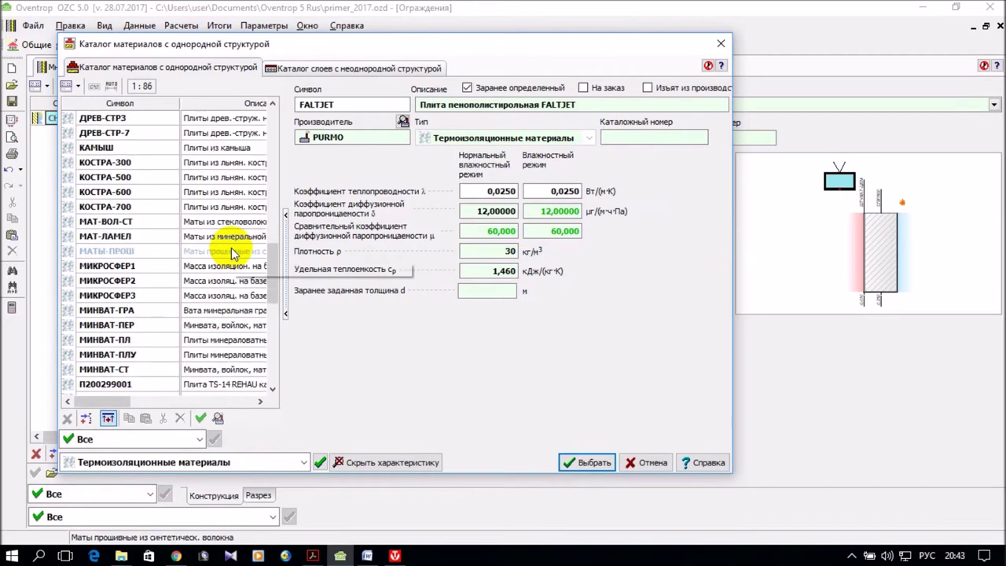
{"action": "scroll", "coordinate": [231, 248], "scroll_direction": "down", "scroll_amount": 2}
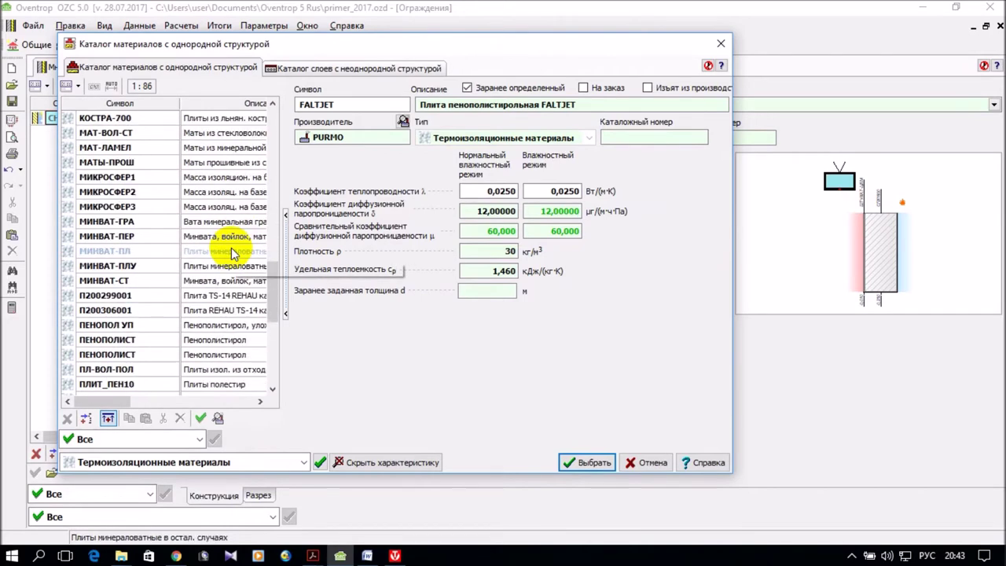
{"action": "left_click", "coordinate": [198, 358]}
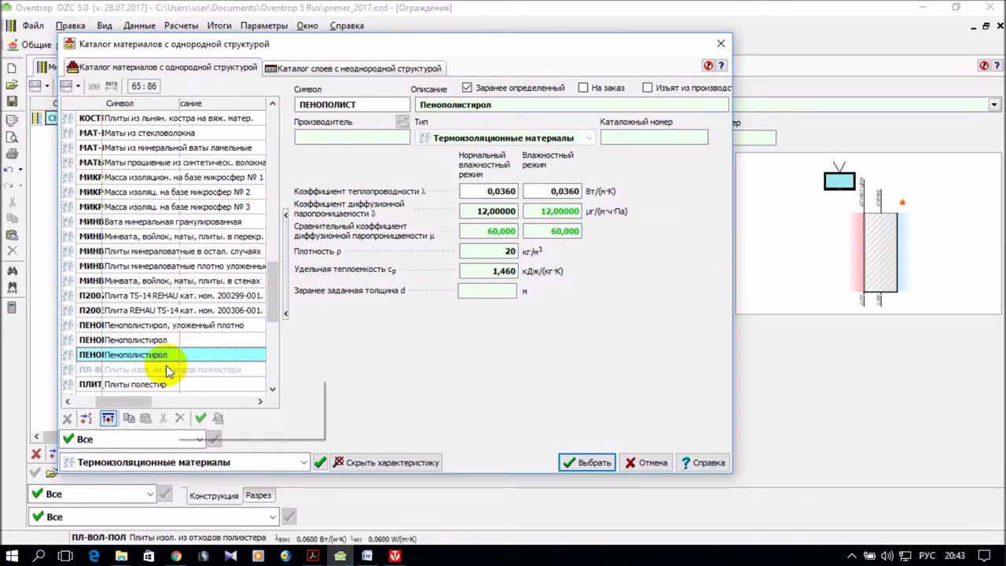
{"action": "left_click", "coordinate": [126, 341]}
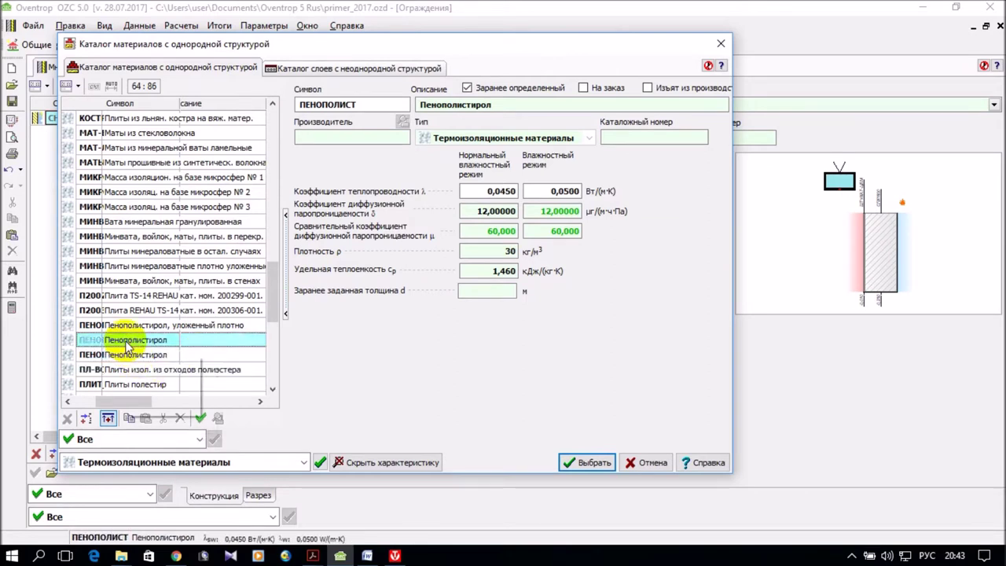
{"action": "left_click", "coordinate": [128, 356]}
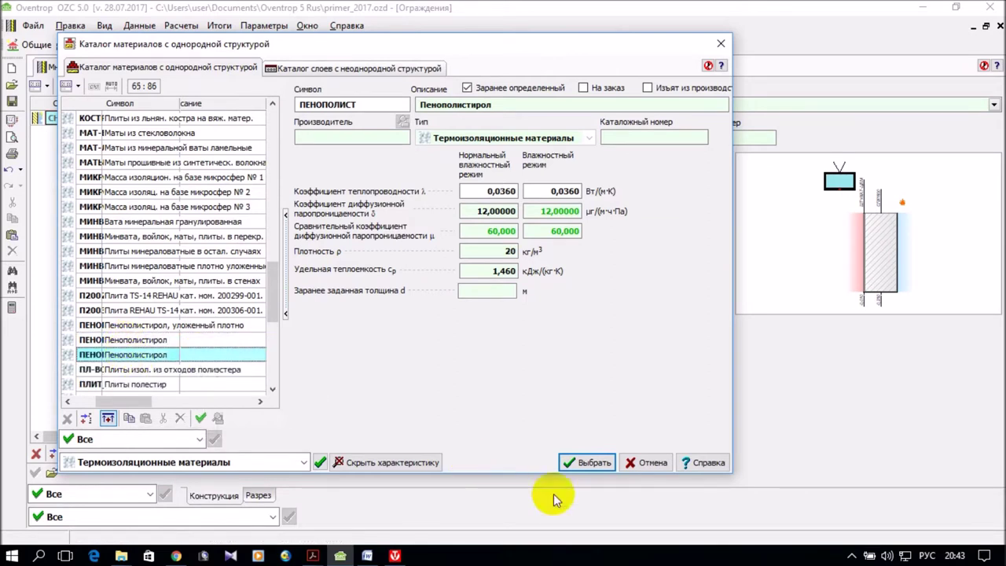
{"action": "left_click", "coordinate": [595, 462]}
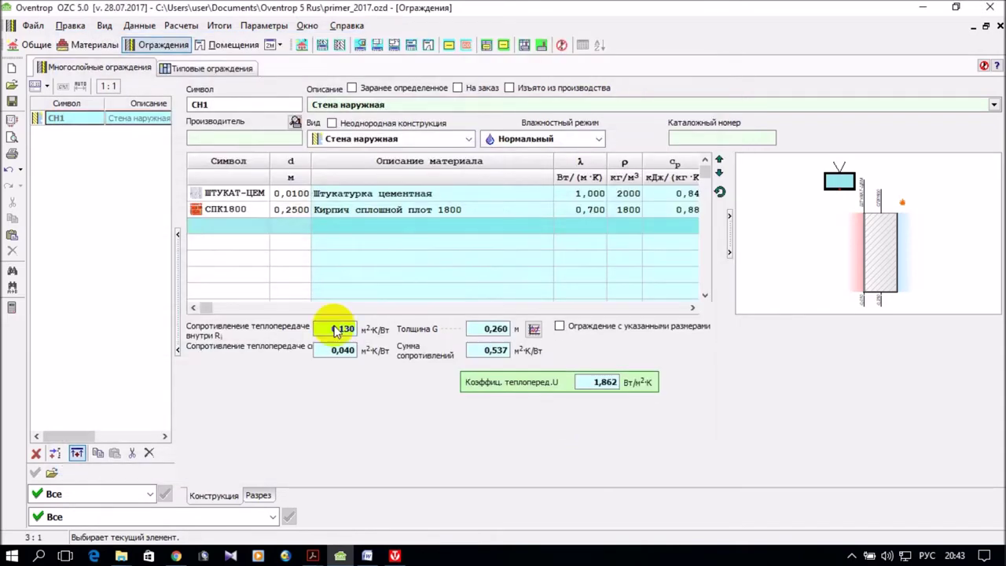
{"action": "left_click", "coordinate": [241, 243]}
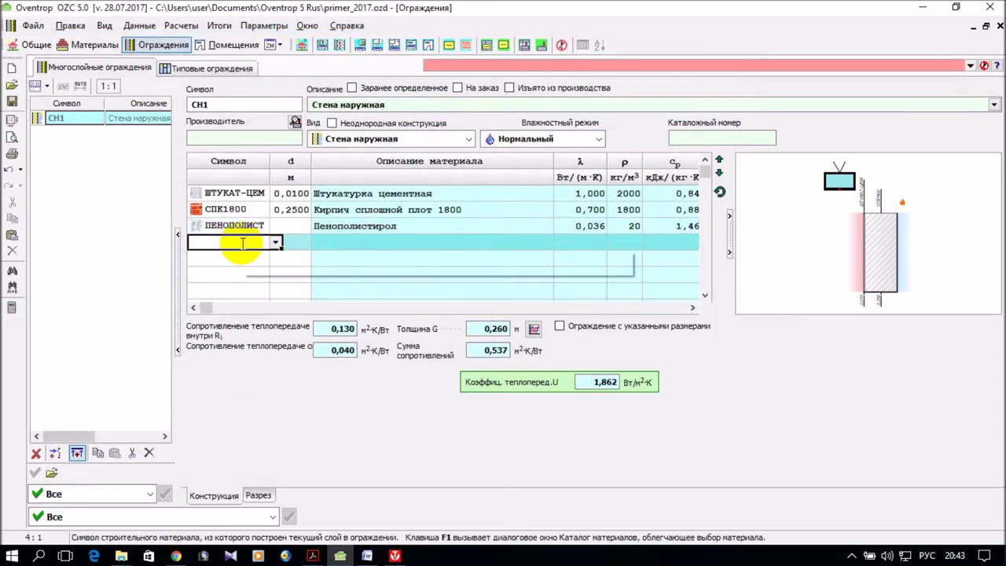
Step: Set the thickness of the polystyrene layer to 0.14 m
{"action": "left_click", "coordinate": [287, 226]}
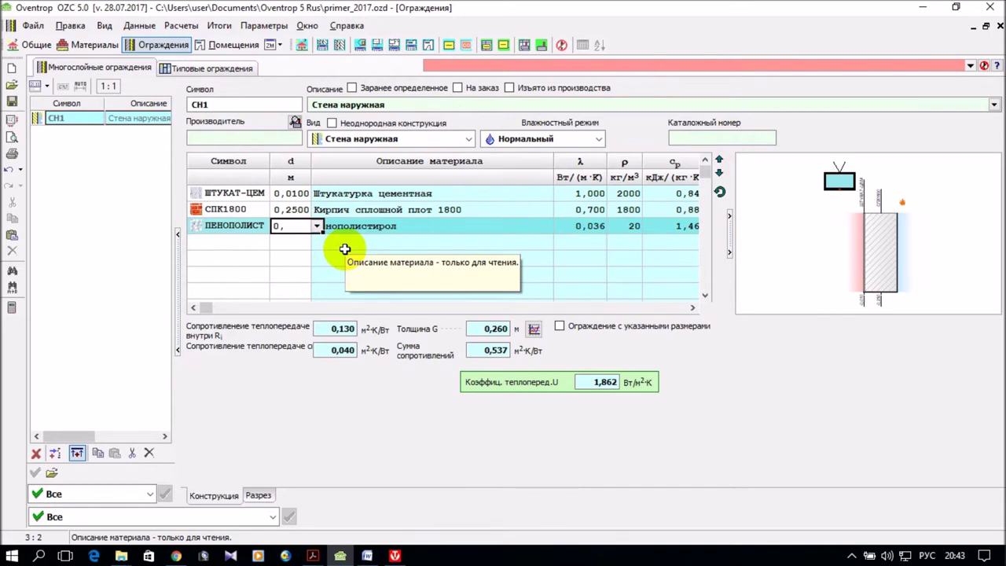
{"action": "type", "text": "1400"}
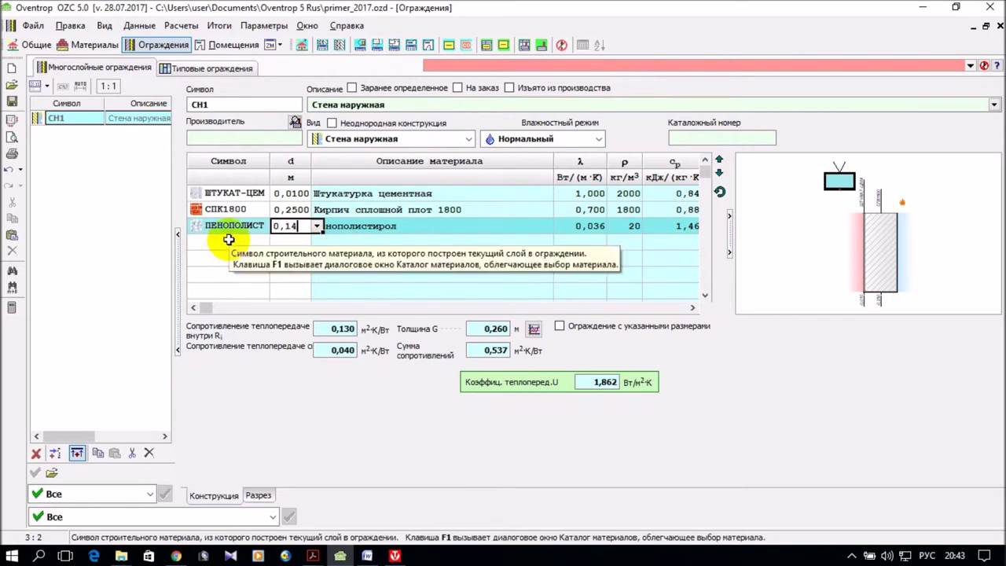
{"action": "left_click", "coordinate": [228, 241]}
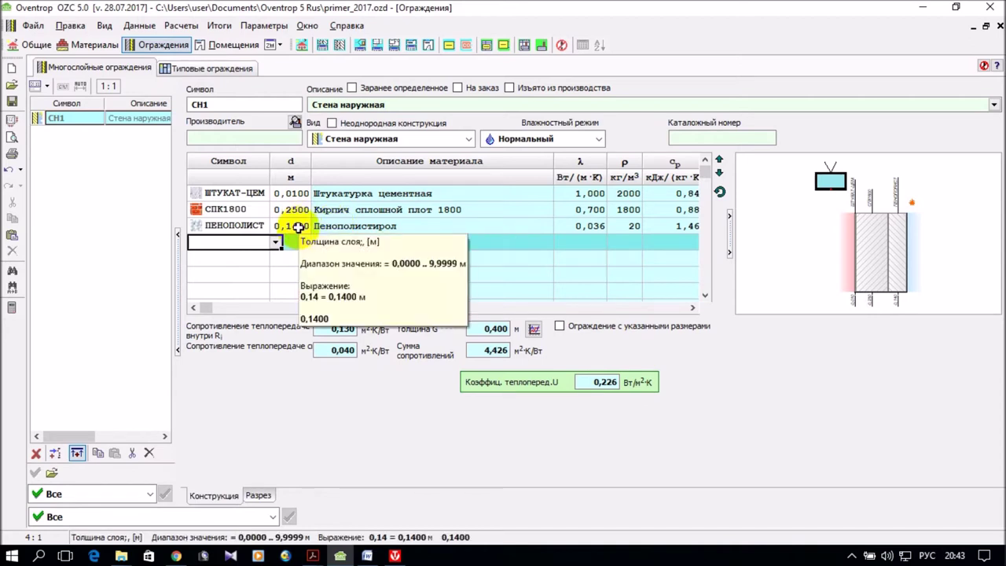
{"action": "left_click", "coordinate": [299, 226]}
{"action": "left_click", "coordinate": [303, 226]}
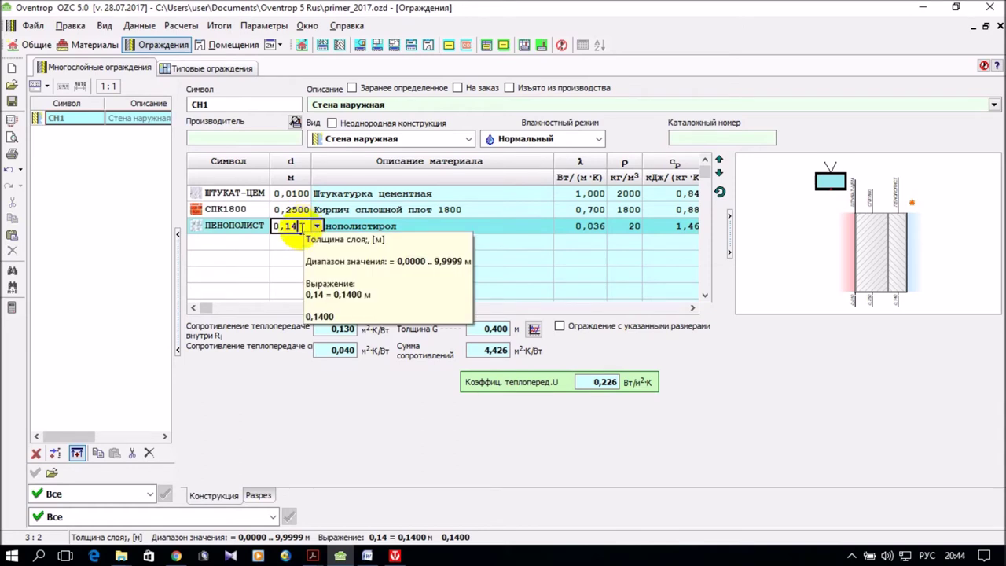
{"action": "left_click", "coordinate": [265, 242]}
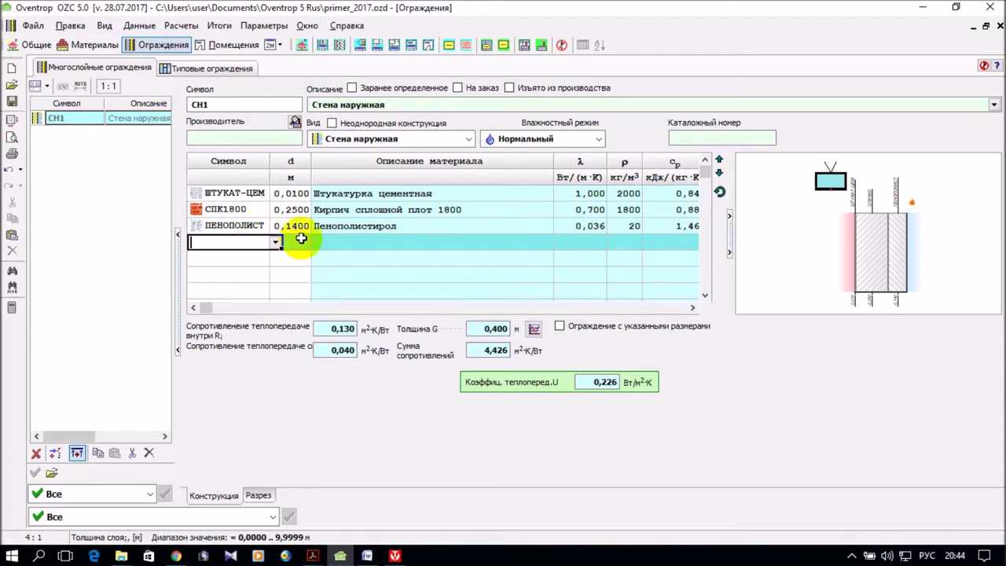
{"action": "left_click", "coordinate": [301, 239]}
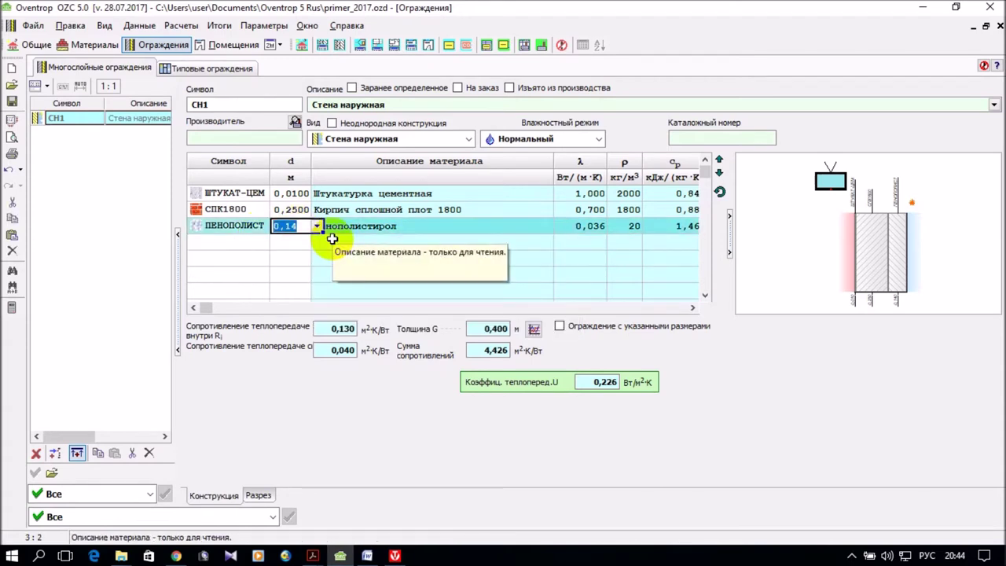
{"action": "left_click", "coordinate": [237, 239]}
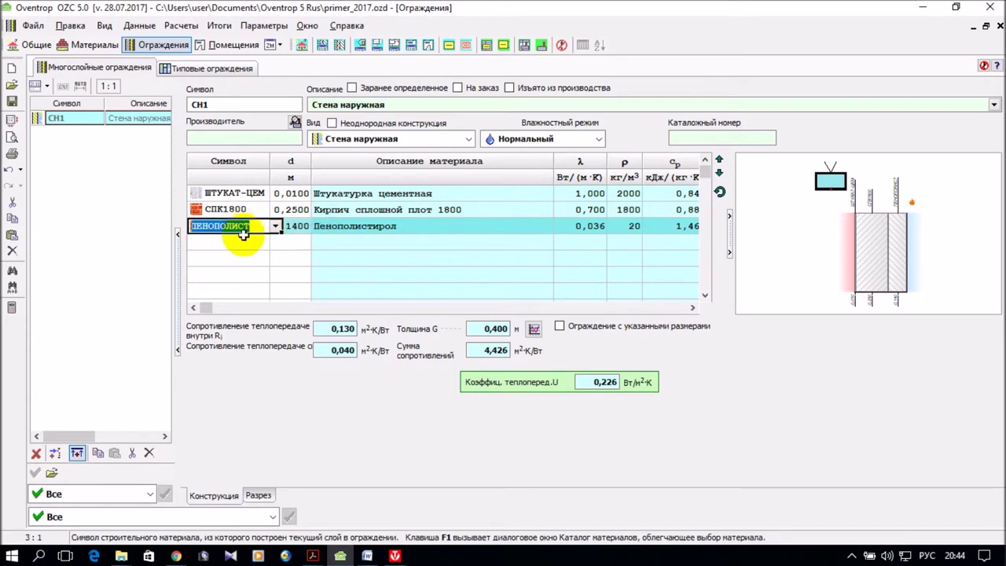
Step: Assign the already used solid brick СПК1800 as the wall's fourth layer
{"action": "left_click", "coordinate": [251, 245]}
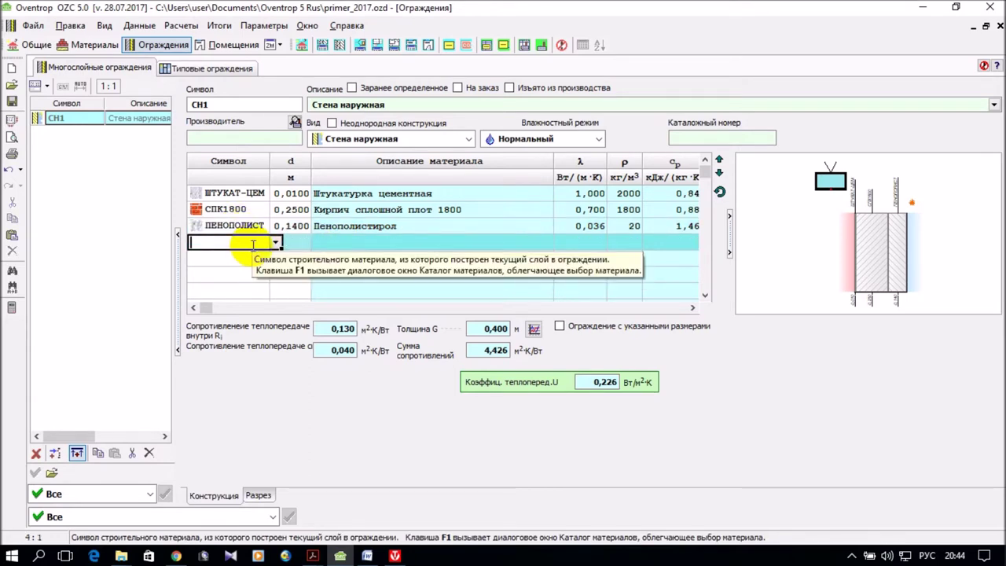
{"action": "left_click", "coordinate": [276, 243]}
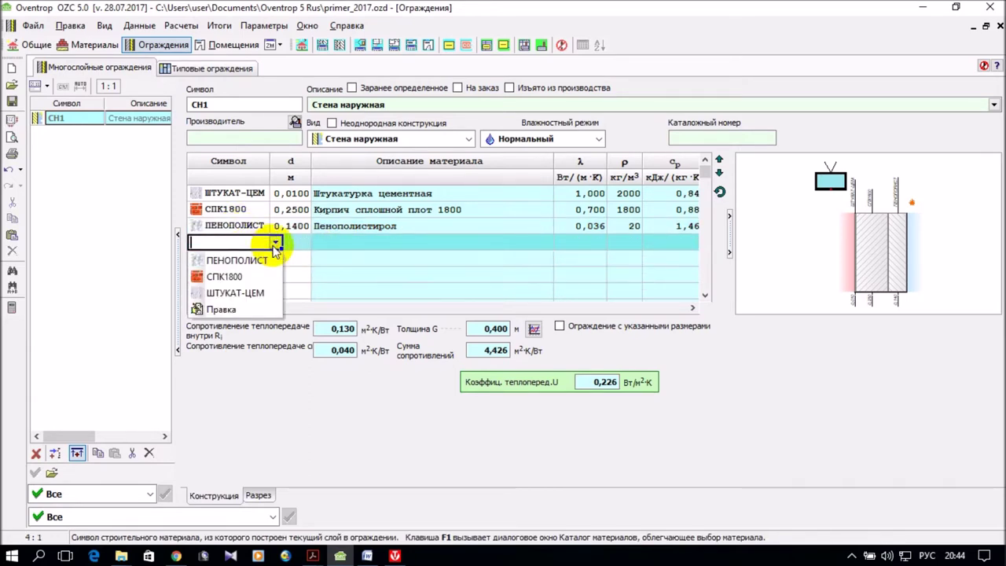
{"action": "left_click", "coordinate": [268, 275]}
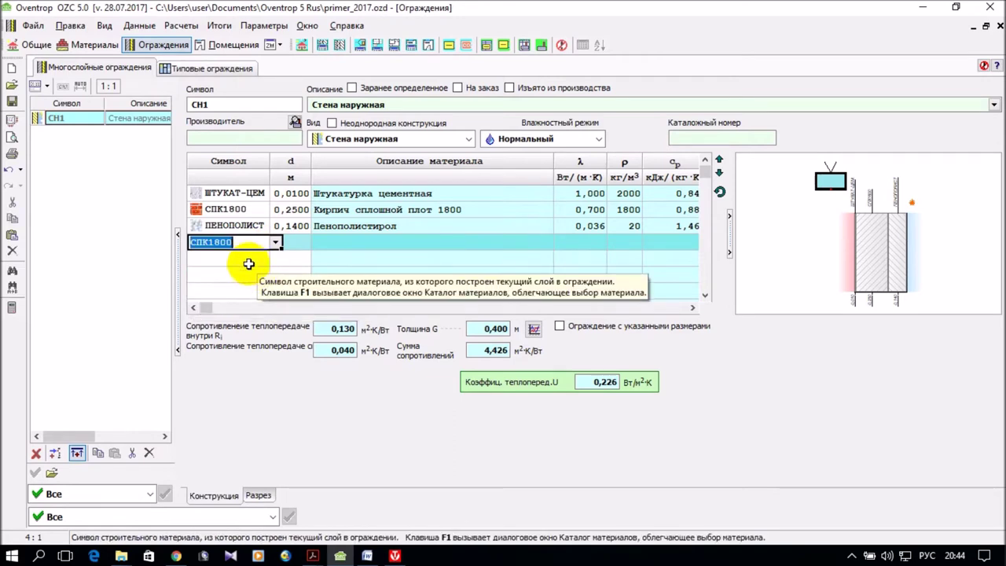
{"action": "left_click", "coordinate": [243, 258]}
Step: Set the thickness of the fourth layer, the outer brick СПК1800, to 0.12 m
{"action": "left_click", "coordinate": [290, 240]}
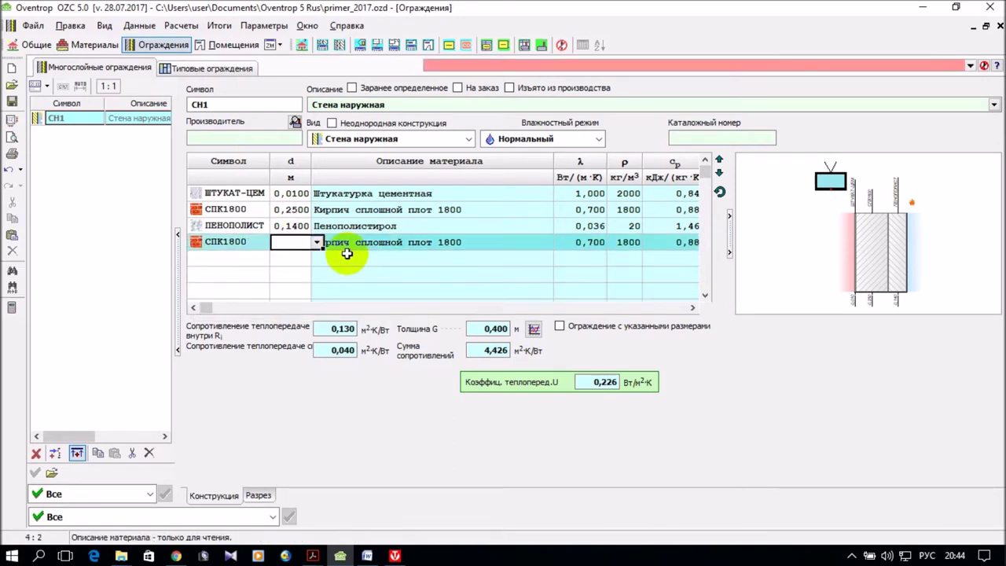
{"action": "type", "text": "0"}
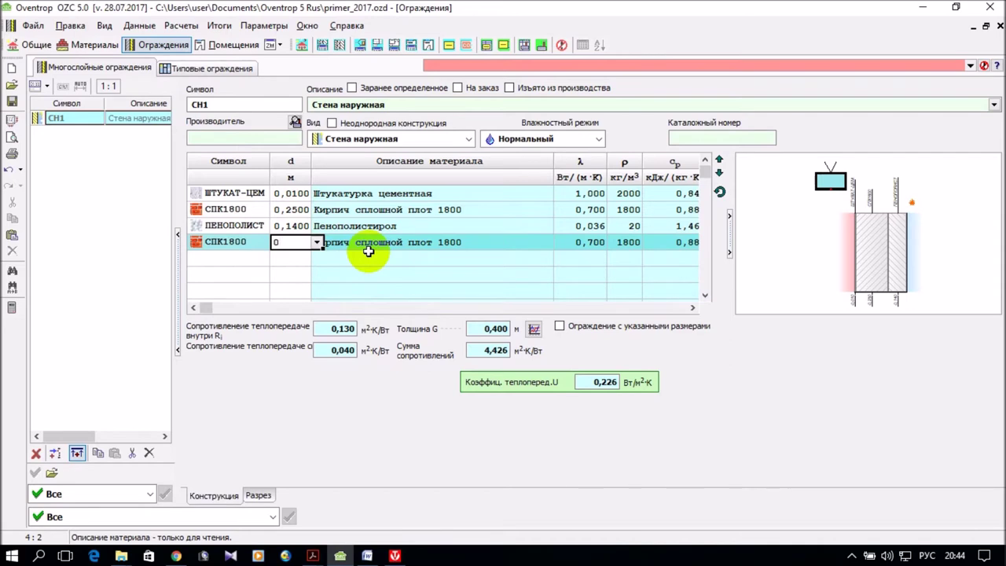
{"action": "type", "text": "ю"}
{"action": "key", "text": "BackSpace"}
{"action": "type", "text": ".12"}
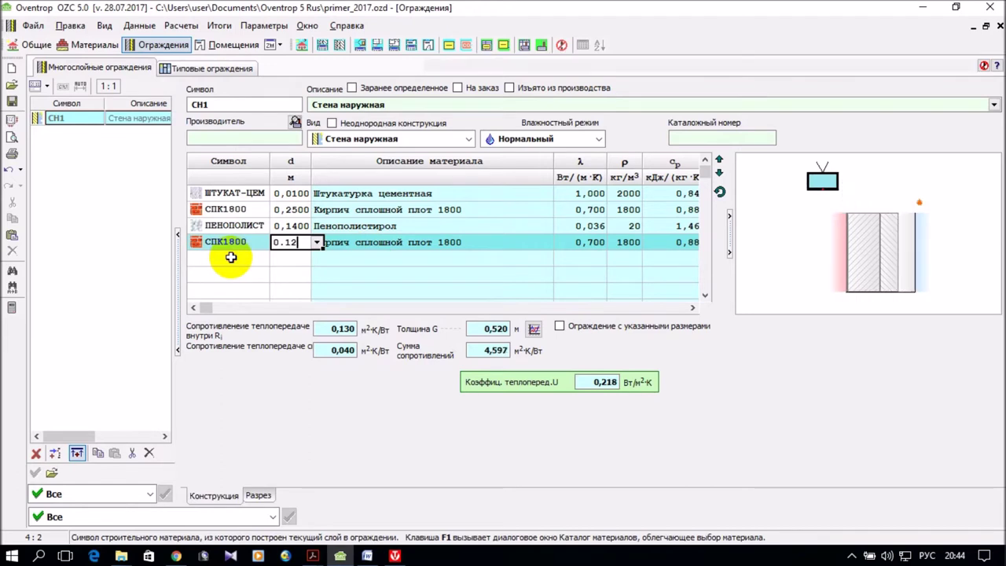
{"action": "left_click", "coordinate": [231, 257]}
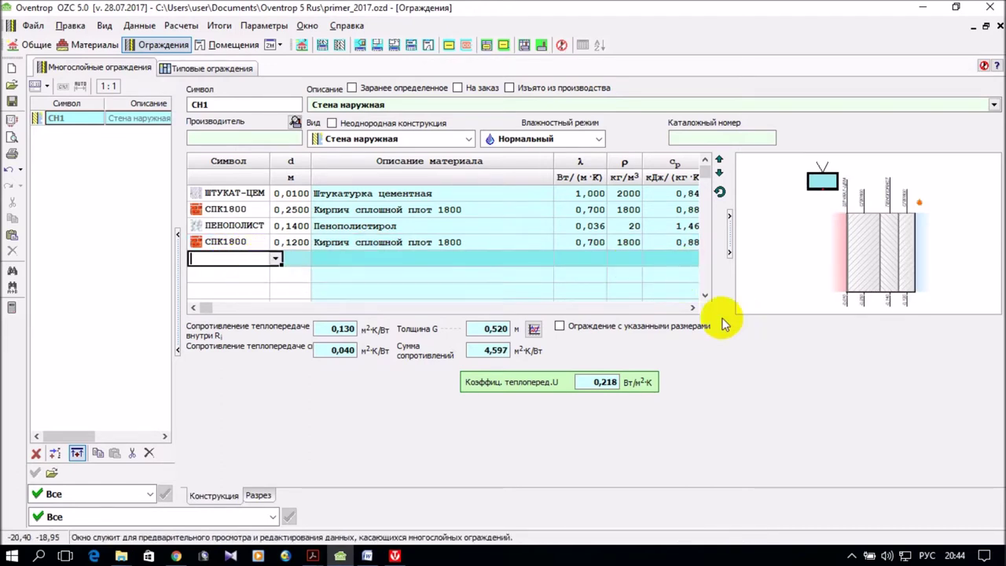
Step: Check the order and thicknesses of all four layers in the wall's section drawing and return to the construction data
{"action": "left_click", "coordinate": [267, 497]}
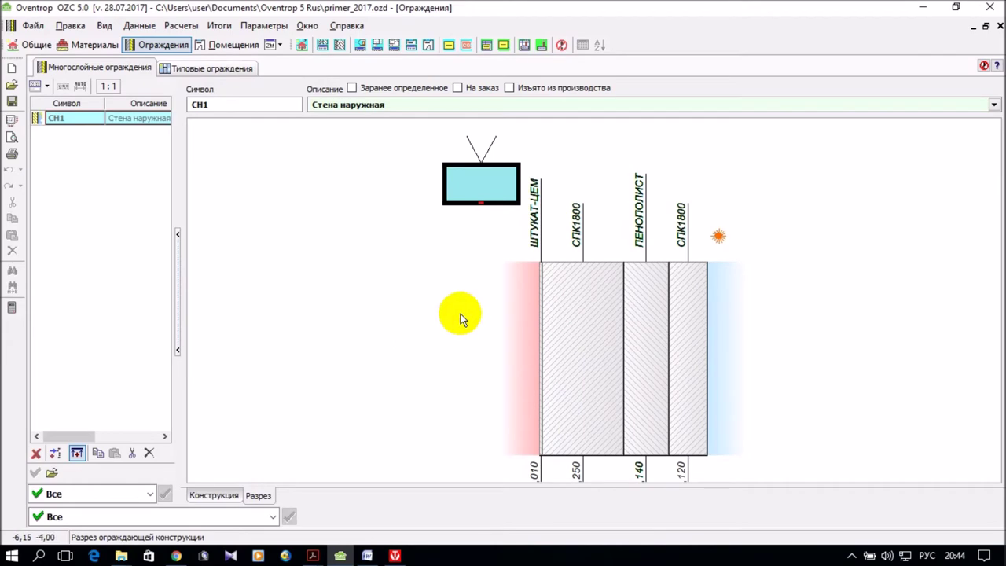
{"action": "left_click", "coordinate": [214, 496]}
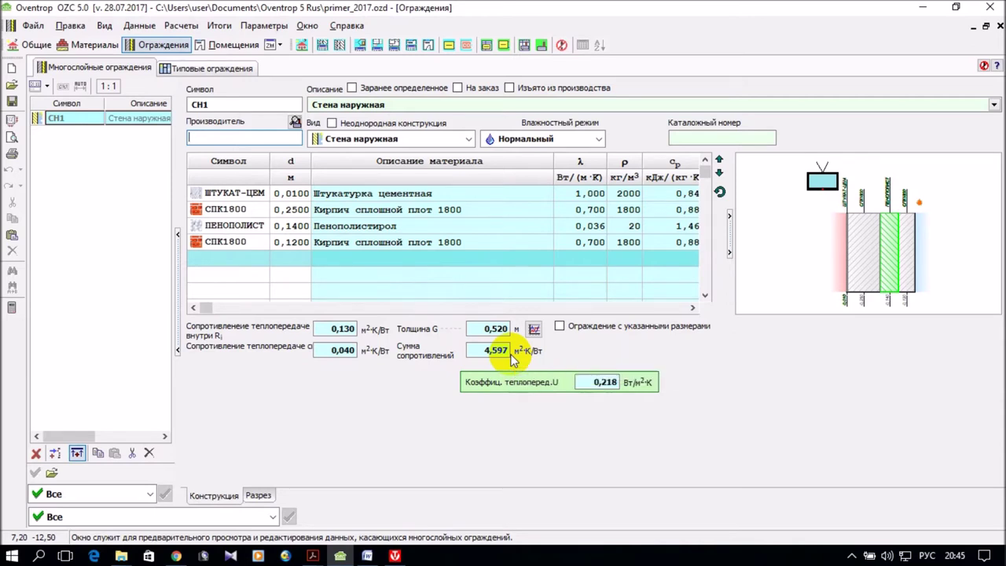
Step: Switch to the СП 50.13330.2012 PDF and find Table 3 on page 8 with the base required thermal resistance values for enclosures
{"action": "left_click", "coordinate": [311, 555]}
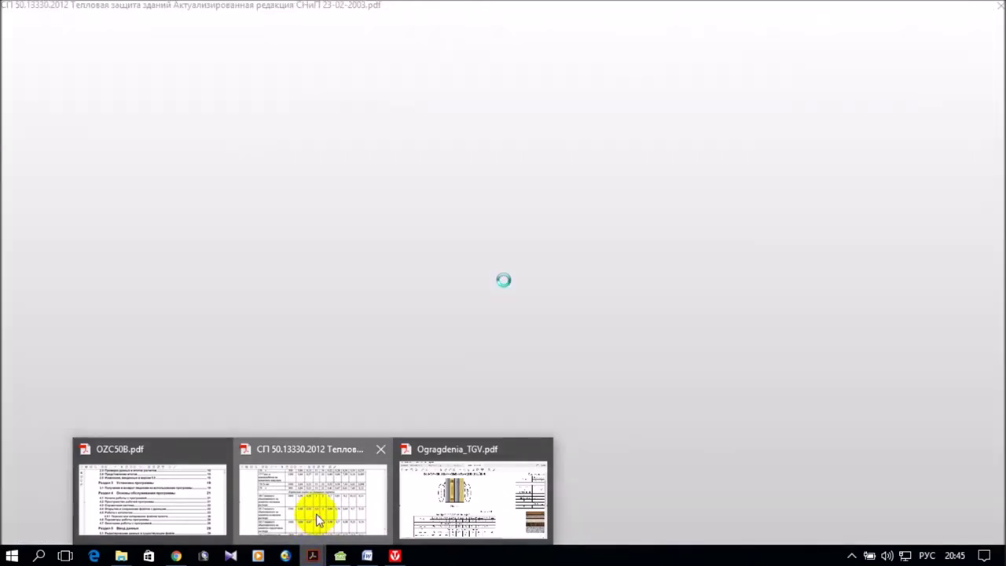
{"action": "left_click", "coordinate": [316, 513]}
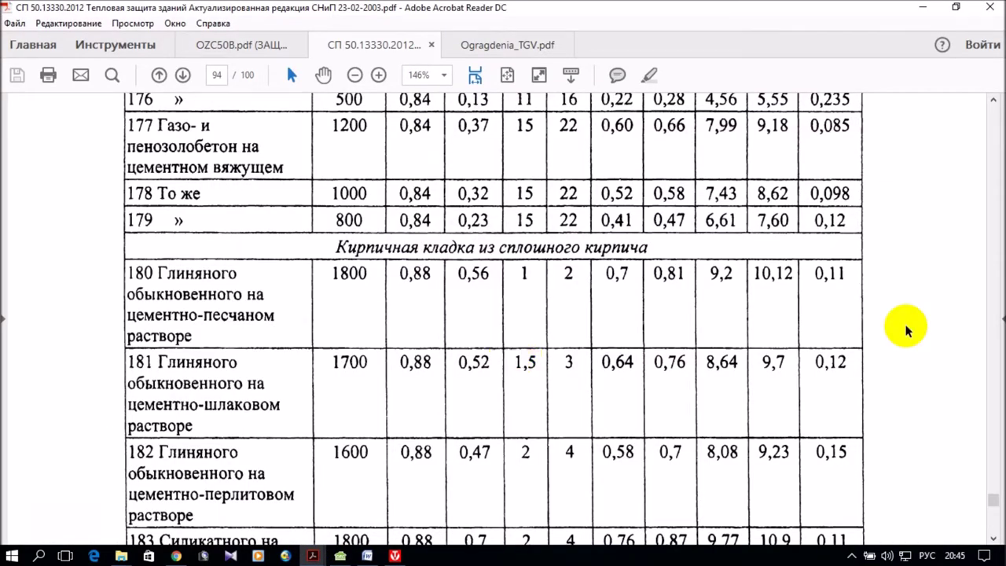
{"action": "left_click", "coordinate": [988, 326]}
{"action": "left_click_drag", "start_coordinate": [988, 326], "coordinate": [991, 134]}
{"action": "scroll", "coordinate": [951, 179], "scroll_direction": "down", "scroll_amount": 15}
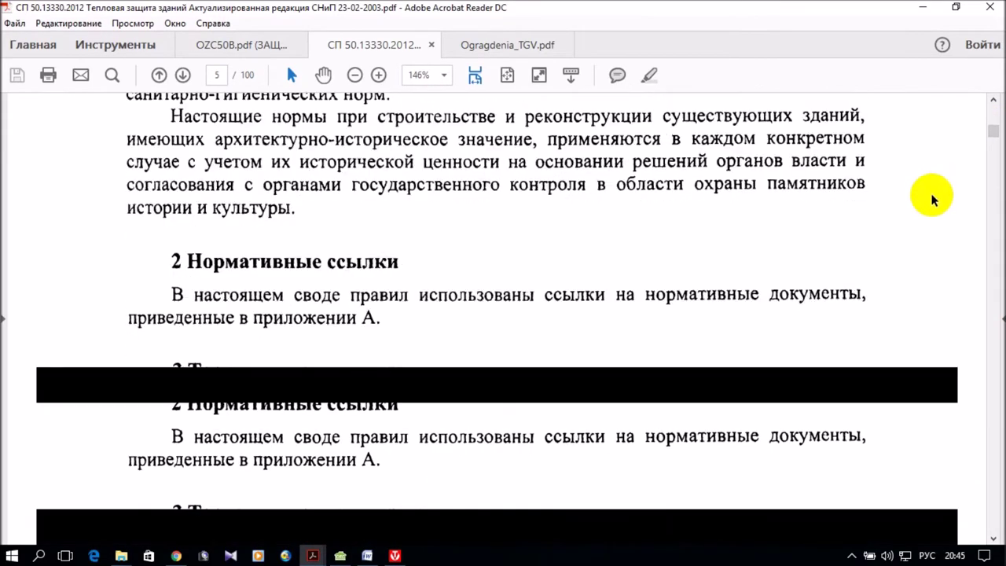
{"action": "scroll", "coordinate": [930, 208], "scroll_direction": "down", "scroll_amount": 12}
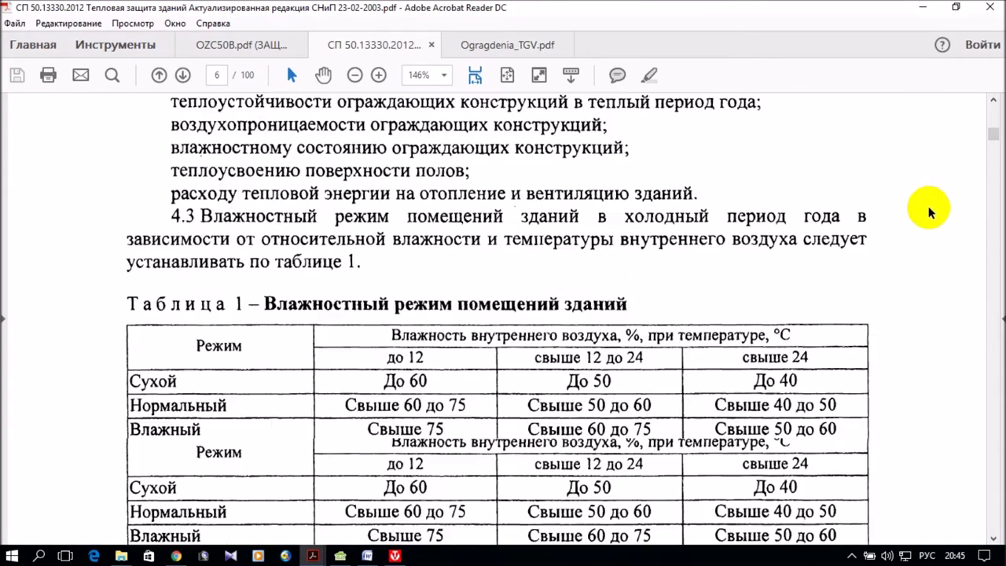
{"action": "scroll", "coordinate": [928, 214], "scroll_direction": "down", "scroll_amount": 10}
{"action": "scroll", "coordinate": [931, 220], "scroll_direction": "down", "scroll_amount": 10}
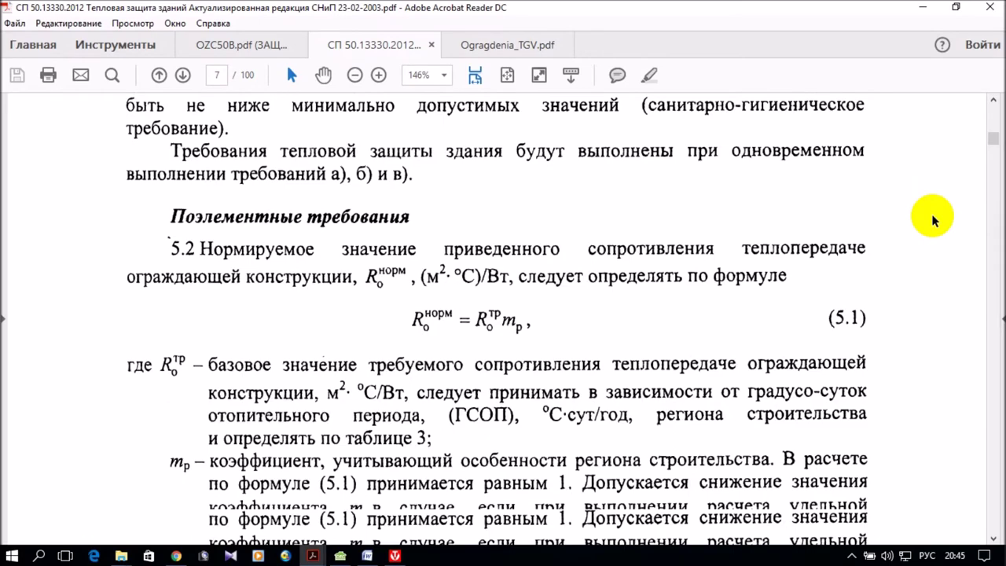
{"action": "scroll", "coordinate": [934, 218], "scroll_direction": "down", "scroll_amount": 10}
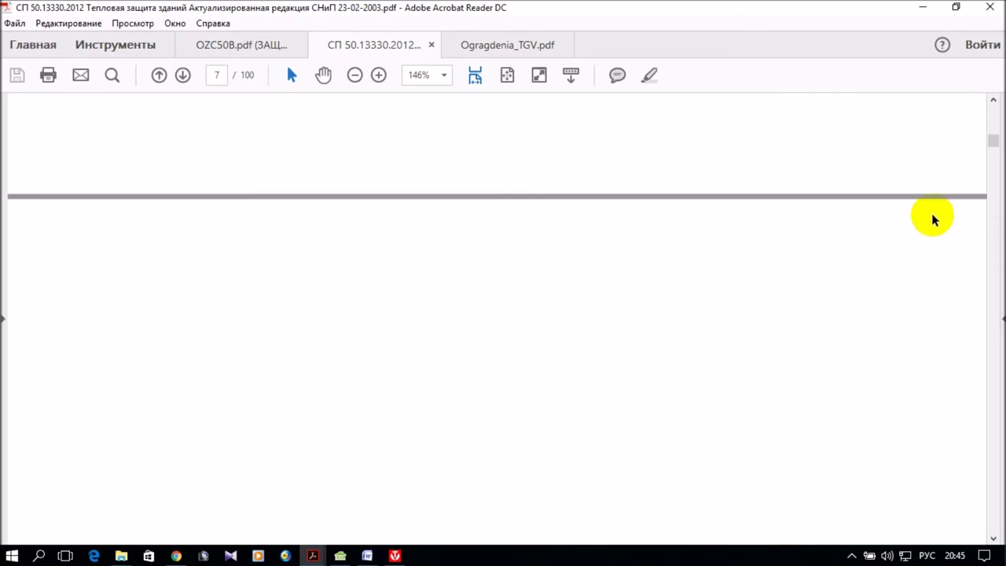
{"action": "scroll", "coordinate": [933, 218], "scroll_direction": "down", "scroll_amount": 5}
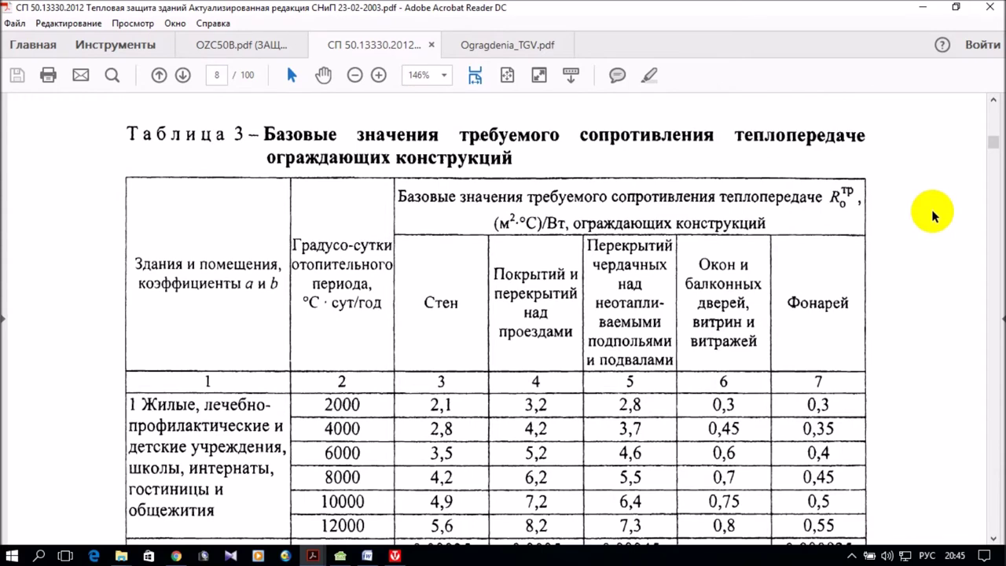
{"action": "scroll", "coordinate": [928, 214], "scroll_direction": "down", "scroll_amount": 1}
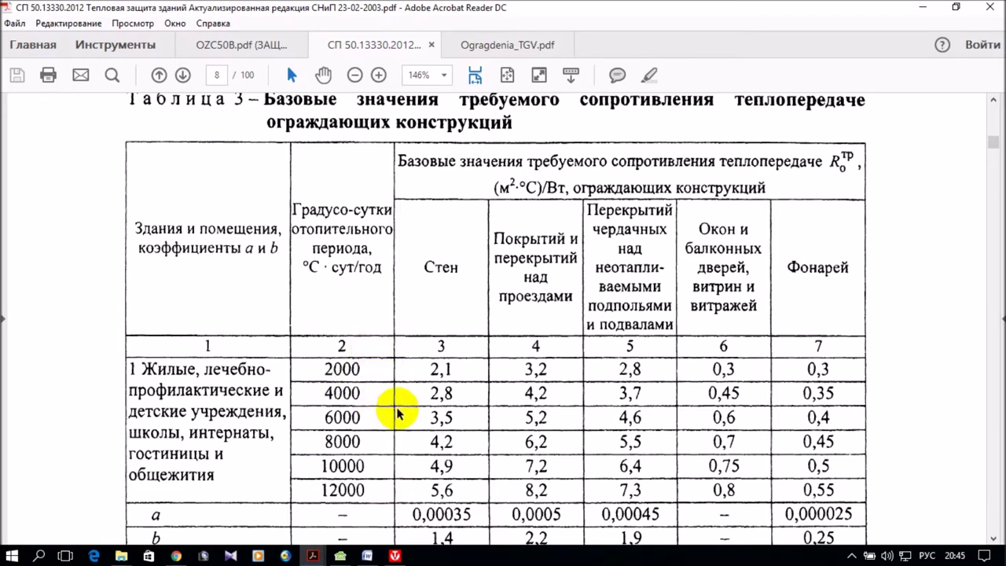
Step: Read the Table 3 notes with the required-resistance formula and look through the following pages up to Table 5 on normative temperature differences
{"action": "scroll", "coordinate": [401, 407], "scroll_direction": "down", "scroll_amount": 15}
{"action": "scroll", "coordinate": [415, 407], "scroll_direction": "down", "scroll_amount": 12}
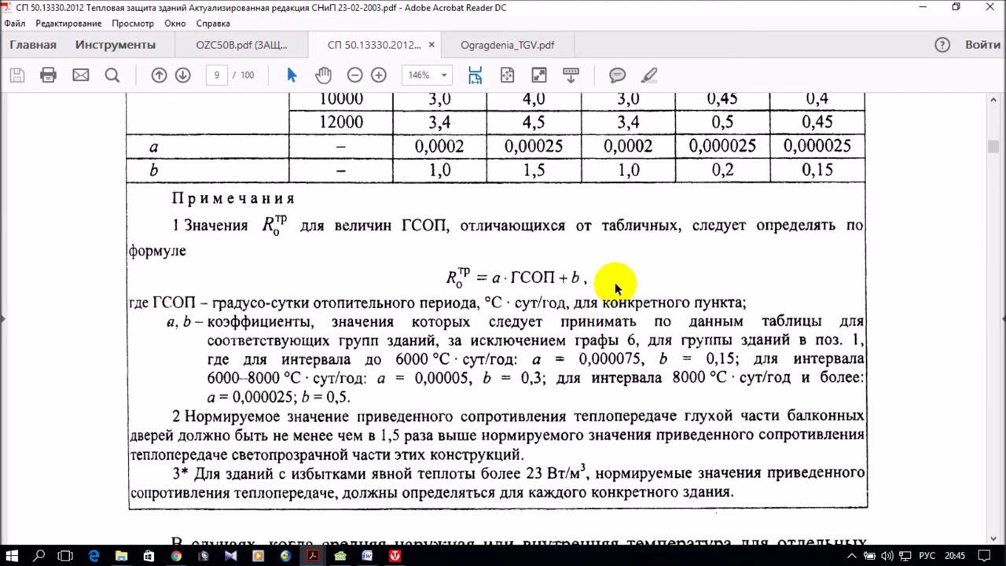
{"action": "scroll", "coordinate": [546, 246], "scroll_direction": "down", "scroll_amount": 15}
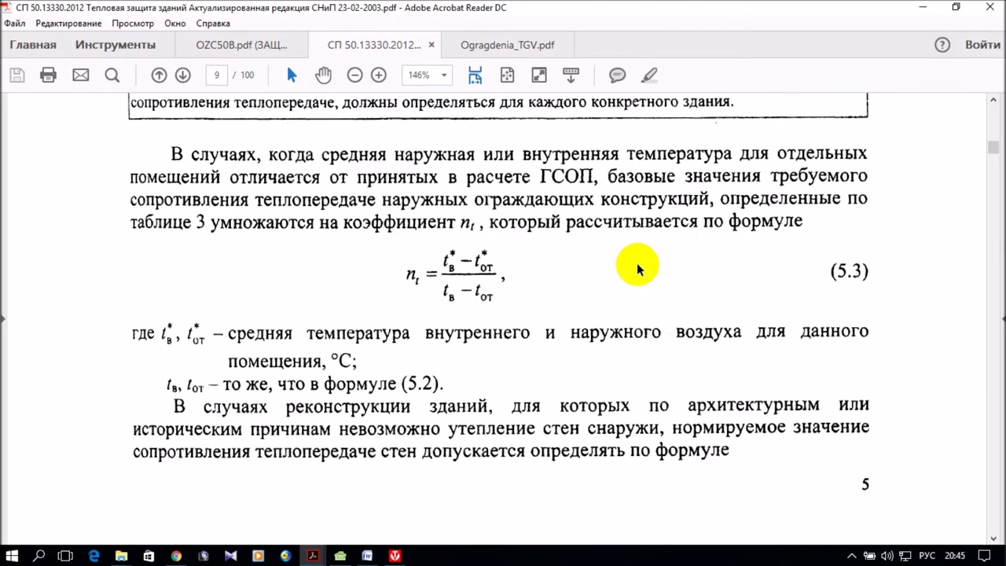
{"action": "scroll", "coordinate": [636, 271], "scroll_direction": "down", "scroll_amount": 20}
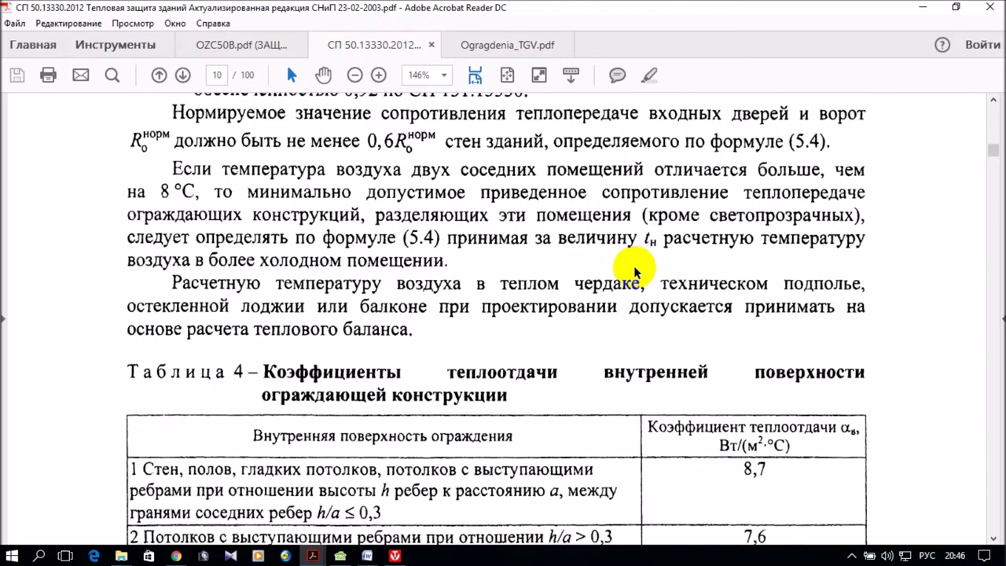
{"action": "scroll", "coordinate": [637, 272], "scroll_direction": "down", "scroll_amount": 20}
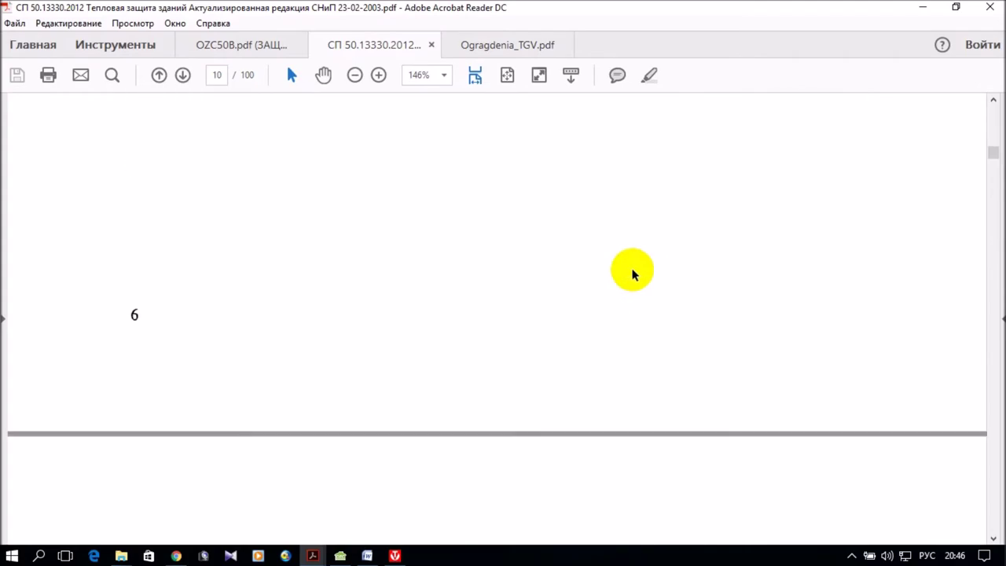
{"action": "scroll", "coordinate": [653, 291], "scroll_direction": "down", "scroll_amount": 20}
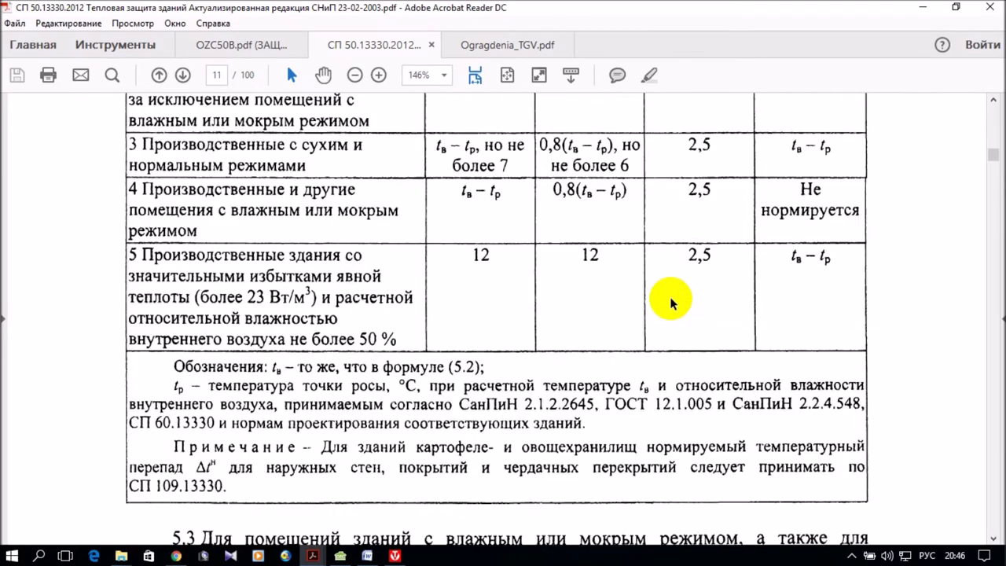
{"action": "scroll", "coordinate": [664, 307], "scroll_direction": "up", "scroll_amount": 20}
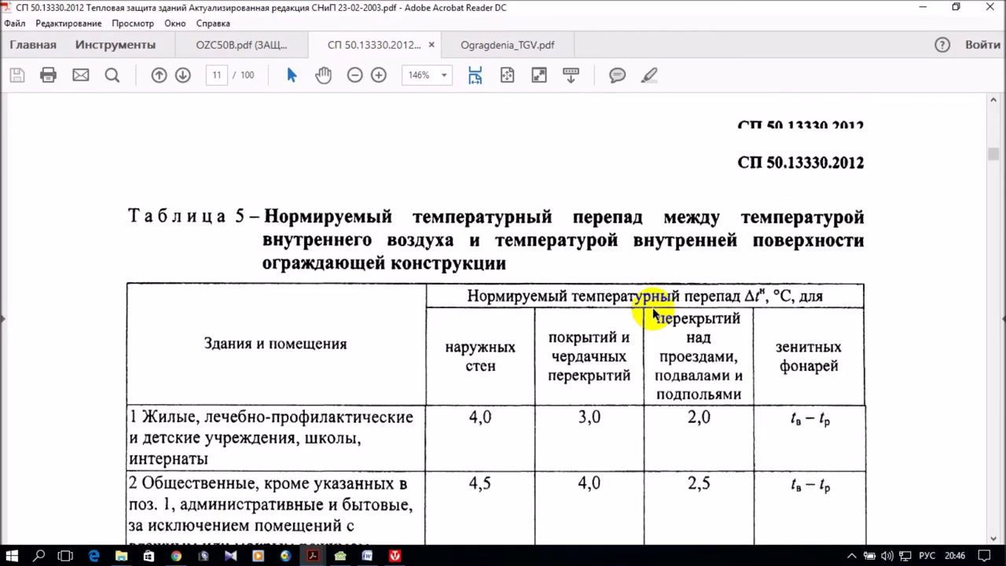
Step: Return to page 7 of the standard and examine formula (5.2) for the heating-period degree days (ГСОП)
{"action": "scroll", "coordinate": [652, 313], "scroll_direction": "up", "scroll_amount": 20}
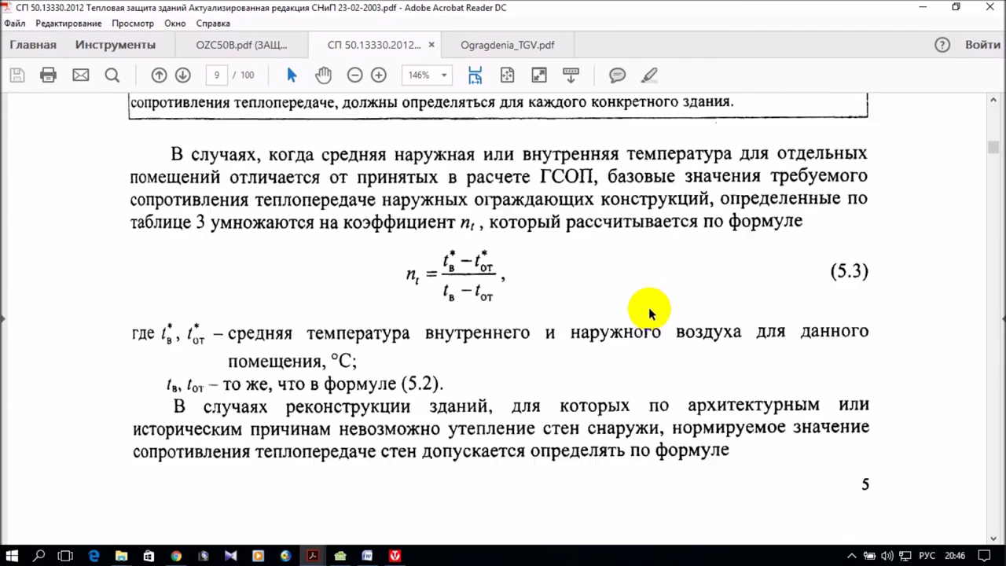
{"action": "scroll", "coordinate": [650, 313], "scroll_direction": "up", "scroll_amount": 20}
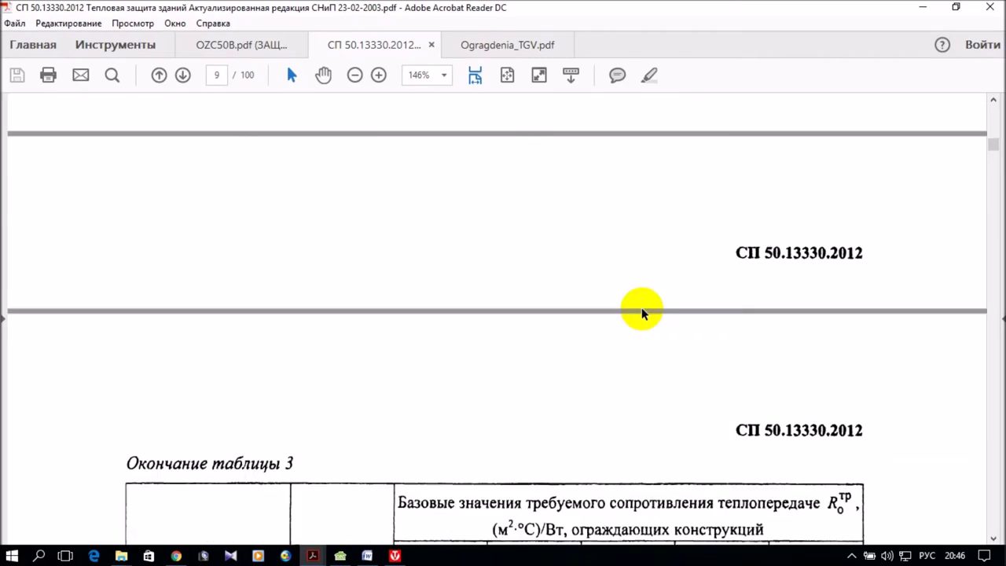
{"action": "scroll", "coordinate": [601, 314], "scroll_direction": "up", "scroll_amount": 20}
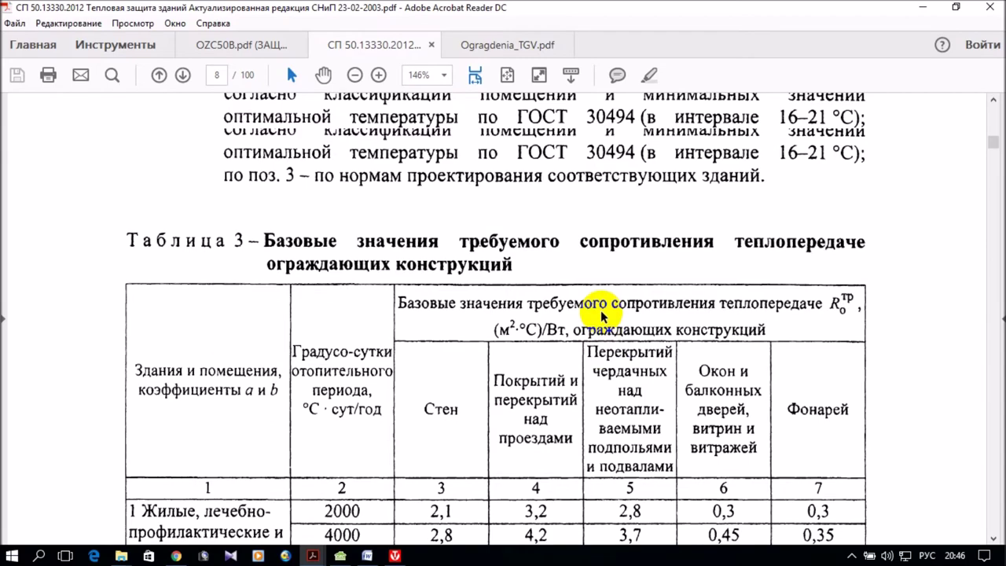
{"action": "scroll", "coordinate": [601, 317], "scroll_direction": "up", "scroll_amount": 15}
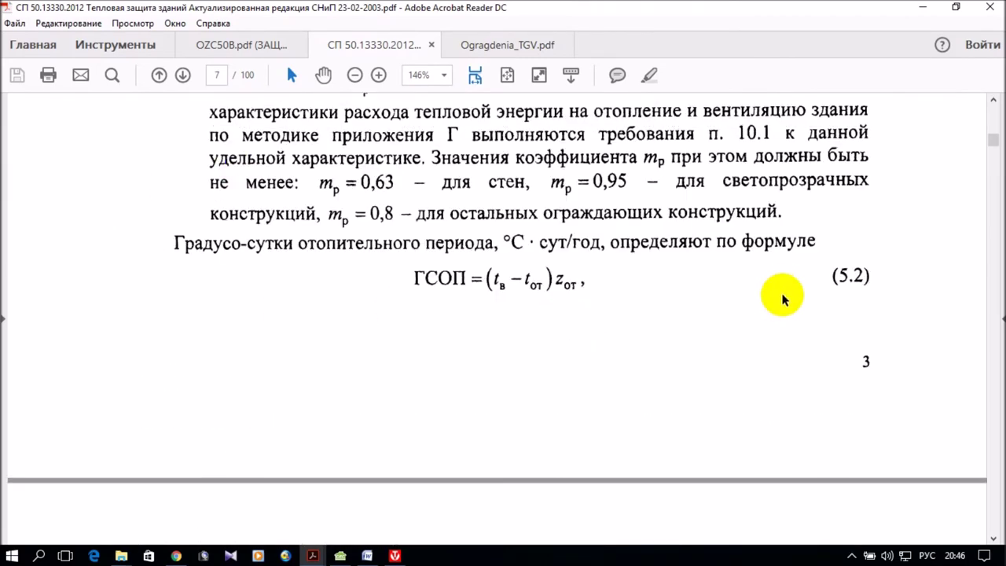
Step: Examine the wall resistances and coefficients a and b in Table 3 together with the formula for intermediate ГСОП values
{"action": "scroll", "coordinate": [782, 307], "scroll_direction": "down", "scroll_amount": 4}
{"action": "scroll", "coordinate": [789, 322], "scroll_direction": "down", "scroll_amount": 18}
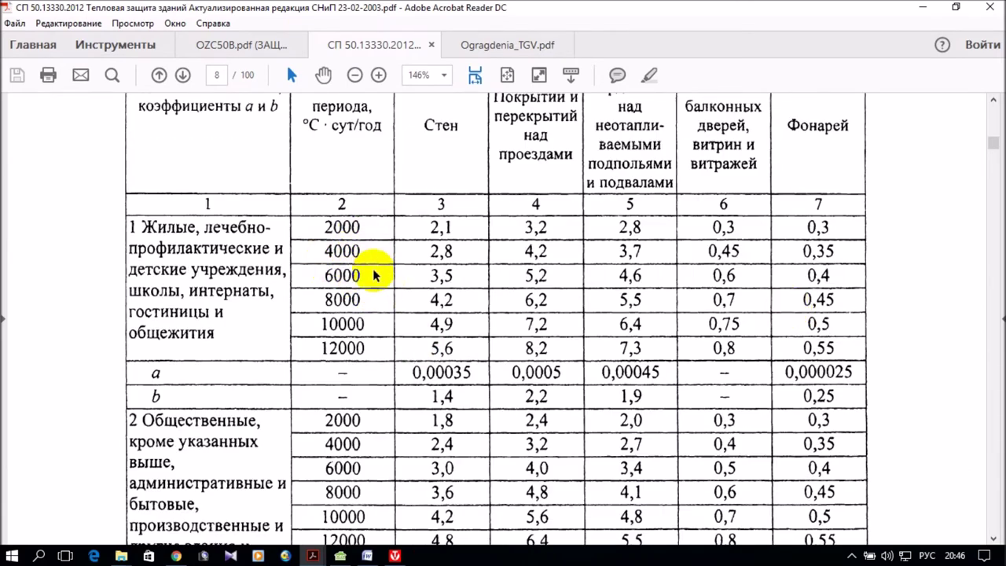
{"action": "scroll", "coordinate": [540, 314], "scroll_direction": "down", "scroll_amount": 15}
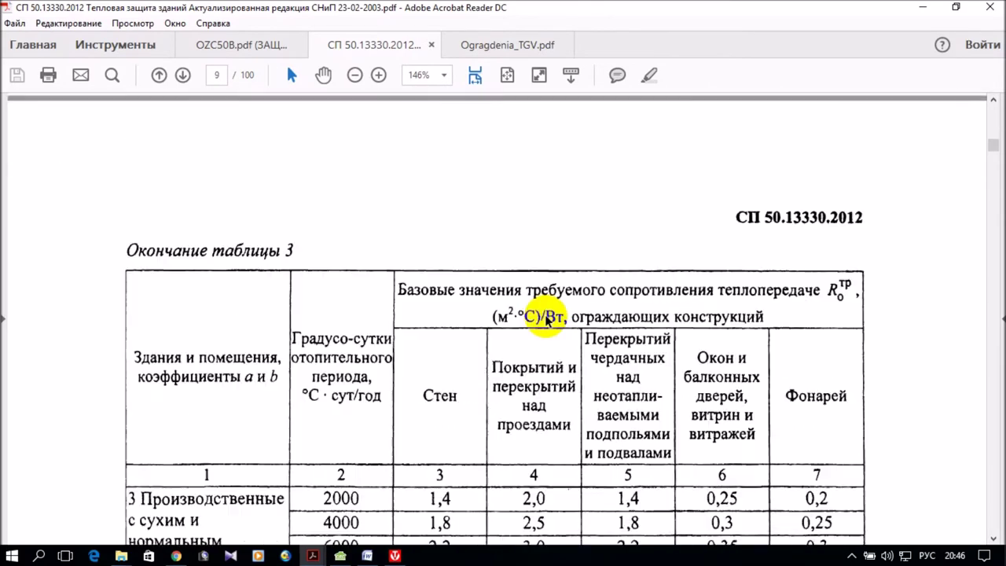
{"action": "scroll", "coordinate": [539, 314], "scroll_direction": "down", "scroll_amount": 5}
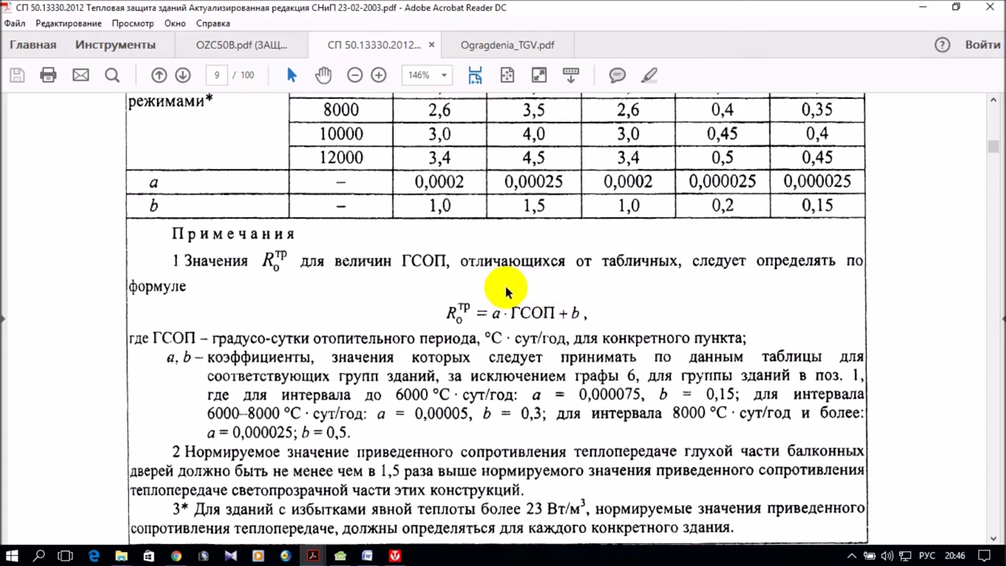
{"action": "scroll", "coordinate": [507, 320], "scroll_direction": "up", "scroll_amount": 20}
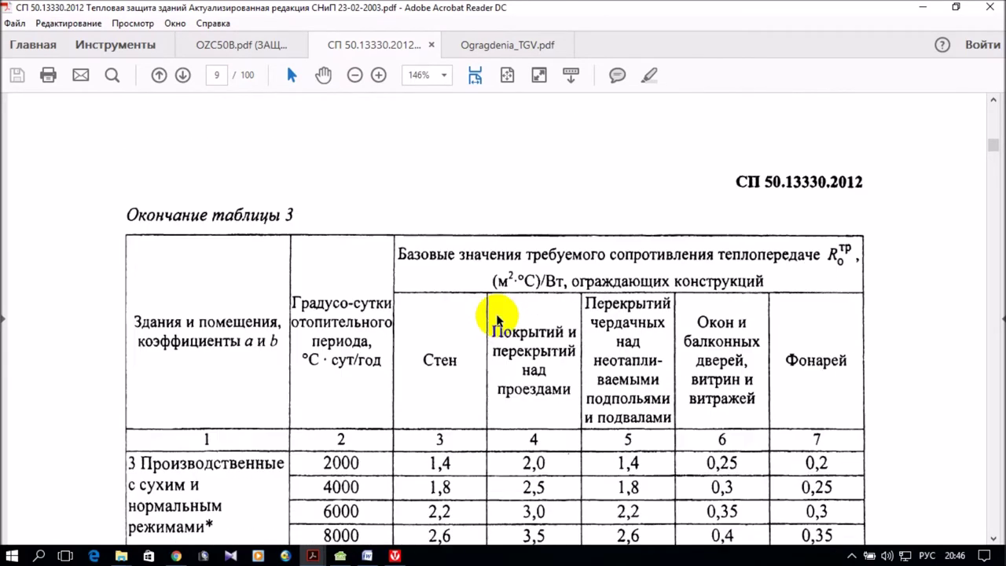
{"action": "scroll", "coordinate": [497, 316], "scroll_direction": "up", "scroll_amount": 20}
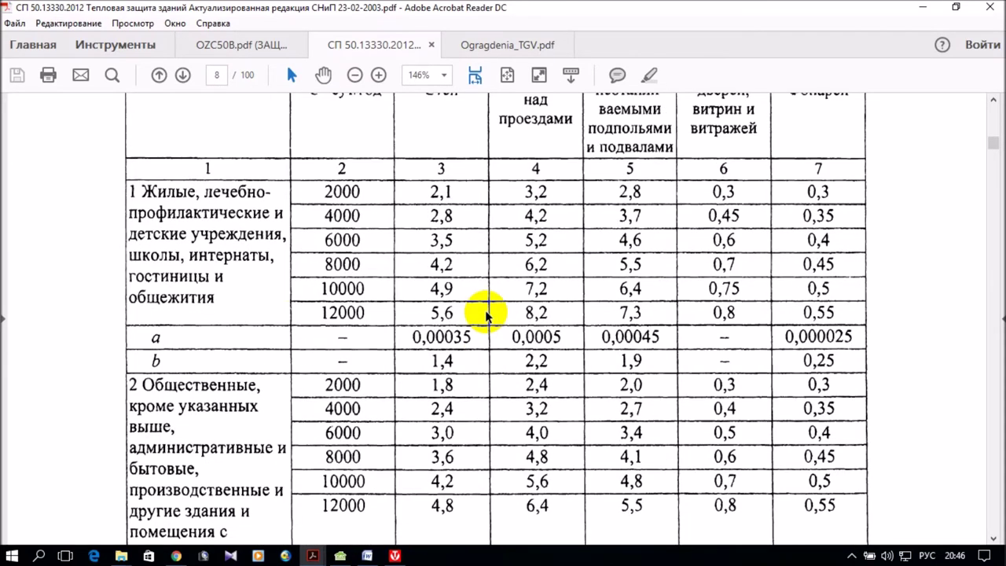
{"action": "scroll", "coordinate": [431, 393], "scroll_direction": "up", "scroll_amount": 3}
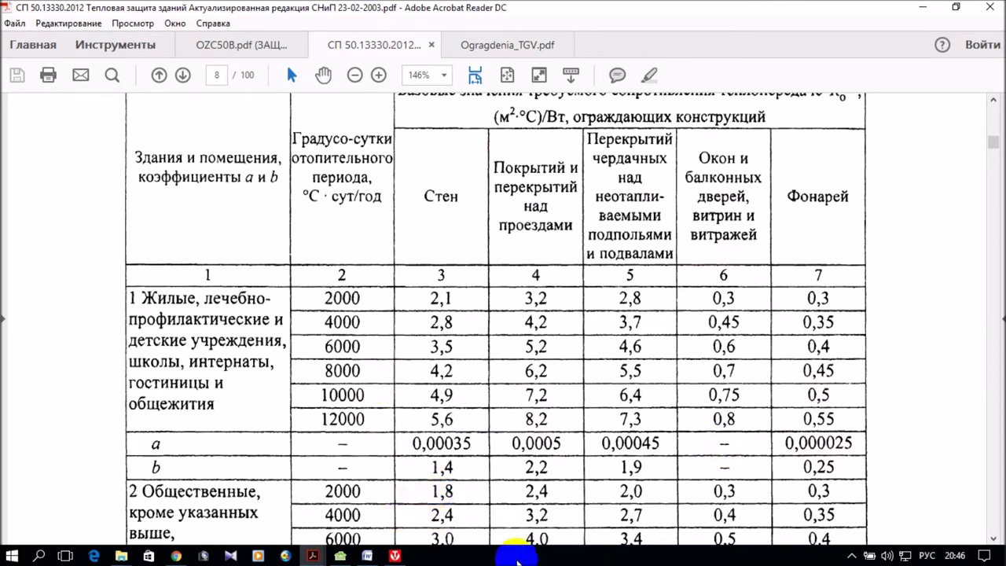
Step: Switch to the Valtec website in Chrome and review the VALTEC.PRG 3.1.3 description, download links and training videos
{"action": "mouse_move", "coordinate": [398, 555]}
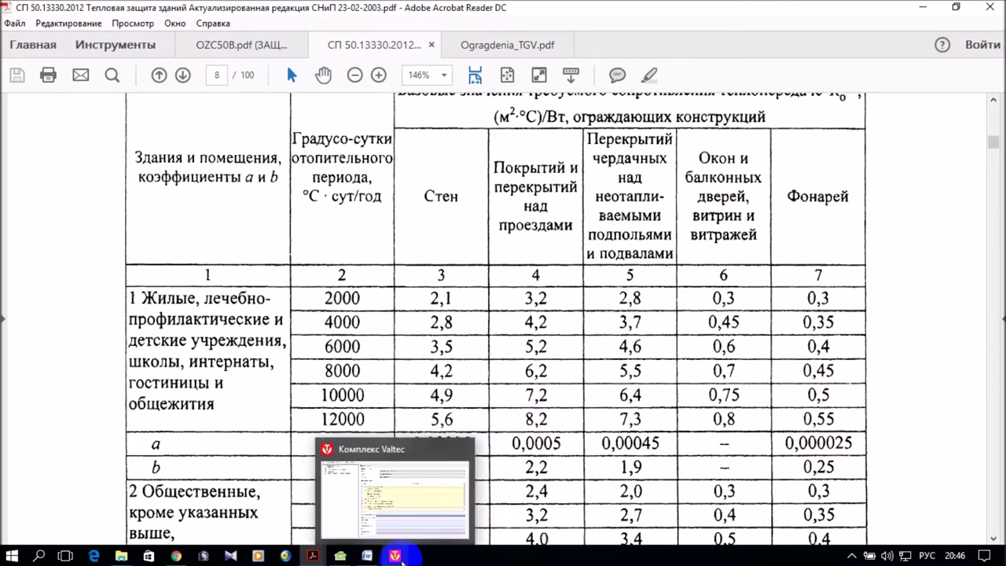
{"action": "left_click", "coordinate": [176, 555]}
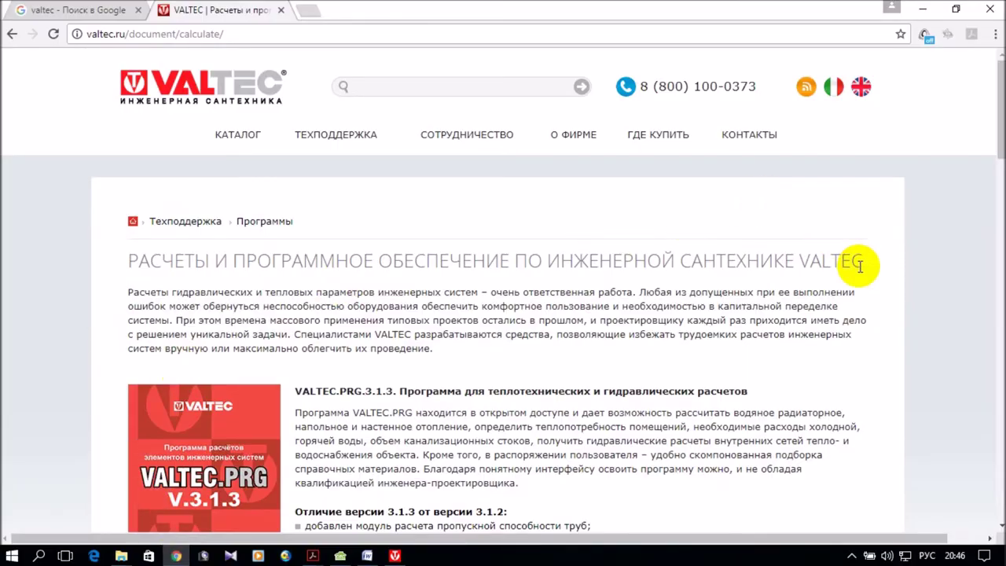
{"action": "scroll", "coordinate": [860, 270], "scroll_direction": "down", "scroll_amount": 1}
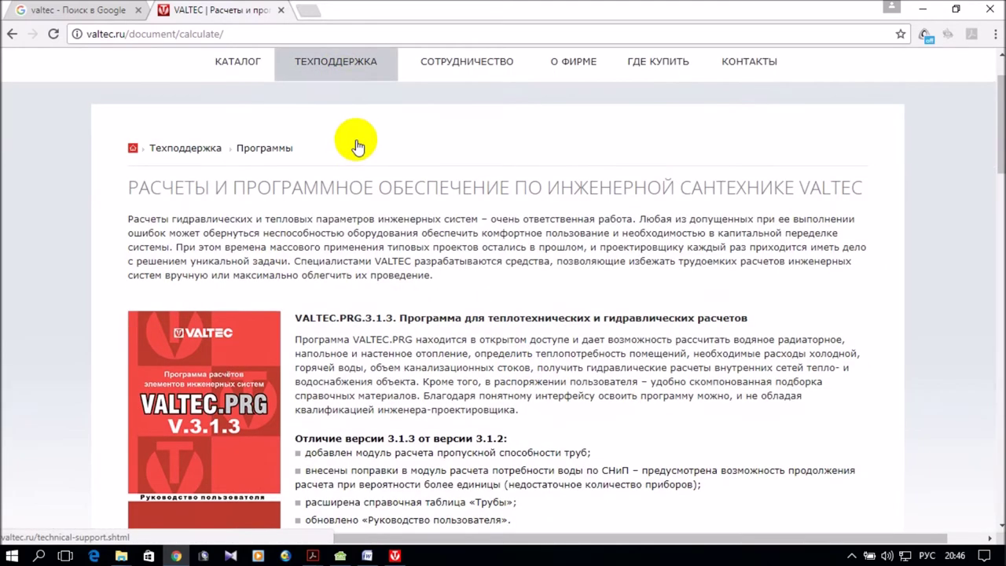
{"action": "scroll", "coordinate": [349, 139], "scroll_direction": "up", "scroll_amount": 1}
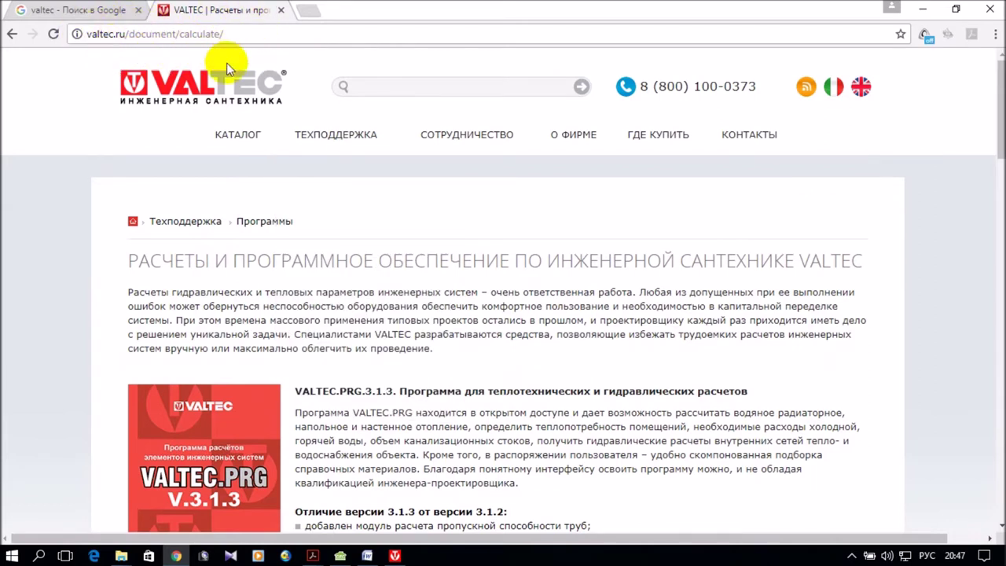
{"action": "mouse_move", "coordinate": [348, 136]}
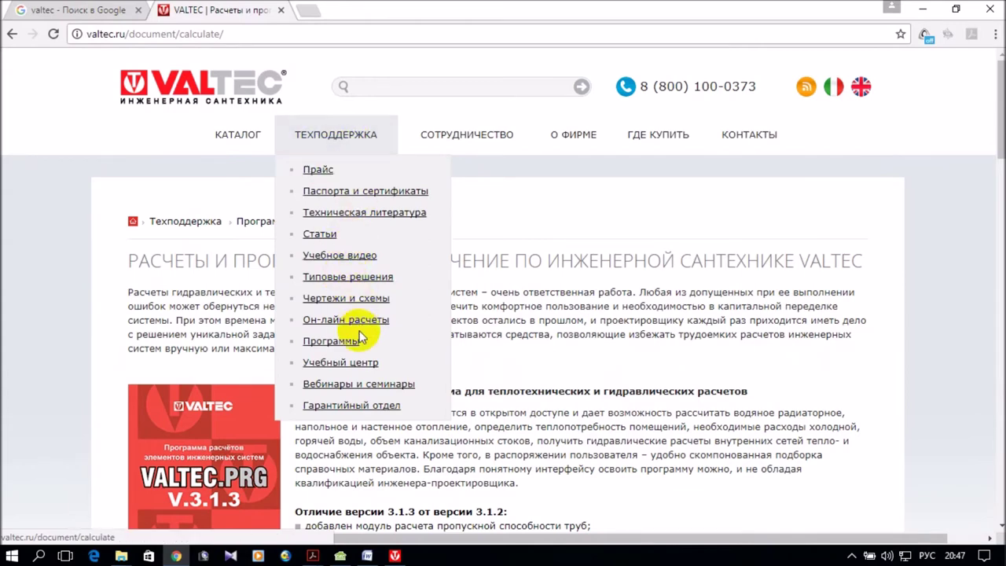
{"action": "scroll", "coordinate": [880, 381], "scroll_direction": "down", "scroll_amount": 4}
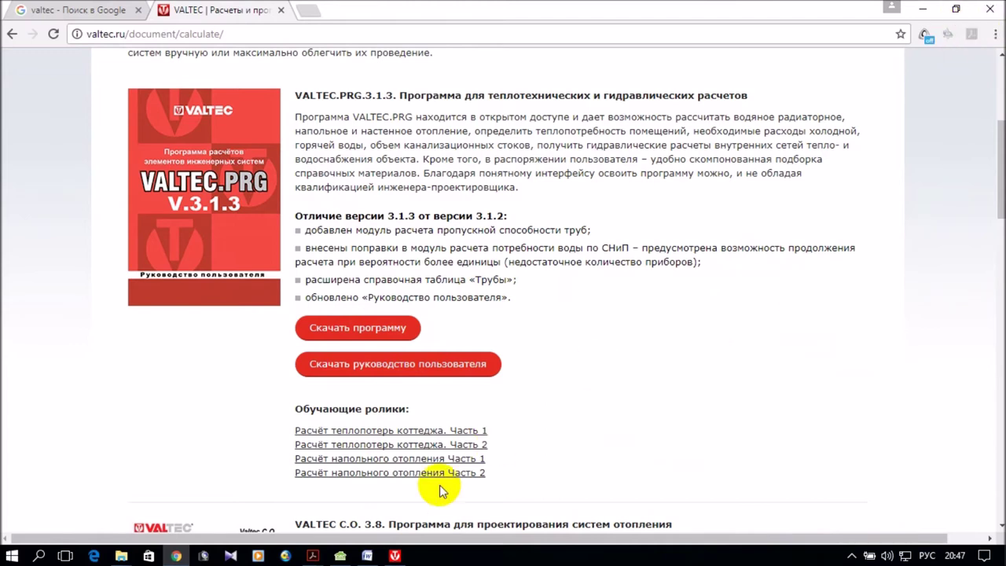
Step: Switch to the Комплекс Valtec program, view the Valtec application file in its Valtec 3.1.3 folder, and return to the program
{"action": "left_click", "coordinate": [395, 556]}
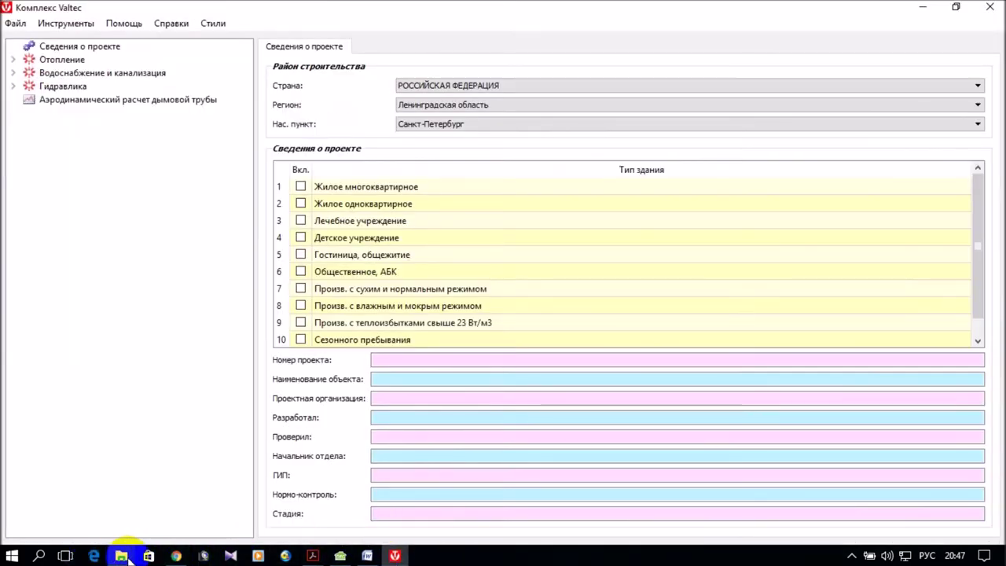
{"action": "mouse_move", "coordinate": [126, 556]}
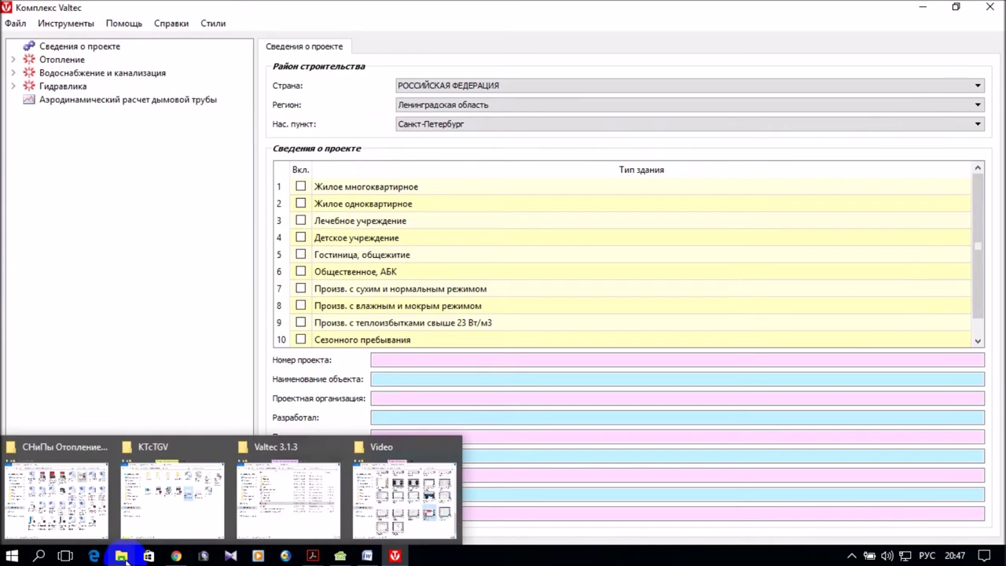
{"action": "left_click", "coordinate": [275, 513]}
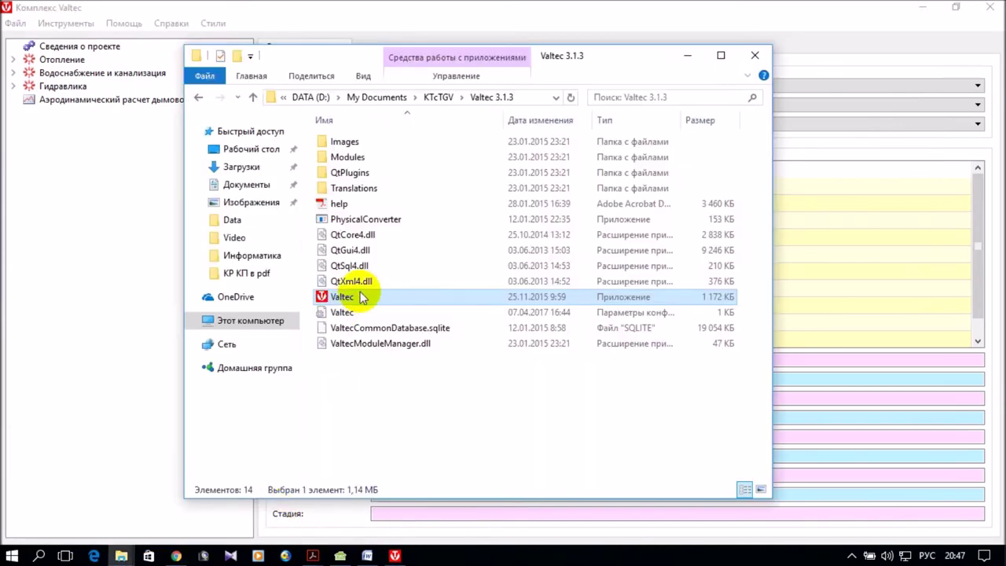
{"action": "left_click", "coordinate": [284, 10]}
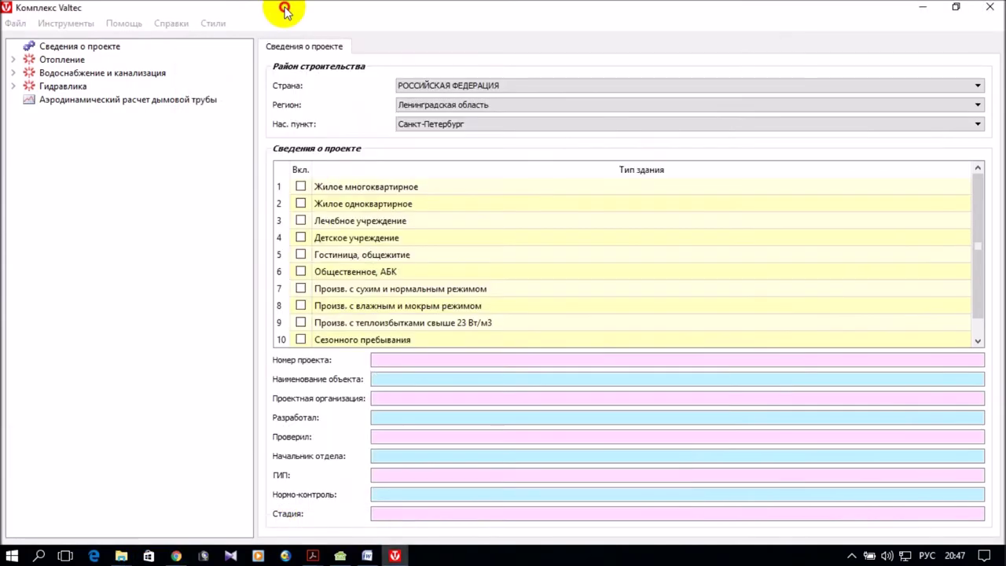
Step: Check that the program settings use the 2013 climatology database and accept them
{"action": "left_click", "coordinate": [72, 28]}
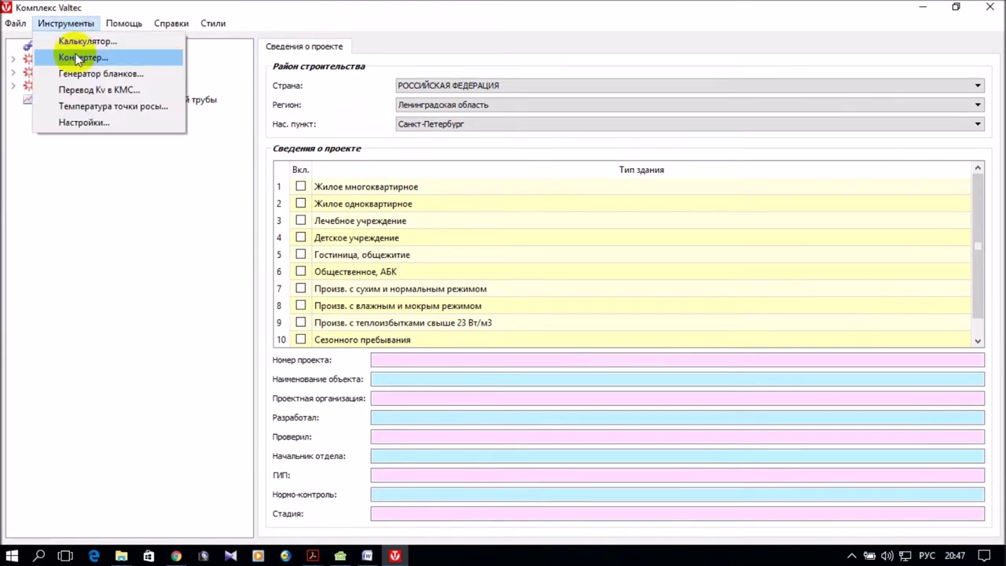
{"action": "left_click", "coordinate": [82, 123]}
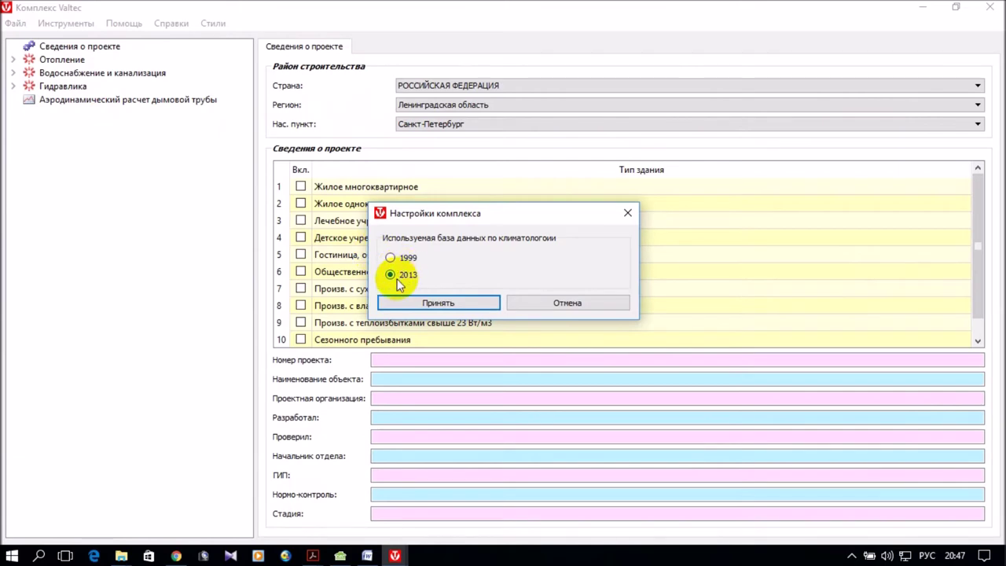
{"action": "left_click", "coordinate": [424, 304]}
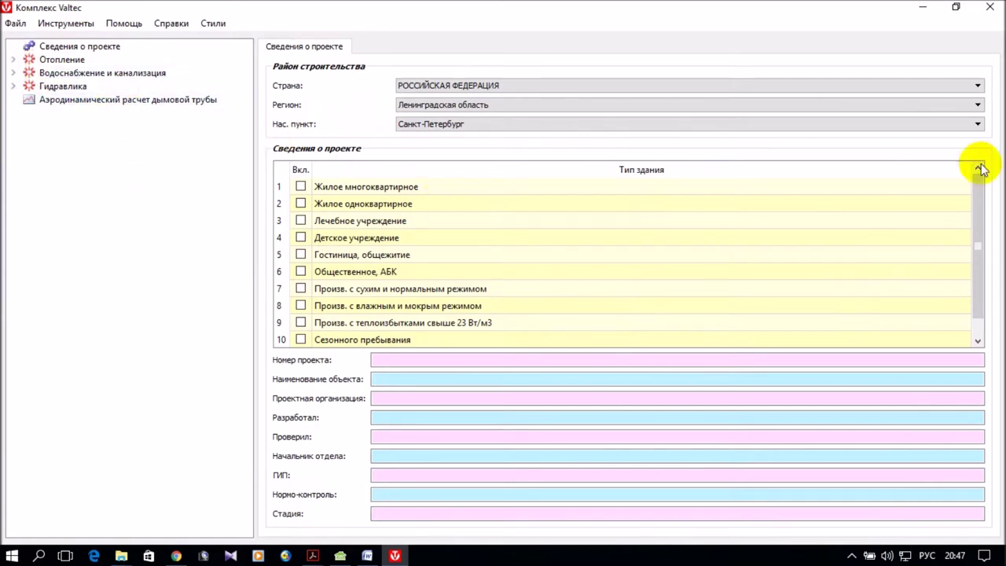
Step: Set the construction area to Удмуртская Республика, Ижевск, and mark the building type Жилое одноквартирное
{"action": "left_click", "coordinate": [979, 106]}
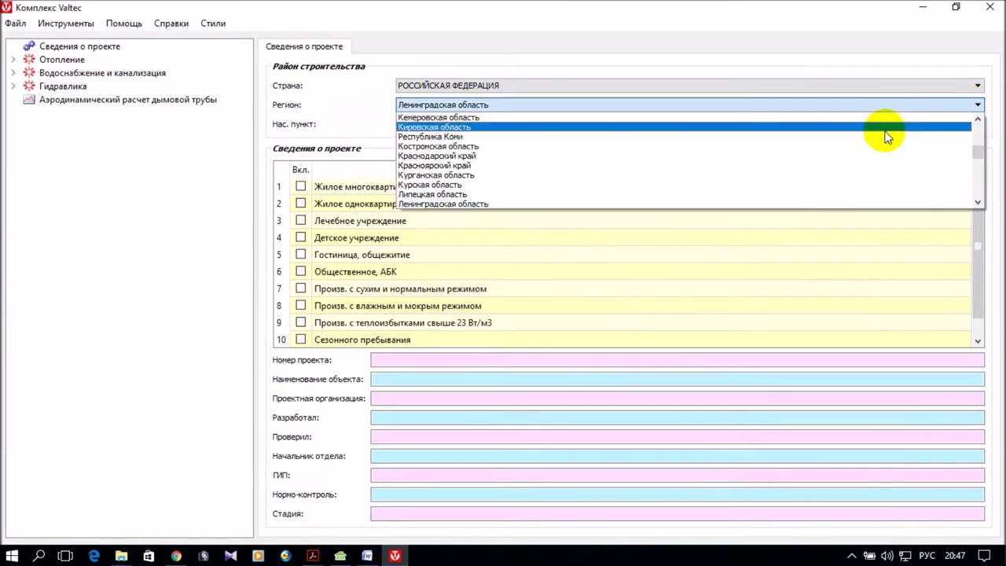
{"action": "scroll", "coordinate": [883, 156], "scroll_direction": "down", "scroll_amount": 13}
{"action": "scroll", "coordinate": [884, 155], "scroll_direction": "down", "scroll_amount": 3}
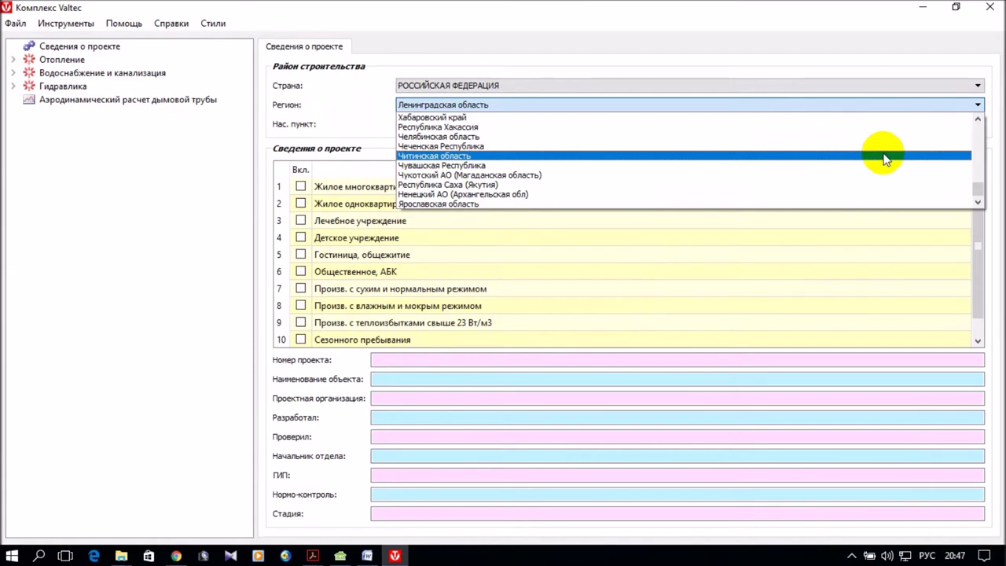
{"action": "scroll", "coordinate": [886, 157], "scroll_direction": "up", "scroll_amount": 1}
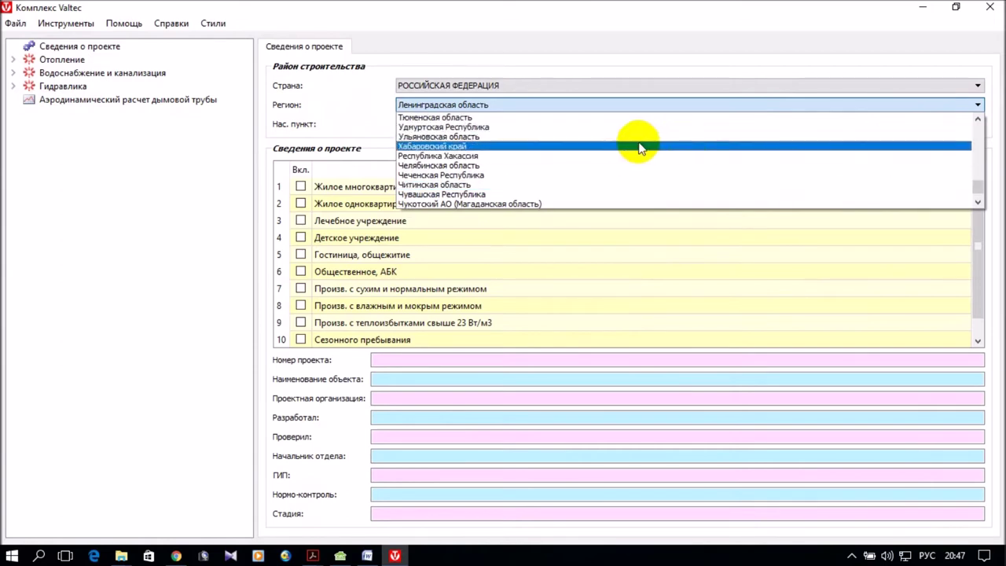
{"action": "left_click", "coordinate": [602, 127]}
{"action": "left_click", "coordinate": [978, 124]}
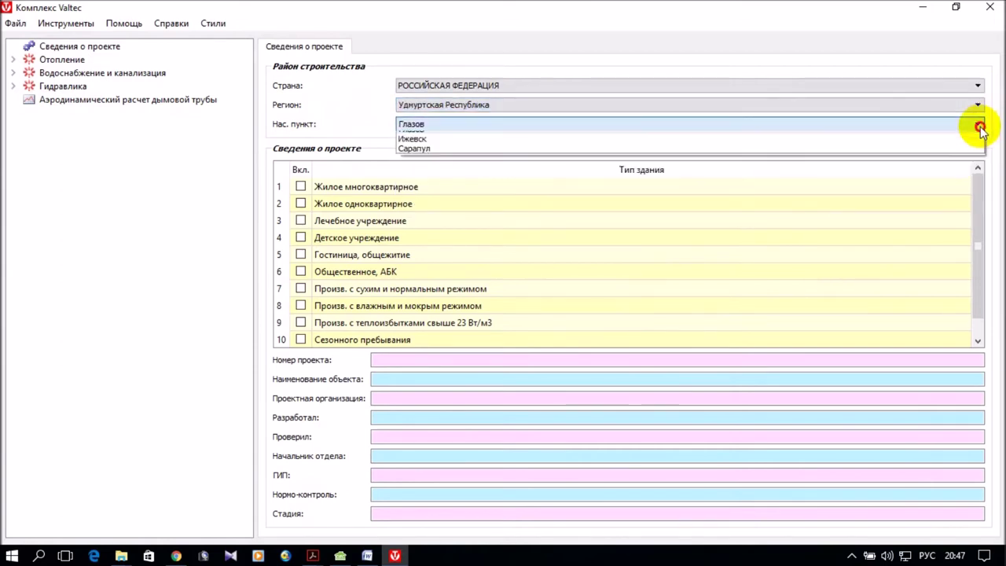
{"action": "left_click", "coordinate": [556, 146]}
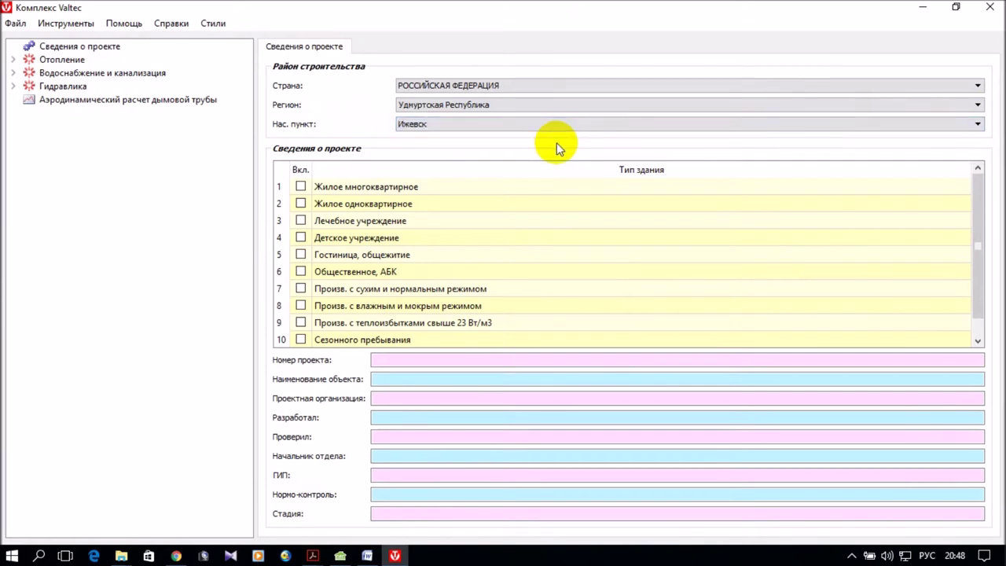
{"action": "left_click", "coordinate": [301, 204]}
Step: In the heating section's heat loss calculation, add a Жилое одноквартирное mode with an indoor temperature of 21 °C
{"action": "left_click", "coordinate": [13, 59]}
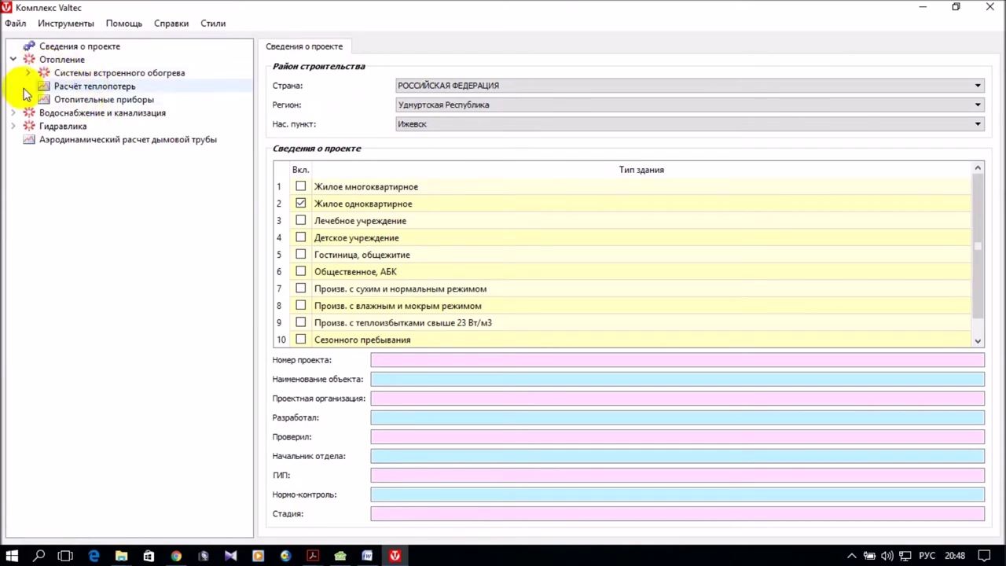
{"action": "left_click", "coordinate": [79, 87]}
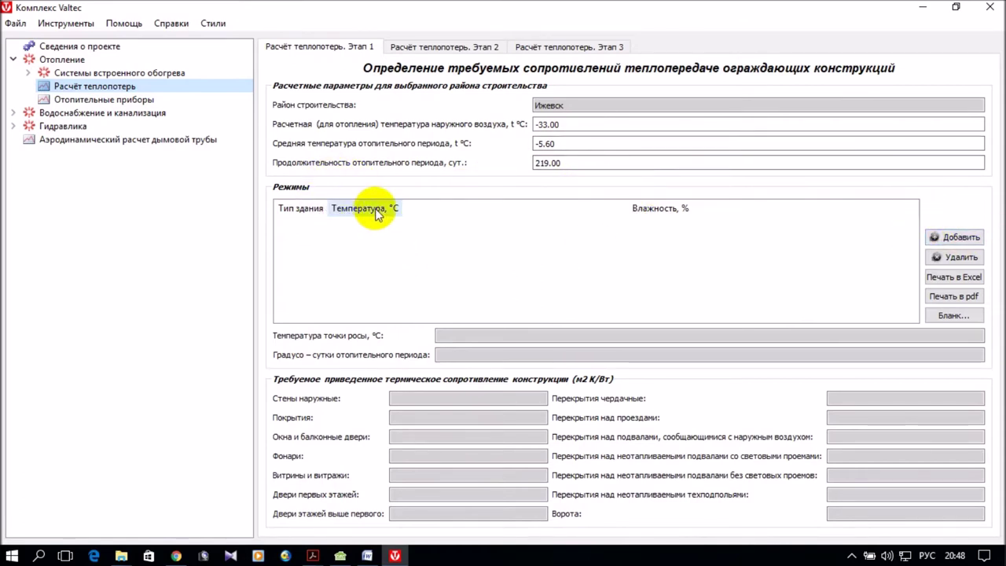
{"action": "left_click", "coordinate": [958, 238]}
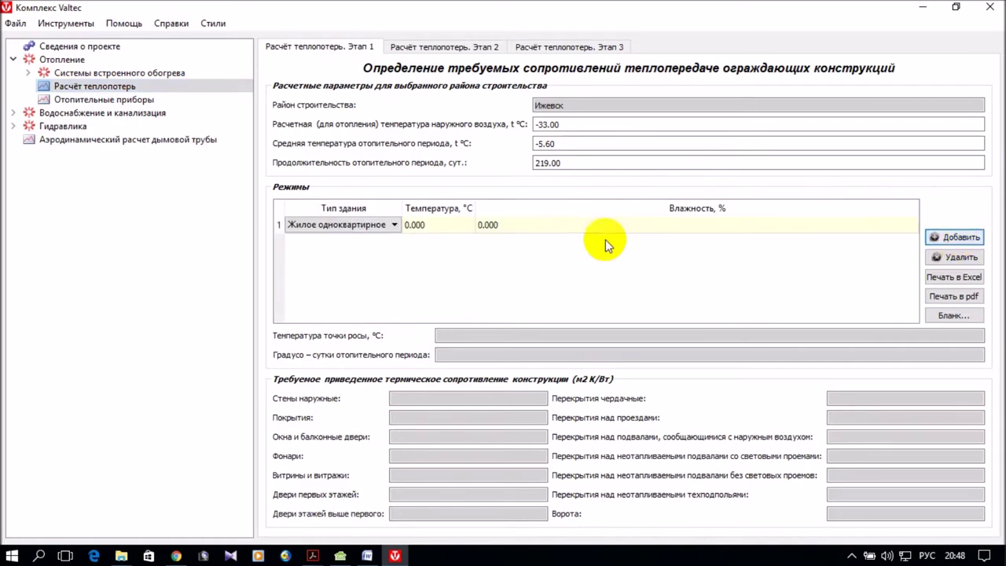
{"action": "left_click", "coordinate": [415, 226]}
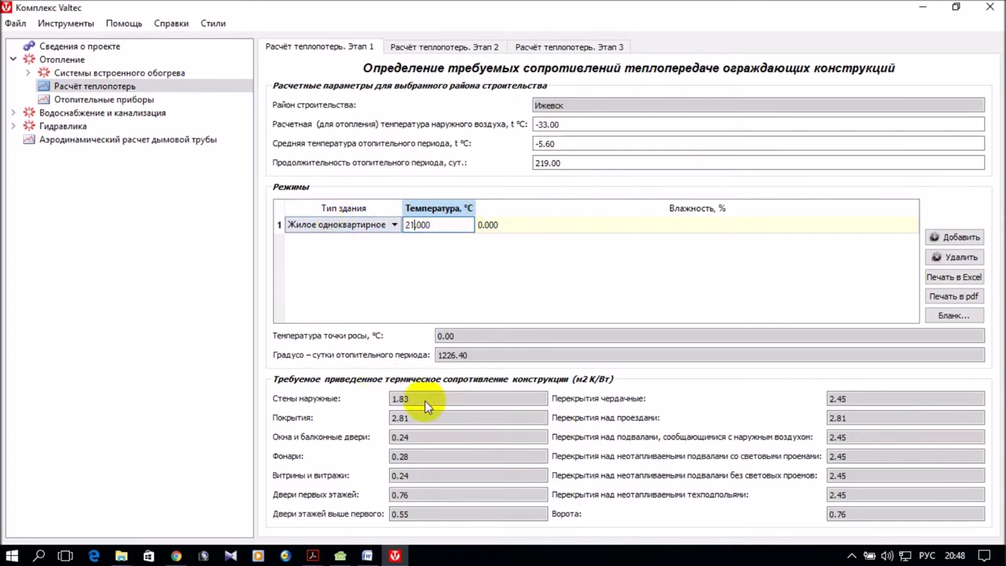
Step: Switch to ГОСТ 30494-96 in Word, examine the cold-period temperatures and humidity for living rooms, and return to Valtec
{"action": "mouse_move", "coordinate": [367, 555]}
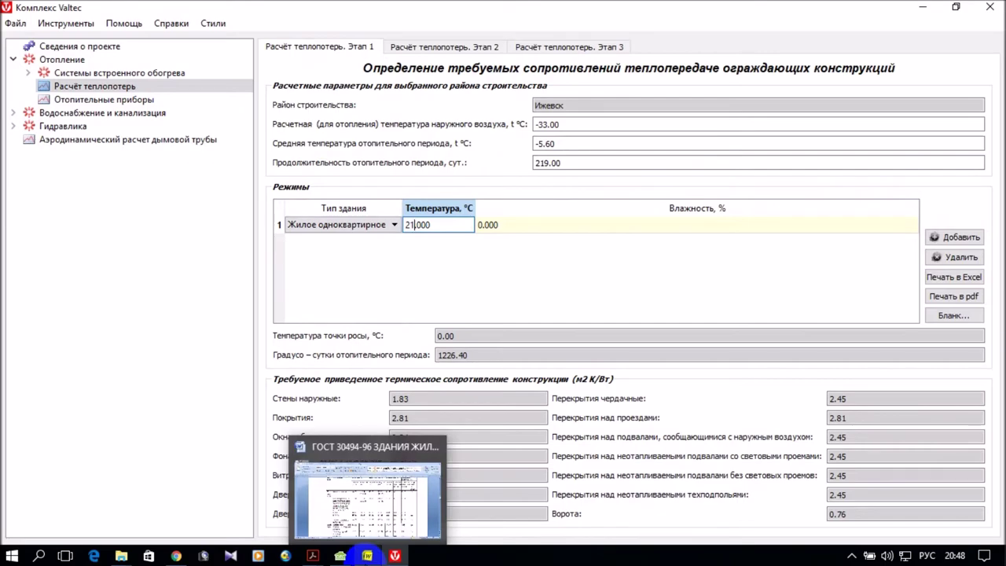
{"action": "left_click", "coordinate": [367, 556]}
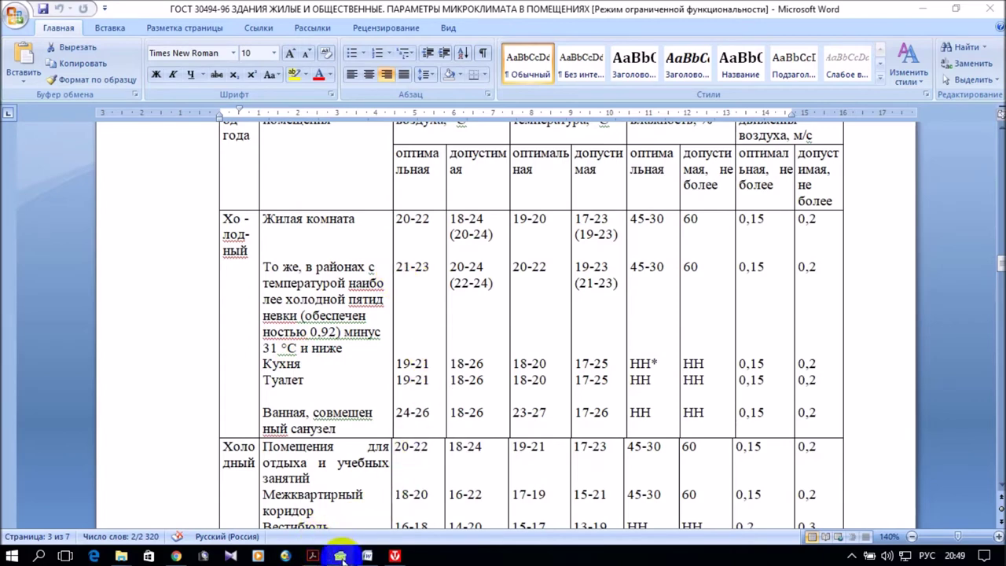
{"action": "mouse_move", "coordinate": [395, 556]}
{"action": "left_click", "coordinate": [385, 472]}
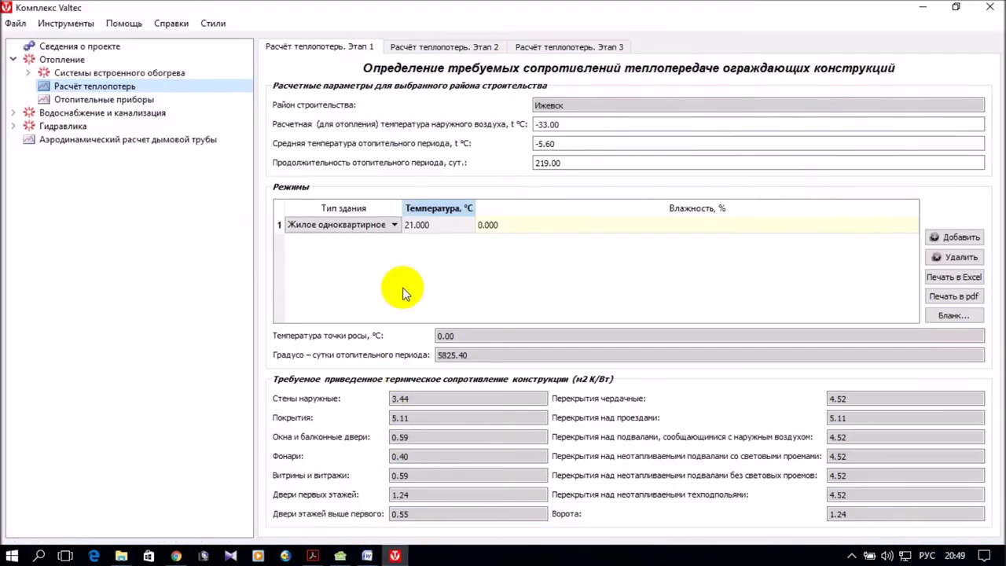
Step: Set the humidity of the Жилое одноквартирное mode to 55 %
{"action": "left_click", "coordinate": [478, 229]}
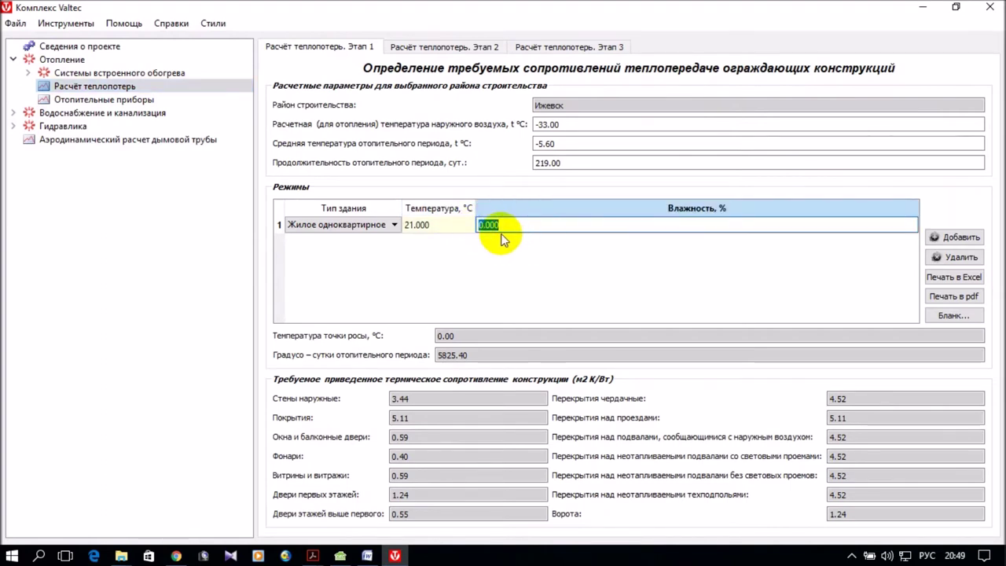
{"action": "left_click", "coordinate": [479, 225]}
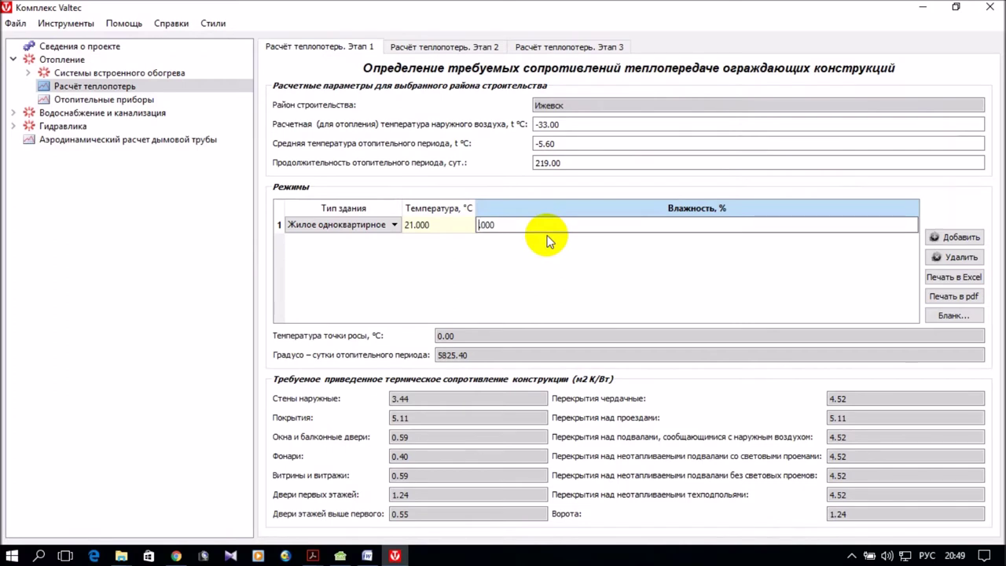
{"action": "type", "text": "55"}
{"action": "key", "text": "Return"}
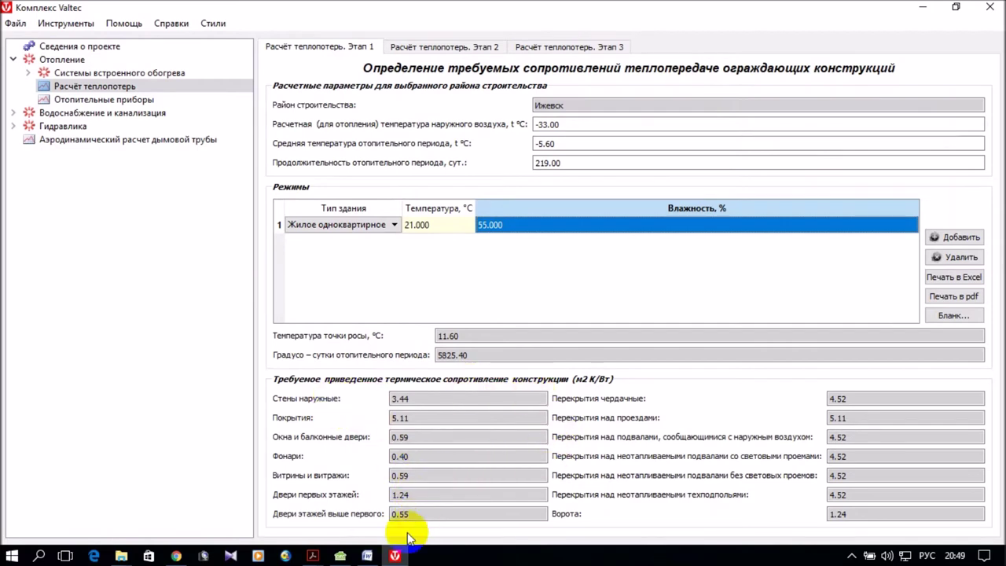
Step: Switch to СП 50.13330.2012 in Acrobat Reader, compare its Table 3 resistances with the calculated requirements, and return to Valtec
{"action": "left_click", "coordinate": [312, 555]}
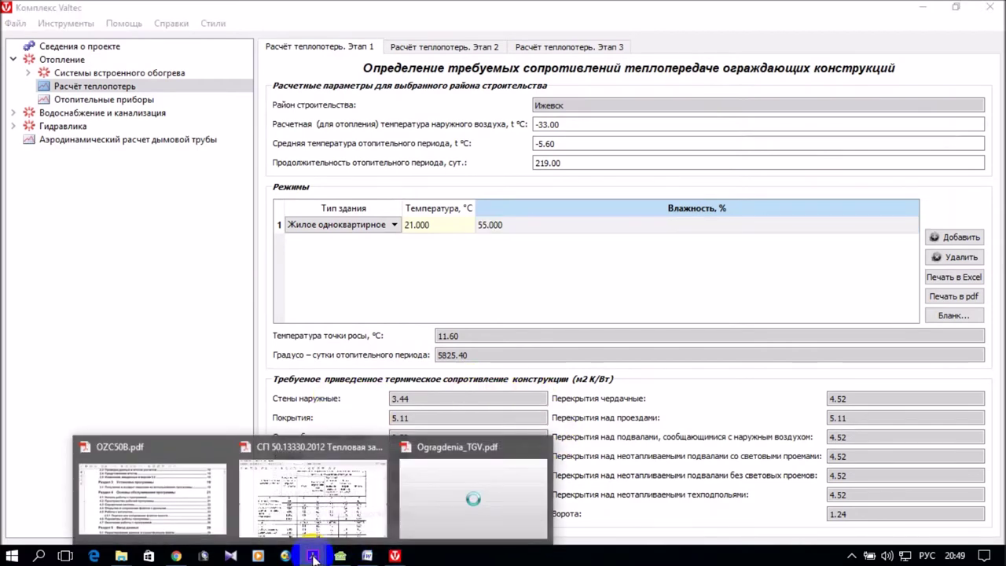
{"action": "left_click", "coordinate": [315, 497]}
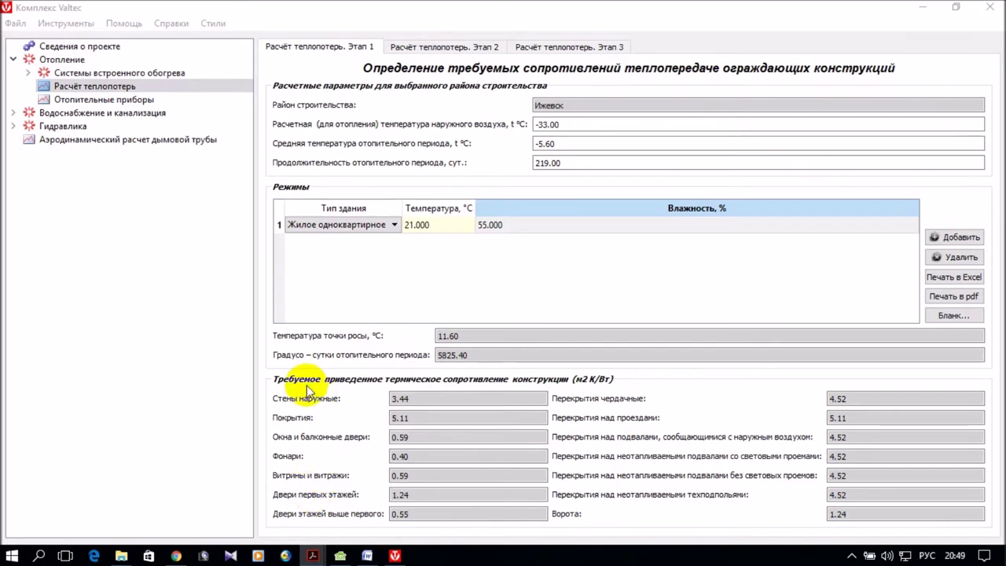
{"action": "left_click", "coordinate": [314, 556]}
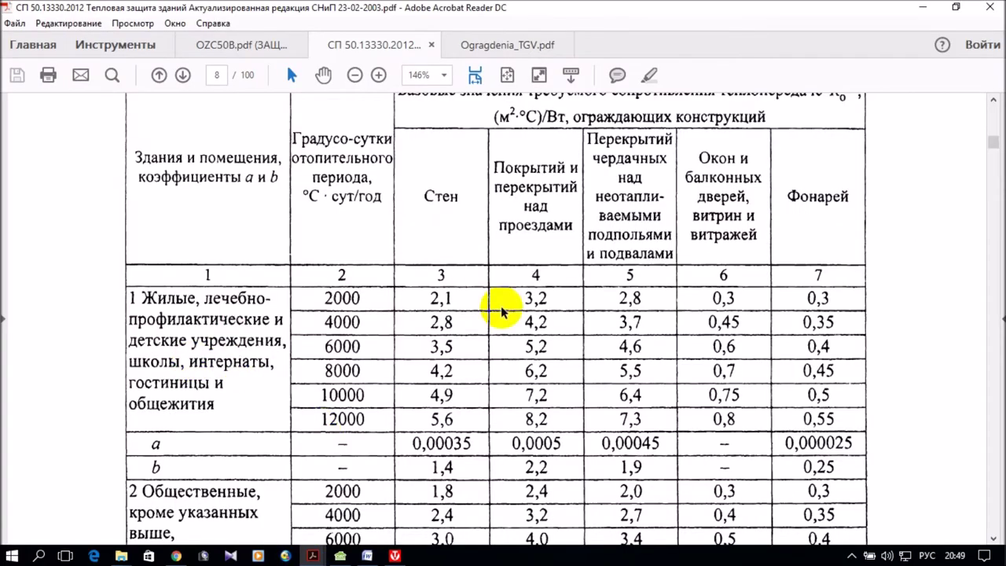
{"action": "left_click", "coordinate": [915, 10]}
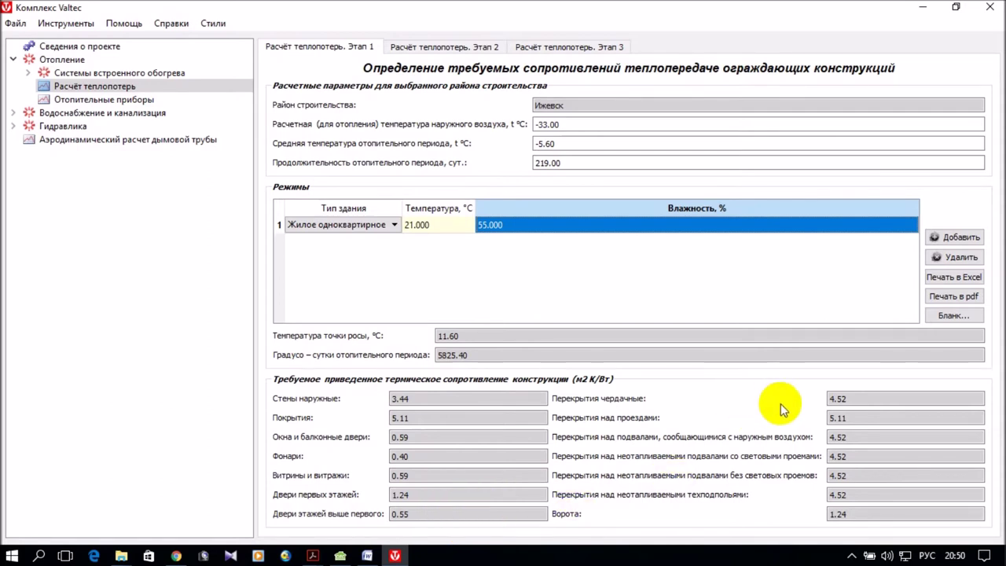
Step: Review the required envelope resistances in Valtec and compare the external wall requirement with the total resistance of wall CH1 in Oventrop OZC
{"action": "double_click", "coordinate": [852, 403]}
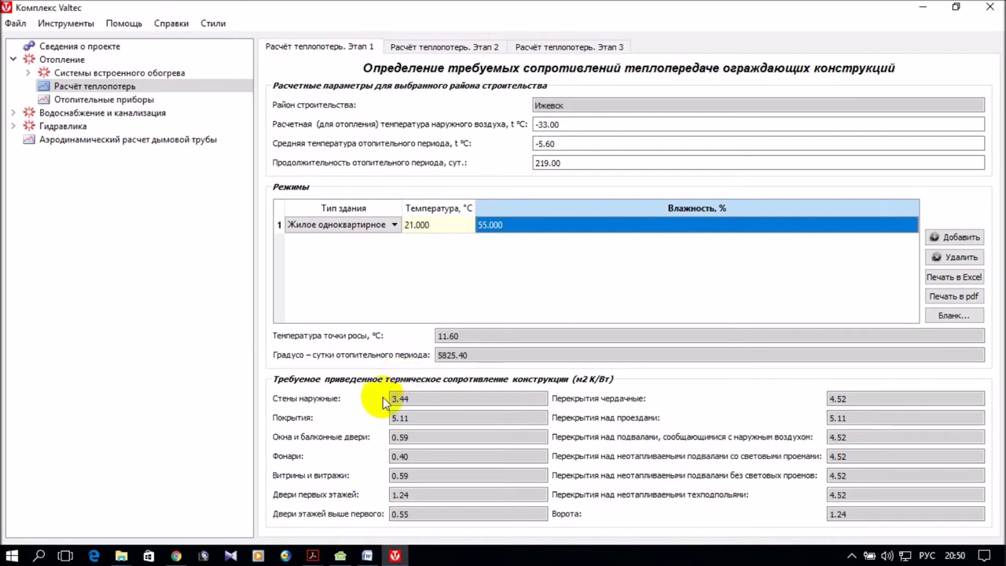
{"action": "left_click", "coordinate": [921, 9]}
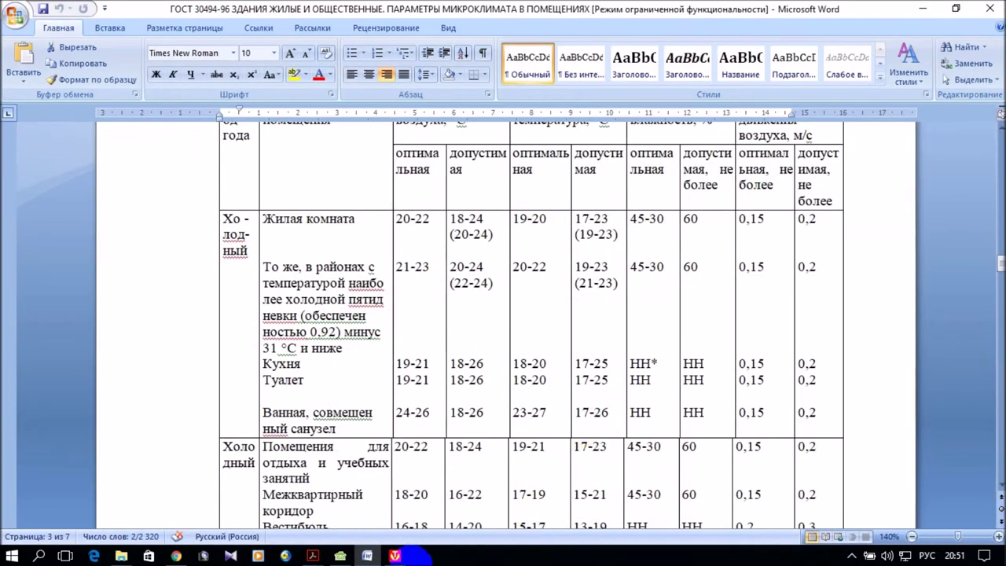
{"action": "left_click", "coordinate": [341, 554]}
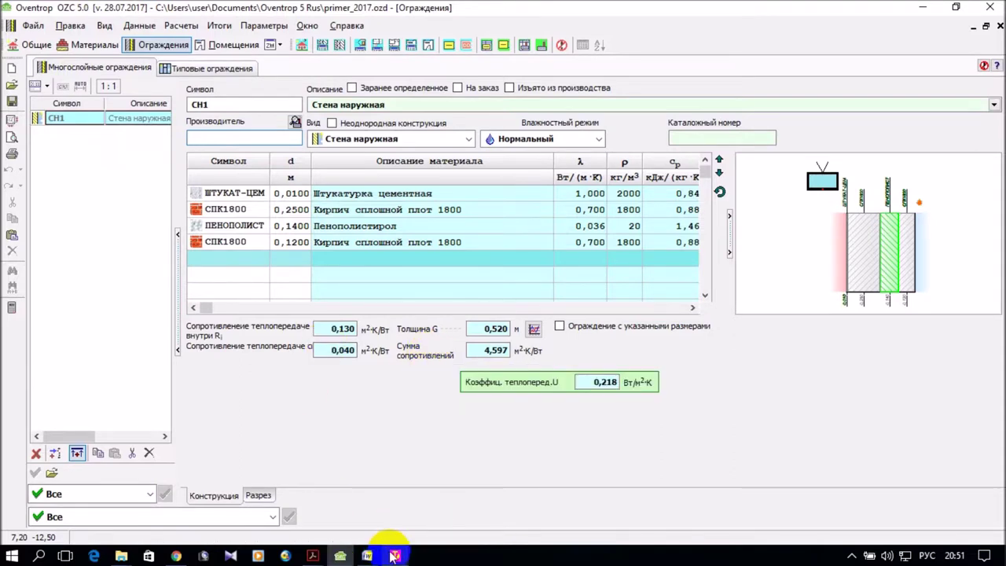
{"action": "mouse_move", "coordinate": [395, 556]}
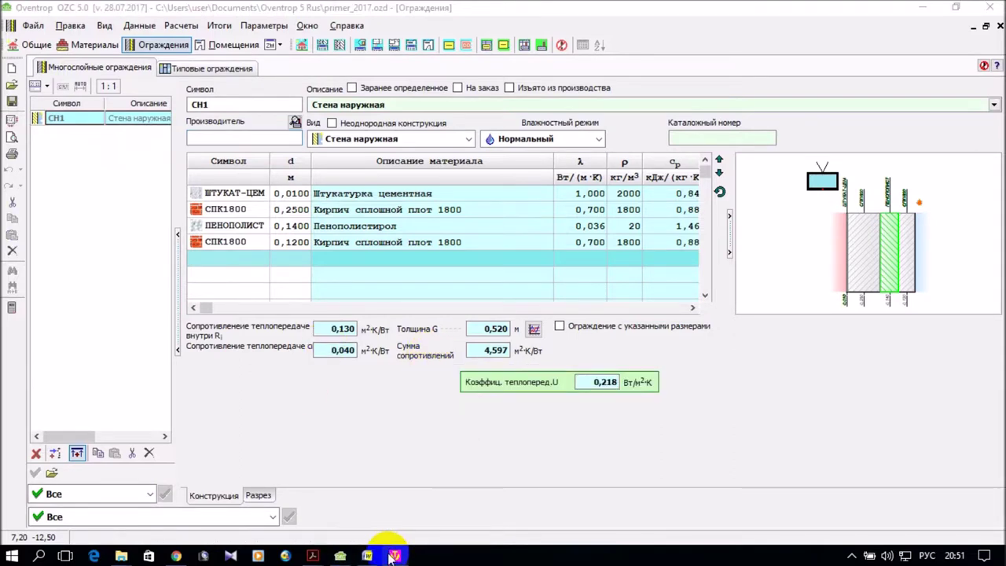
{"action": "left_click", "coordinate": [392, 554]}
{"action": "left_click", "coordinate": [393, 555]}
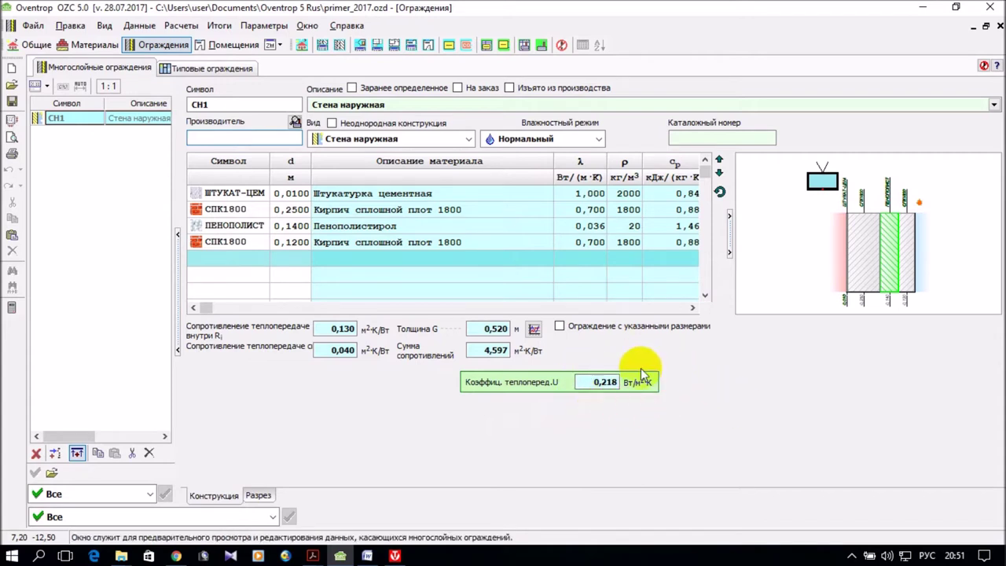
Step: Open the temperature distribution graph of wall CH1 and display the θ values on it
{"action": "left_click", "coordinate": [535, 330]}
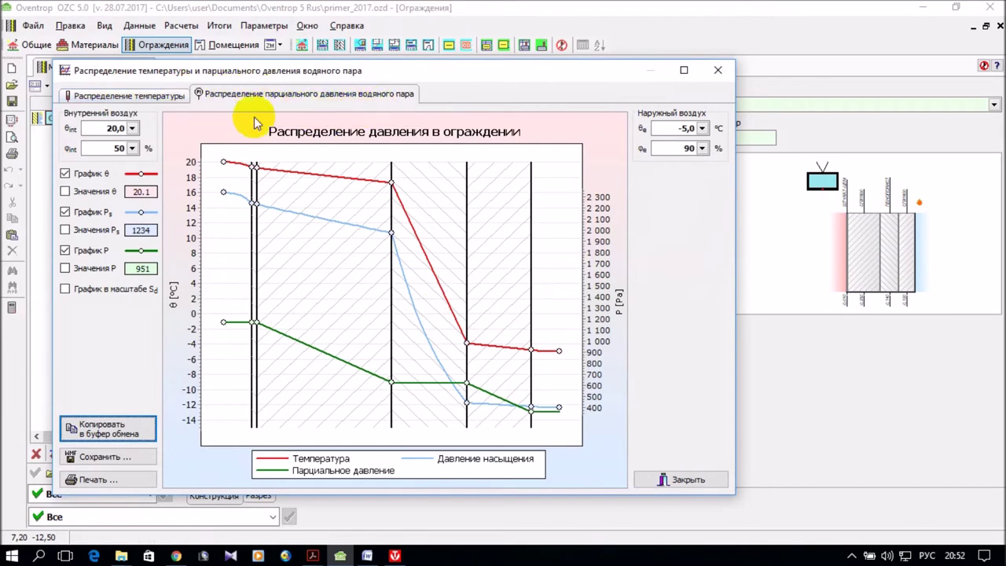
{"action": "left_click", "coordinate": [132, 98]}
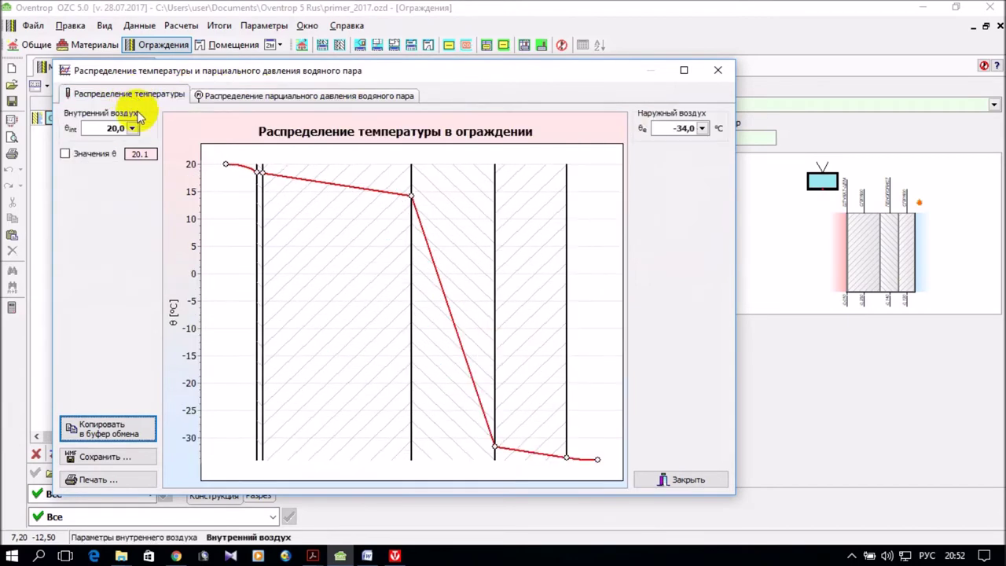
{"action": "left_click", "coordinate": [66, 157]}
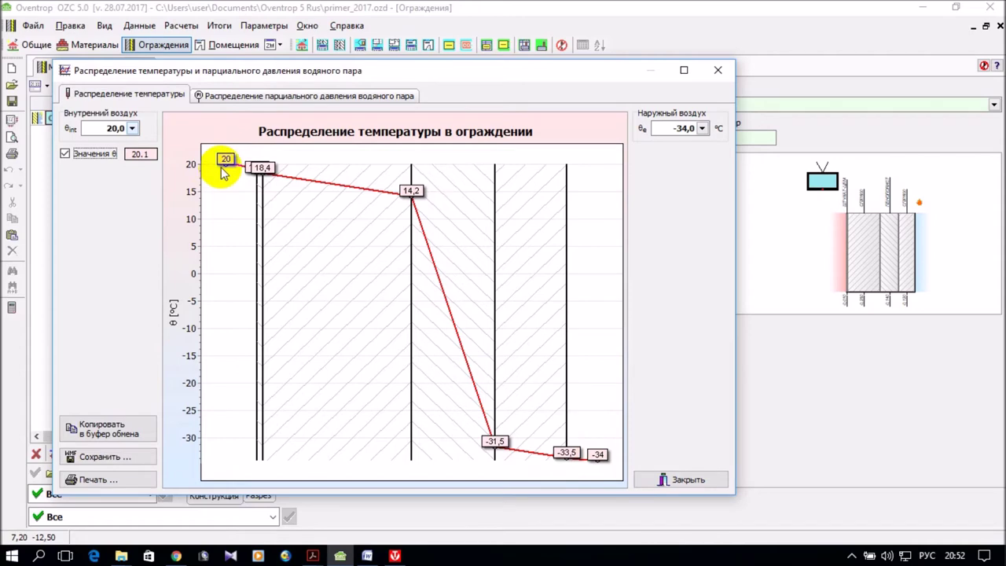
Step: Set the internal air temperature of the temperature distribution graph to 21 °C
{"action": "left_click", "coordinate": [134, 130]}
{"action": "left_click", "coordinate": [133, 129]}
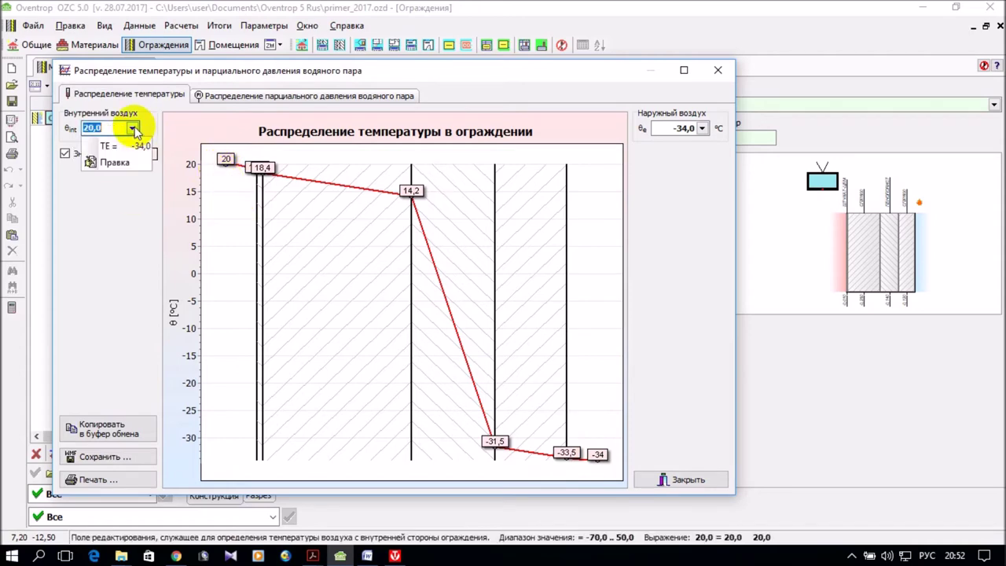
{"action": "left_click", "coordinate": [108, 128]}
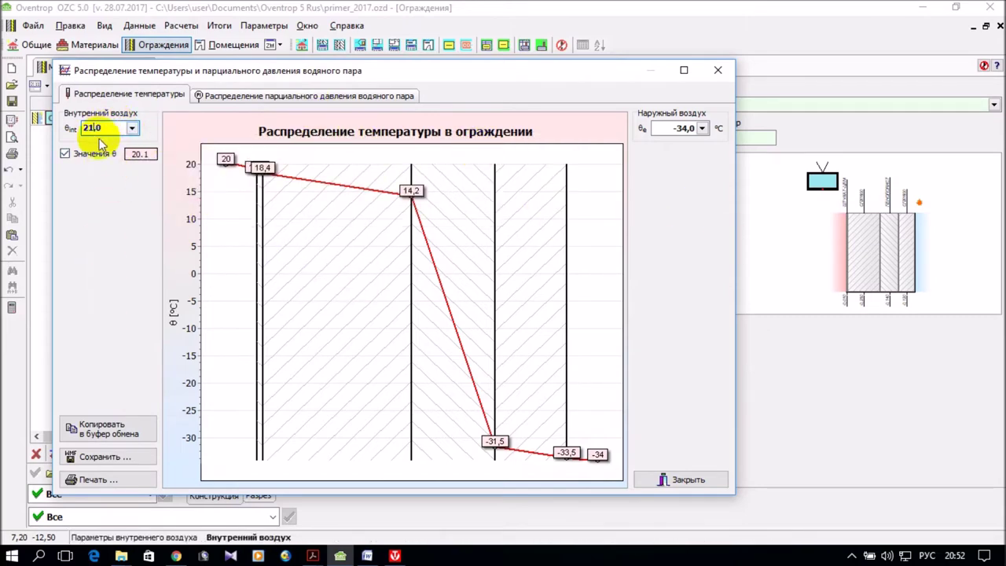
{"action": "left_click", "coordinate": [664, 129]}
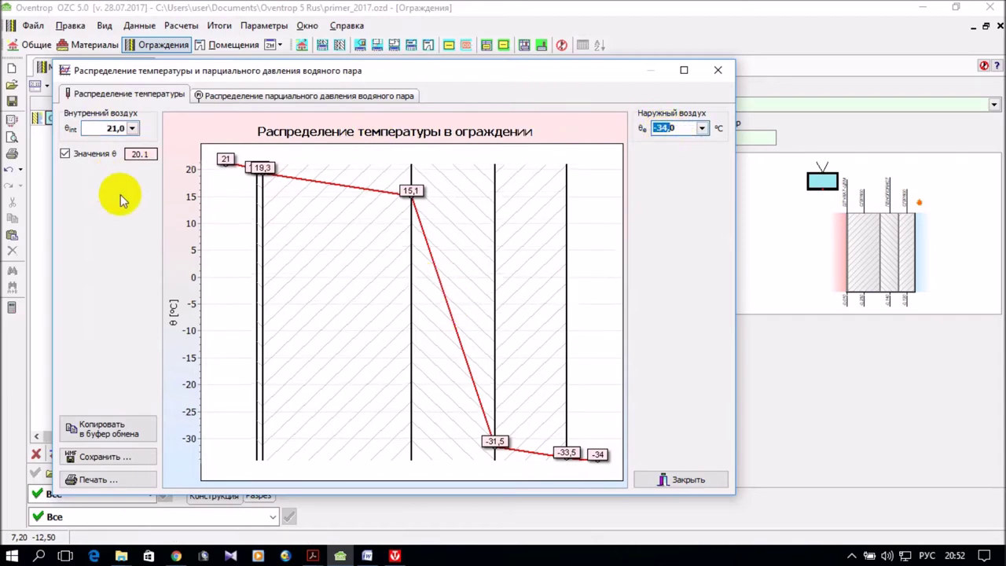
Step: Examine the vapour pressure distribution of wall CH1, toggling the θ, Ps and P value labels, and close the distribution graphs
{"action": "left_click", "coordinate": [238, 101]}
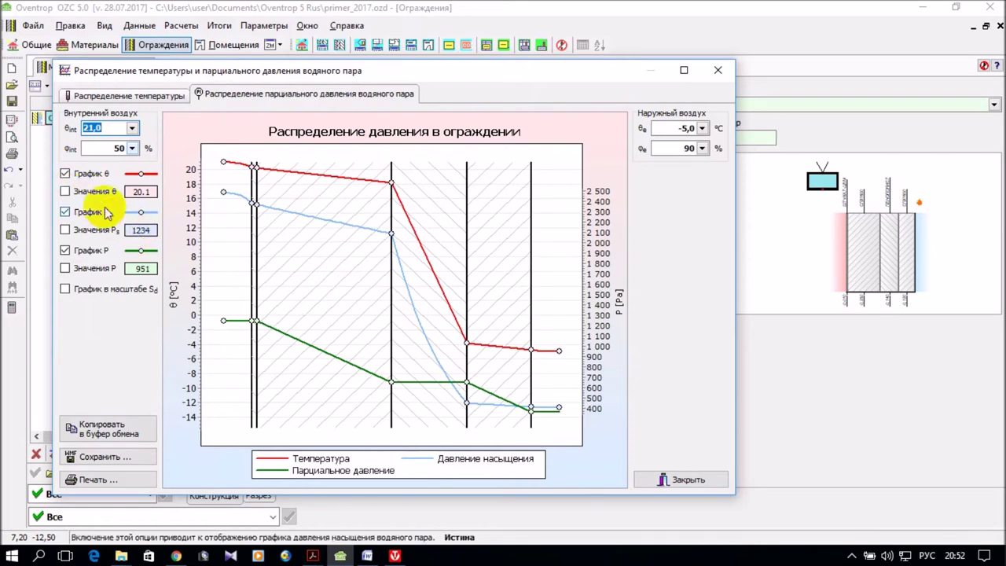
{"action": "left_click", "coordinate": [65, 193]}
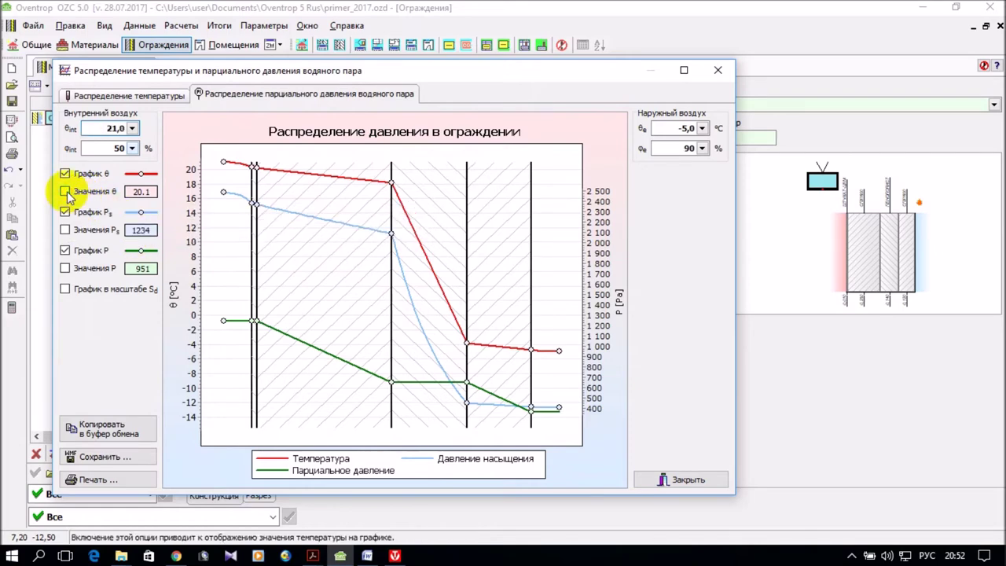
{"action": "left_click", "coordinate": [65, 193]}
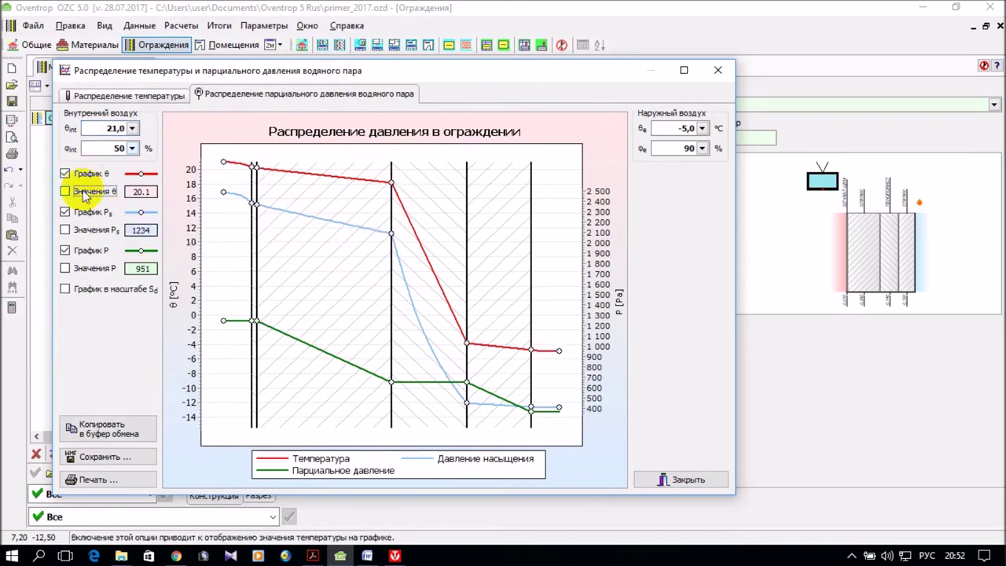
{"action": "left_click", "coordinate": [65, 232]}
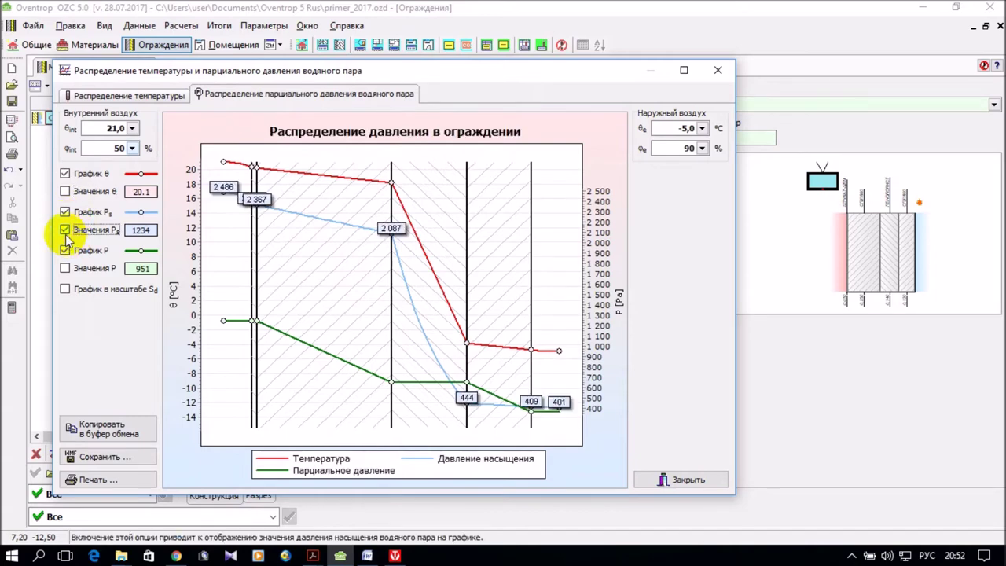
{"action": "left_click", "coordinate": [65, 230]}
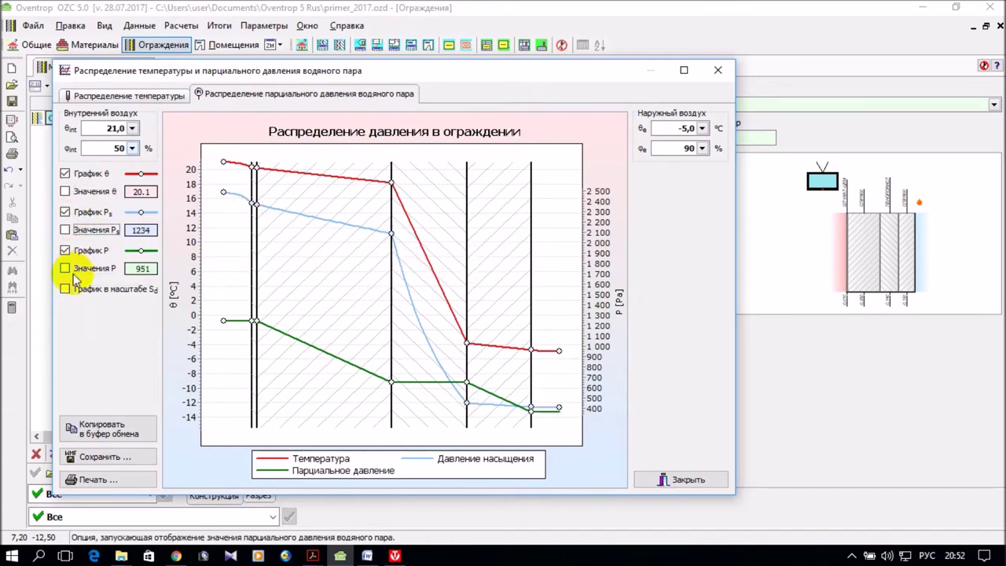
{"action": "left_click", "coordinate": [66, 272]}
{"action": "left_click", "coordinate": [66, 271]}
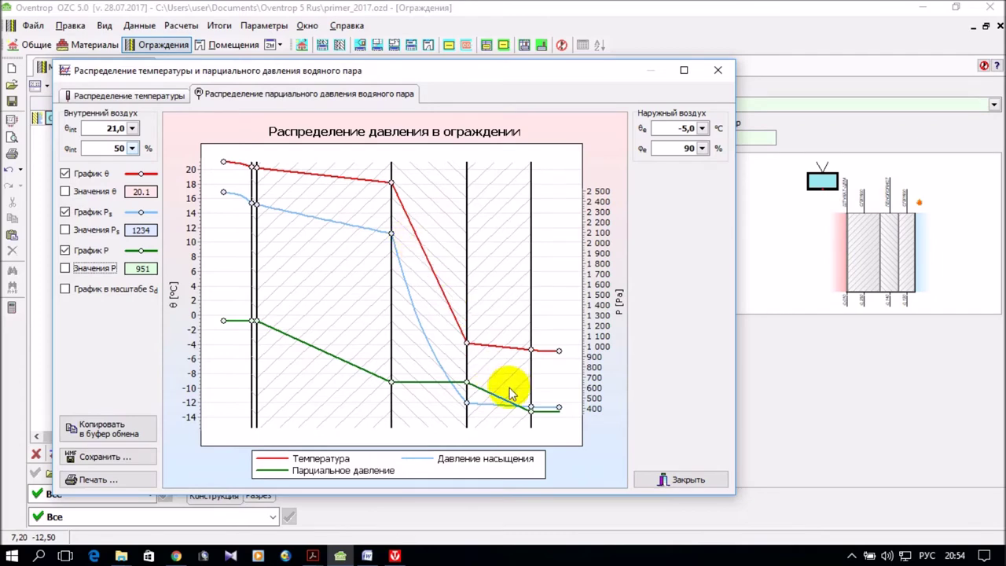
{"action": "left_click", "coordinate": [696, 481]}
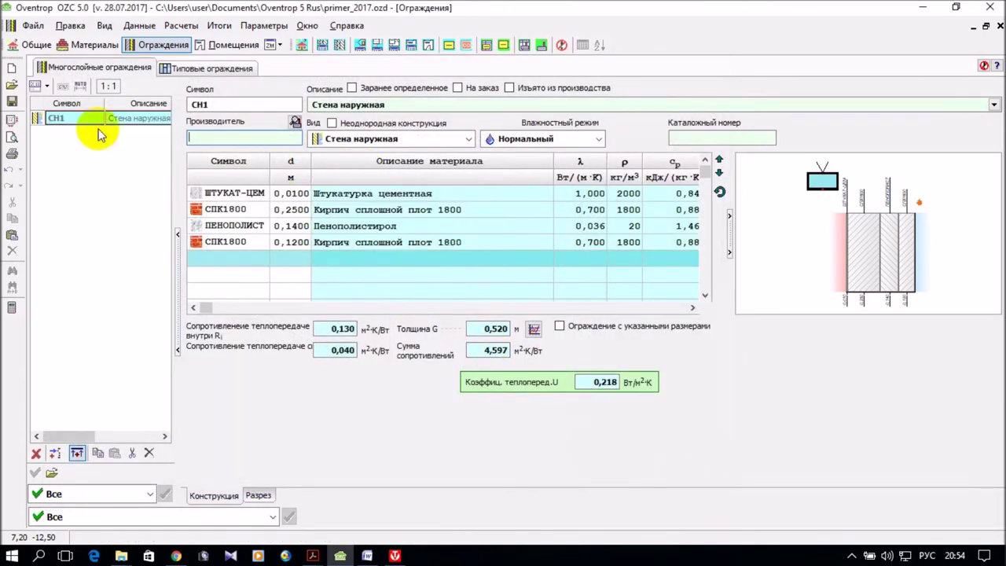
Step: Add a multilayer enclosure with symbol BC120, setting both its description and type to Стена внутренняя
{"action": "left_click", "coordinate": [61, 121]}
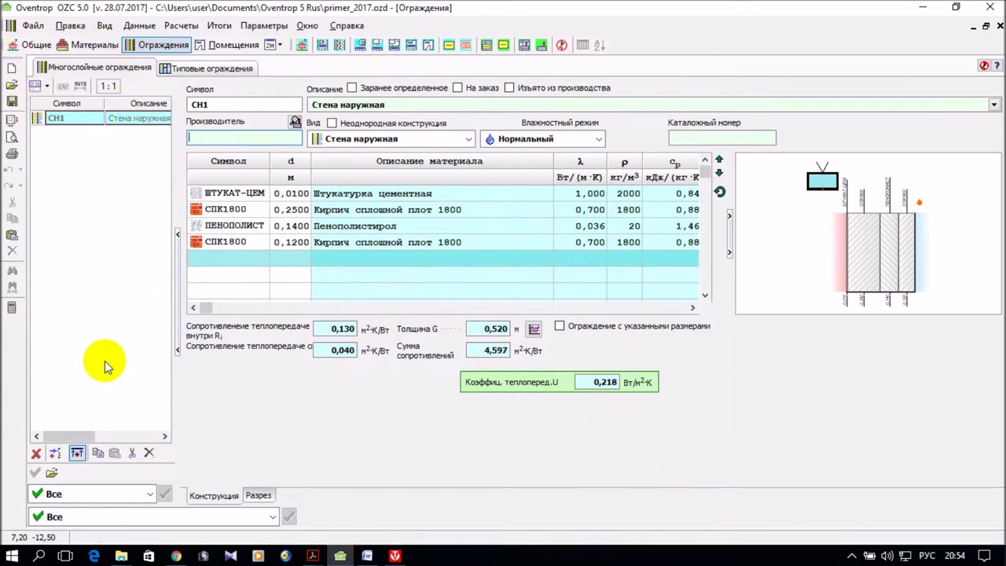
{"action": "left_click", "coordinate": [55, 454]}
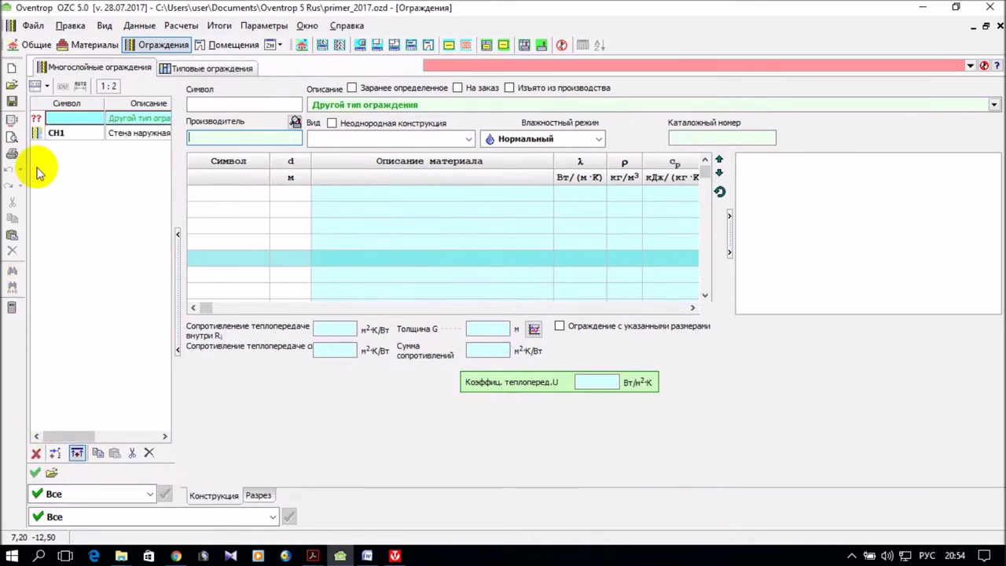
{"action": "left_click", "coordinate": [236, 102]}
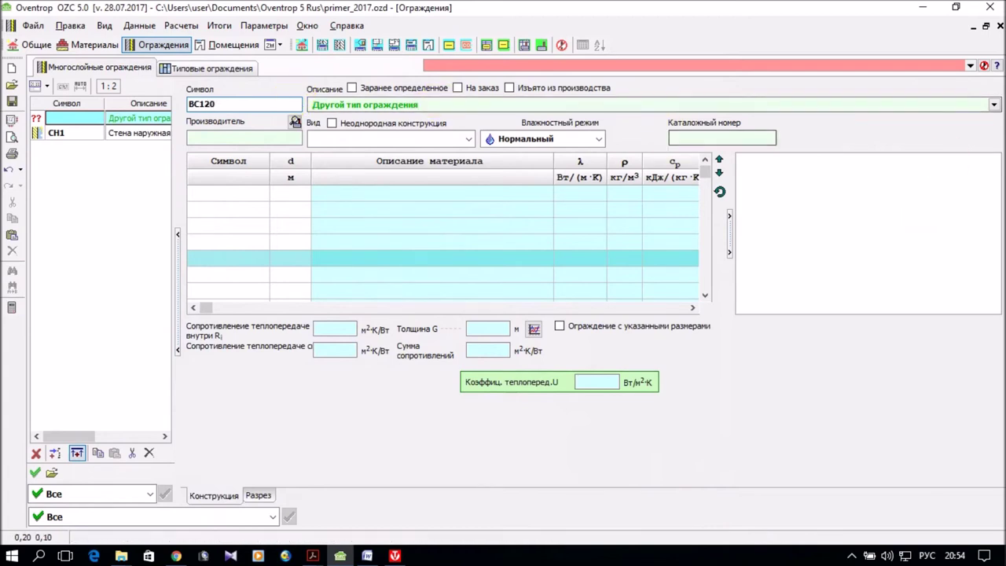
{"action": "left_click", "coordinate": [994, 105]}
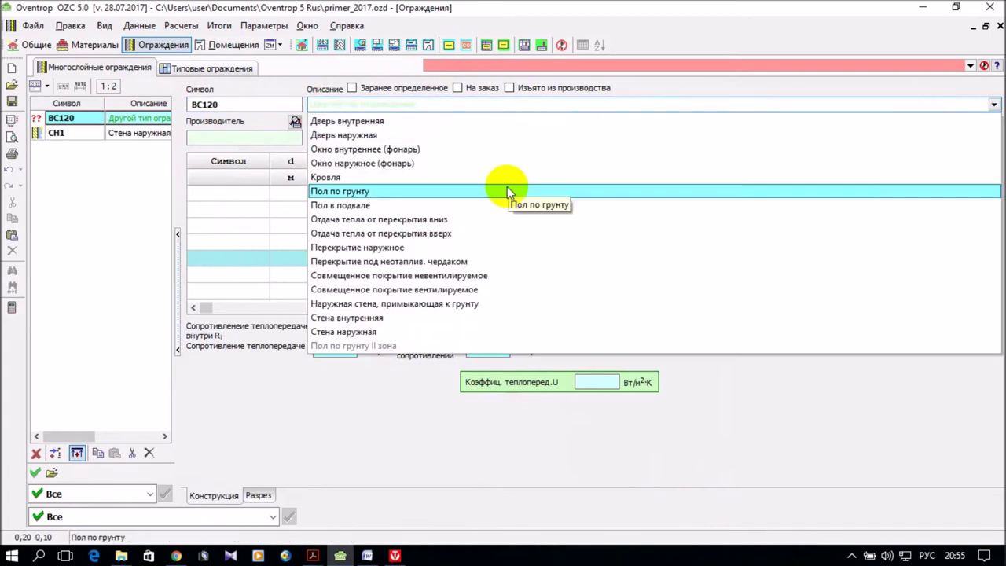
{"action": "left_click", "coordinate": [441, 318]}
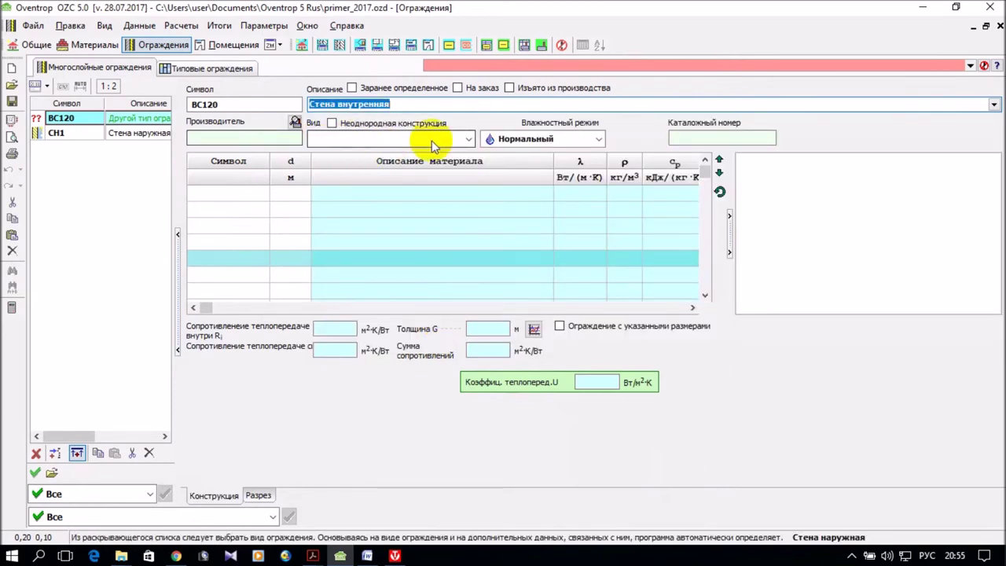
{"action": "left_click", "coordinate": [470, 141]}
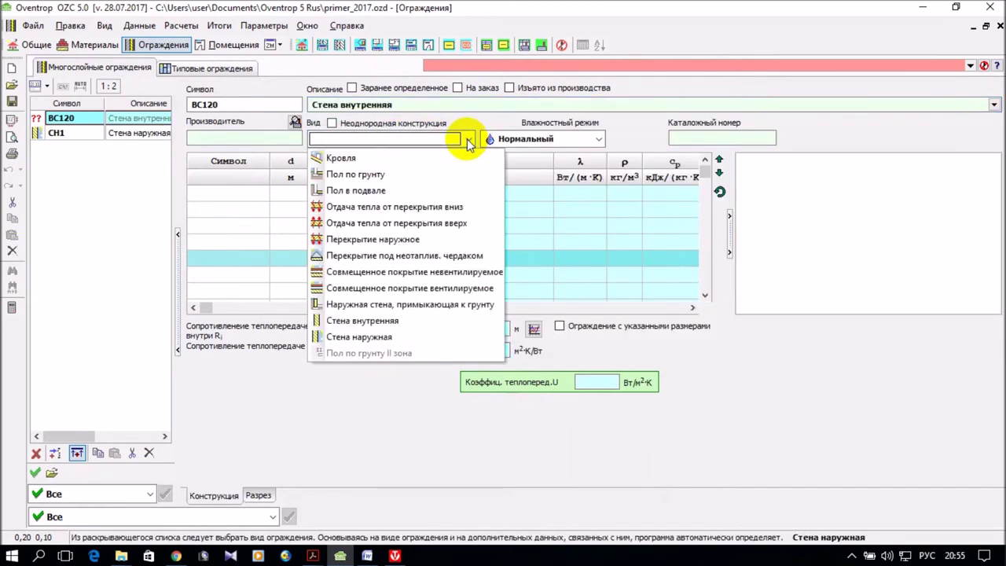
{"action": "left_click", "coordinate": [412, 322]}
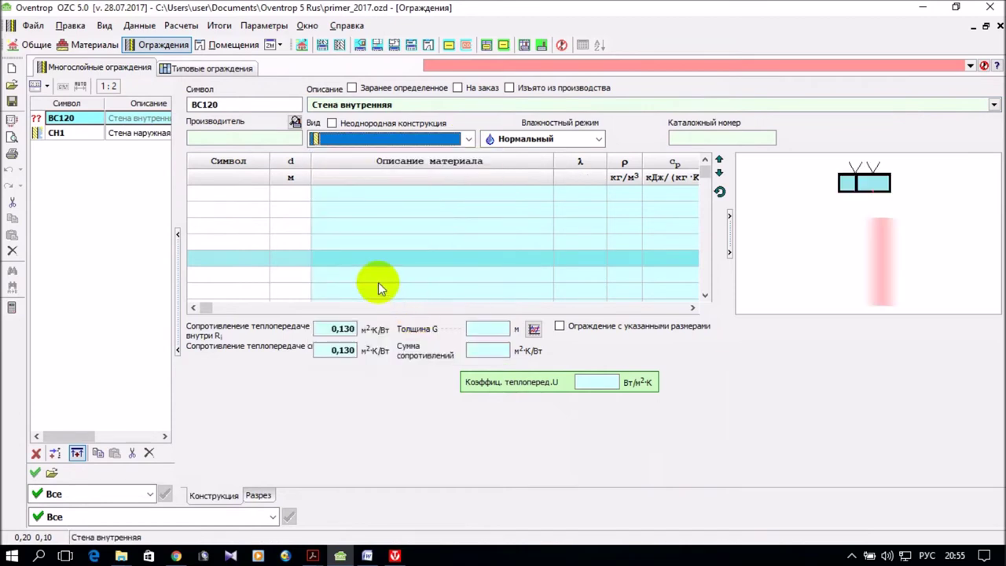
Step: Define the first layer of wall BC120 as cement plaster ШТУКАТ-ЦЕМ with a thickness of 0.01 m
{"action": "left_click", "coordinate": [234, 194]}
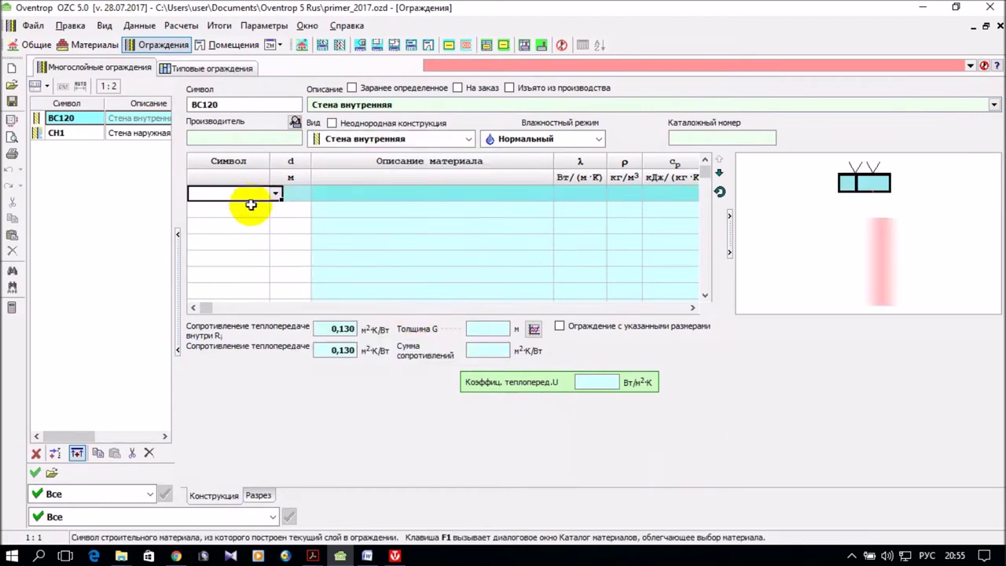
{"action": "left_click", "coordinate": [277, 194]}
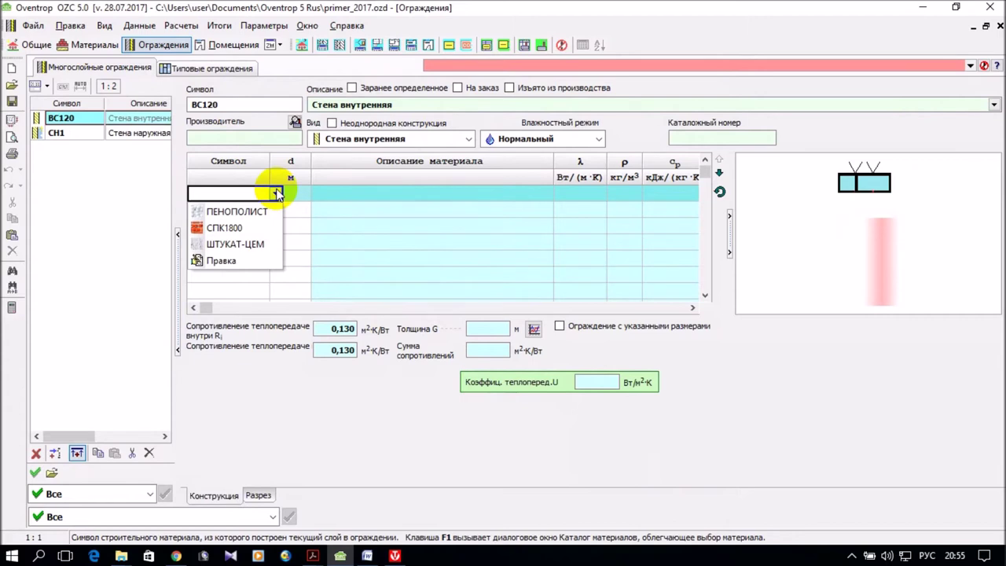
{"action": "left_click", "coordinate": [261, 246]}
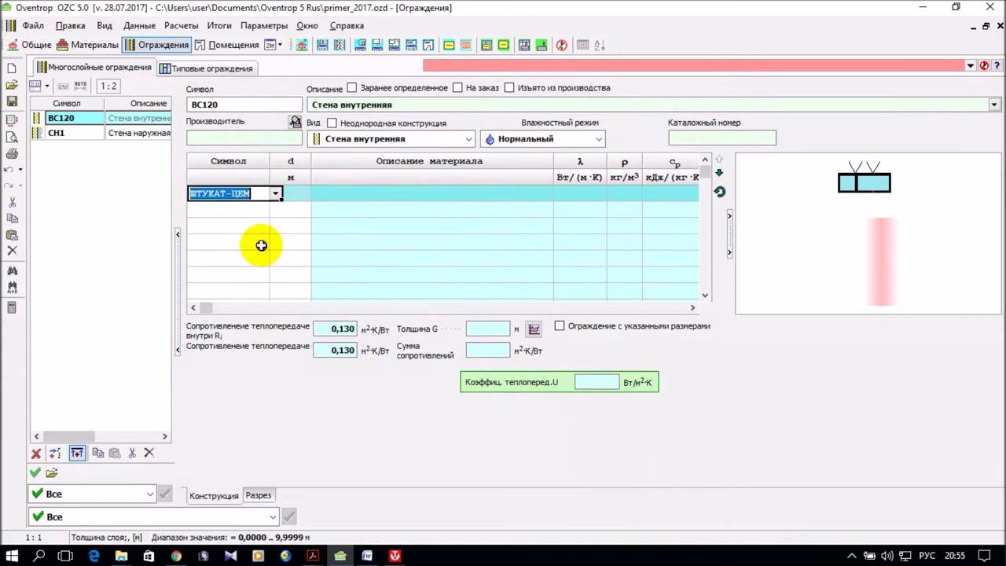
{"action": "left_click", "coordinate": [243, 209]}
{"action": "left_click", "coordinate": [292, 194]}
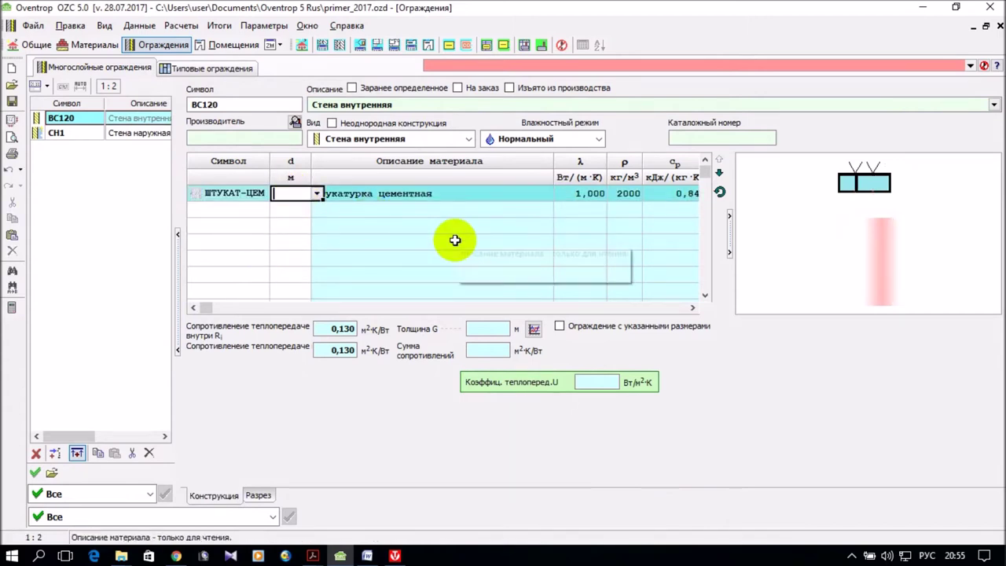
{"action": "type", "text": "0."}
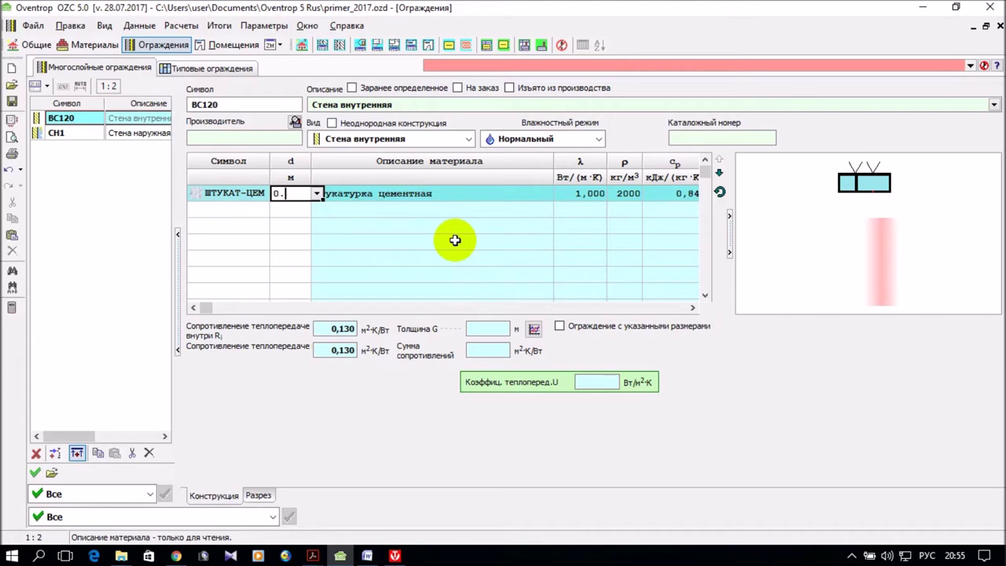
{"action": "key", "text": "BackSpace"}
{"action": "type", "text": "01"}
{"action": "left_click", "coordinate": [225, 274]}
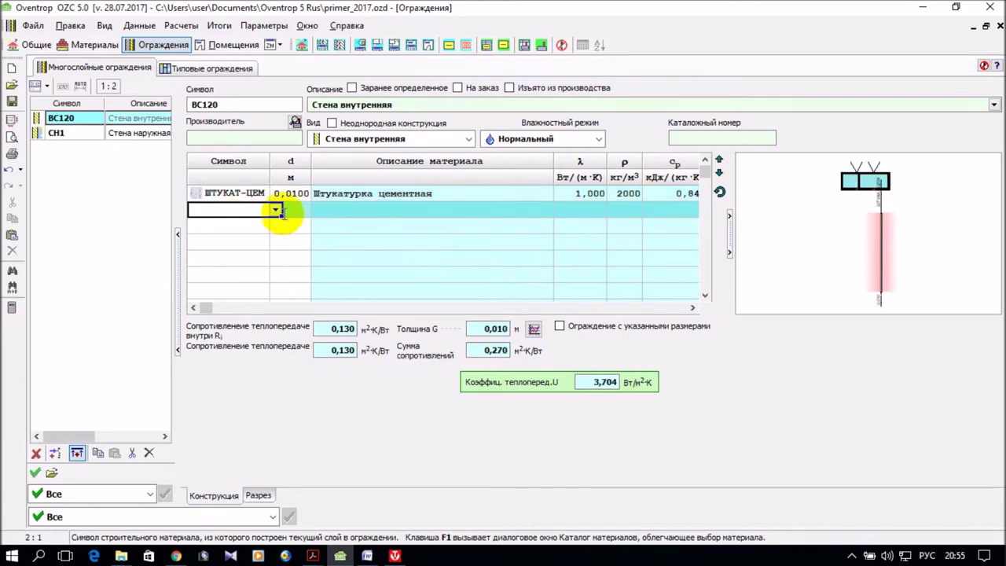
Step: Add solid brick СПК1800 as the second layer of wall BC120 with a thickness of 0.12 m
{"action": "left_click", "coordinate": [276, 210]}
{"action": "left_click", "coordinate": [235, 243]}
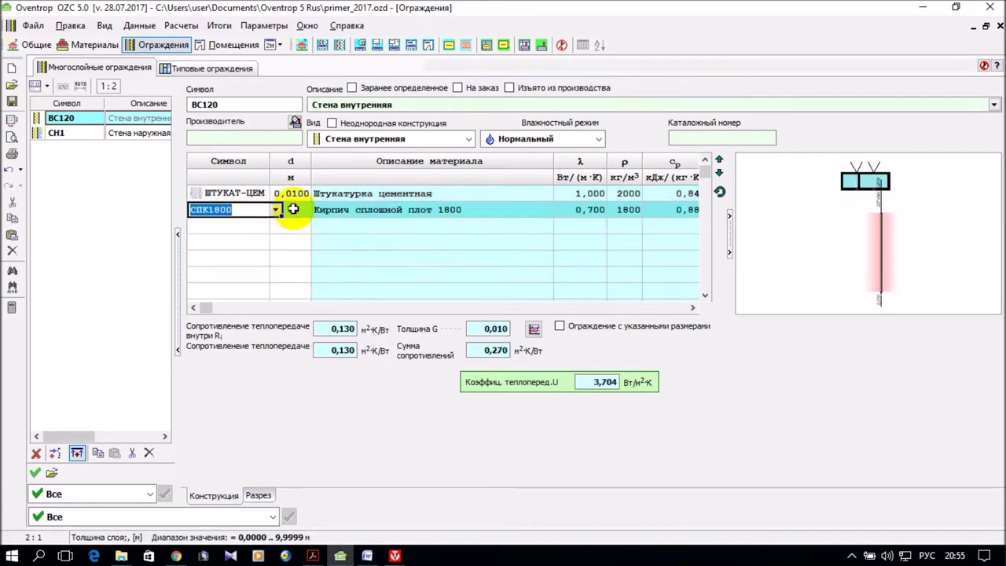
{"action": "key", "text": "Tab"}
{"action": "type", "text": "0"}
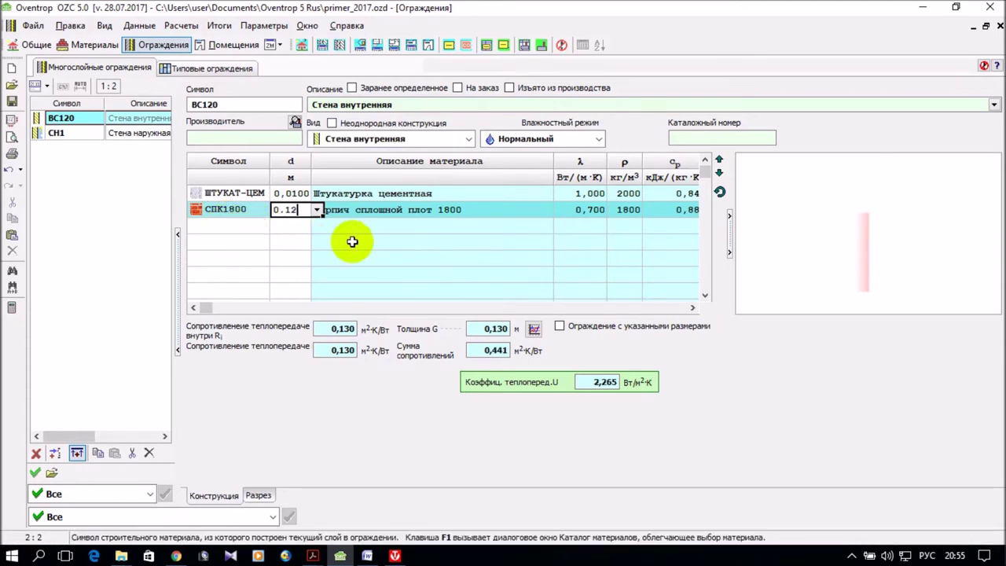
{"action": "key", "text": "Return"}
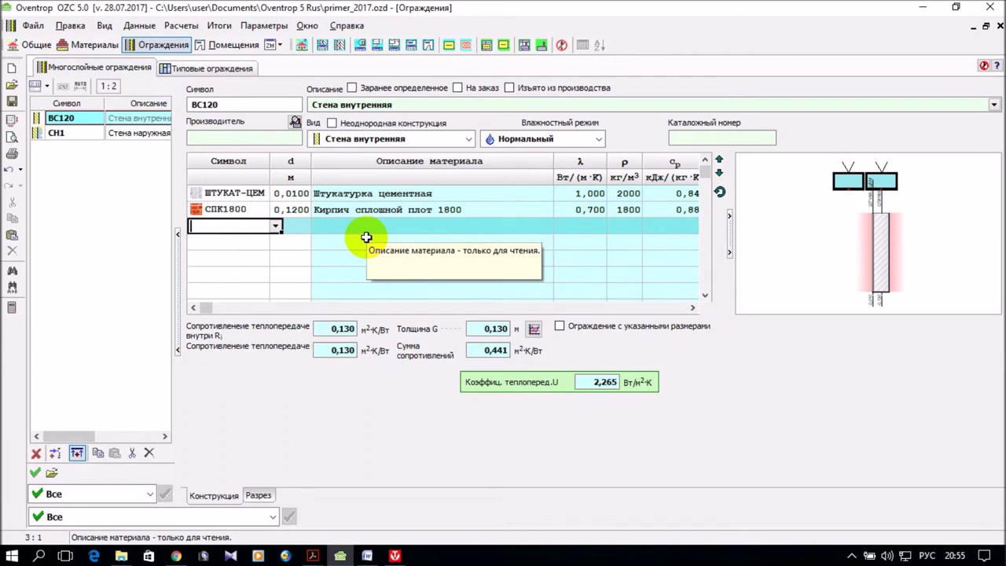
Step: Add a third layer of cement plaster ШТУКАТ-ЦЕМ, 0.01 m thick, to wall BC120
{"action": "left_click", "coordinate": [276, 226]}
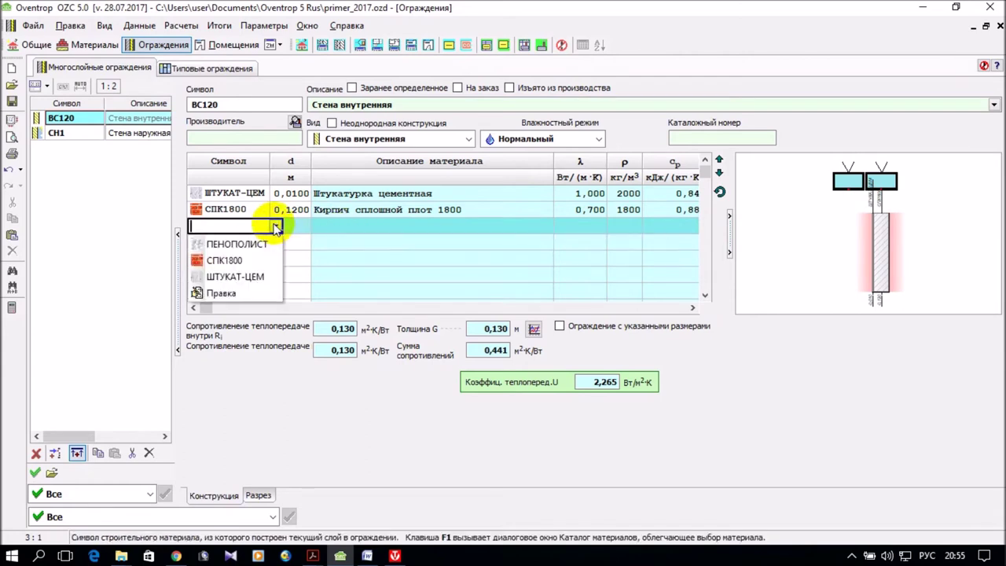
{"action": "left_click", "coordinate": [264, 277]}
{"action": "key", "text": "Return"}
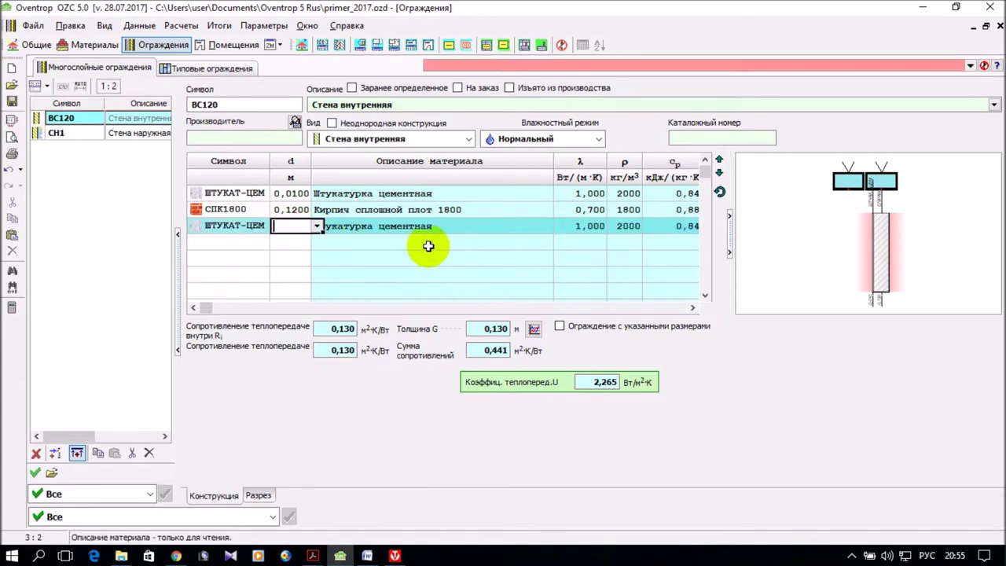
{"action": "type", "text": "0.01"}
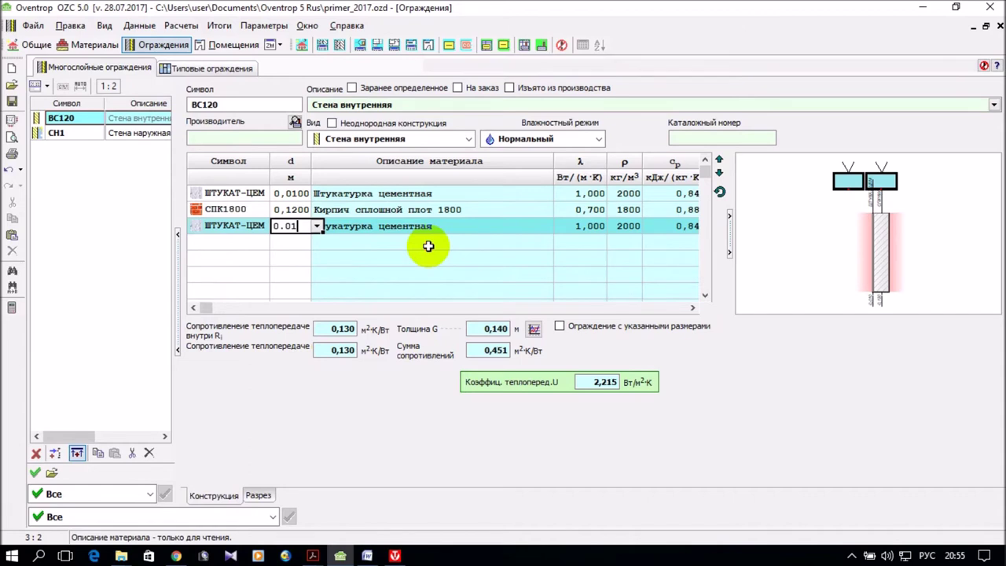
{"action": "key", "text": "Return"}
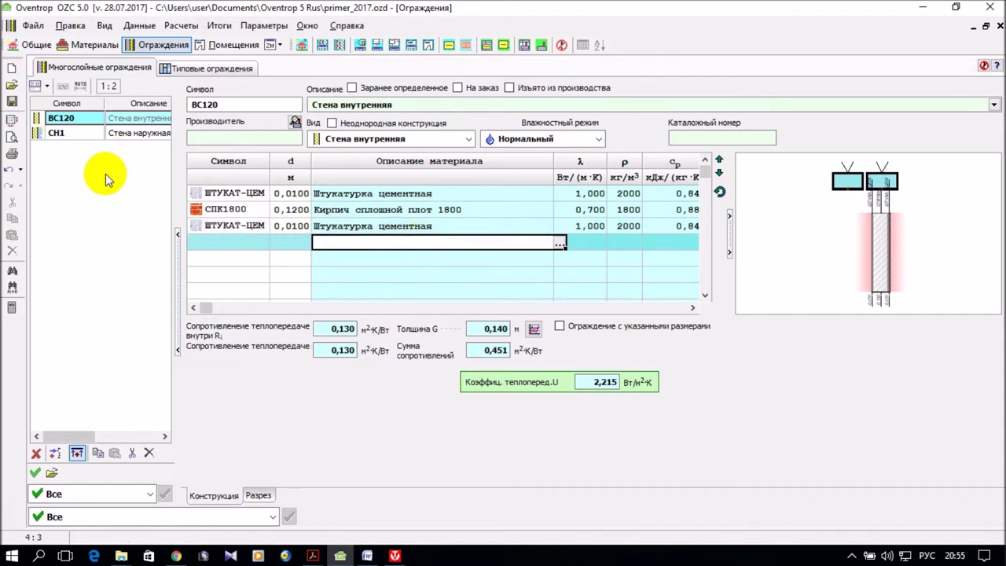
{"action": "left_click", "coordinate": [77, 133]}
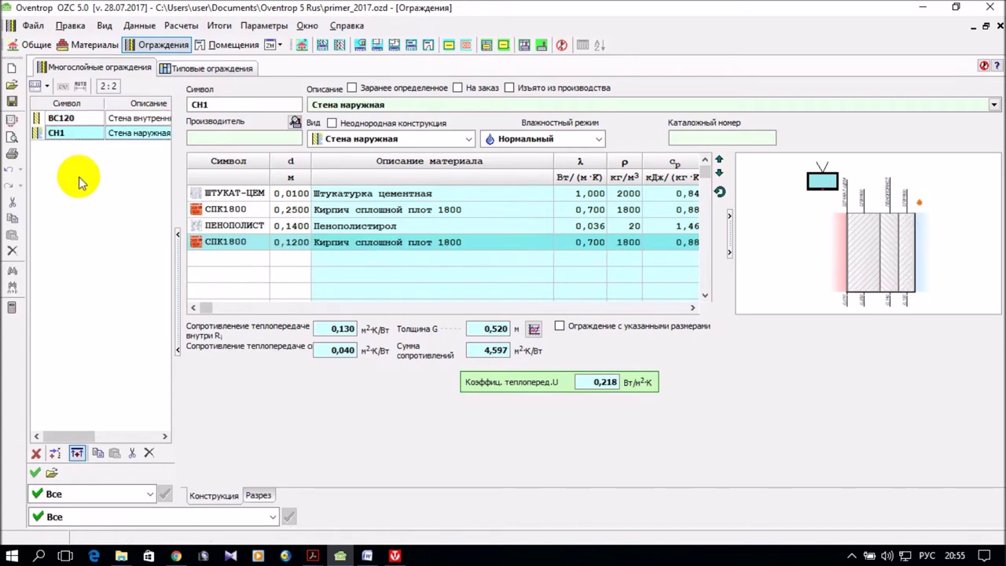
{"action": "right_click", "coordinate": [59, 138]}
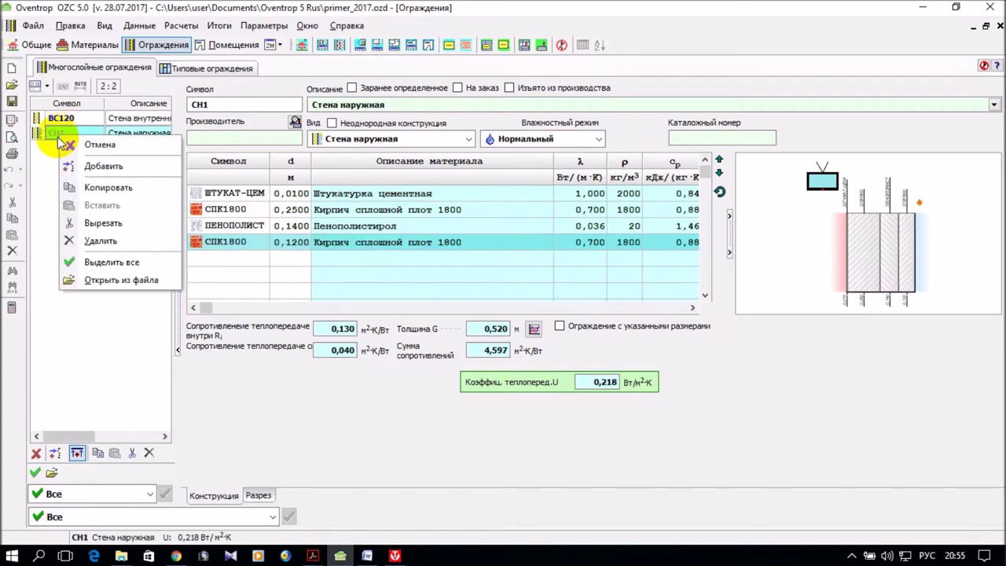
{"action": "left_click", "coordinate": [47, 165]}
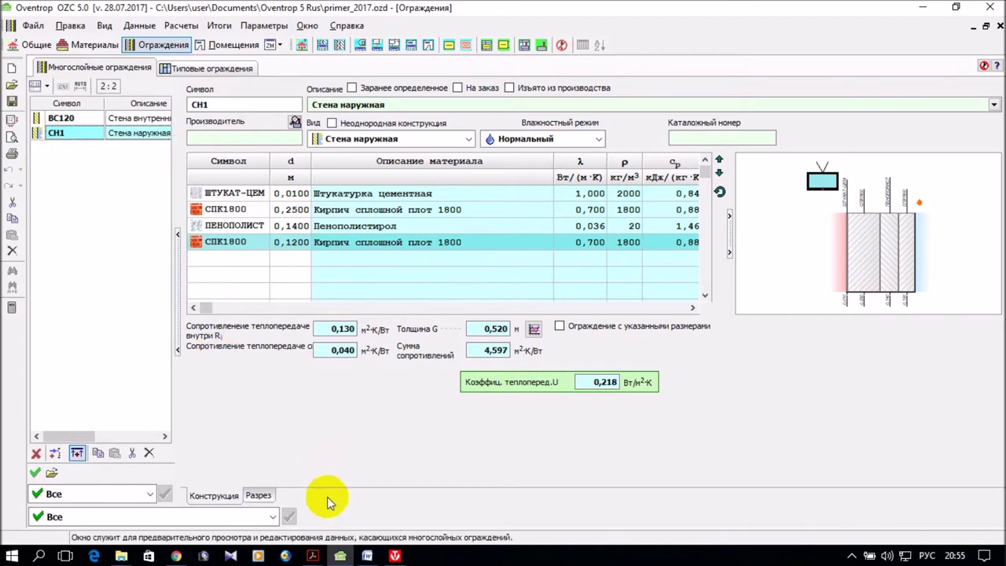
Step: Switch from the house plans in the photo viewer to Valtec, review the required envelope resistances, and return to the enclosures in Oventrop OZC
{"action": "mouse_move", "coordinate": [362, 555]}
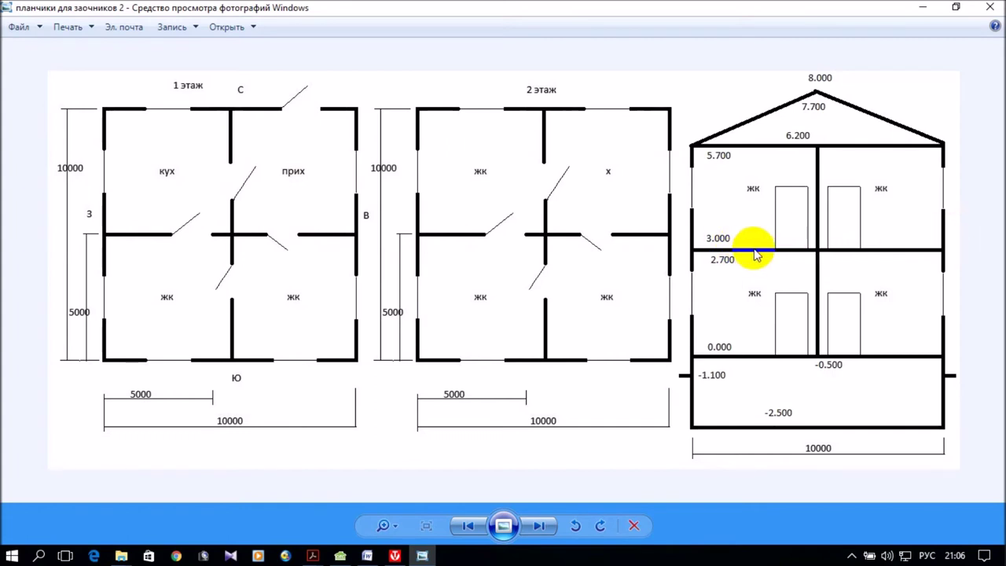
{"action": "left_click", "coordinate": [322, 556]}
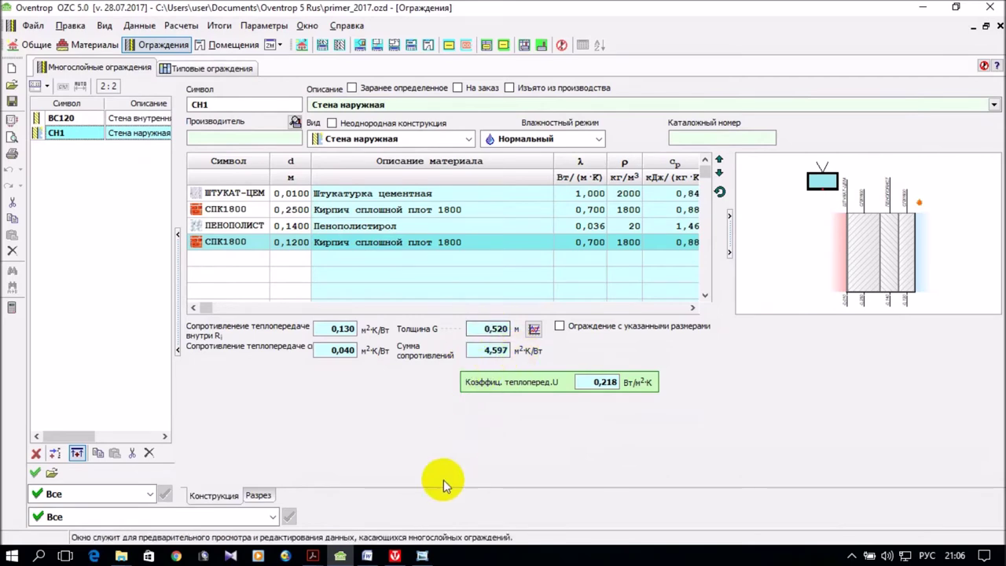
{"action": "left_click", "coordinate": [396, 556]}
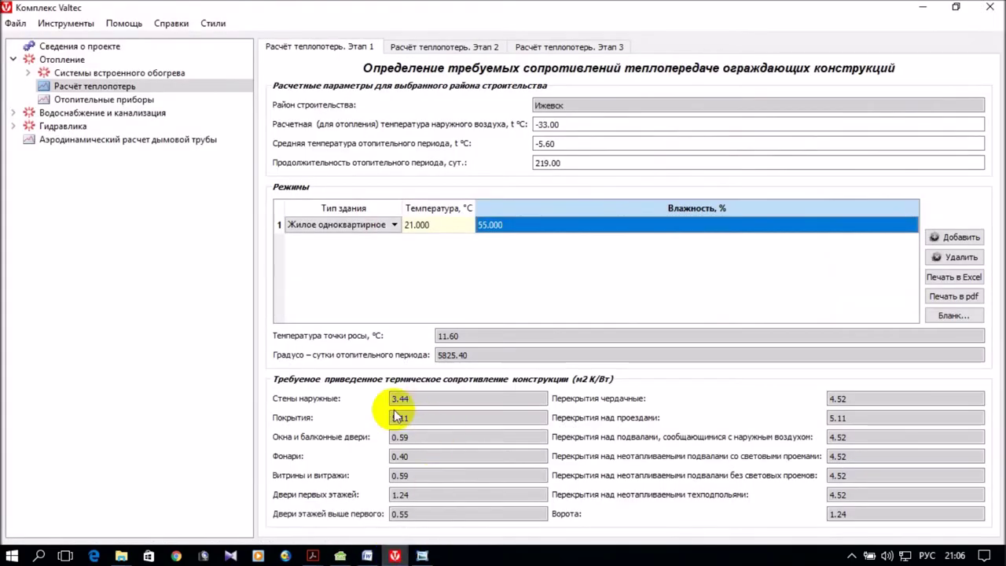
{"action": "left_click", "coordinate": [923, 7]}
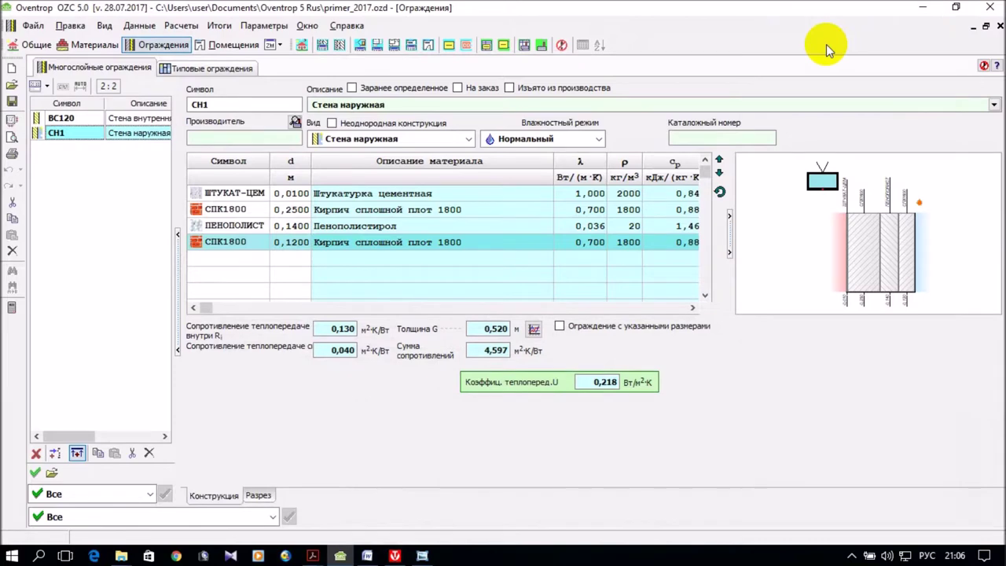
Step: Duplicate external wall CH1 in the multilayer enclosures and change the copy's symbol to СНПГ1
{"action": "right_click", "coordinate": [78, 134]}
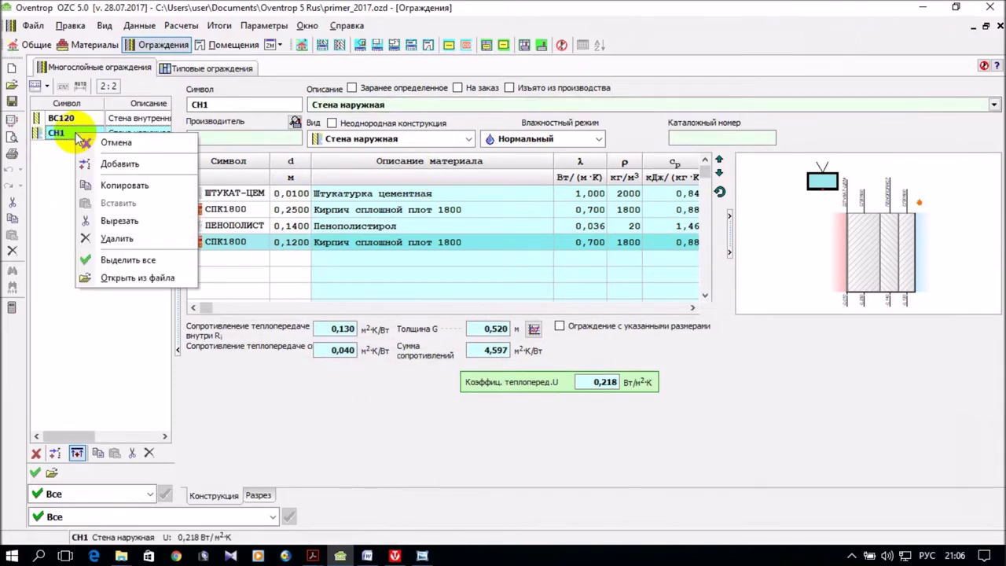
{"action": "left_click", "coordinate": [124, 185]}
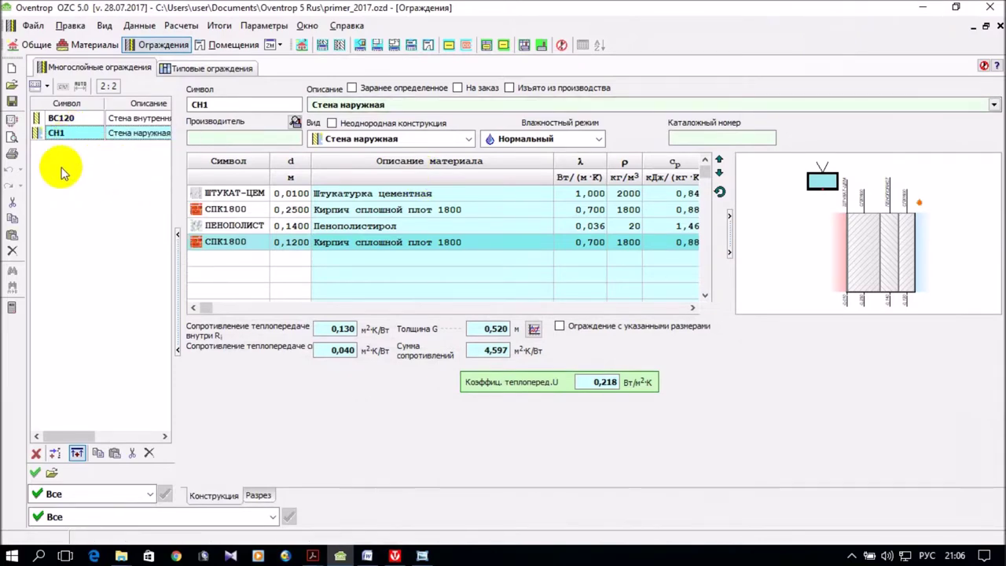
{"action": "right_click", "coordinate": [63, 171]}
{"action": "left_click", "coordinate": [121, 237]}
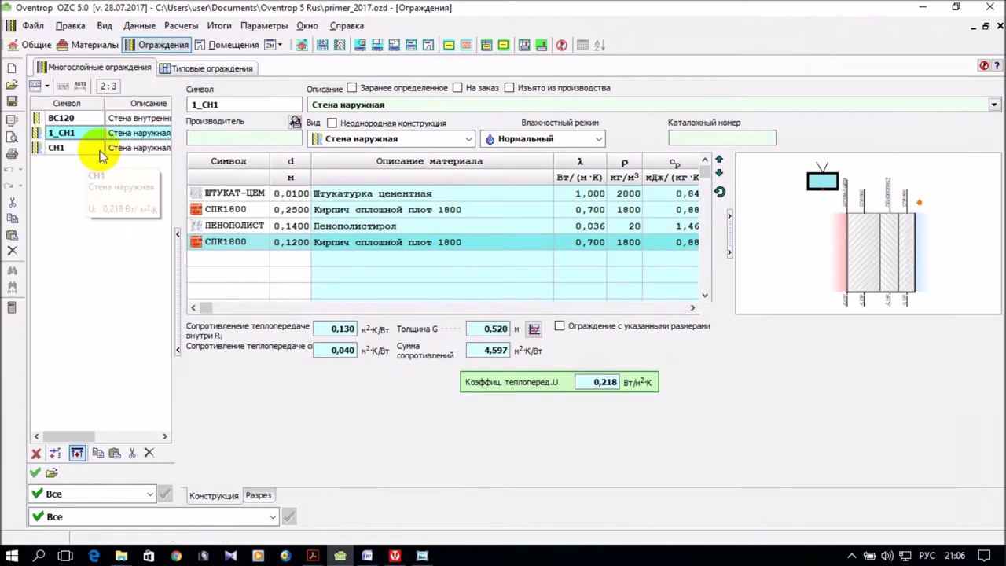
{"action": "left_click", "coordinate": [201, 103]}
{"action": "left_click", "coordinate": [224, 100]}
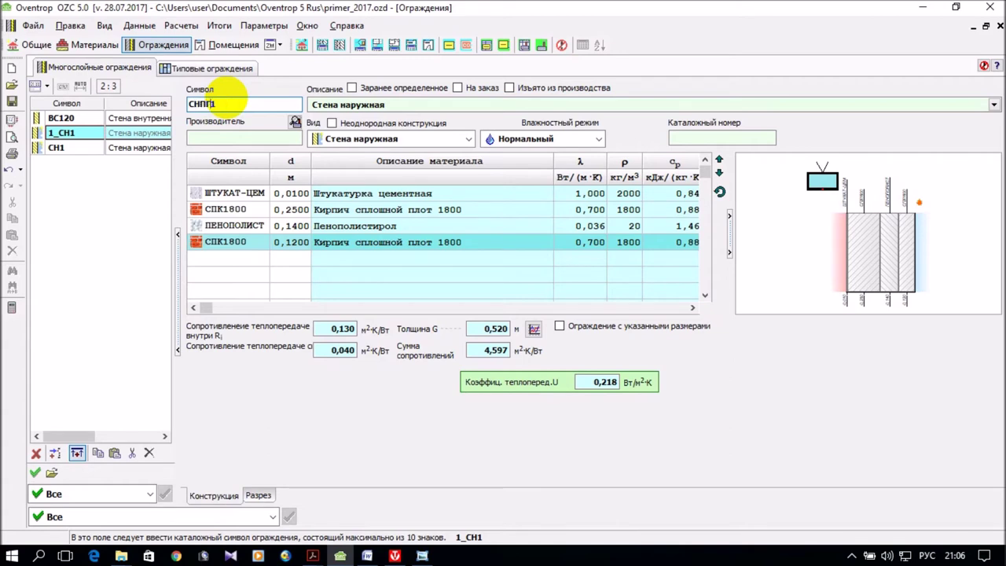
Step: Set both the description and the enclosure type of СНПГ1 to Наружная стена, примыкающая к грунту
{"action": "left_click", "coordinate": [994, 105]}
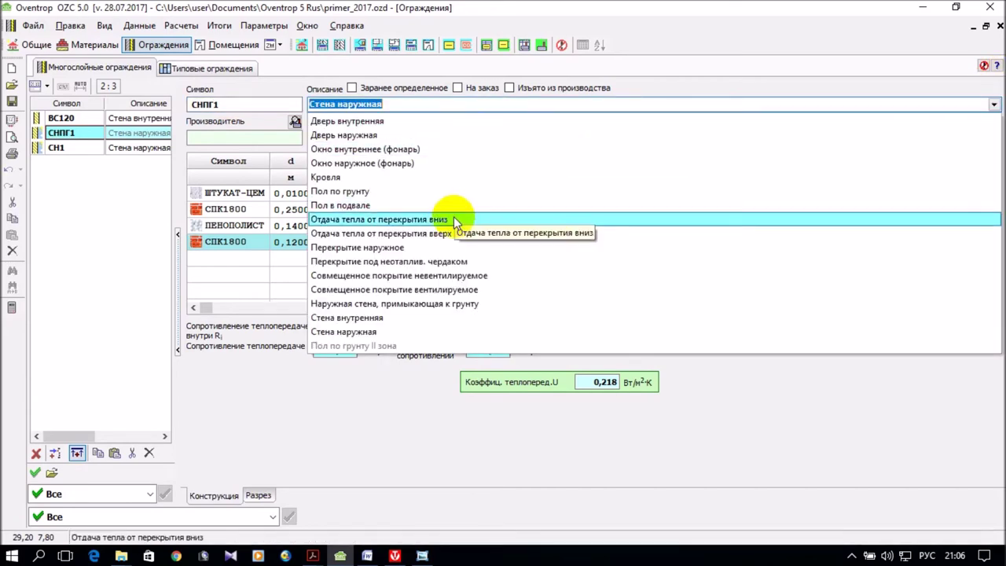
{"action": "left_click", "coordinate": [459, 303]}
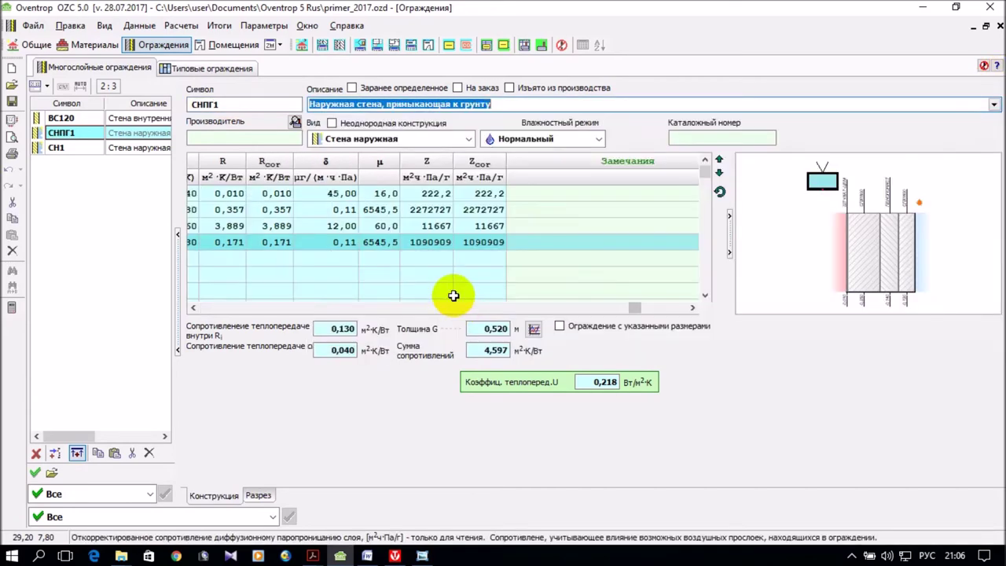
{"action": "left_click", "coordinate": [469, 140]}
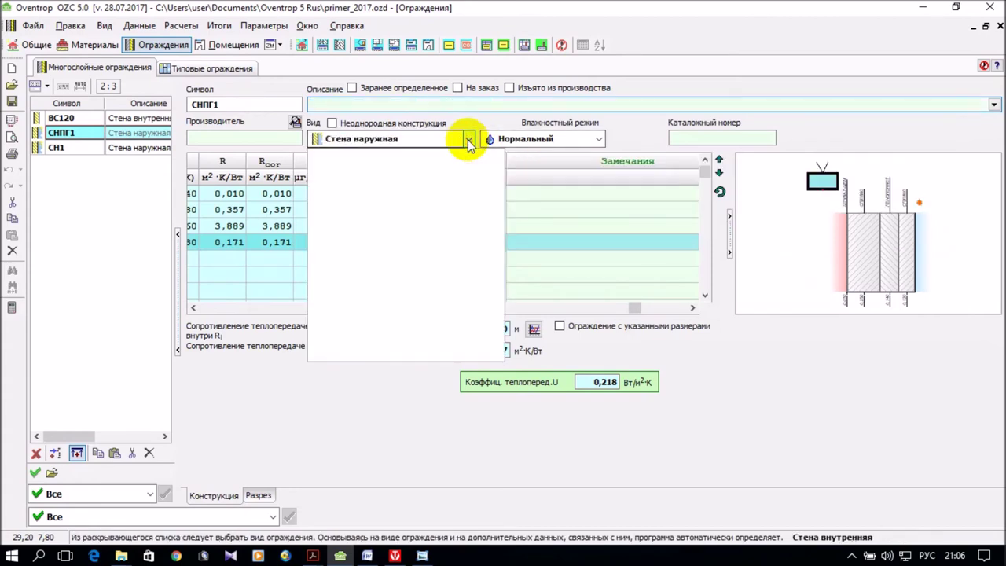
{"action": "left_click", "coordinate": [419, 304]}
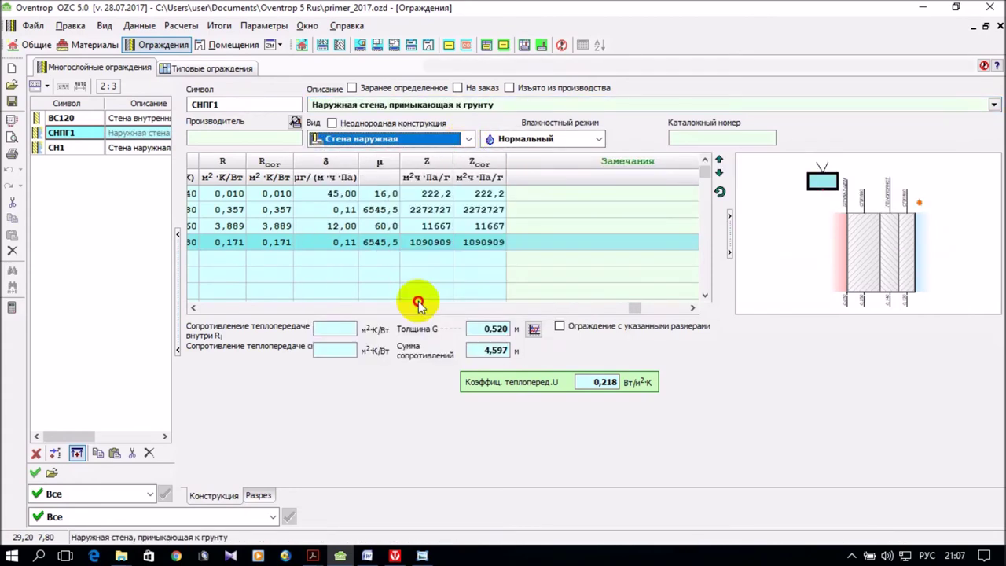
{"action": "left_click_drag", "start_coordinate": [640, 308], "coordinate": [171, 328]}
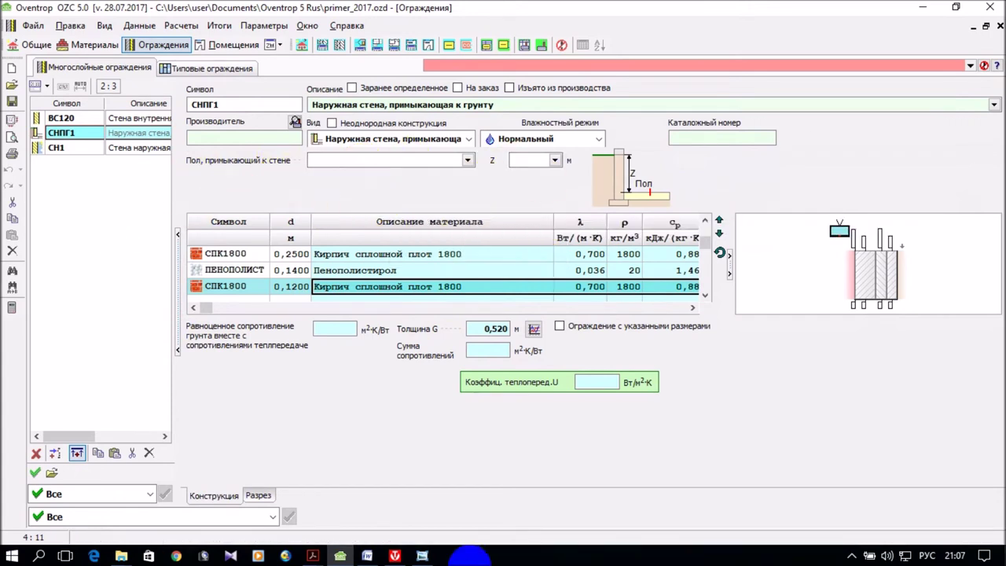
Step: Check the basement elevations on the section drawing in the photo viewer, return to Oventrop OZC, and set Z of СНПГ1 to 1.4 m
{"action": "left_click", "coordinate": [422, 556]}
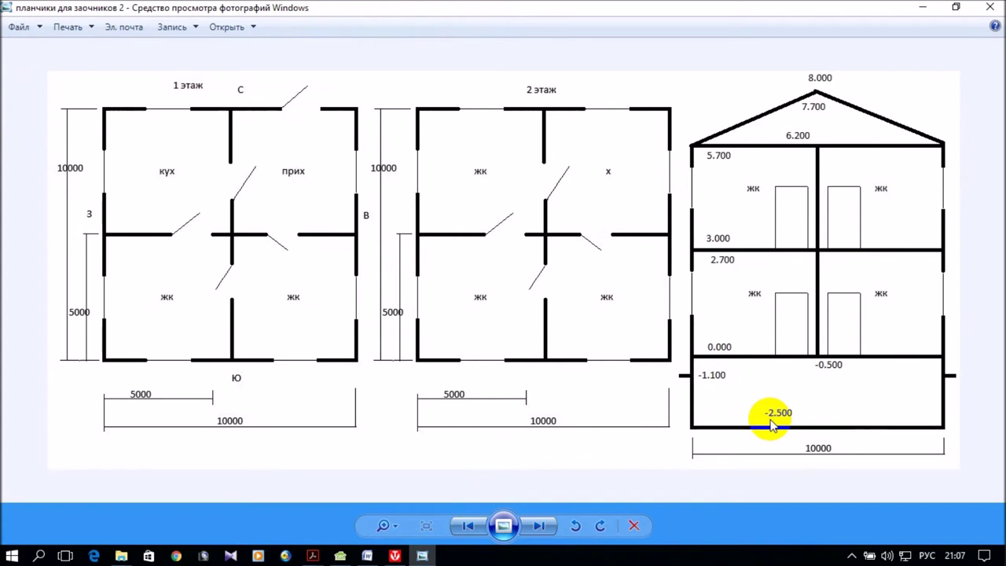
{"action": "left_click", "coordinate": [366, 555]}
{"action": "left_click", "coordinate": [340, 555]}
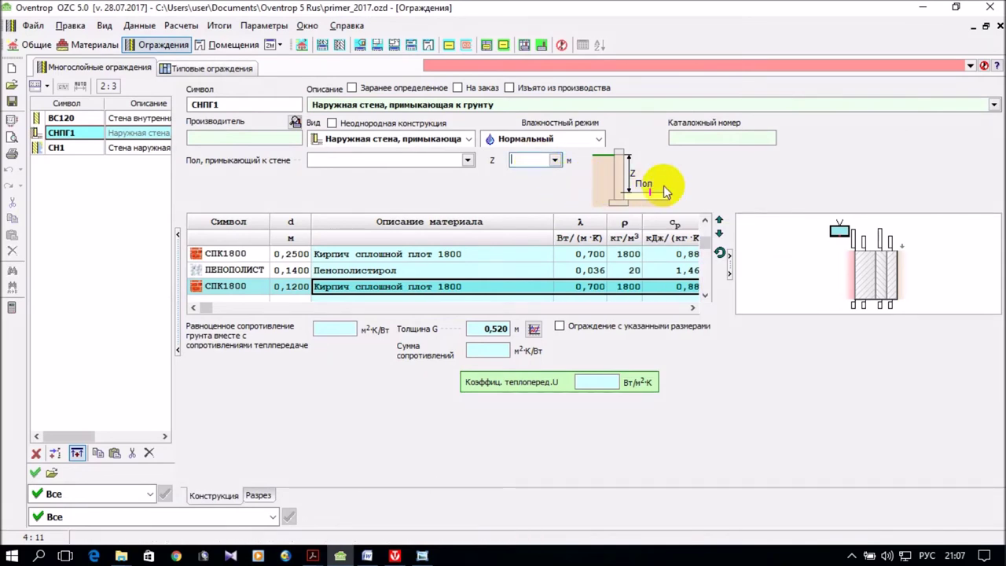
{"action": "mouse_move", "coordinate": [665, 191]}
{"action": "type", "text": "1.4"}
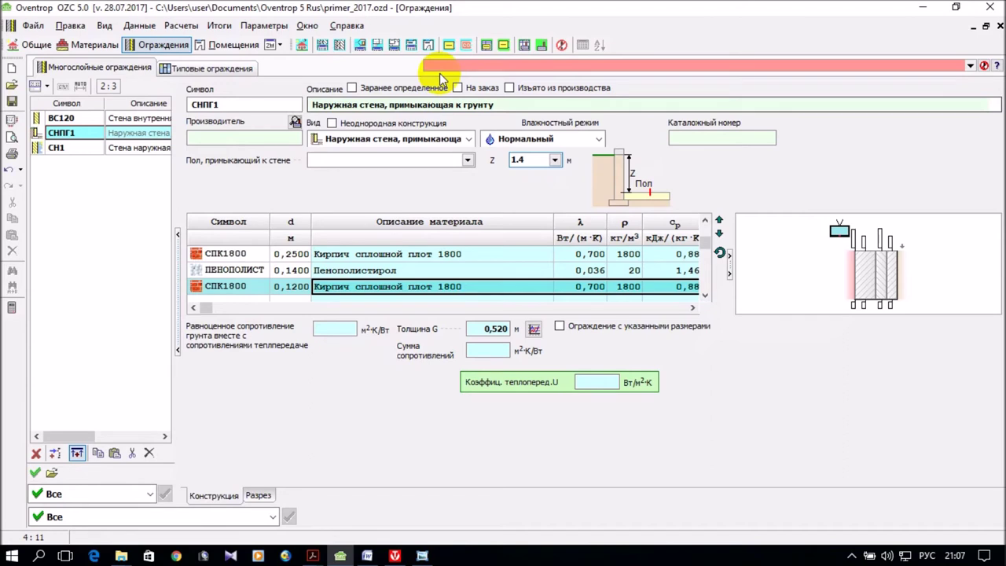
Step: Paste another copy of wall CH1 into the enclosures and change its symbol to ПП1
{"action": "left_click", "coordinate": [66, 171]}
{"action": "right_click", "coordinate": [64, 173]}
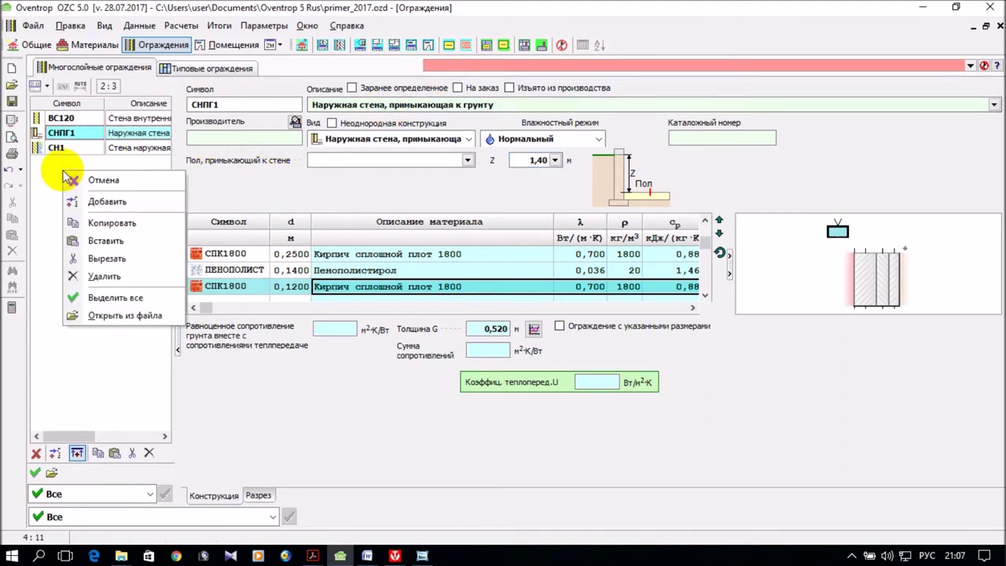
{"action": "left_click", "coordinate": [109, 238]}
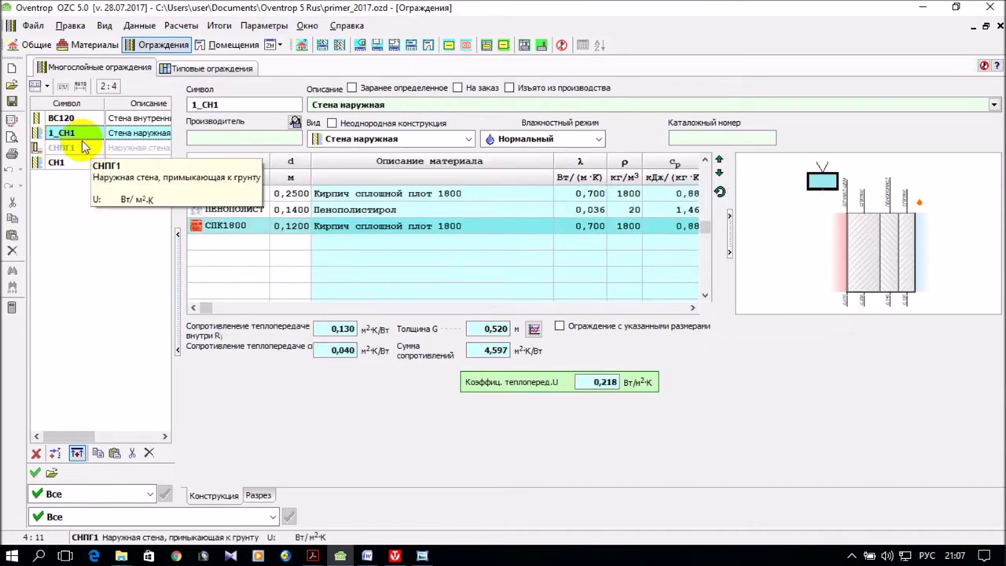
{"action": "left_click", "coordinate": [204, 105]}
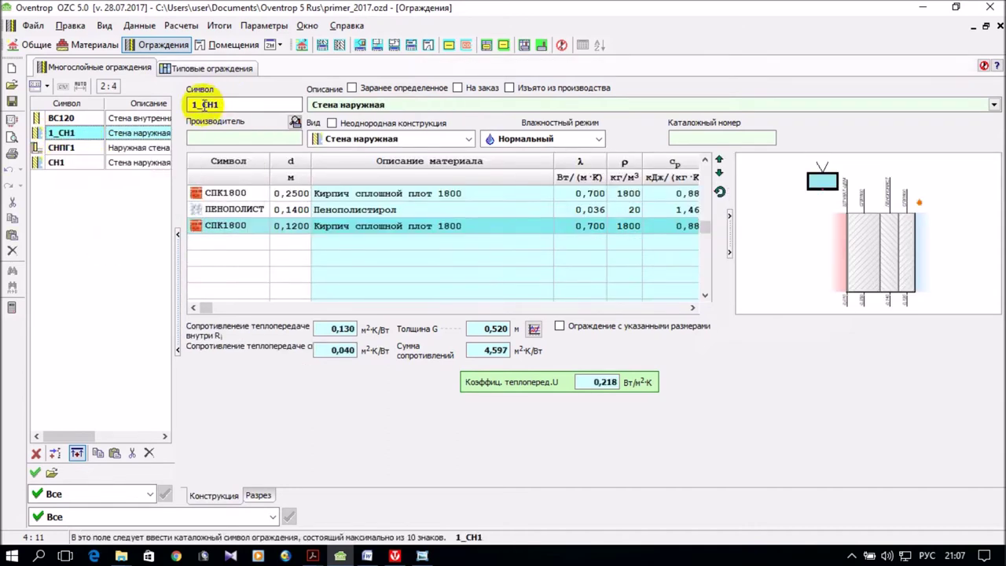
{"action": "double_click", "coordinate": [206, 105]}
{"action": "left_click", "coordinate": [214, 103]}
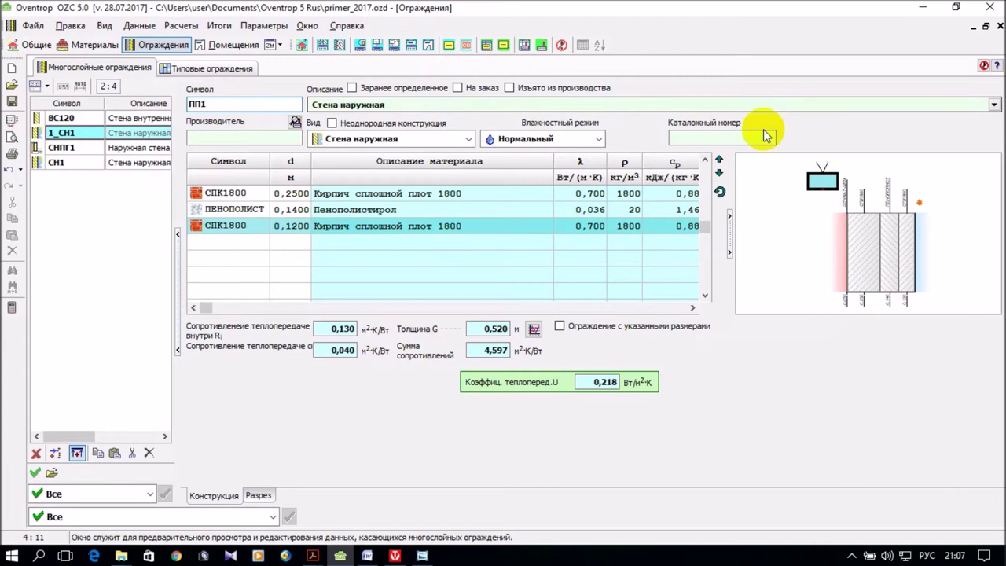
Step: Set both the description and the enclosure type of ПП1 to Пол в подвале
{"action": "left_click", "coordinate": [995, 105]}
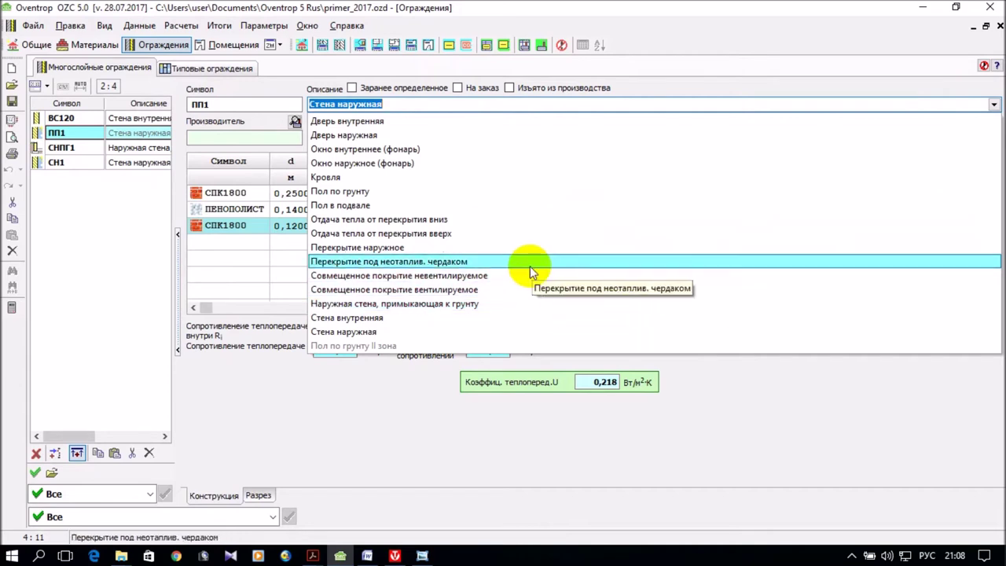
{"action": "left_click", "coordinate": [397, 206]}
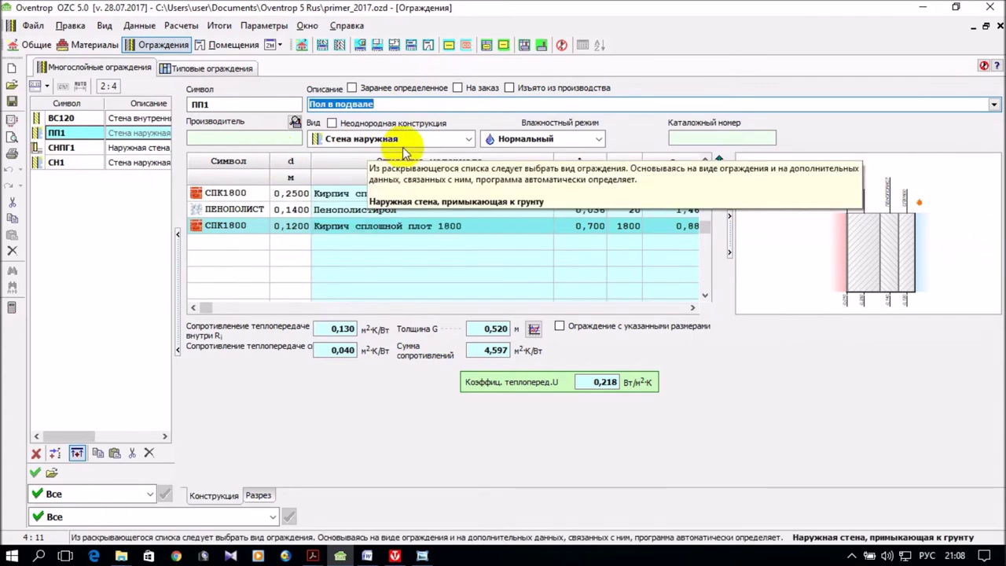
{"action": "left_click", "coordinate": [467, 139]}
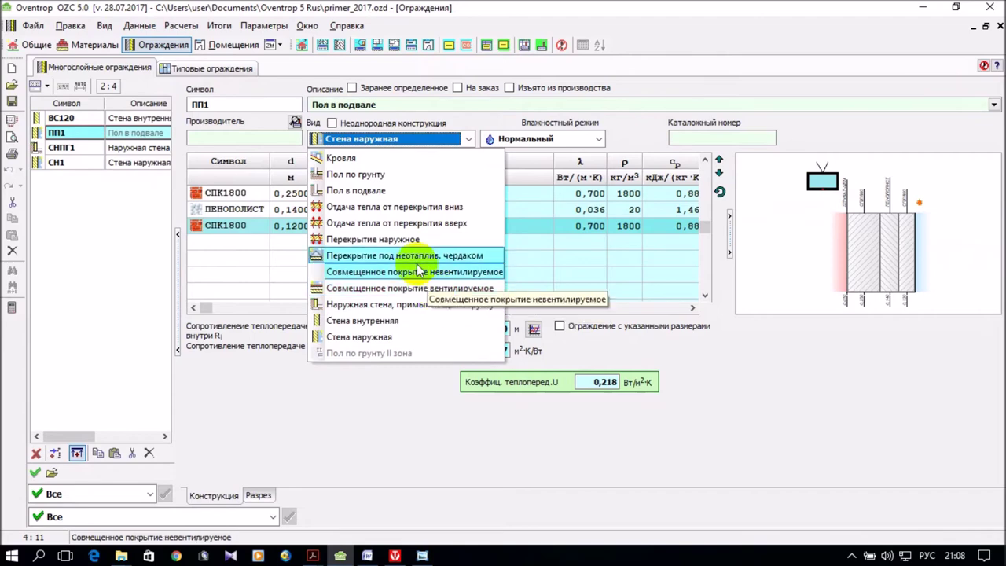
{"action": "left_click", "coordinate": [360, 191]}
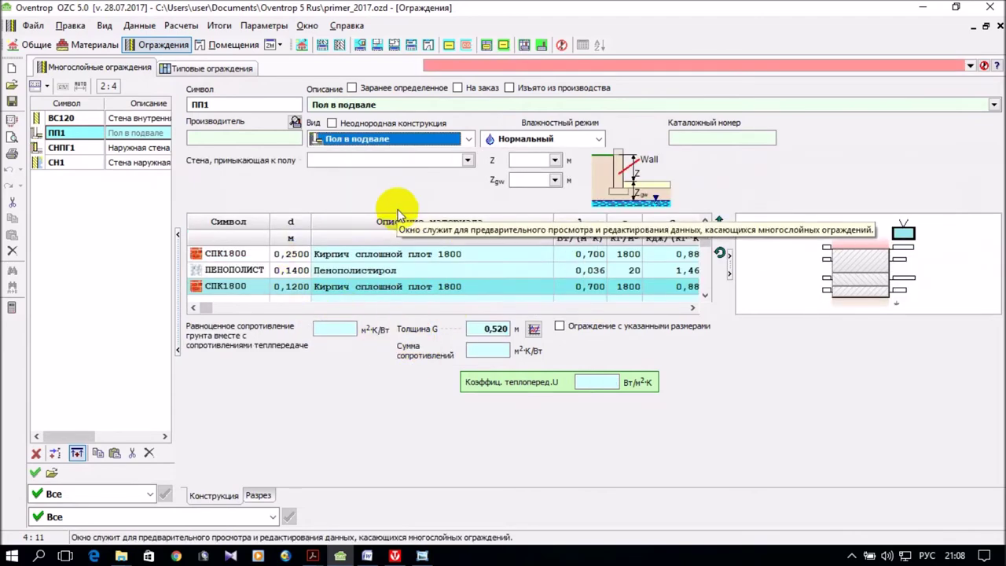
Step: Assign СНПГ1 as the wall adjoining basement floor ПП1 and set the floor's depth Z to 1.4 m
{"action": "left_click", "coordinate": [467, 161]}
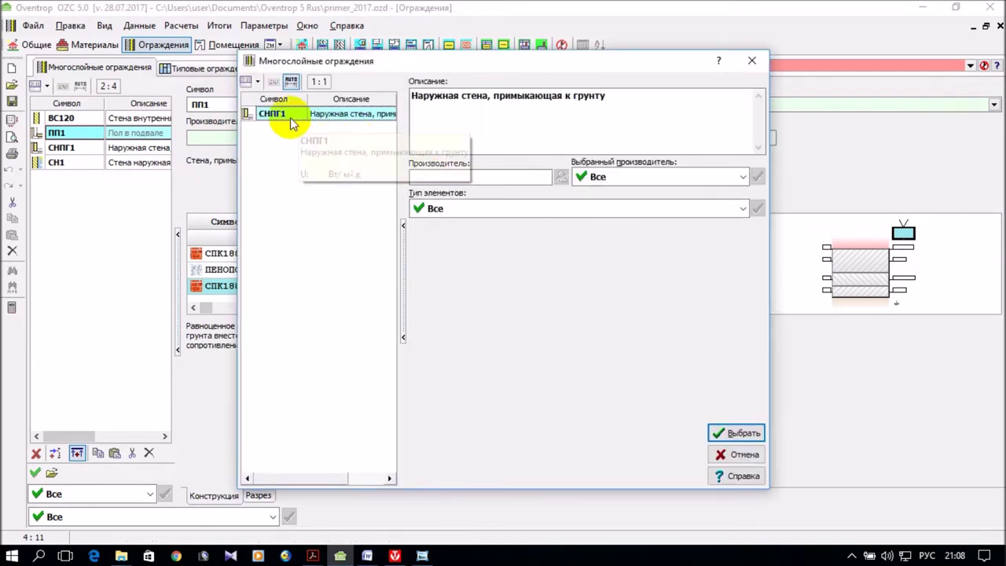
{"action": "left_click", "coordinate": [736, 432]}
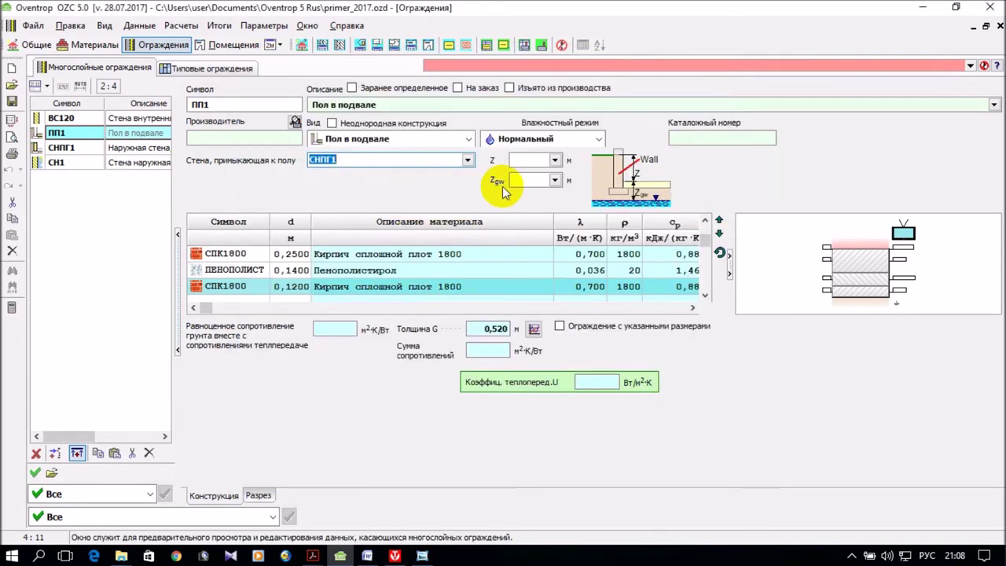
{"action": "left_click", "coordinate": [524, 159]}
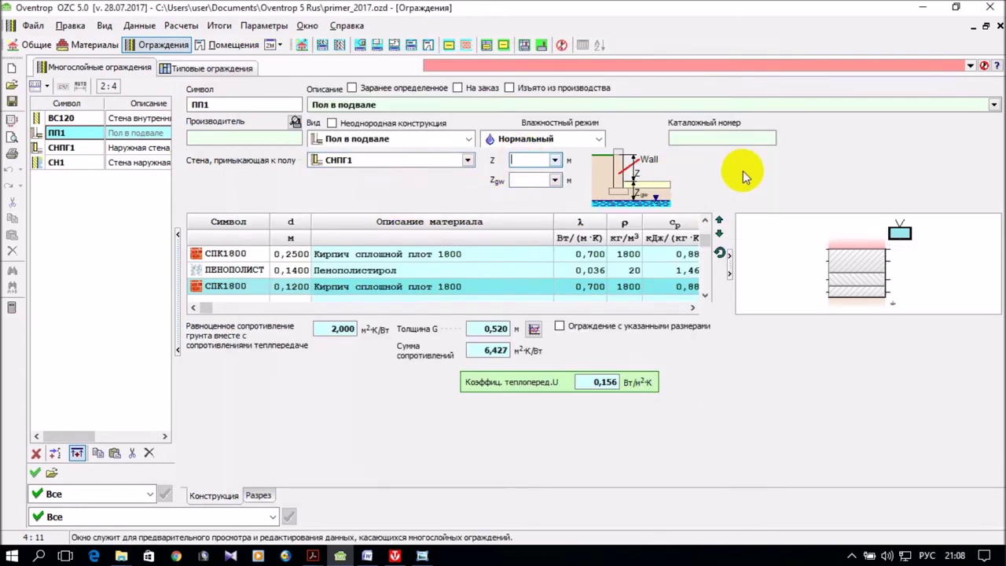
{"action": "type", "text": "1.4"}
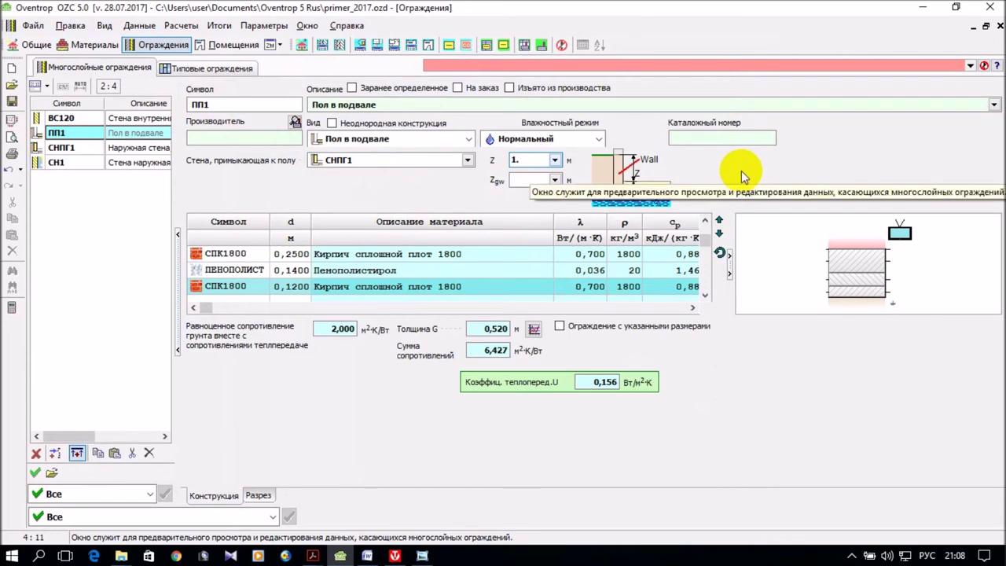
Step: Set the groundwater distance Zgw of basement floor ПП1 to 0.75 m
{"action": "left_click", "coordinate": [525, 181]}
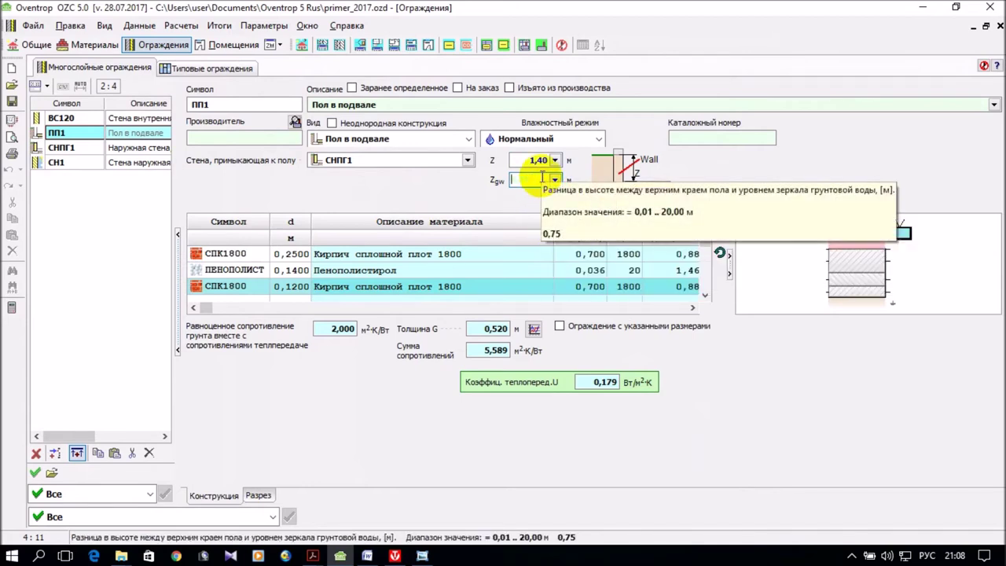
{"action": "type", "text": "0"}
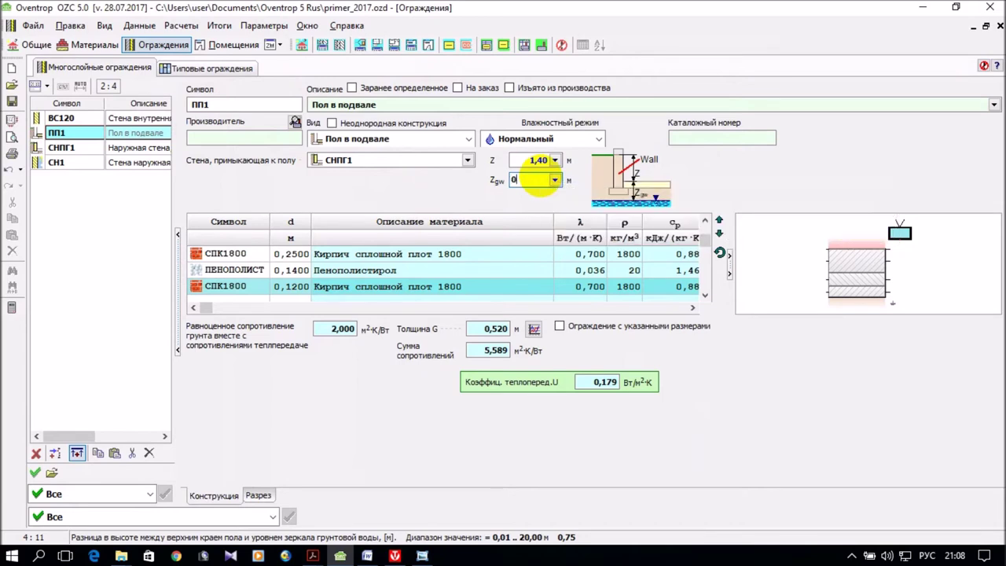
{"action": "type", "text": ","}
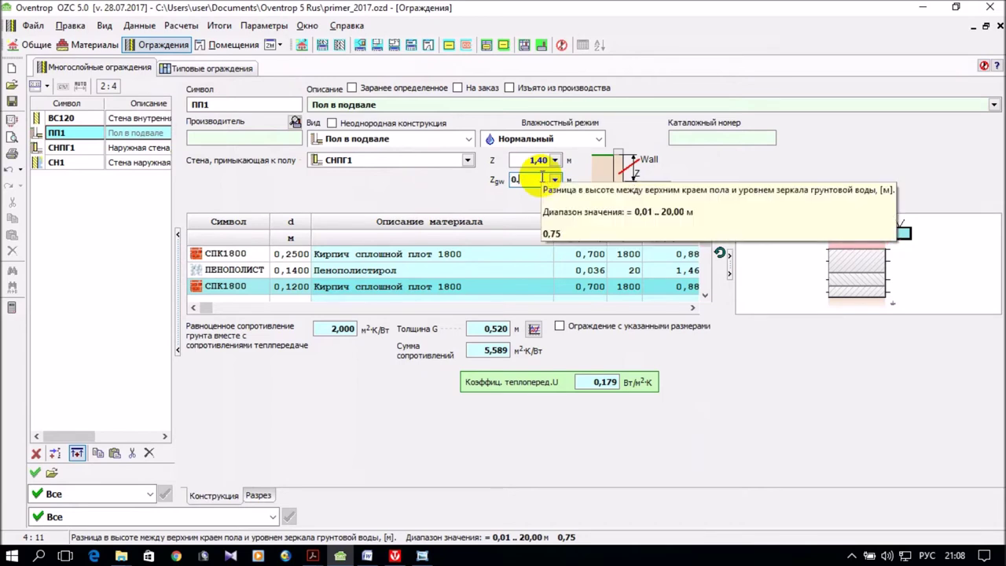
{"action": "type", "text": "75"}
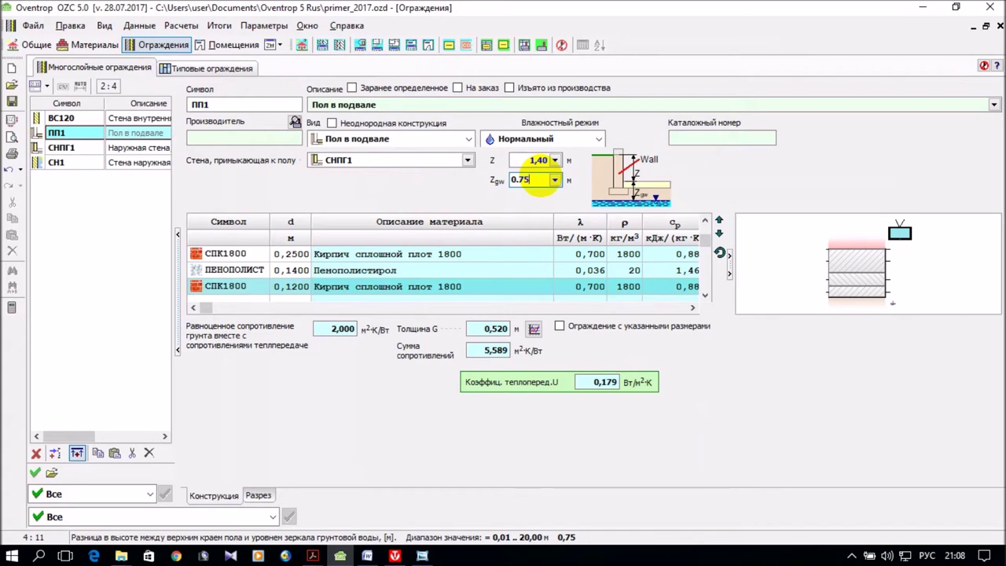
{"action": "left_click", "coordinate": [515, 159]}
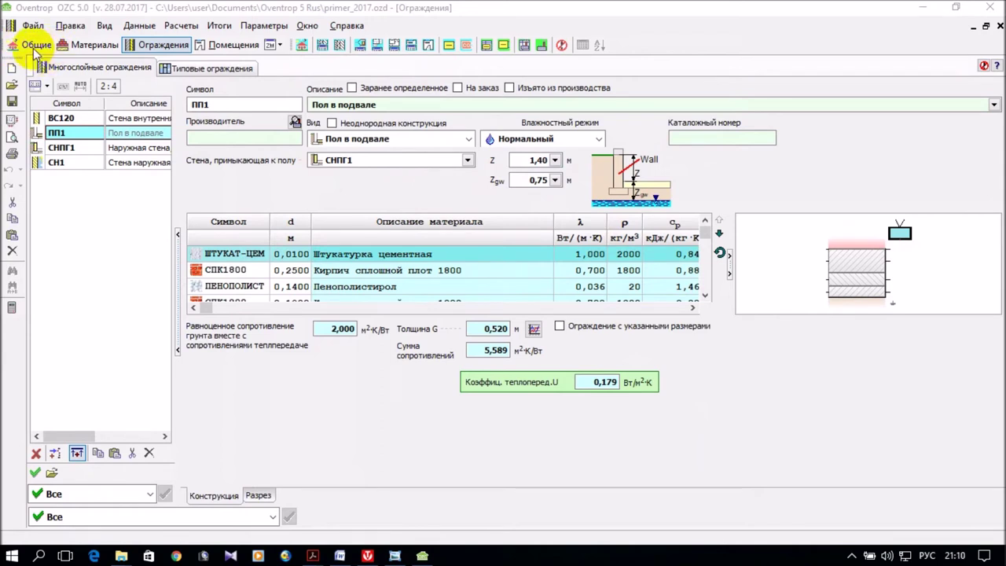
Step: Review the building's main general data, including the ground and groundwater elevations, and return to basement floor ПП1 in the enclosures
{"action": "left_click", "coordinate": [31, 47]}
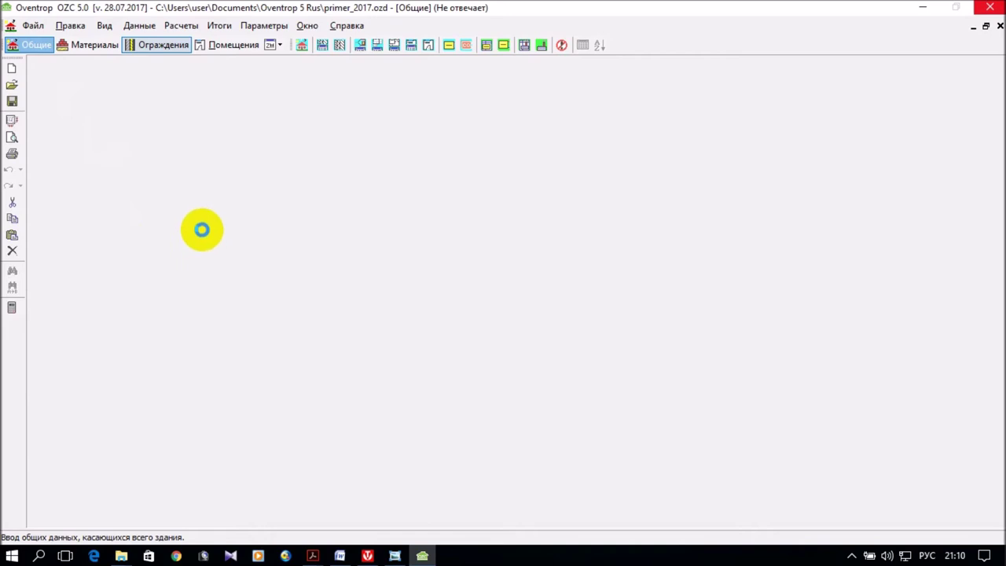
{"action": "left_click", "coordinate": [126, 68]}
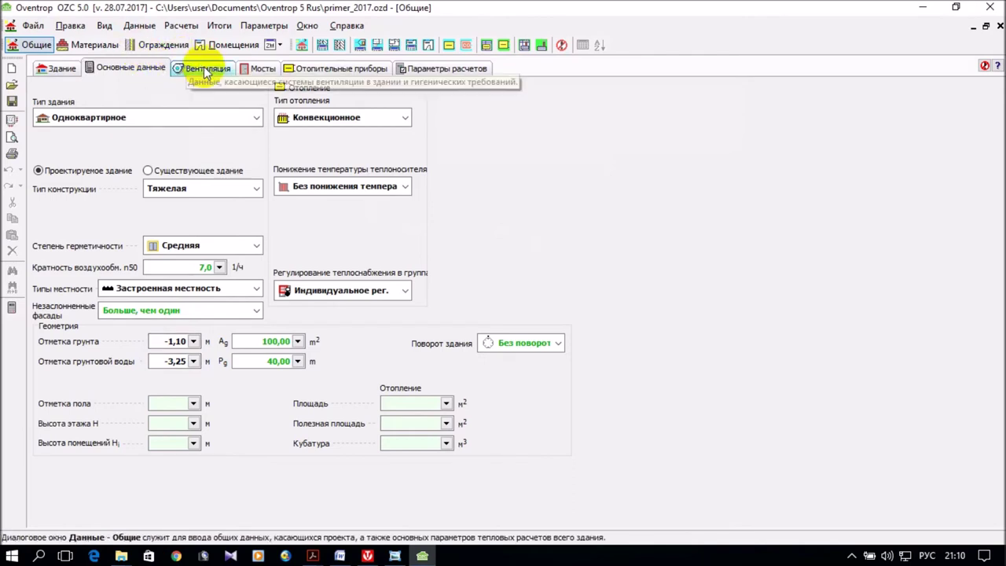
{"action": "left_click", "coordinate": [165, 45]}
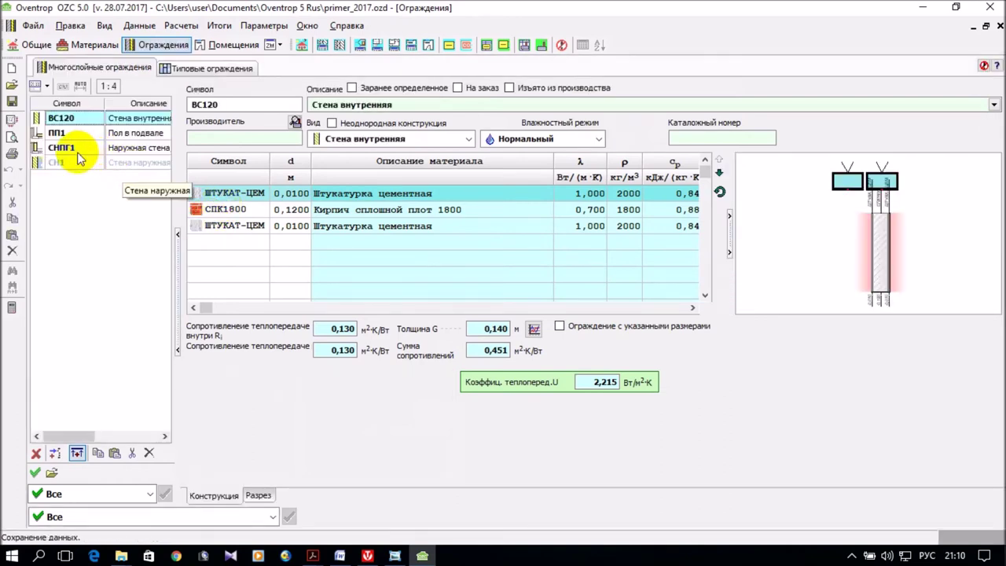
{"action": "left_click", "coordinate": [69, 135]}
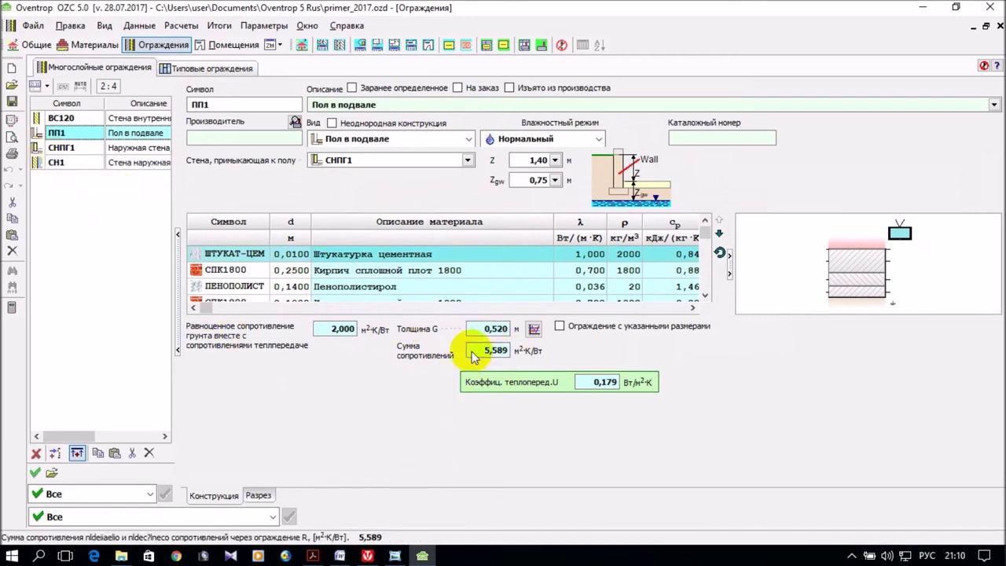
Step: Assign basement floor ПП1 as the floor adjoining ground-contact wall СНПГ1
{"action": "left_click", "coordinate": [78, 150]}
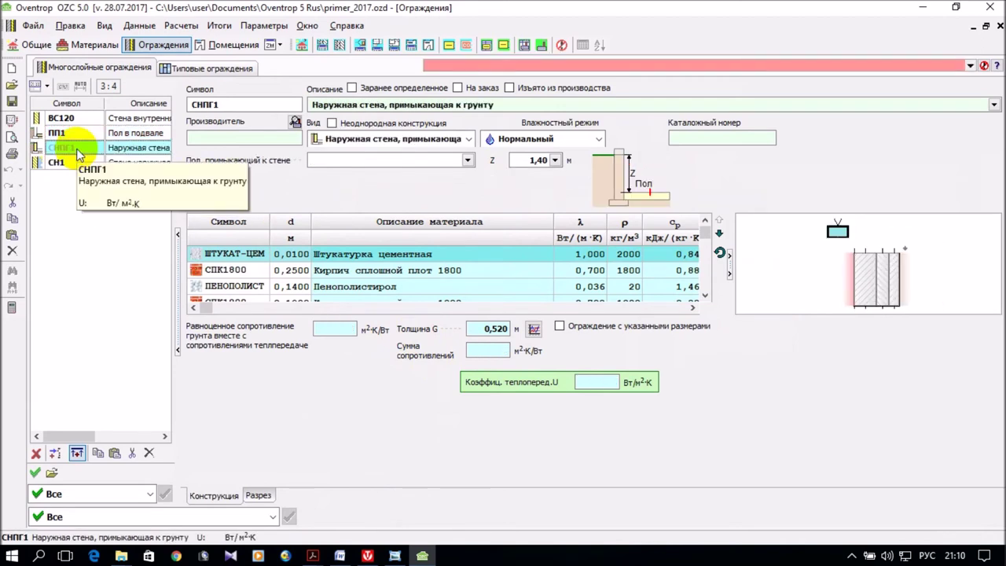
{"action": "left_click", "coordinate": [468, 161]}
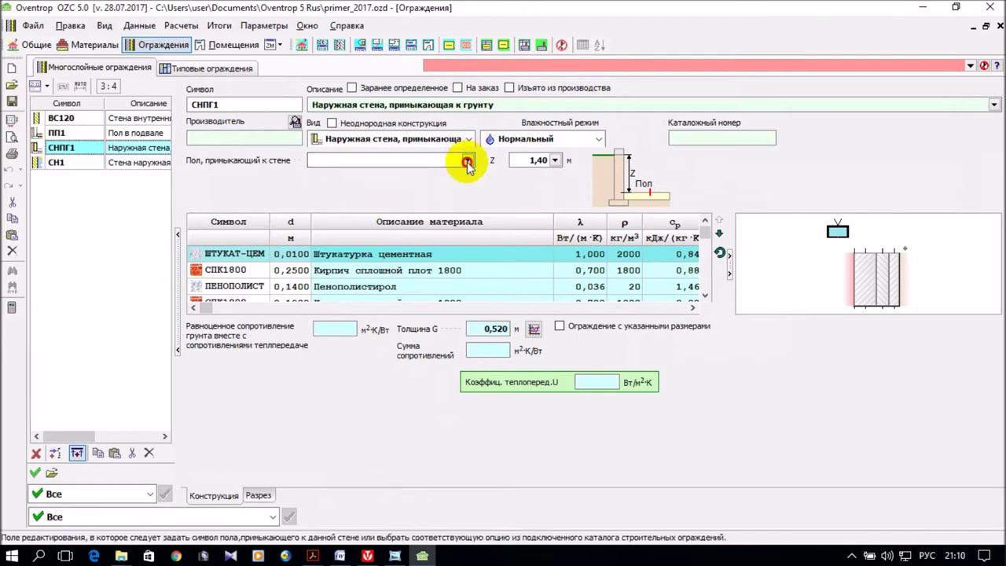
{"action": "left_click", "coordinate": [271, 117]}
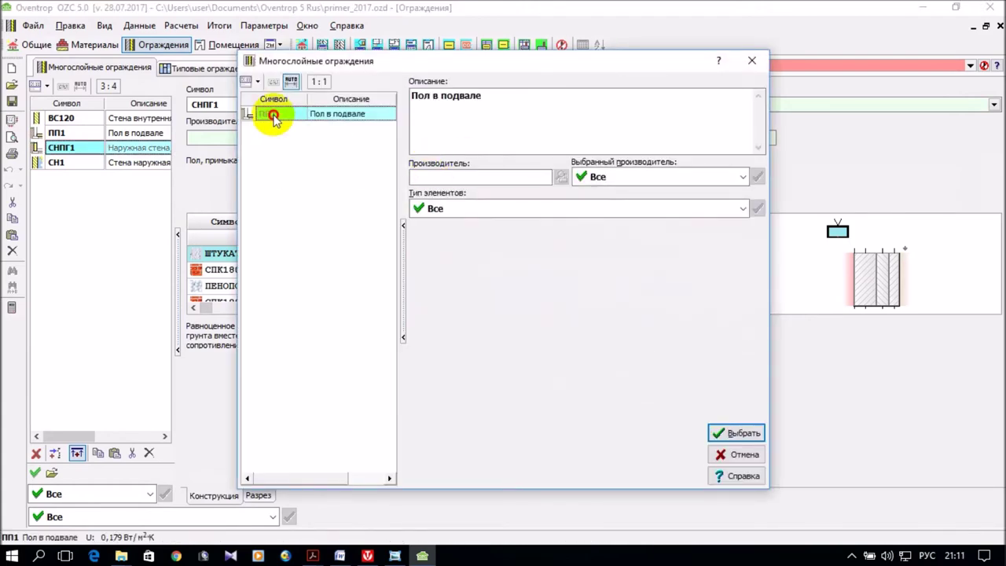
{"action": "left_click", "coordinate": [727, 433]}
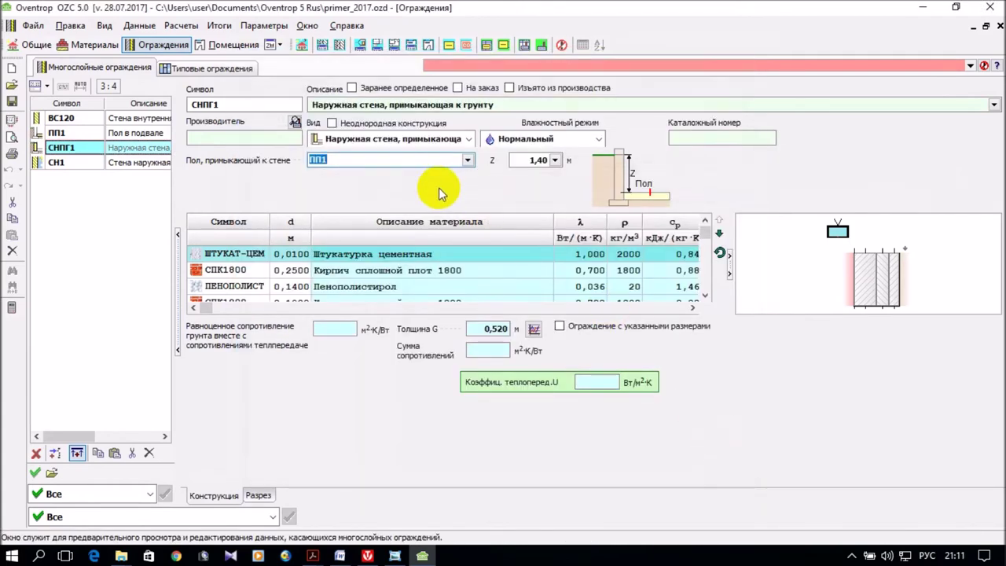
{"action": "left_click", "coordinate": [78, 209]}
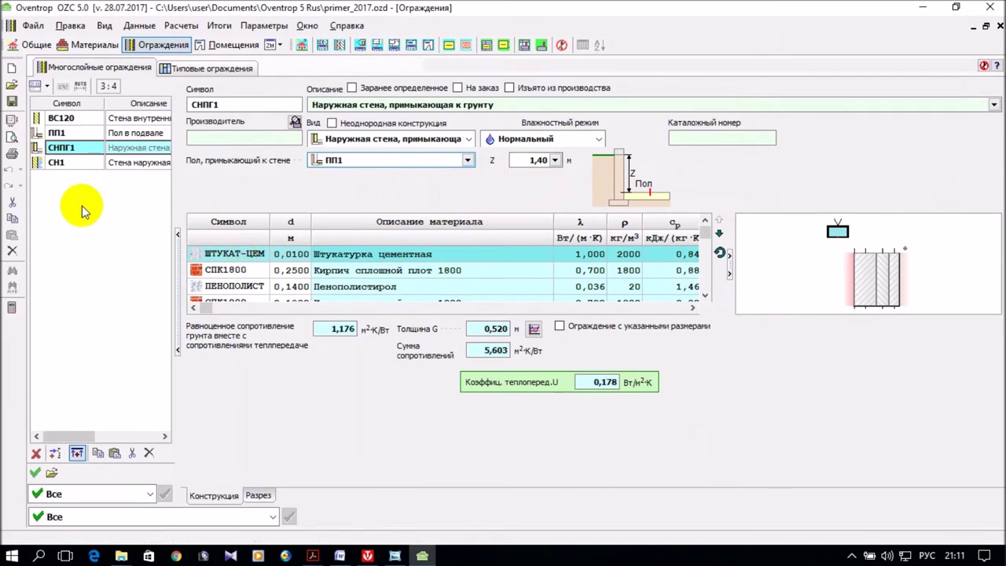
Step: Paste another copy of external wall СН1, rename its symbol to ПНП1, and check the house section drawing
{"action": "right_click", "coordinate": [66, 200]}
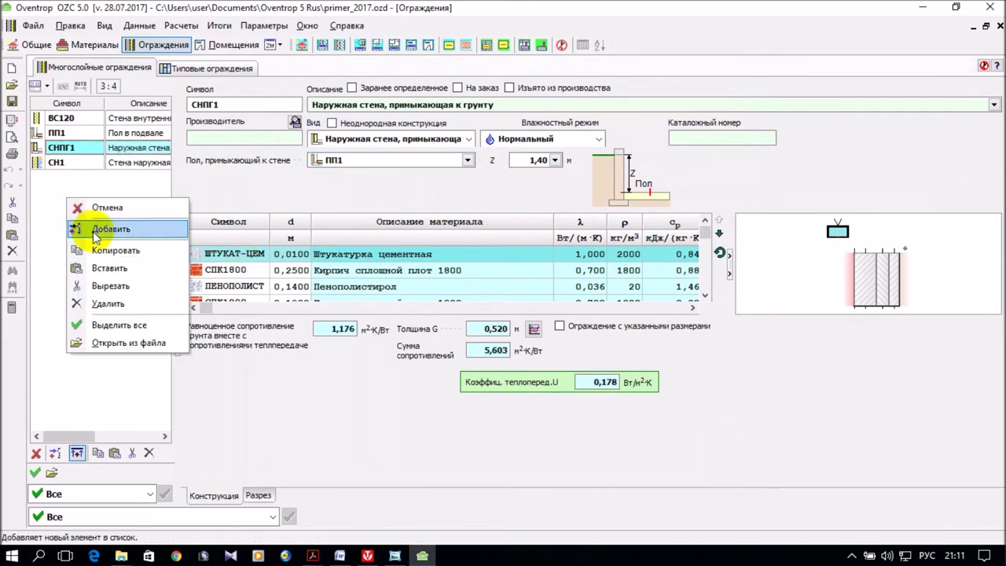
{"action": "left_click", "coordinate": [109, 270]}
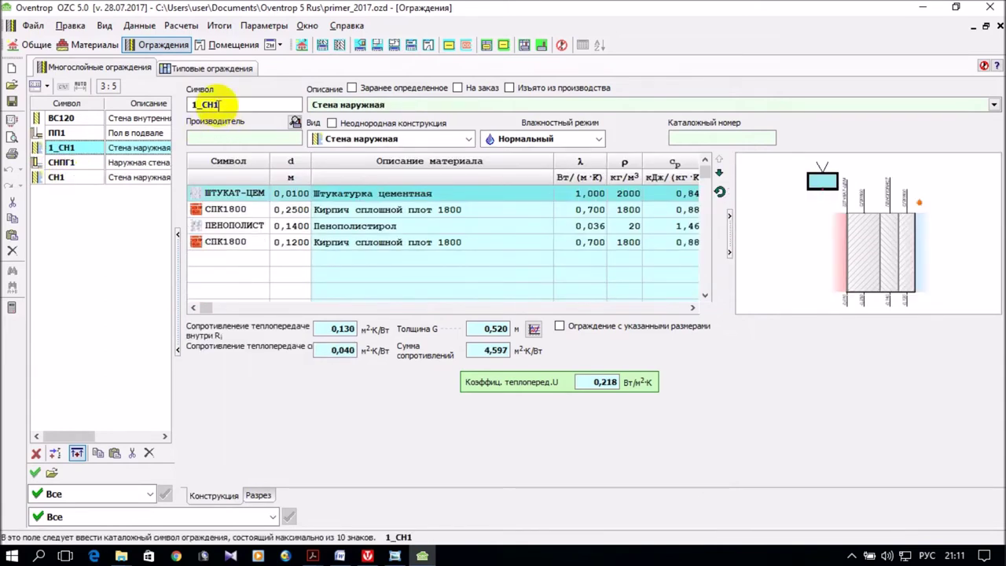
{"action": "double_click", "coordinate": [206, 104]}
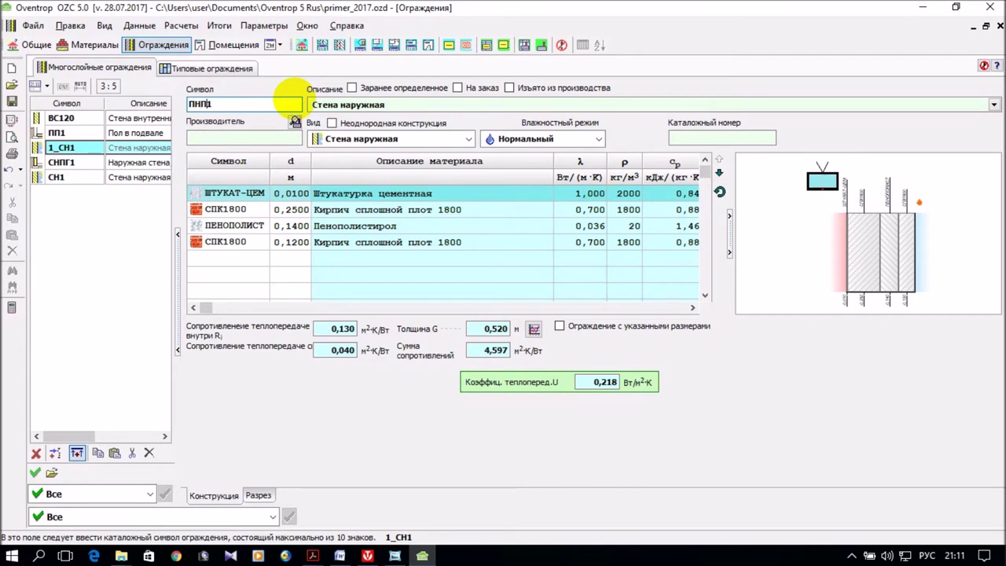
{"action": "left_click", "coordinate": [401, 555]}
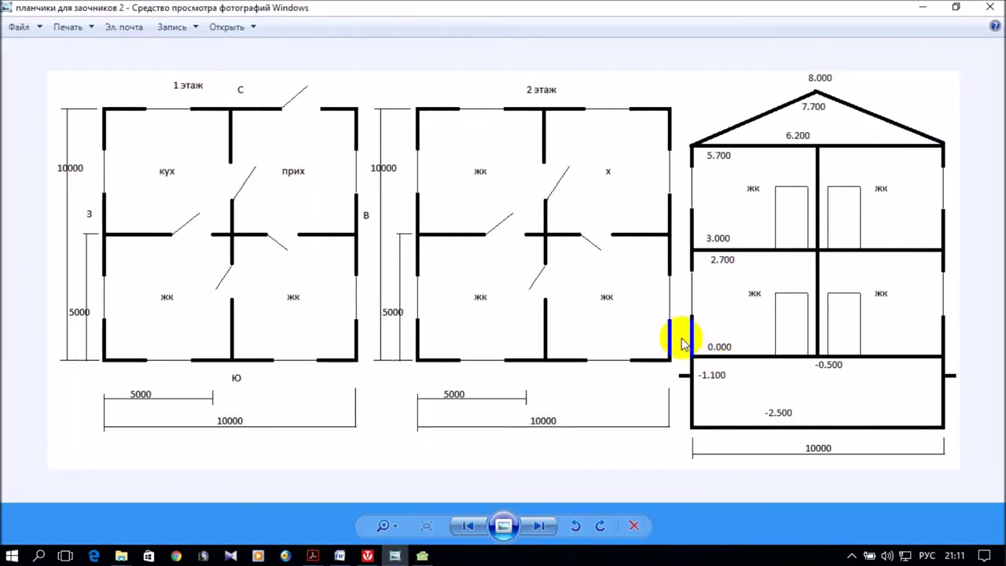
{"action": "left_click", "coordinate": [927, 6]}
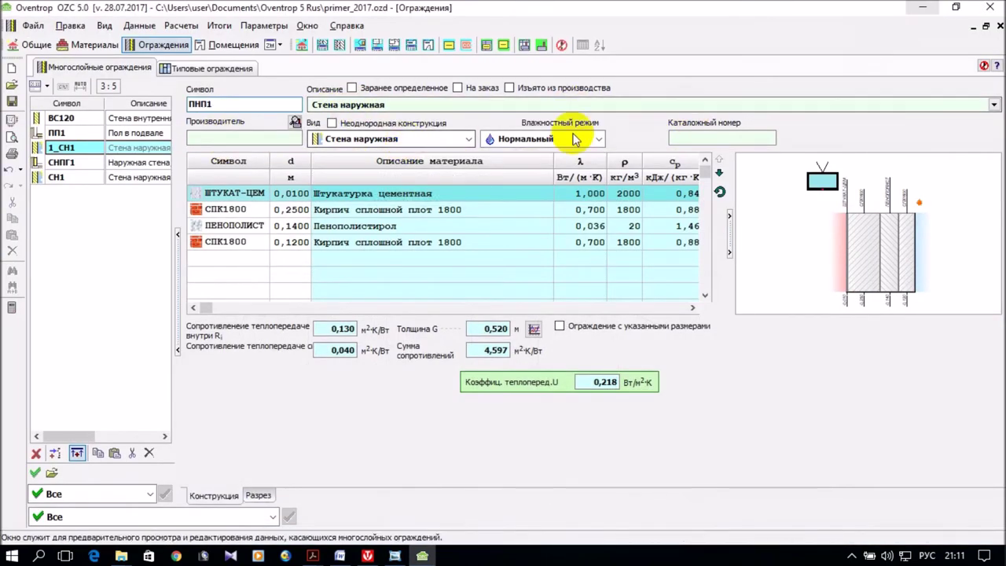
Step: Set both the description and the enclosure type of ПНП1 to Отдача тепла от перекрытия вниз
{"action": "left_click", "coordinate": [994, 106]}
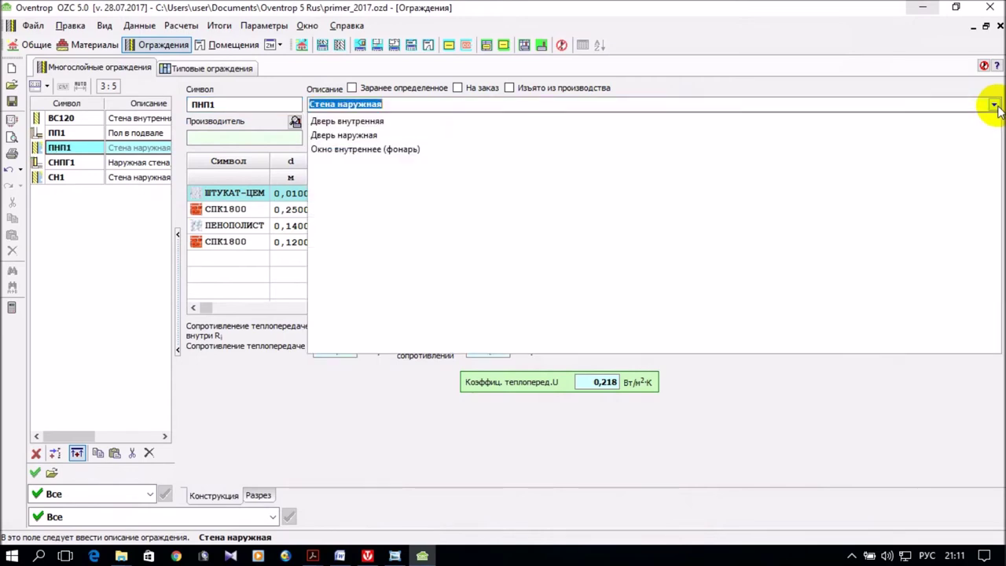
{"action": "left_click", "coordinate": [394, 556]}
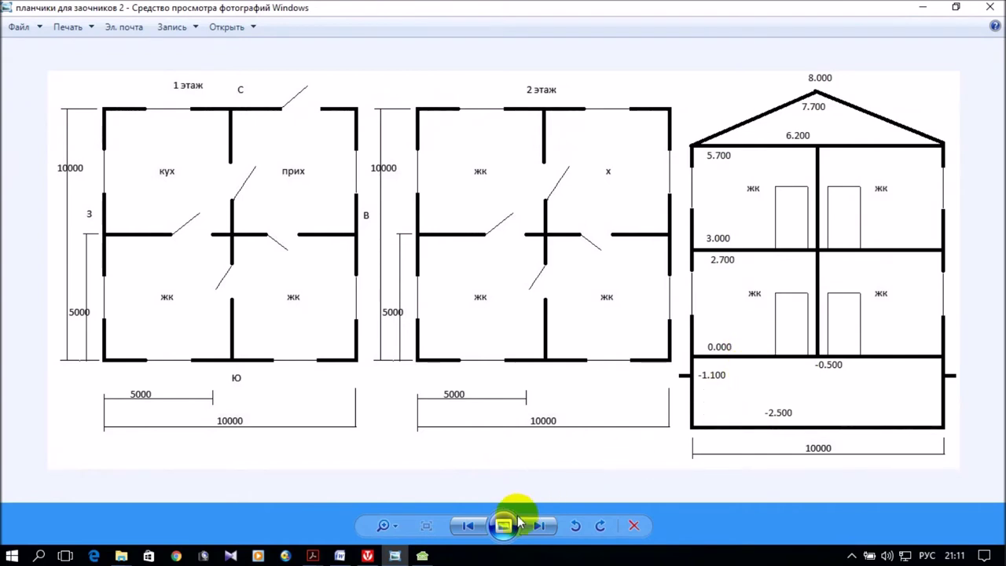
{"action": "left_click", "coordinate": [422, 556]}
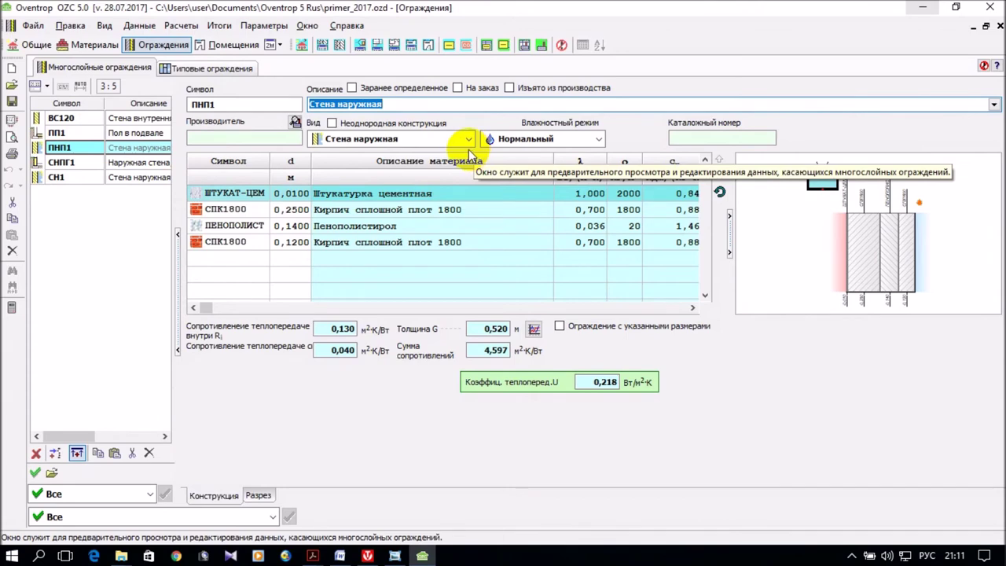
{"action": "left_click", "coordinate": [994, 105]}
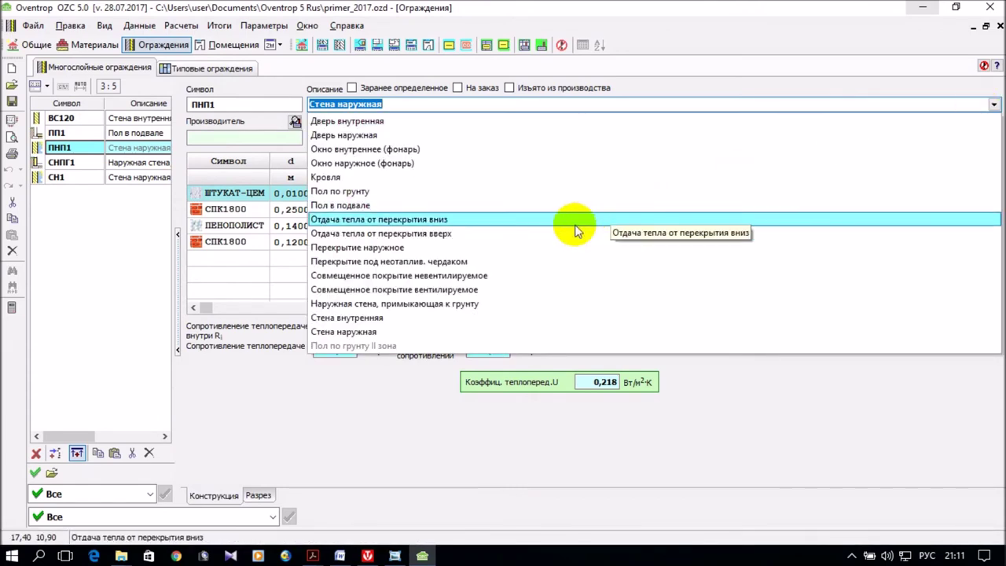
{"action": "left_click", "coordinate": [445, 220]}
{"action": "left_click", "coordinate": [468, 140]}
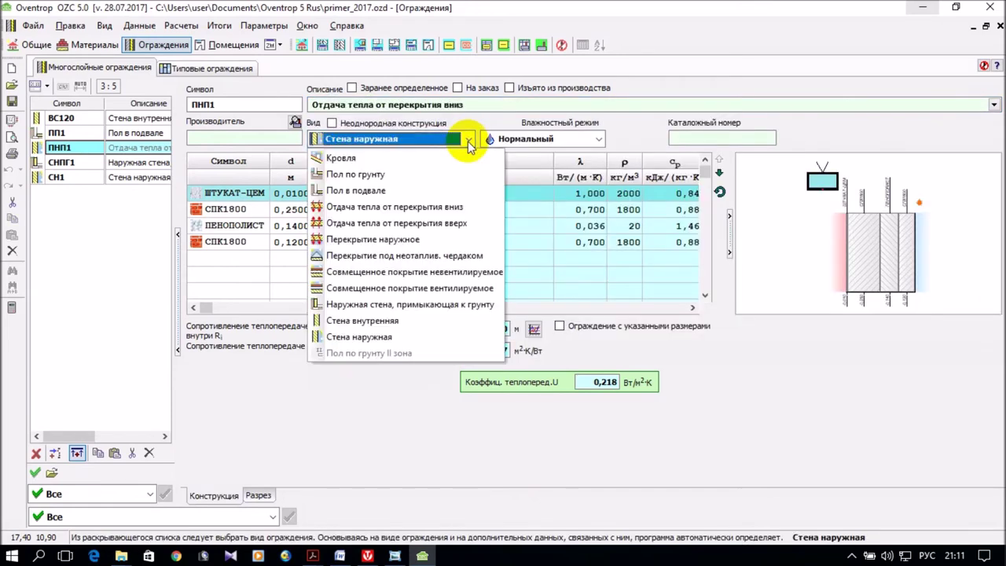
{"action": "left_click", "coordinate": [433, 207]}
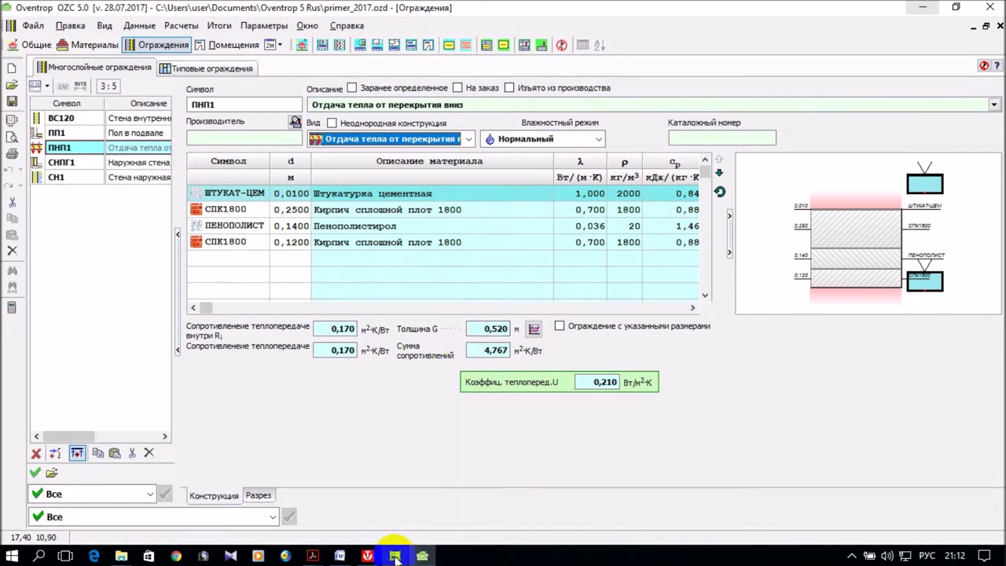
Step: Compare the total resistance of ПНП1 with the required floor resistances in Valtec, and return to the enclosures in Oventrop OZC
{"action": "left_click", "coordinate": [368, 556]}
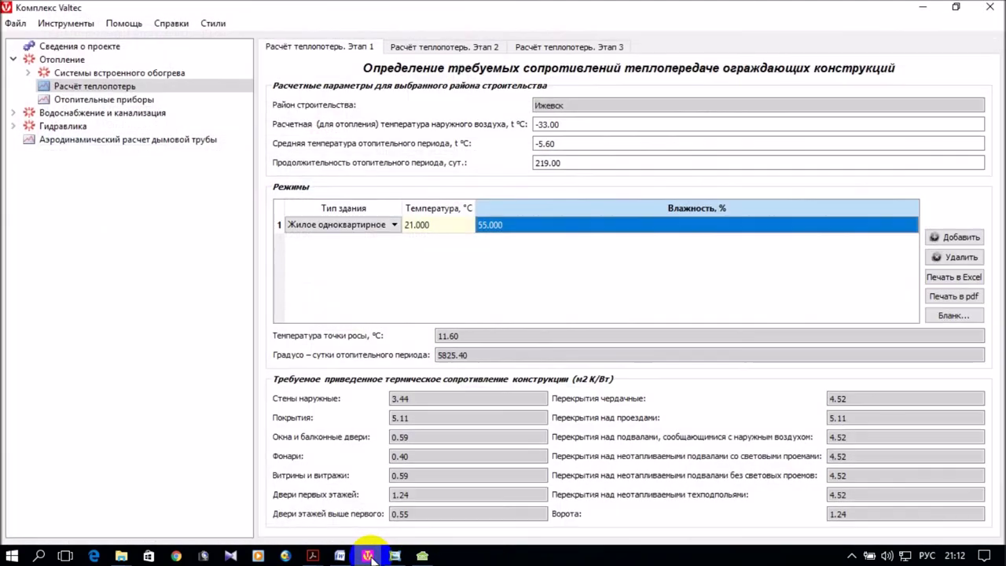
{"action": "left_click", "coordinate": [417, 557]}
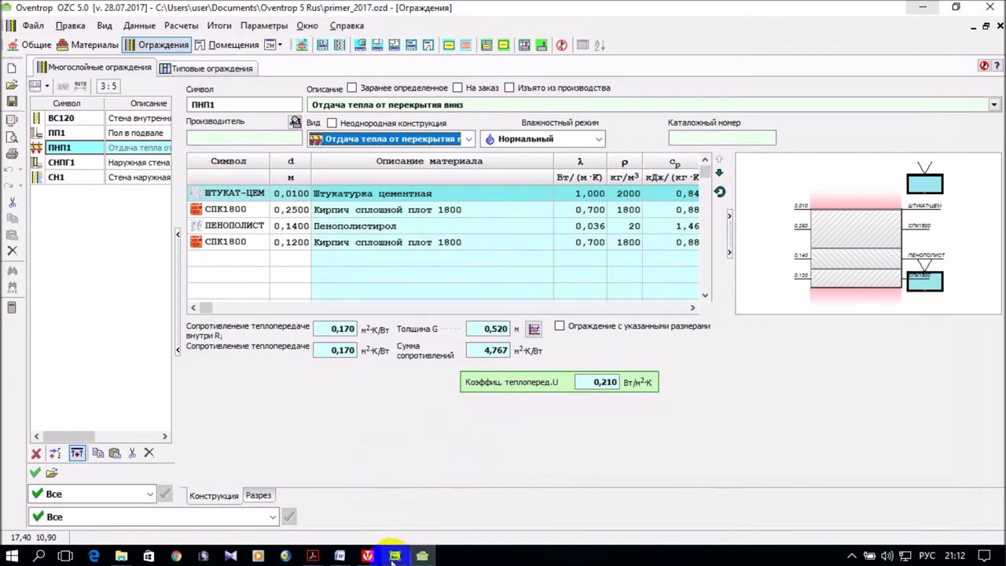
{"action": "mouse_move", "coordinate": [394, 558]}
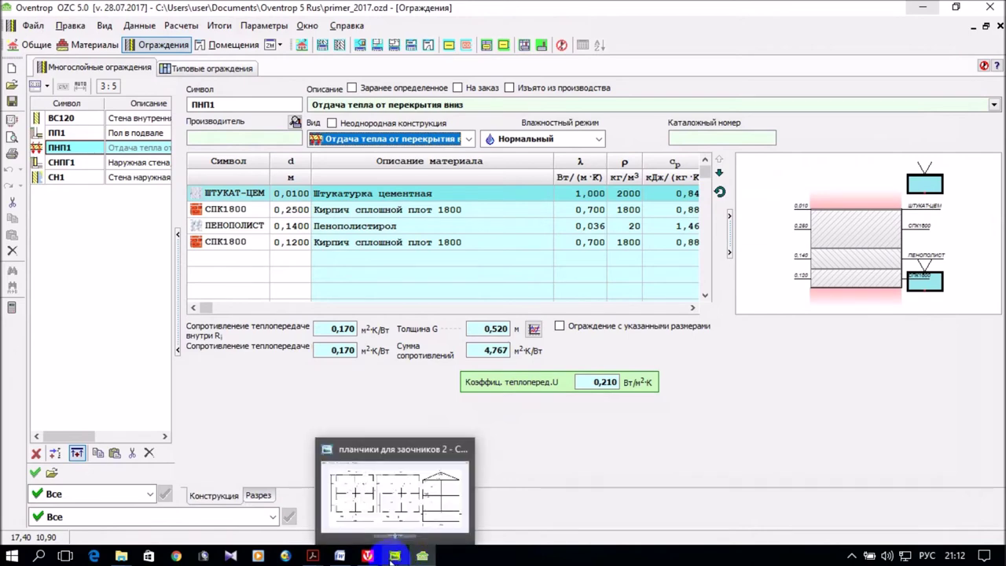
{"action": "left_click", "coordinate": [368, 557]}
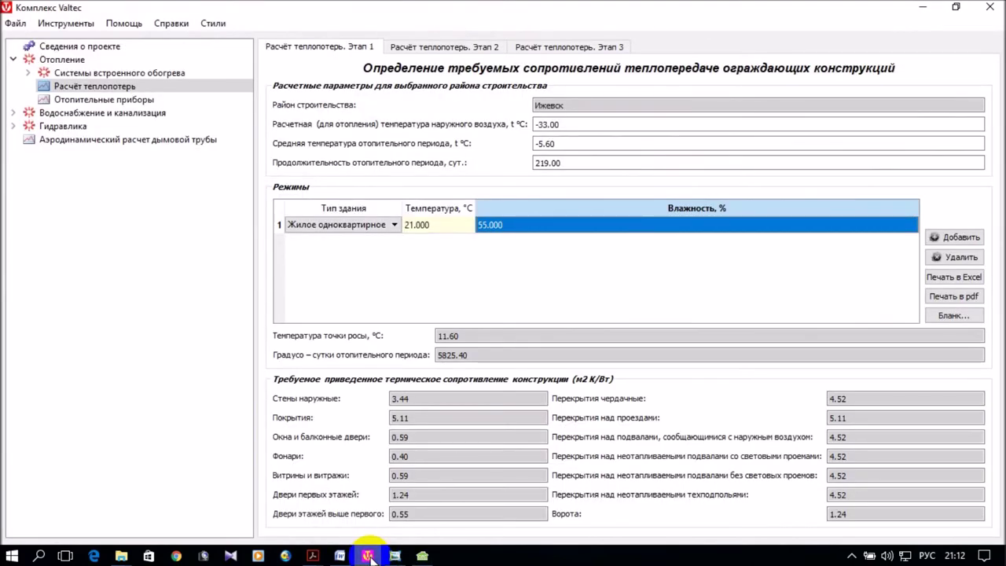
{"action": "left_click", "coordinate": [368, 557]}
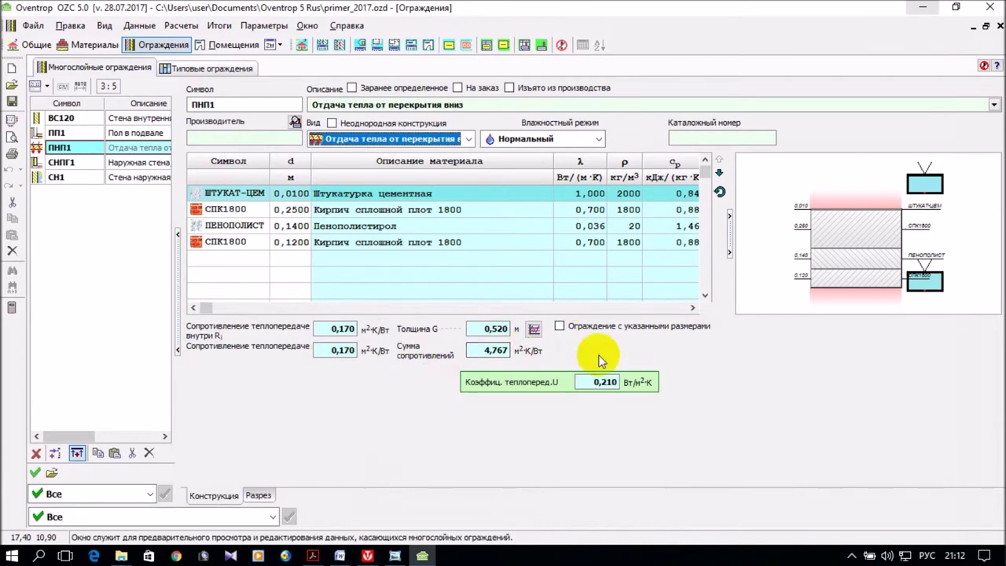
Step: Paste another copy of external wall СН1 and rename its symbol to ППЧ1
{"action": "left_click", "coordinate": [61, 227]}
{"action": "right_click", "coordinate": [62, 227]}
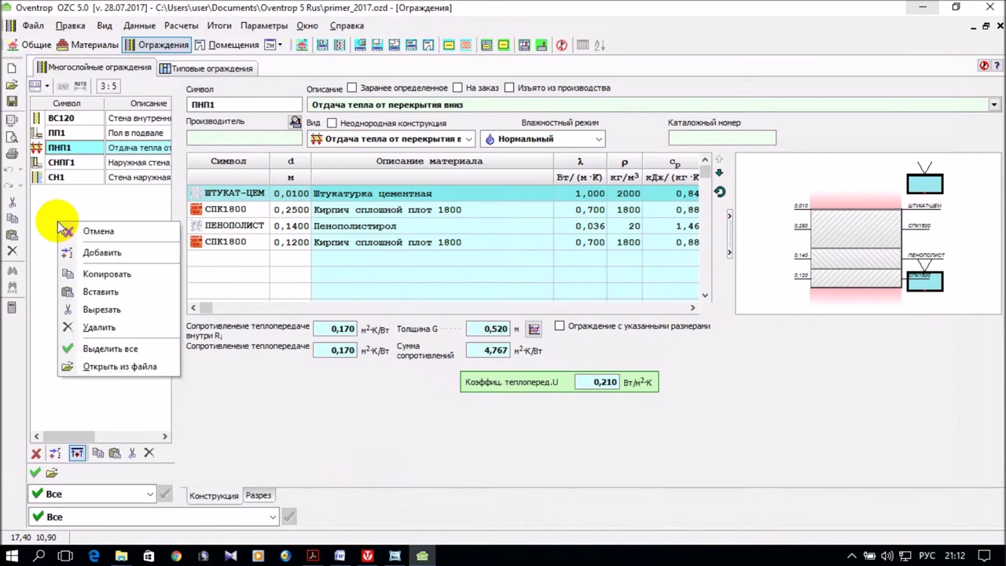
{"action": "left_click", "coordinate": [129, 294]}
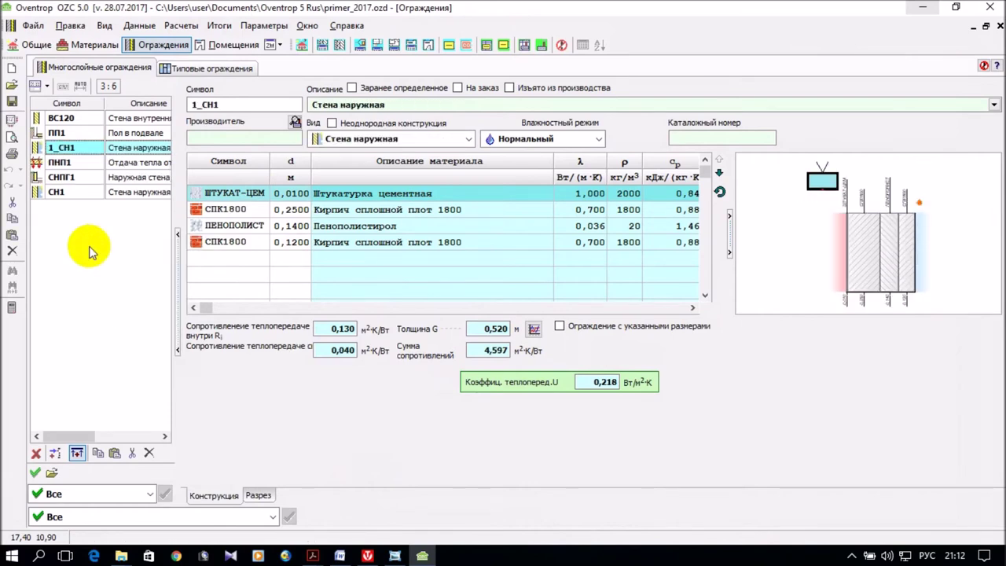
{"action": "double_click", "coordinate": [213, 104]}
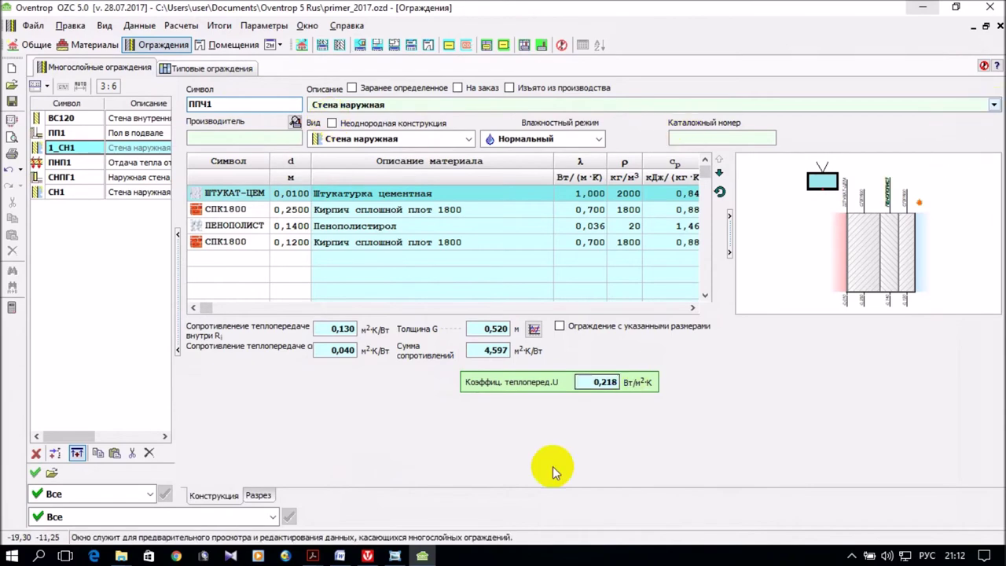
{"action": "left_click", "coordinate": [395, 556]}
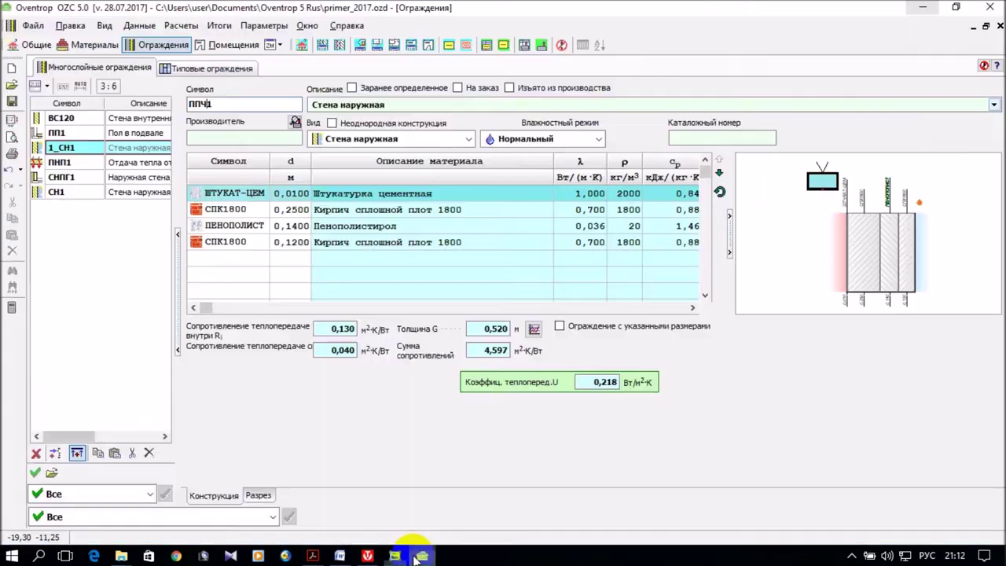
{"action": "left_click", "coordinate": [394, 556]}
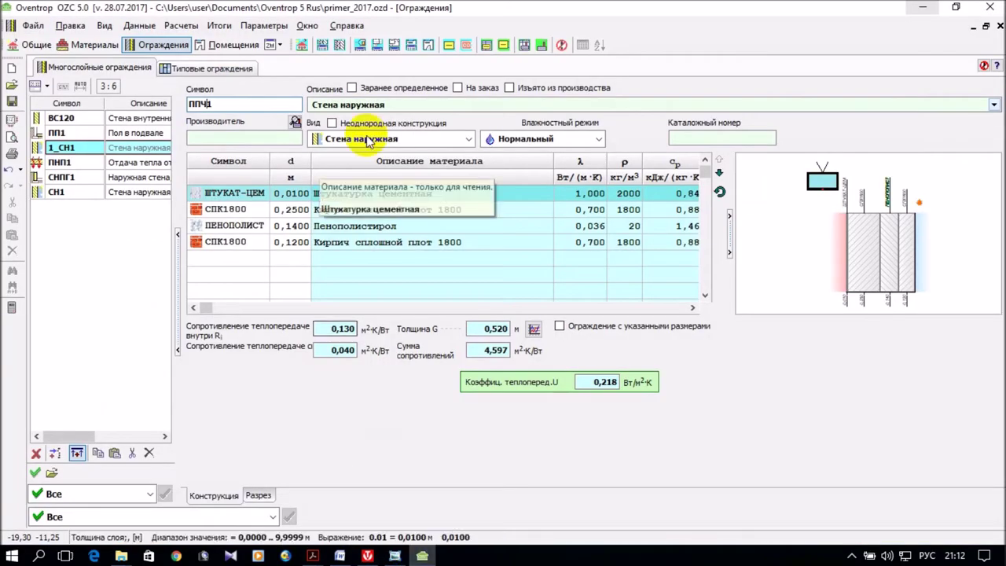
Step: Set both the description and type of ППЧ1 to Отдача тепла от перекрытия вверх, and check Valtec's required resistances
{"action": "left_click", "coordinate": [993, 105]}
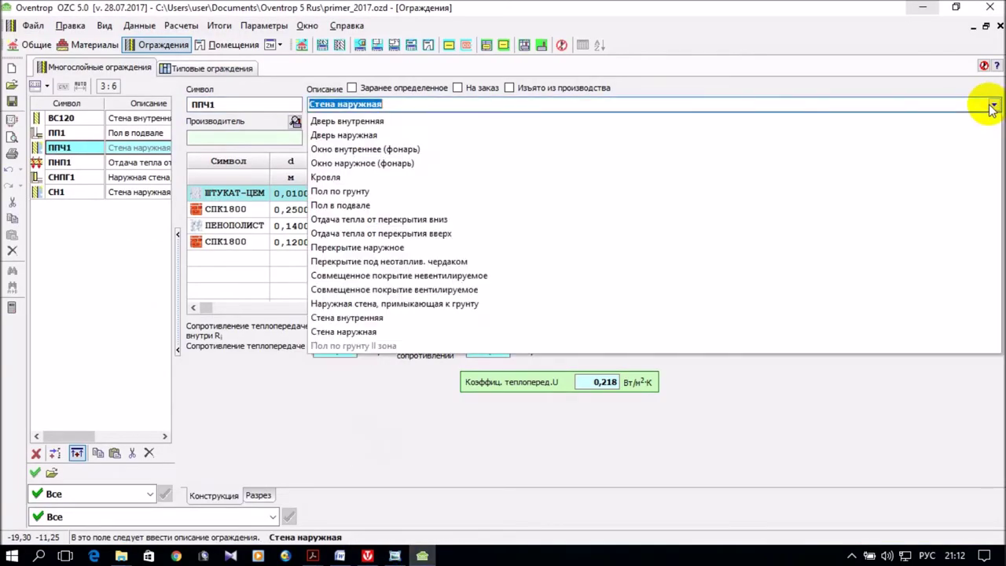
{"action": "left_click", "coordinate": [506, 234]}
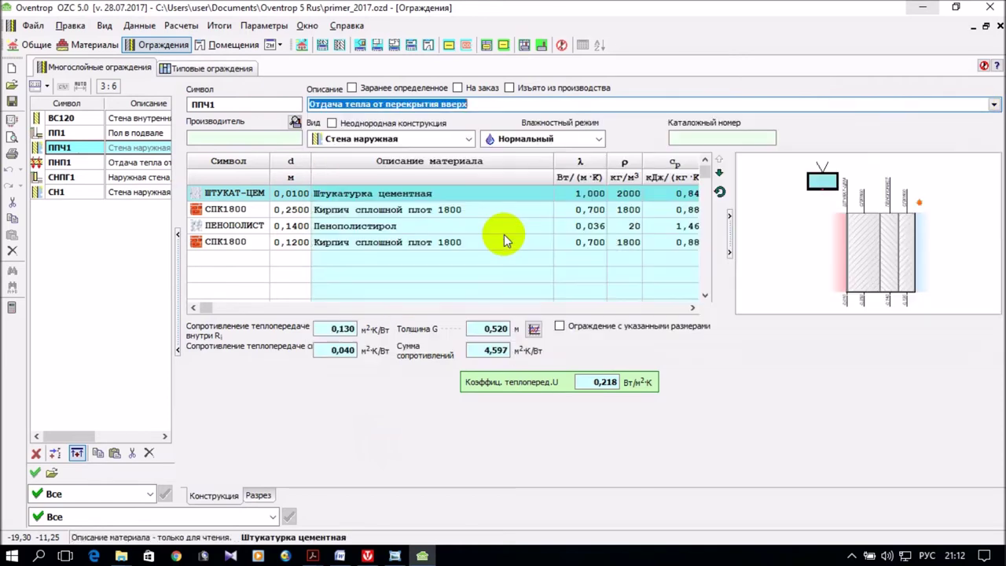
{"action": "left_click", "coordinate": [462, 138]}
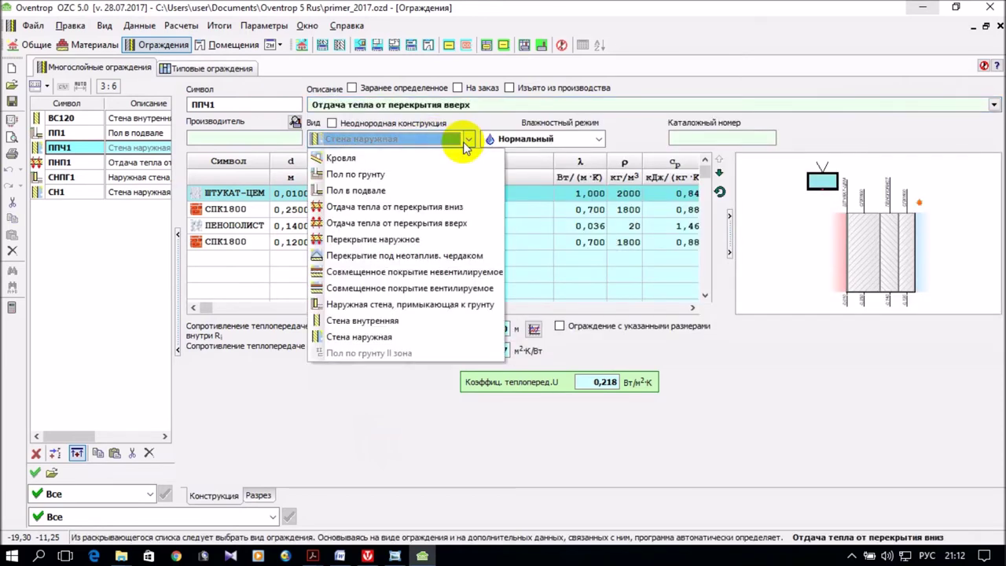
{"action": "left_click", "coordinate": [438, 223]}
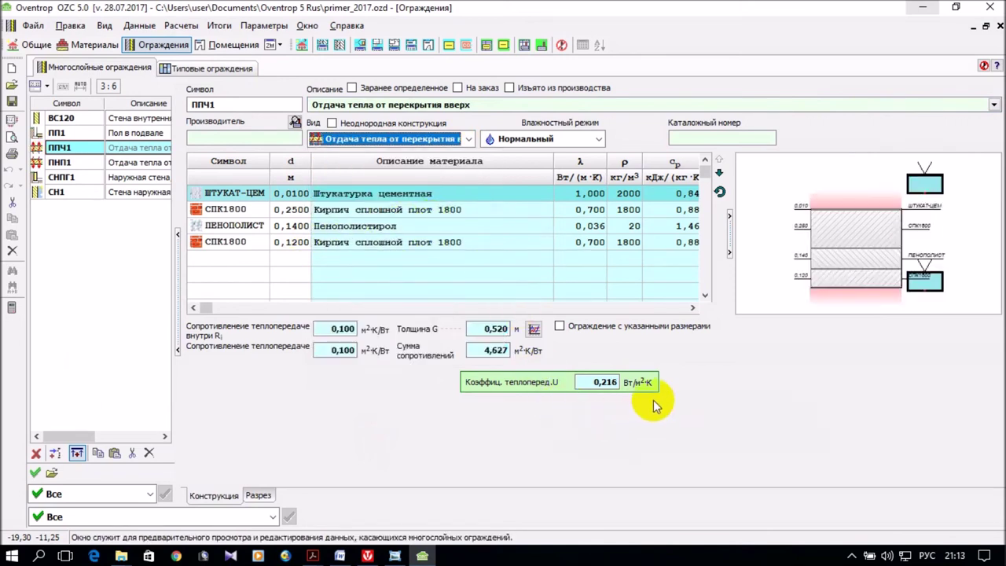
{"action": "left_click", "coordinate": [367, 556]}
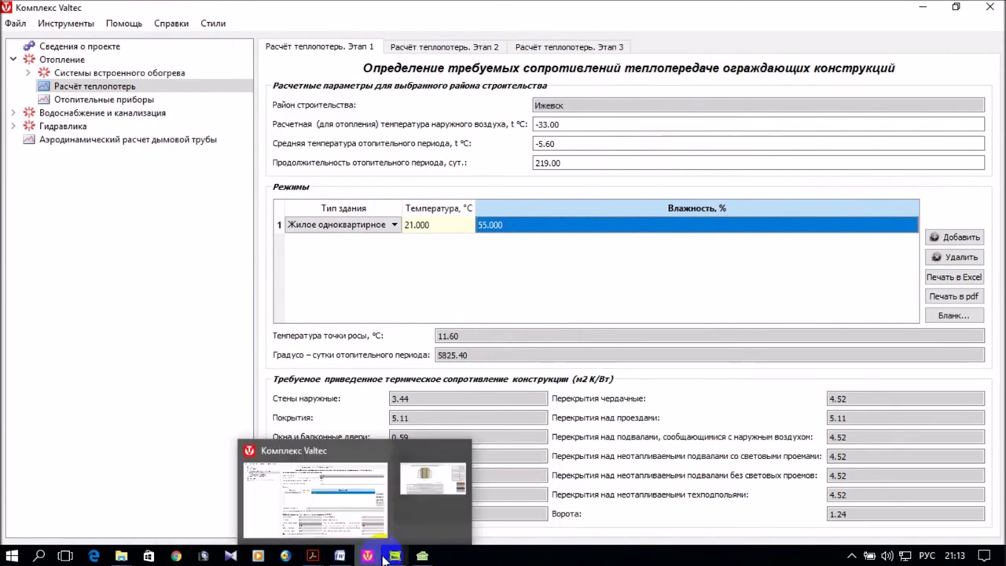
{"action": "left_click", "coordinate": [422, 556]}
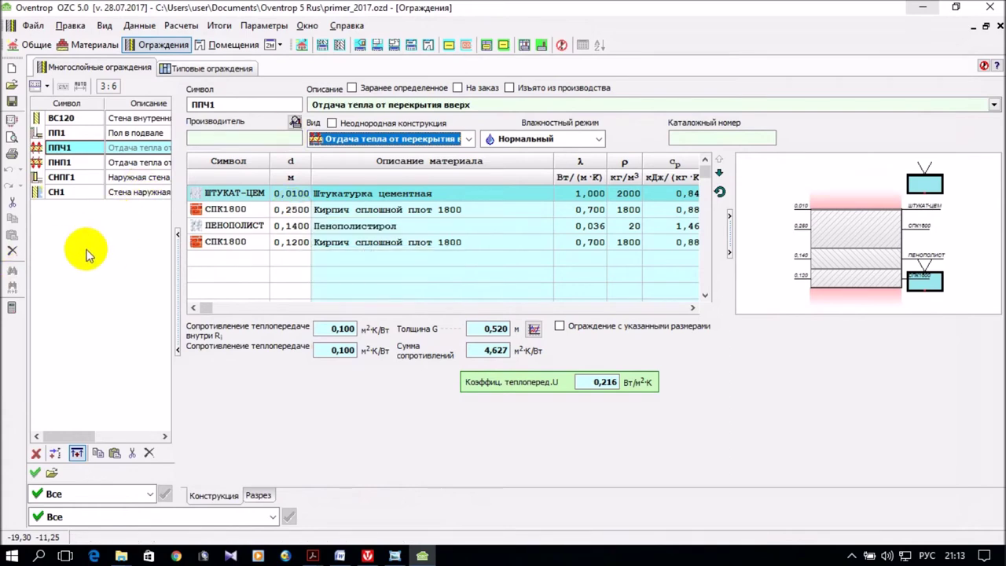
Step: Paste another copy of external wall СН1, check the house drawing, and rename the copy's symbol to К1
{"action": "right_click", "coordinate": [65, 238]}
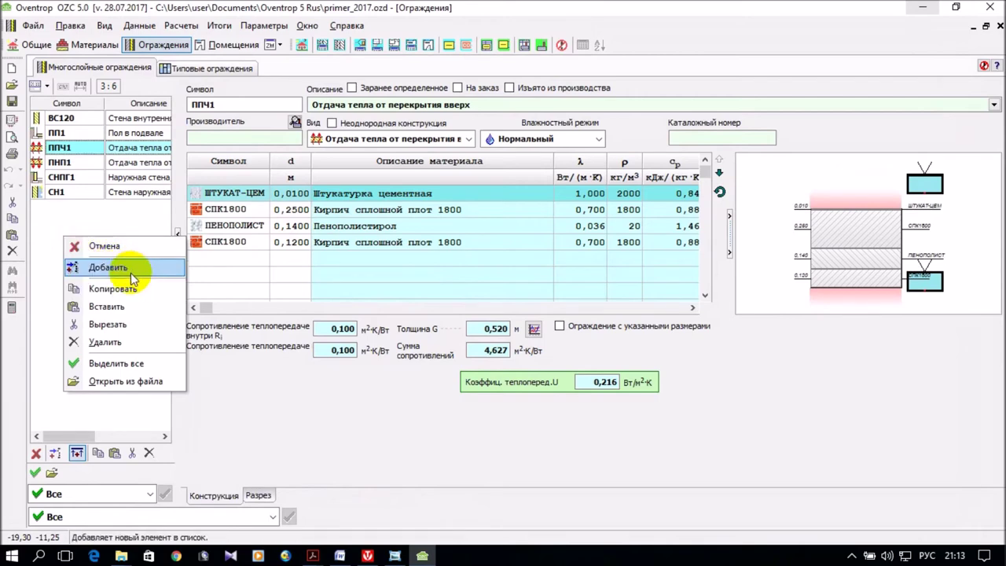
{"action": "left_click", "coordinate": [122, 307]}
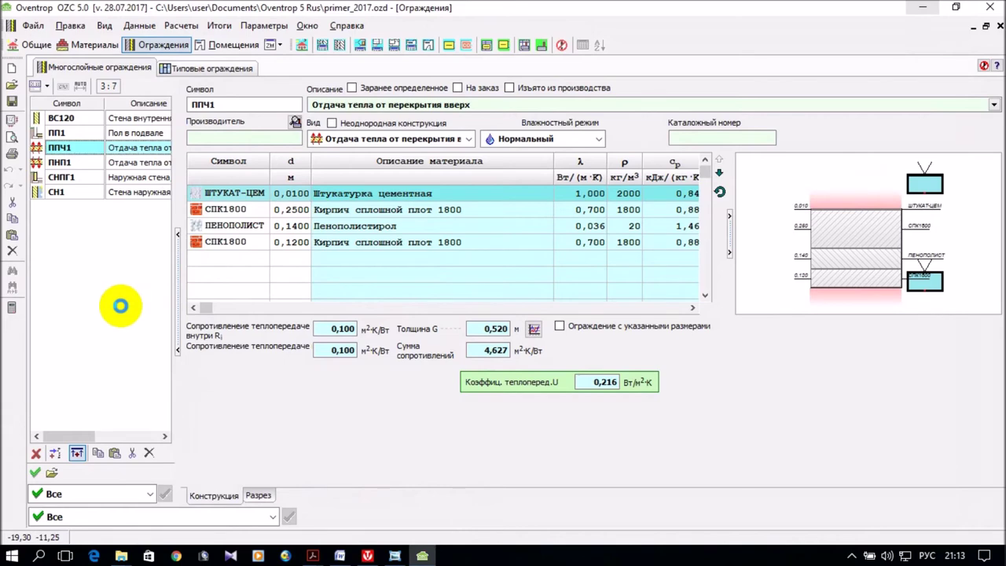
{"action": "left_click", "coordinate": [395, 555]}
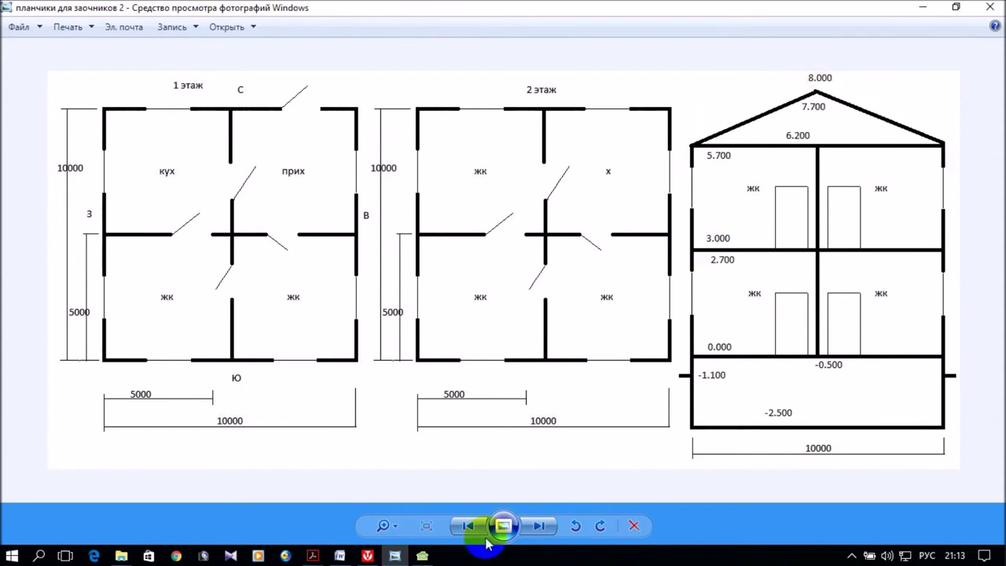
{"action": "left_click", "coordinate": [395, 555]}
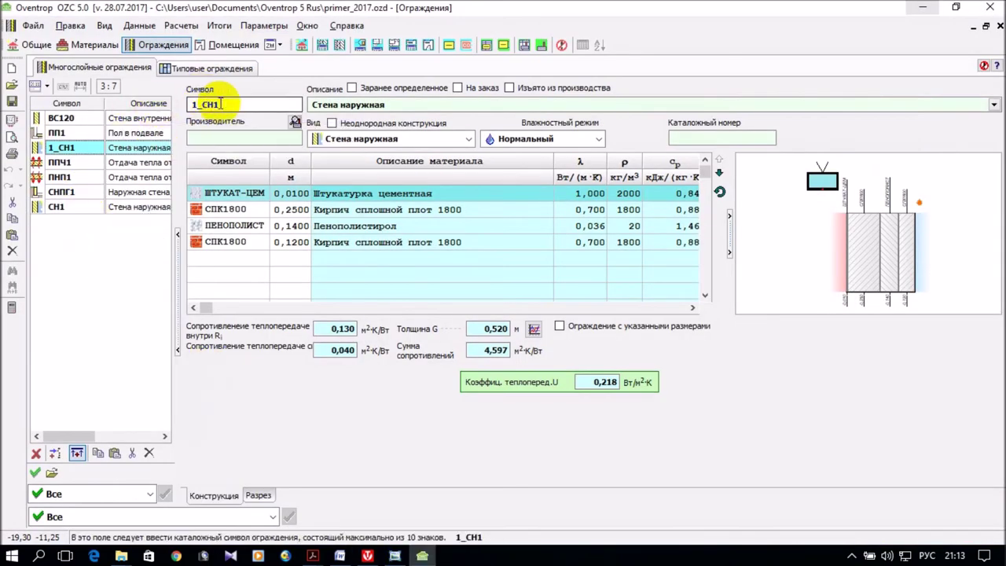
{"action": "left_click_drag", "start_coordinate": [214, 103], "coordinate": [190, 103]}
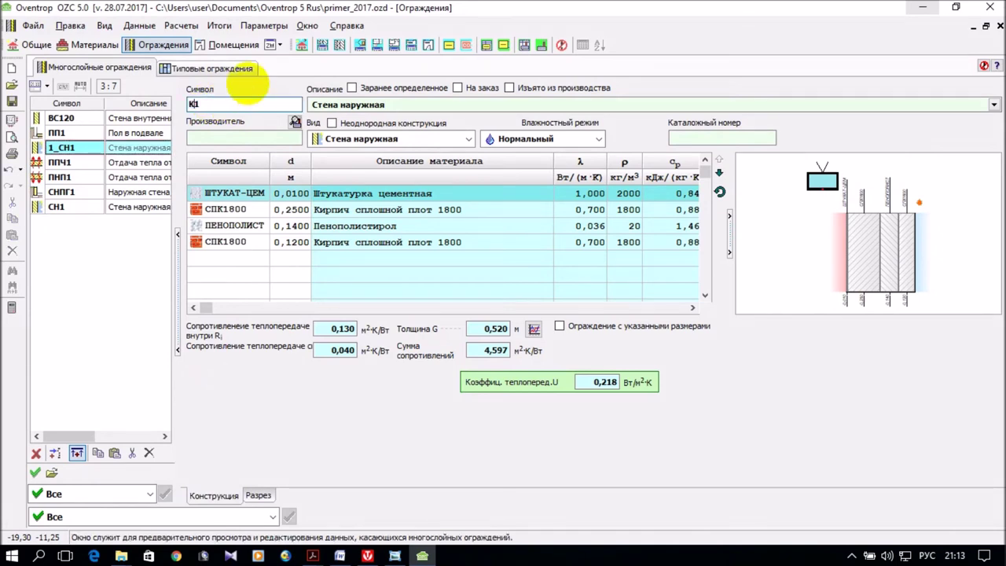
Step: Set both the description and the enclosure type of К1 to Кровля
{"action": "left_click", "coordinate": [993, 105]}
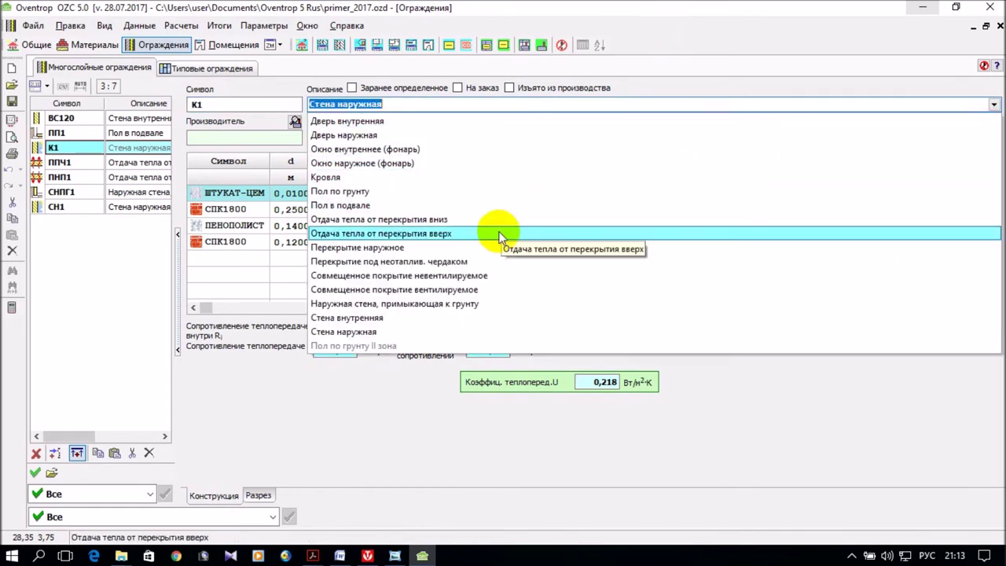
{"action": "left_click", "coordinate": [405, 176]}
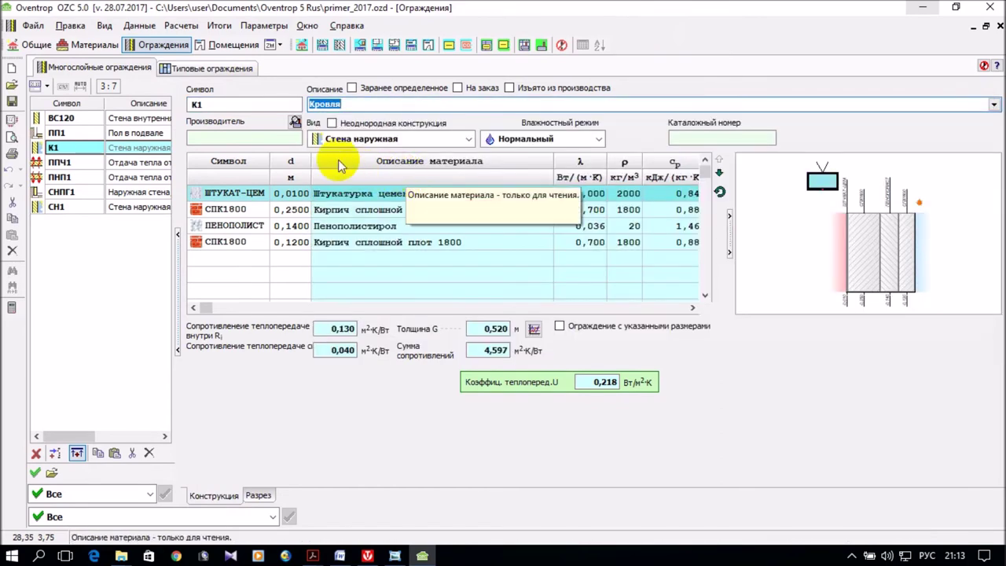
{"action": "left_click", "coordinate": [467, 140]}
{"action": "left_click", "coordinate": [465, 139]}
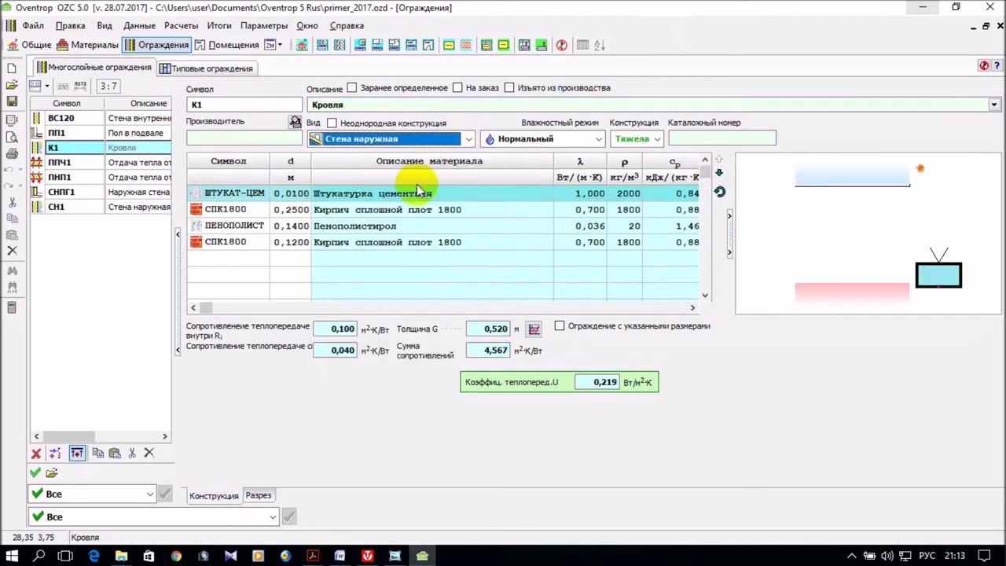
{"action": "left_click", "coordinate": [382, 241]}
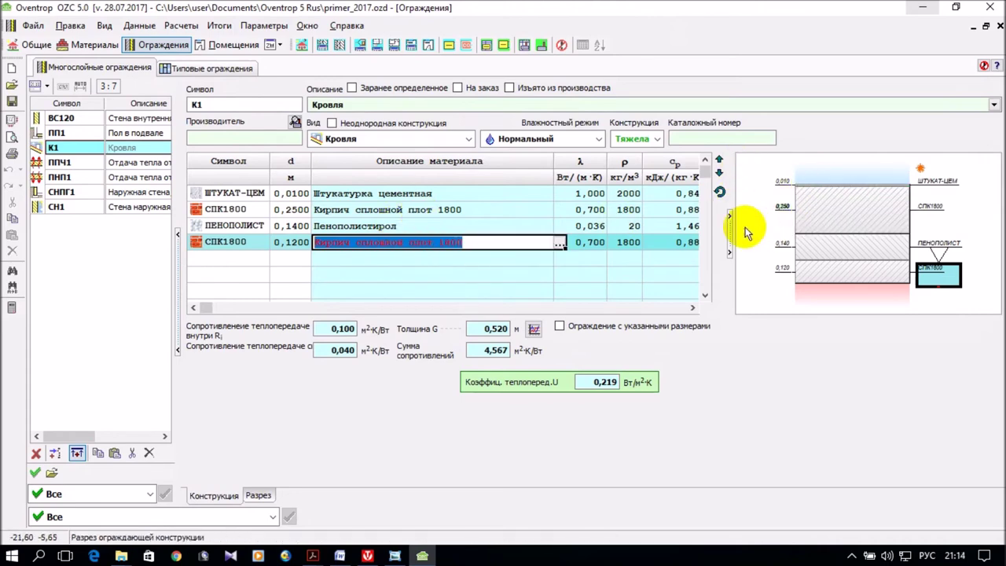
Step: Look through the Металлы group in the catalogue of homogeneous materials for К1, and close the catalogue without choosing a material
{"action": "left_click", "coordinate": [247, 256]}
{"action": "left_click", "coordinate": [275, 259]}
{"action": "left_click", "coordinate": [253, 325]}
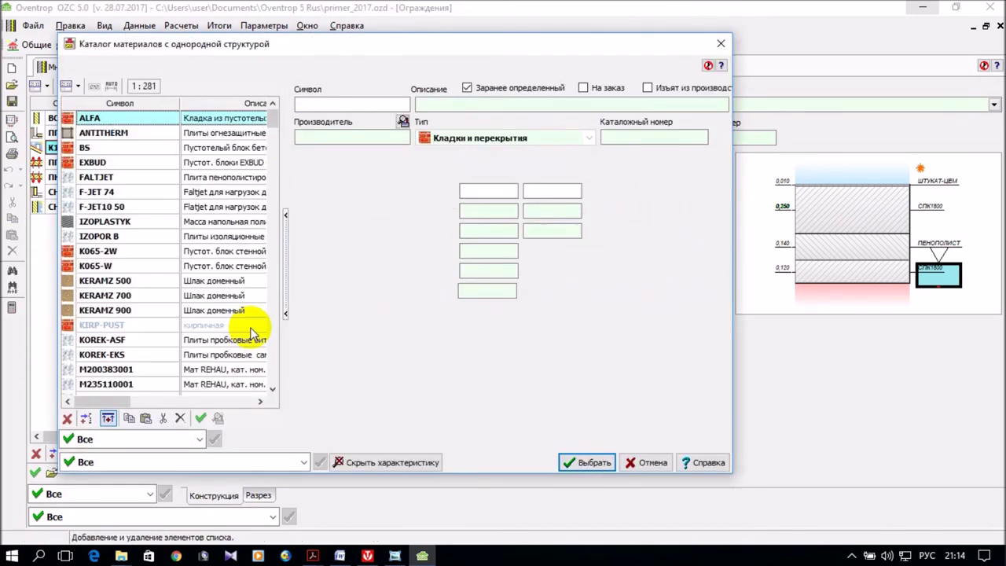
{"action": "left_click", "coordinate": [303, 462]}
{"action": "scroll", "coordinate": [258, 397], "scroll_direction": "down", "scroll_amount": 2}
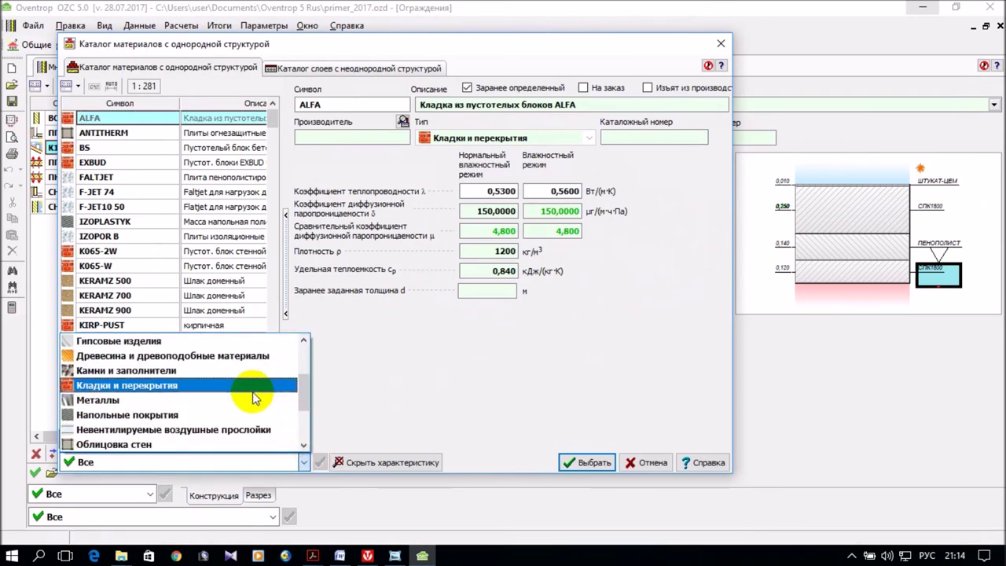
{"action": "left_click", "coordinate": [243, 400]}
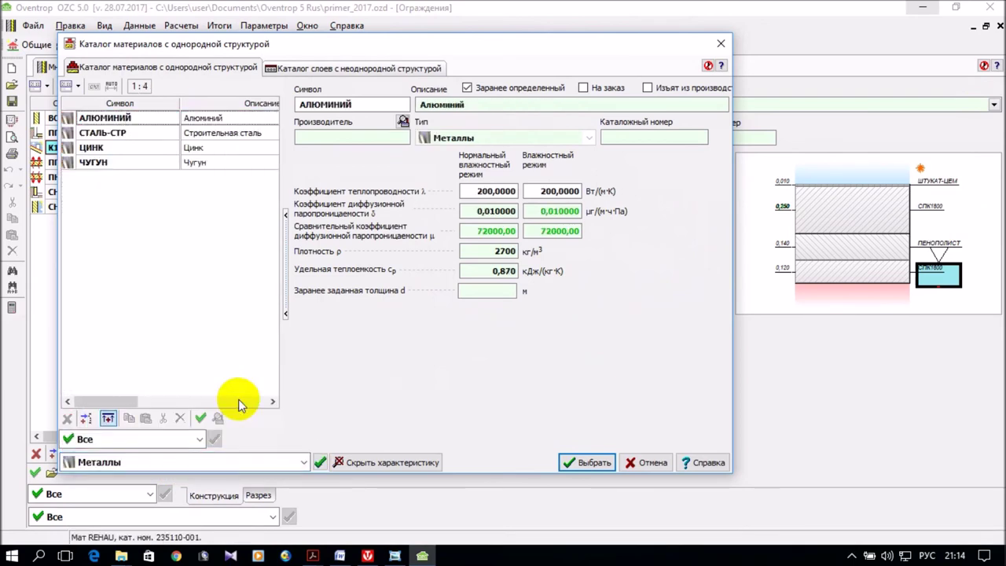
{"action": "left_click", "coordinate": [639, 470]}
Step: Compare the total resistance of roof К1 with Valtec's required values, and examine the house section drawing
{"action": "left_click", "coordinate": [290, 227]}
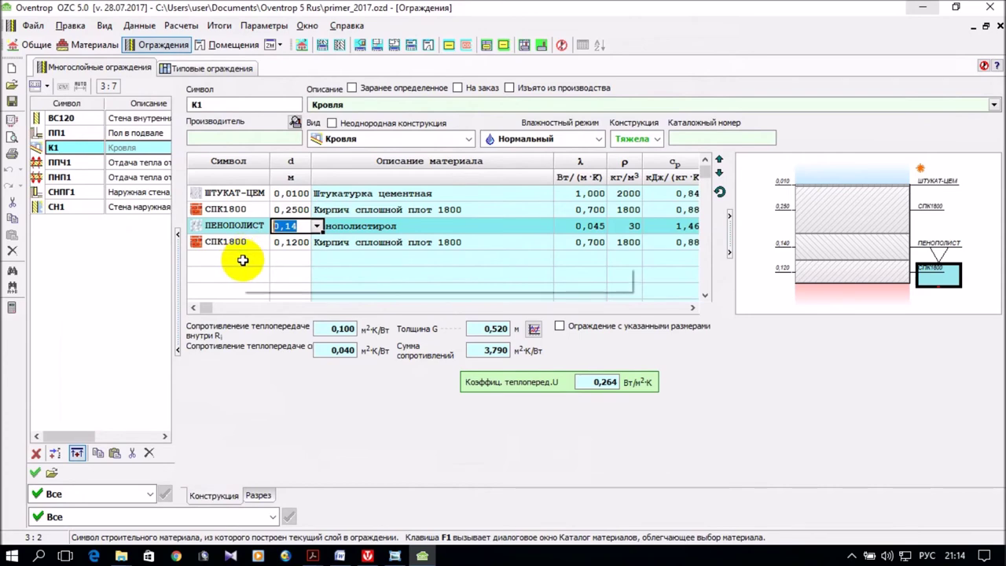
{"action": "left_click", "coordinate": [491, 352]}
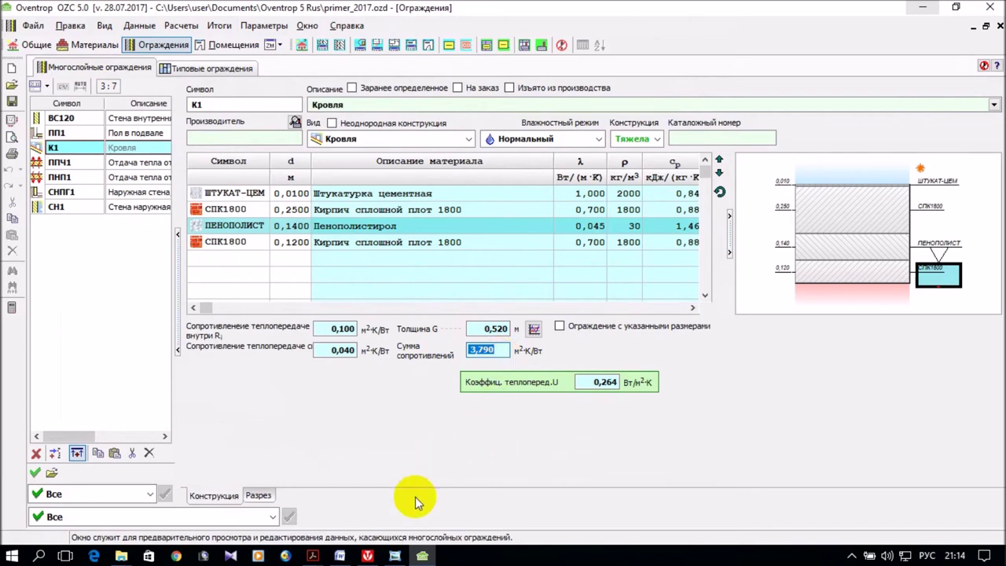
{"action": "left_click", "coordinate": [395, 556]}
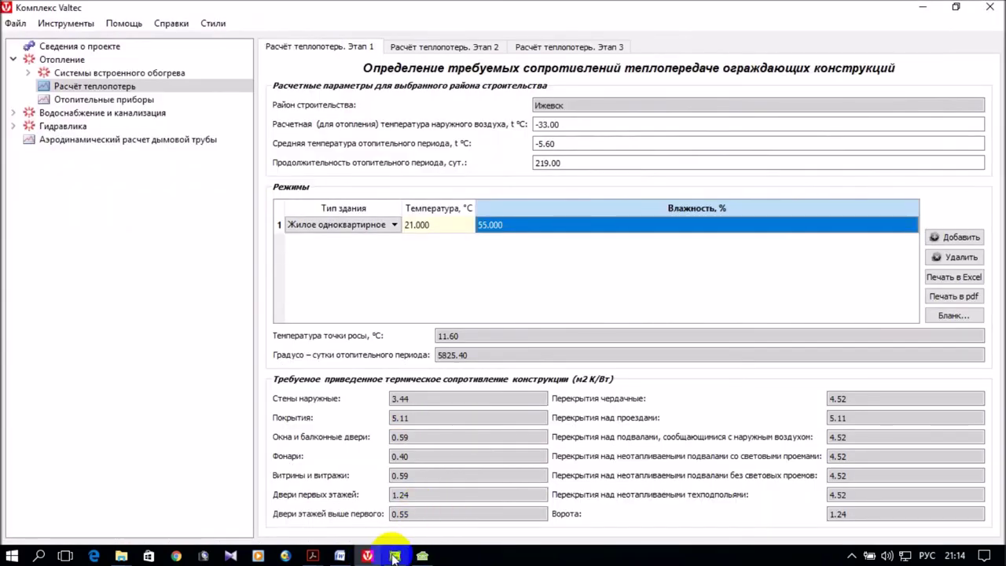
{"action": "left_click", "coordinate": [368, 556]}
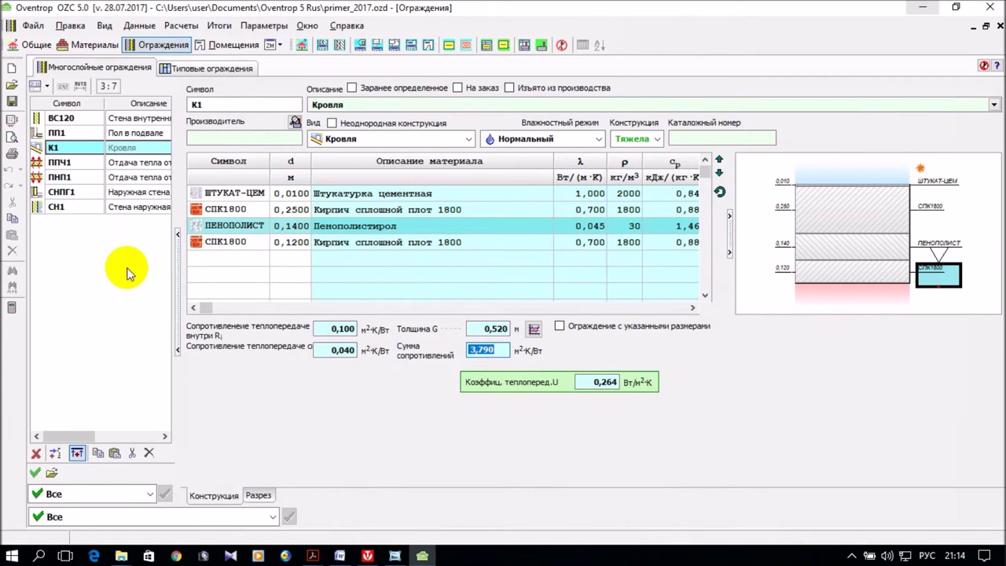
{"action": "left_click", "coordinate": [395, 556]}
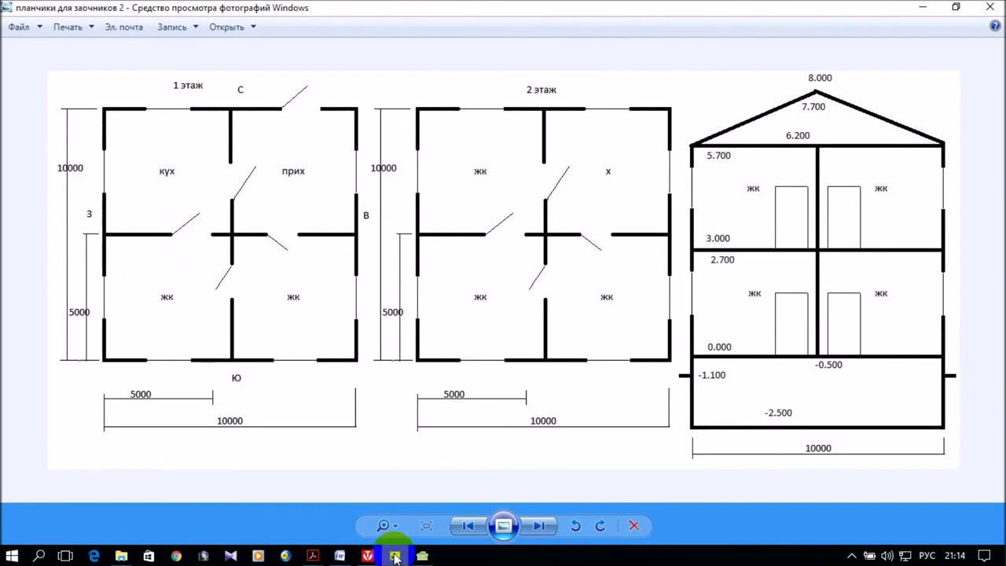
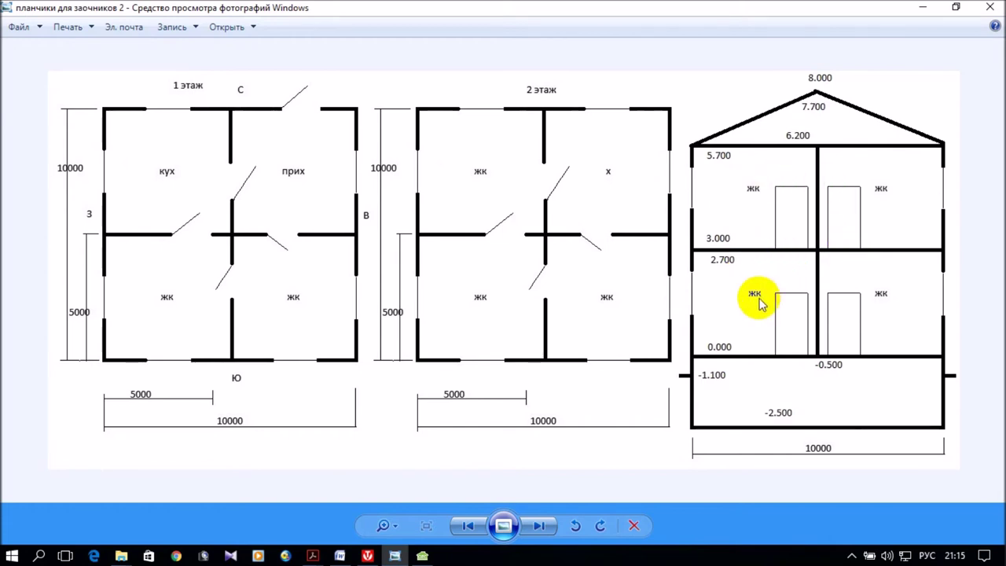
{"action": "left_click", "coordinate": [923, 8]}
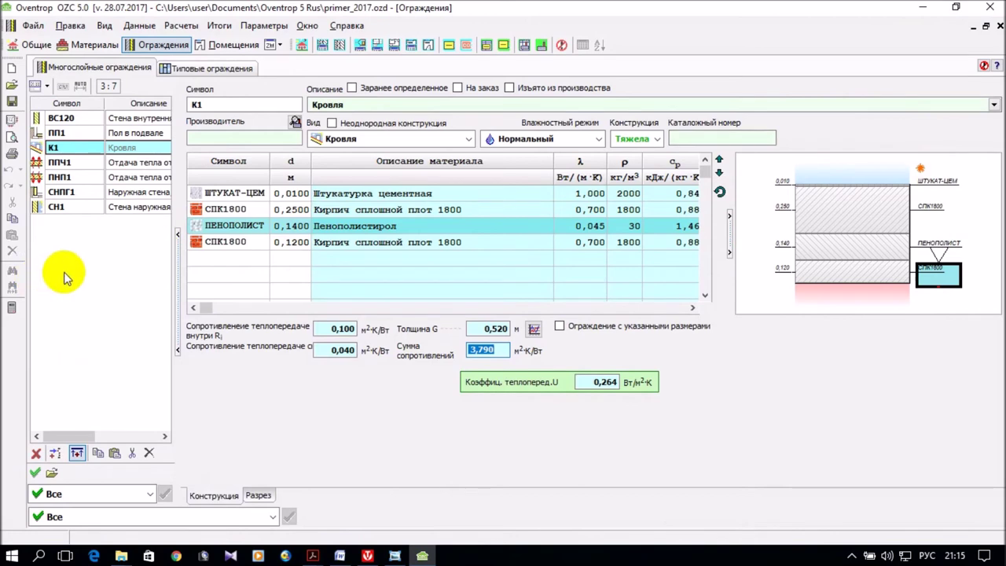
Step: Add a new typical enclosure (Типовые ограждения) and give it the symbol СП2Х1.5
{"action": "left_click", "coordinate": [63, 437]}
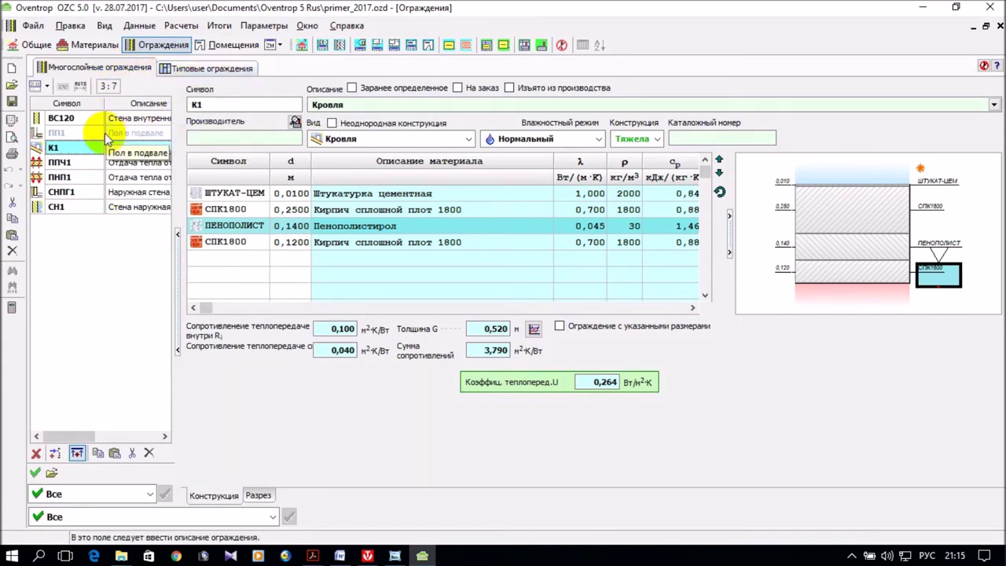
{"action": "left_click", "coordinate": [185, 68]}
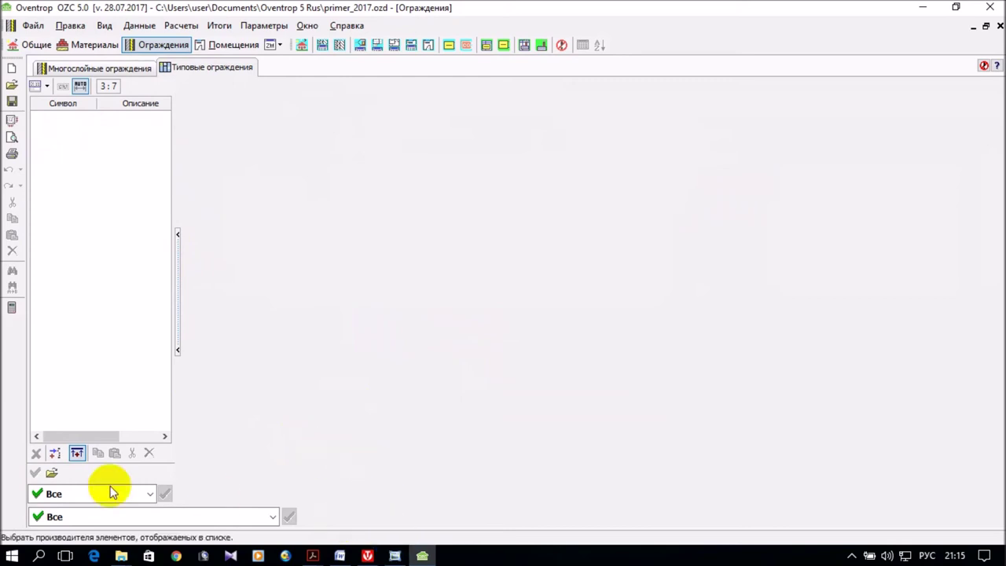
{"action": "left_click", "coordinate": [56, 455]}
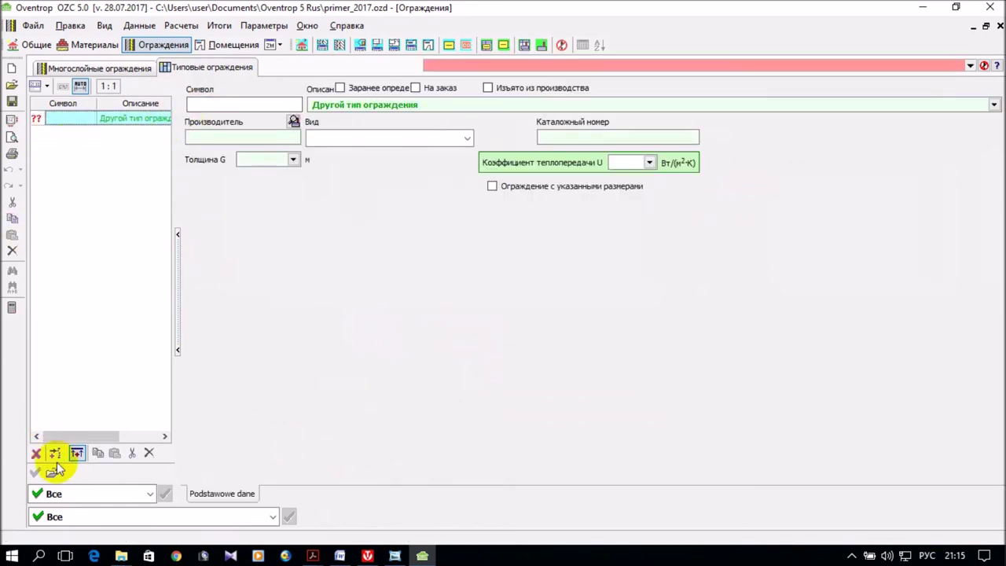
{"action": "left_click", "coordinate": [207, 105]}
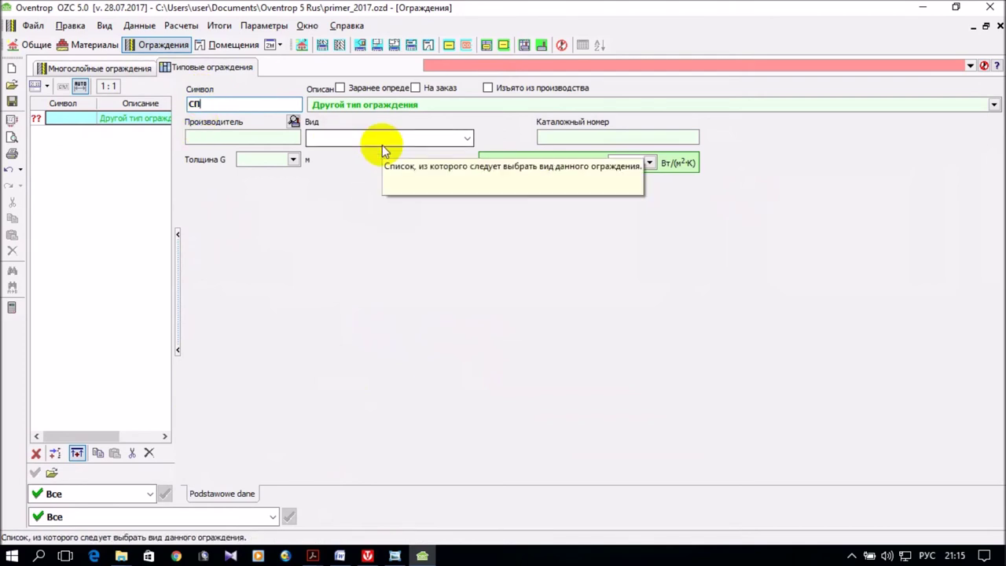
{"action": "type", "text": "2"}
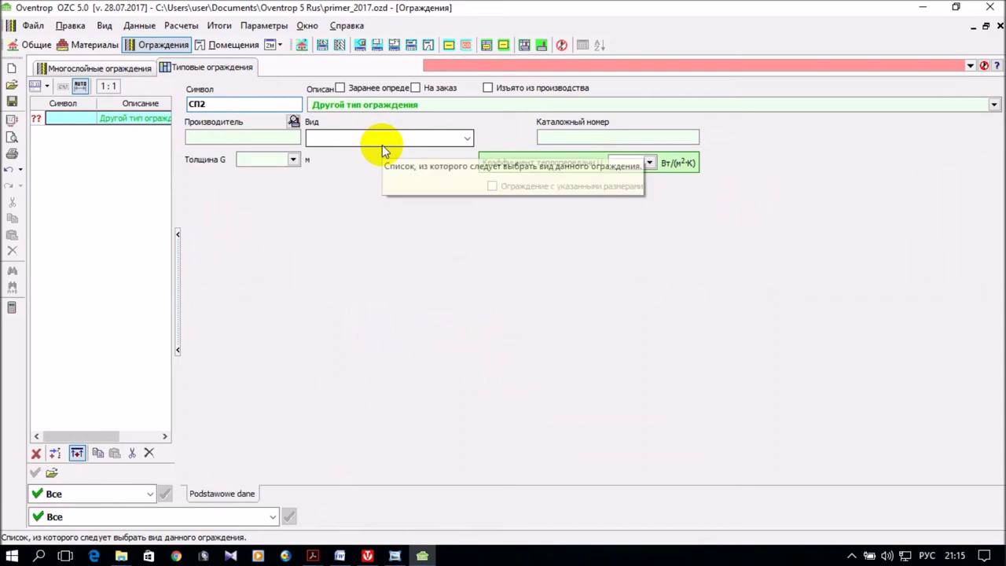
{"action": "type", "text": "Х"}
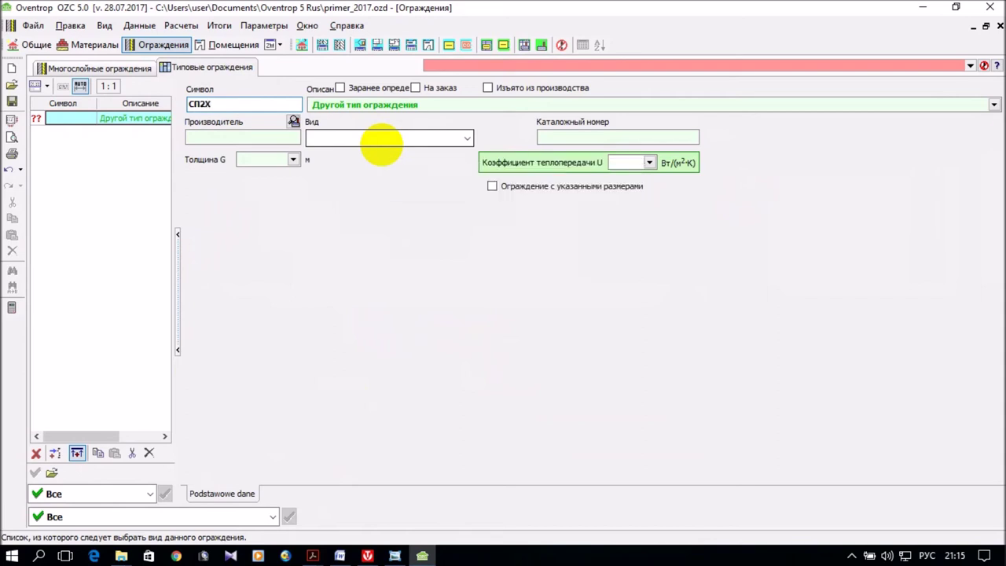
{"action": "type", "text": "1"}
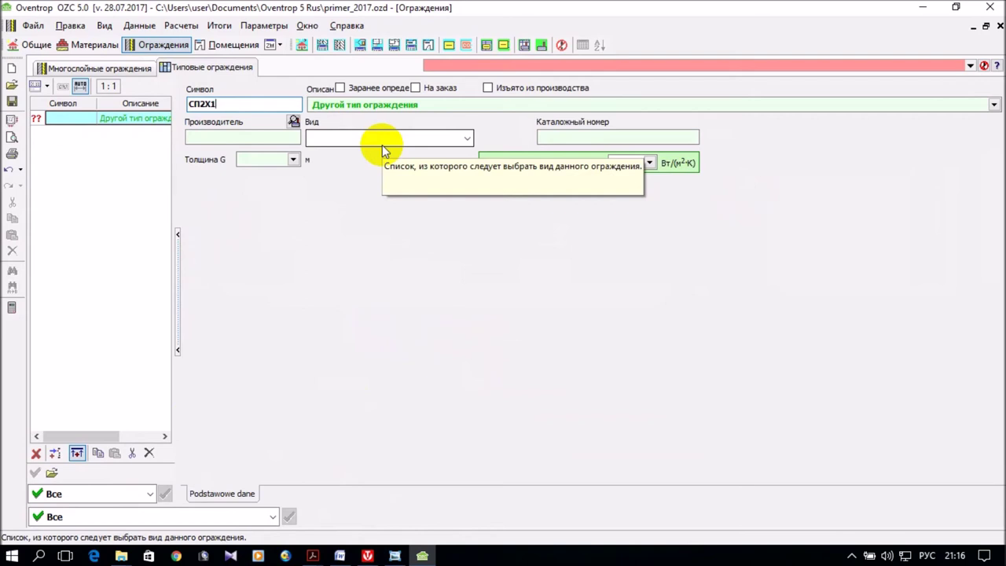
{"action": "type", "text": ".5"}
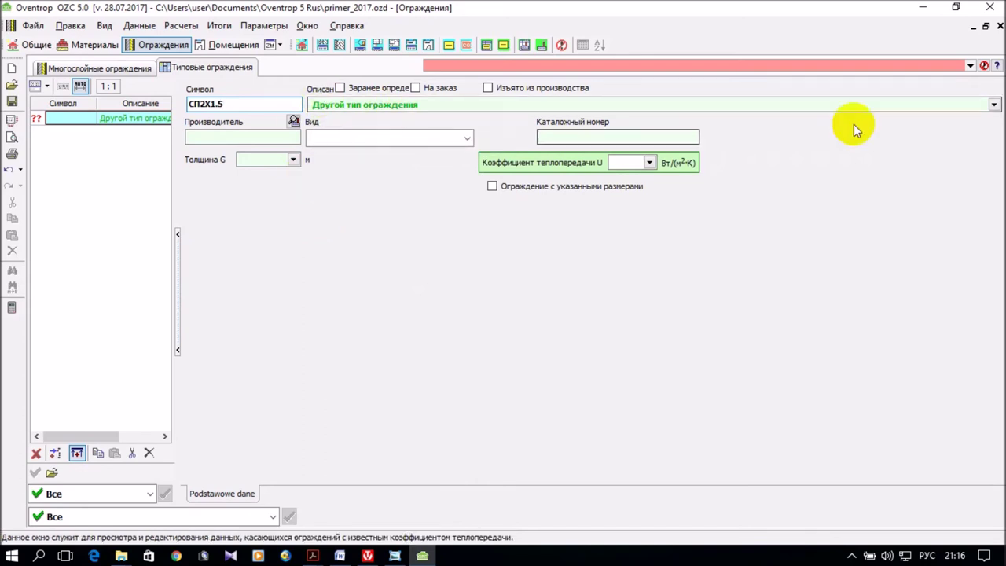
Step: Set both the description and the type of СП2Х1.5 to Окно наружное (фонарь), consulting the house drawing
{"action": "left_click", "coordinate": [994, 104]}
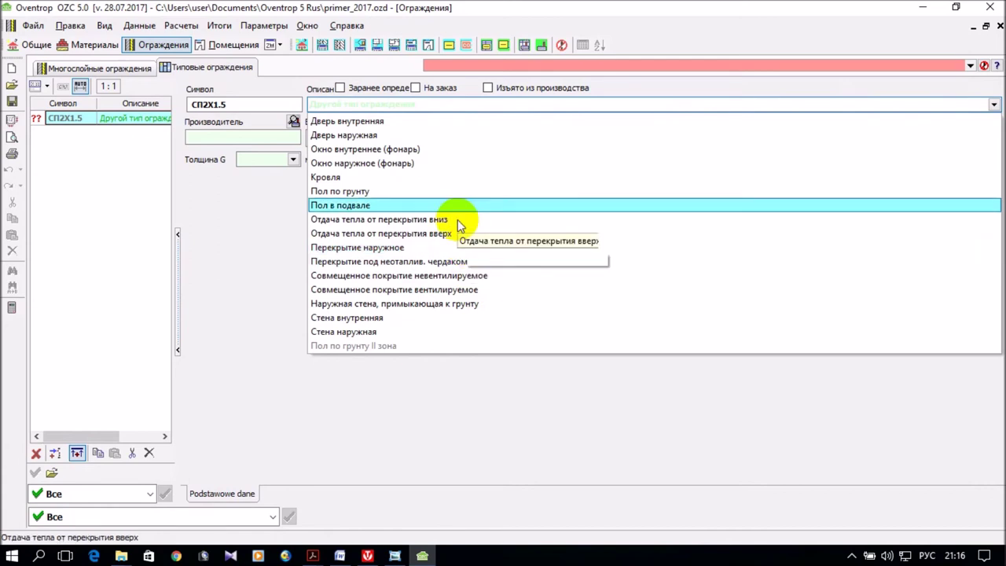
{"action": "left_click", "coordinate": [438, 164]}
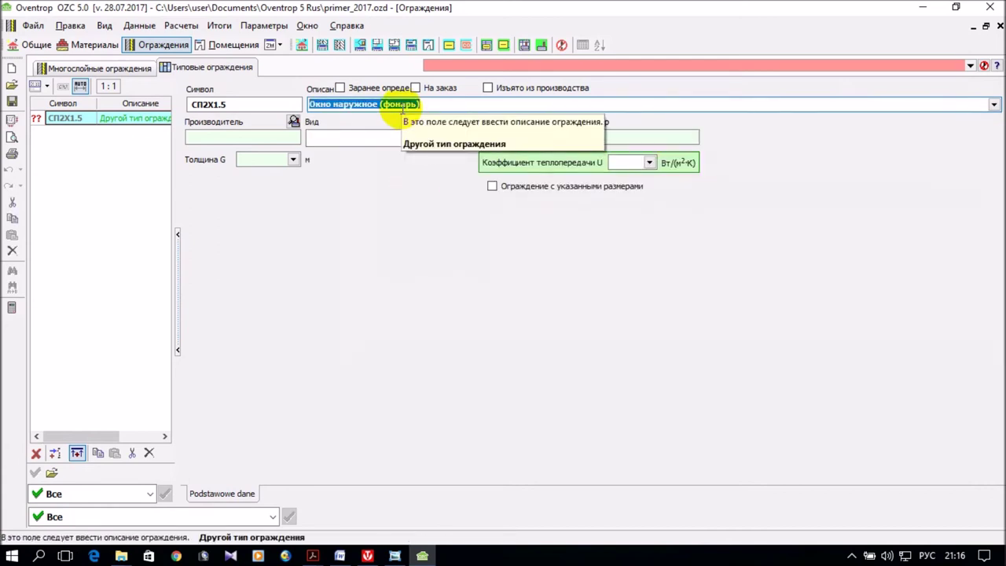
{"action": "left_click", "coordinate": [395, 555]}
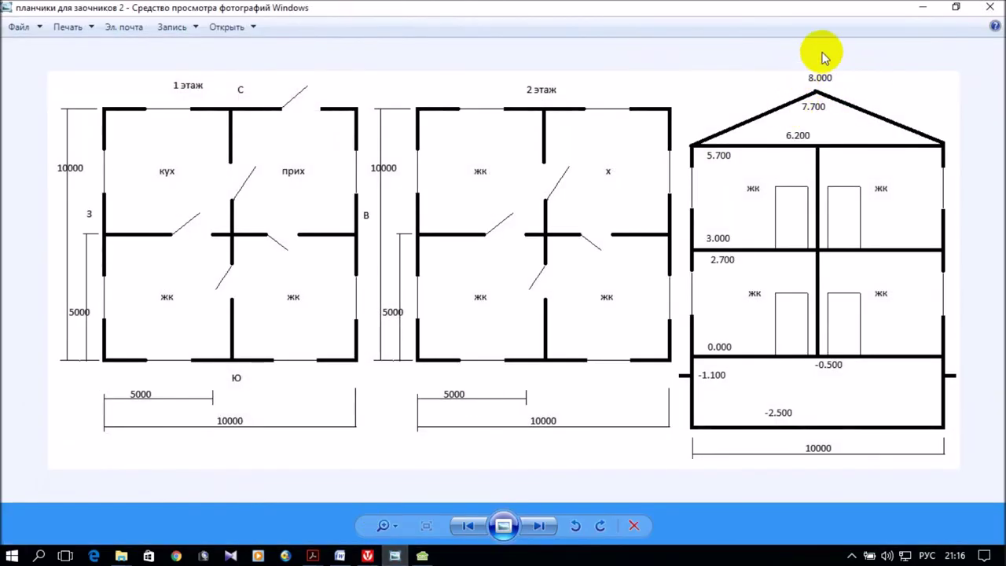
{"action": "left_click", "coordinate": [421, 555]}
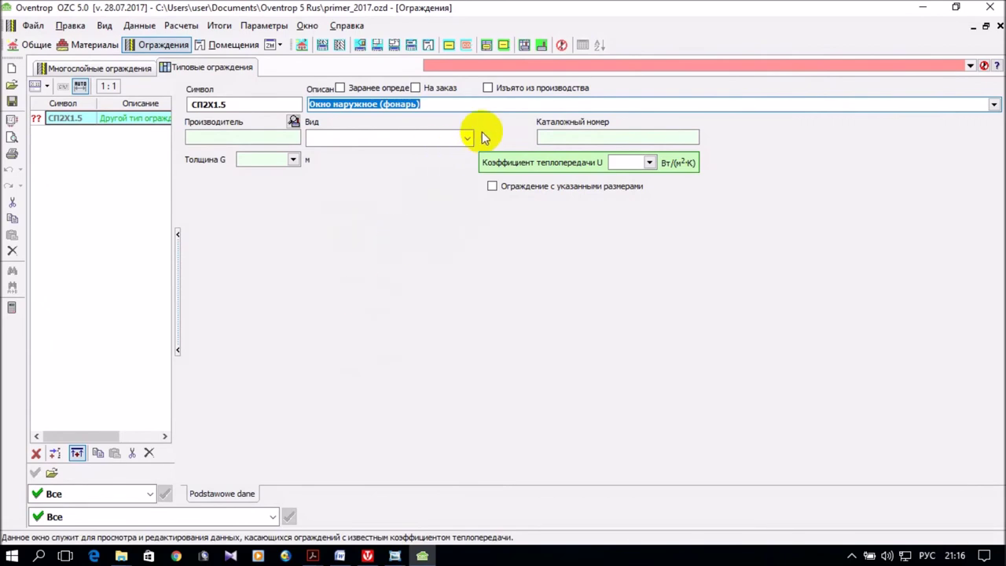
{"action": "left_click", "coordinate": [466, 138]}
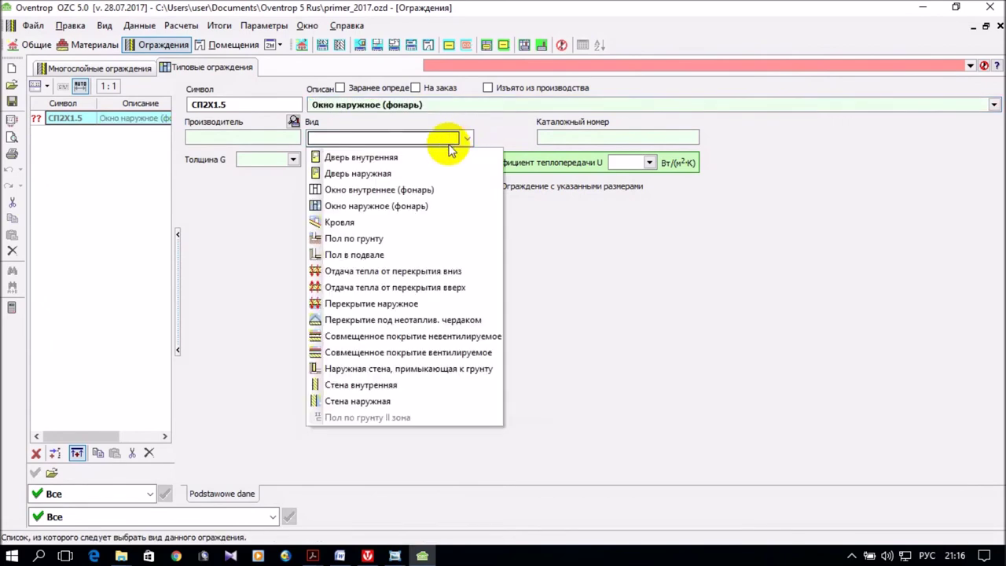
{"action": "left_click", "coordinate": [405, 206]}
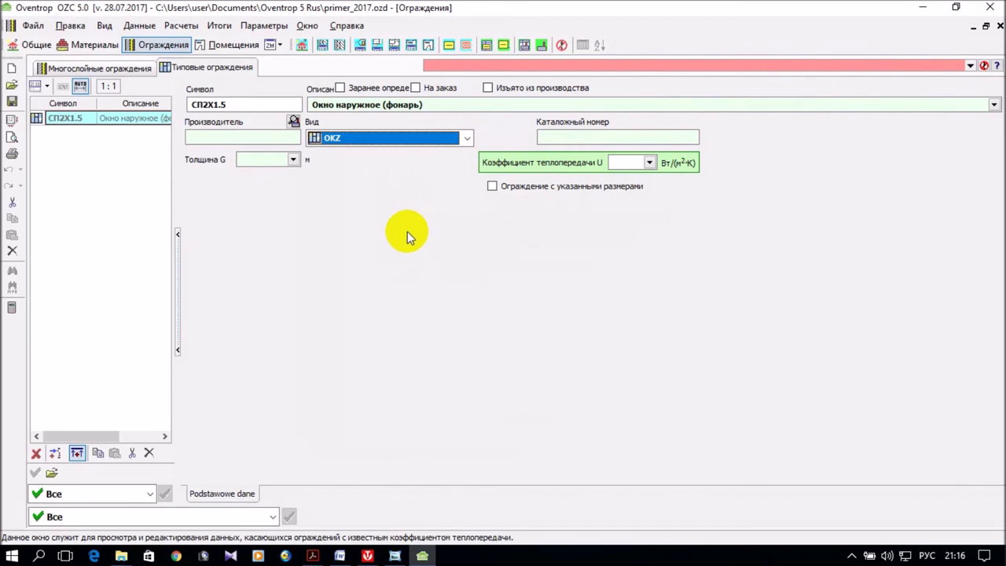
Step: Check Valtec's required thermal resistance for windows and balcony doors as a reference for the heat transfer coefficient of СП2Х1.5
{"action": "left_click", "coordinate": [615, 162]}
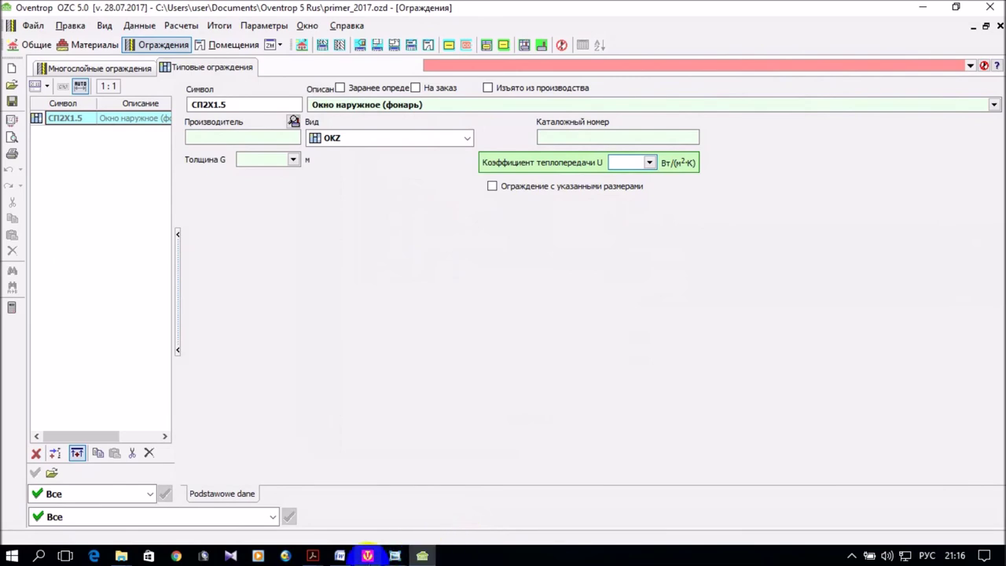
{"action": "left_click", "coordinate": [367, 556]}
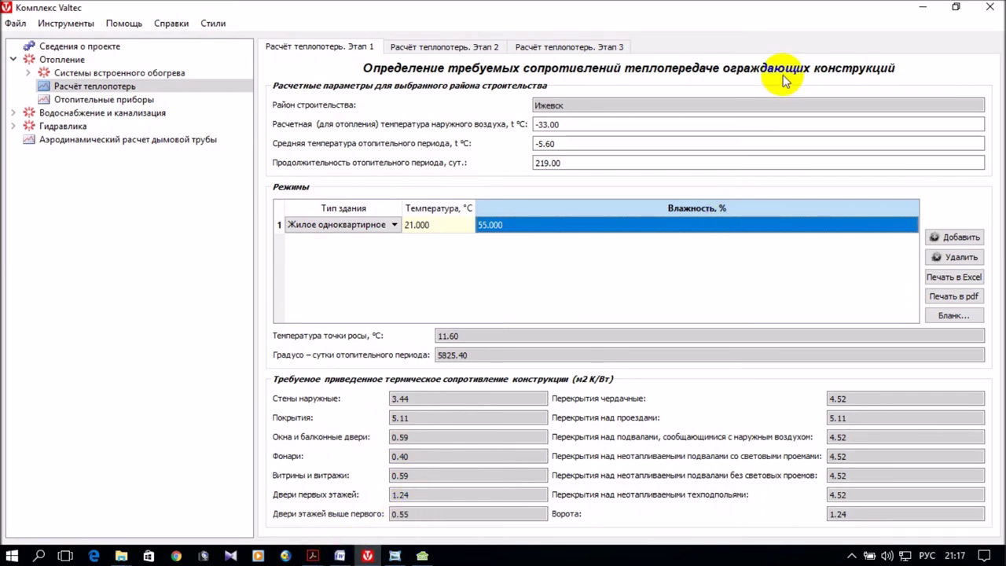
{"action": "left_click", "coordinate": [921, 11]}
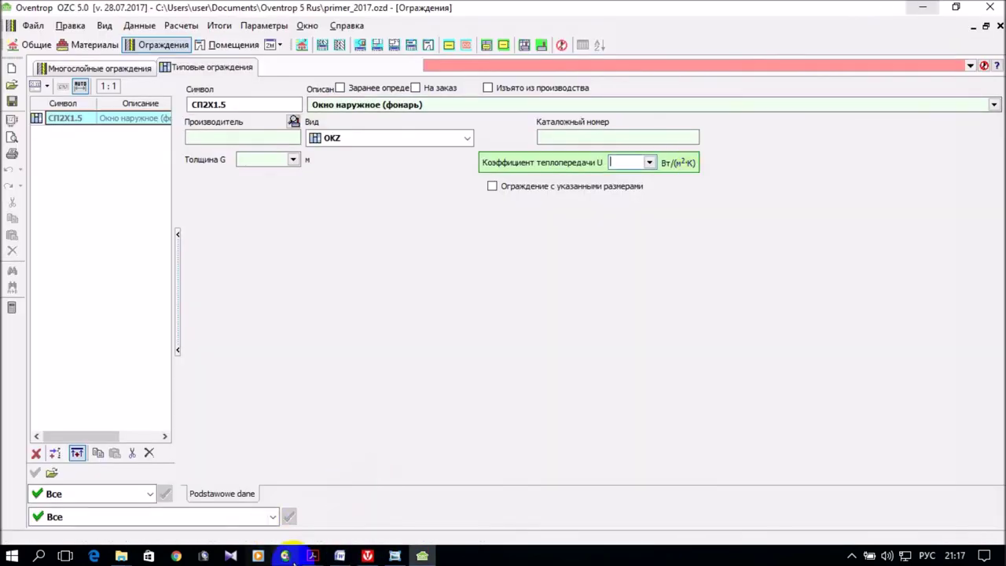
Step: Open the СП 50.13330.2012 PDF and find the appendix on translucent enclosing structures (Приложение К) in its table of contents
{"action": "mouse_move", "coordinate": [309, 559]}
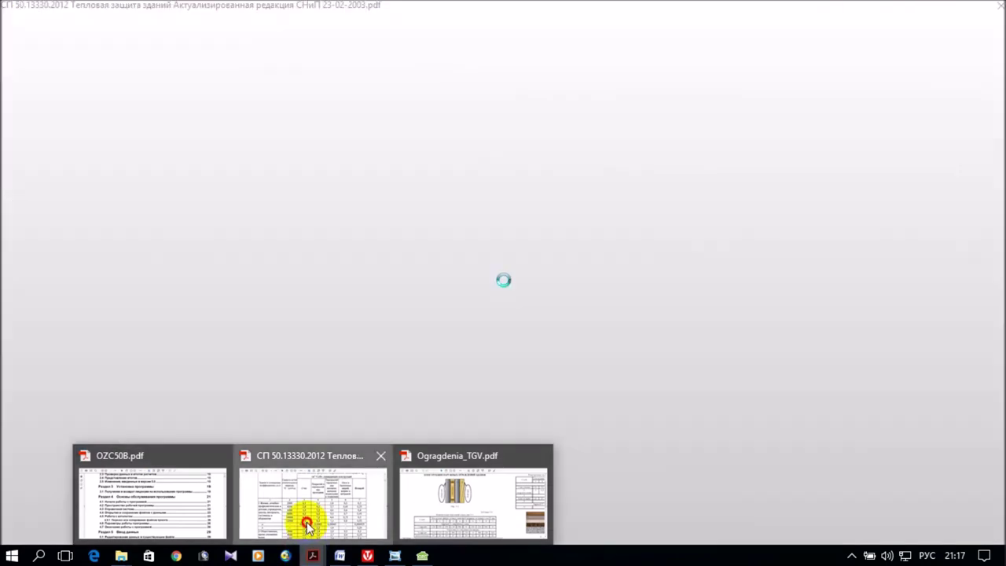
{"action": "left_click", "coordinate": [307, 518]}
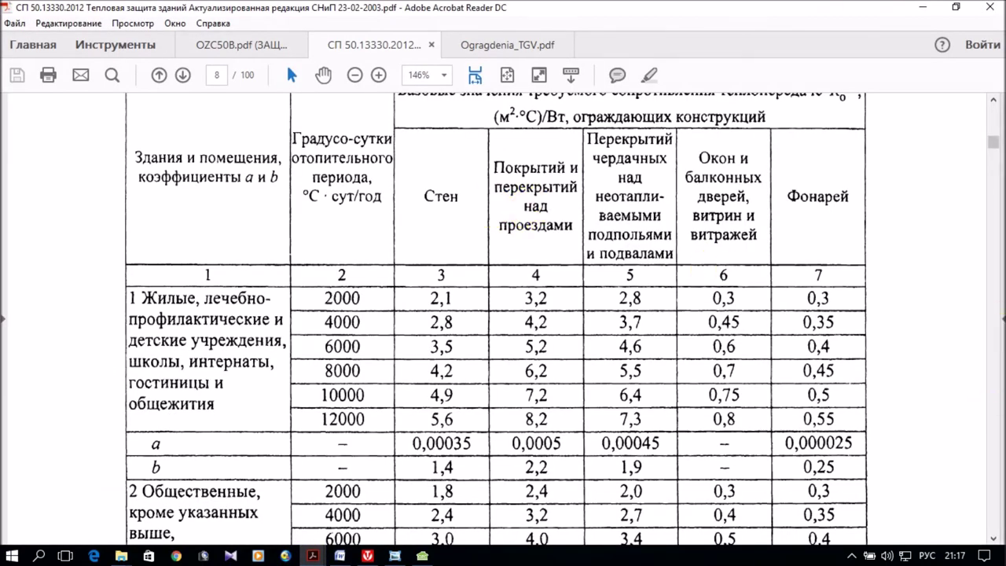
{"action": "left_click_drag", "start_coordinate": [993, 149], "coordinate": [994, 110]}
{"action": "scroll", "coordinate": [720, 252], "scroll_direction": "down", "scroll_amount": 10}
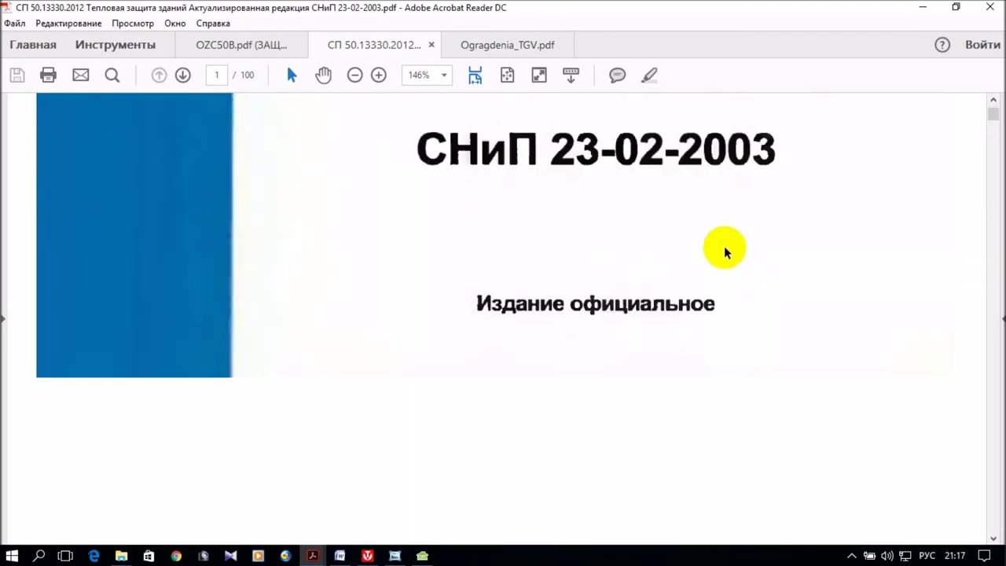
{"action": "scroll", "coordinate": [723, 252], "scroll_direction": "down", "scroll_amount": 12}
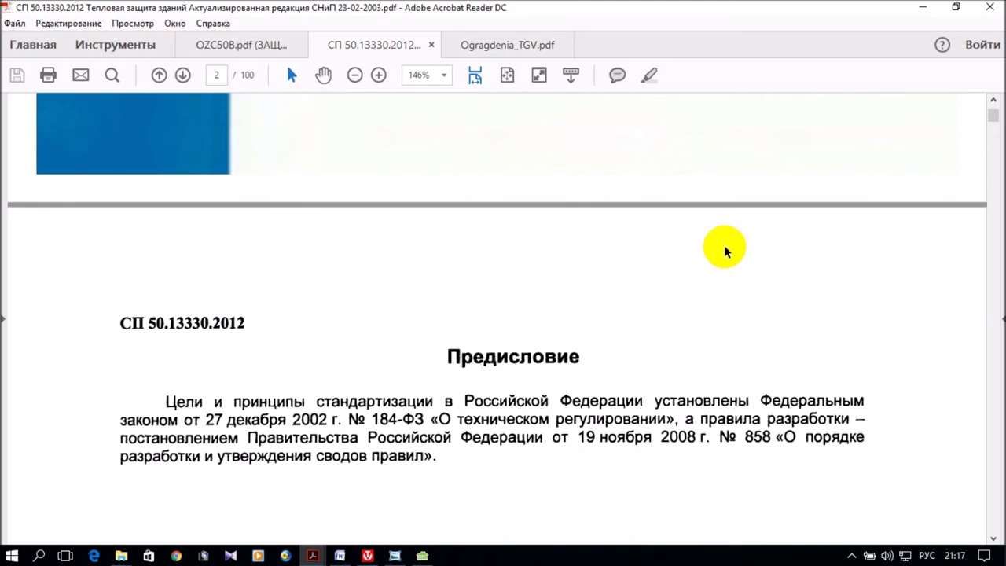
{"action": "scroll", "coordinate": [723, 252], "scroll_direction": "down", "scroll_amount": 12}
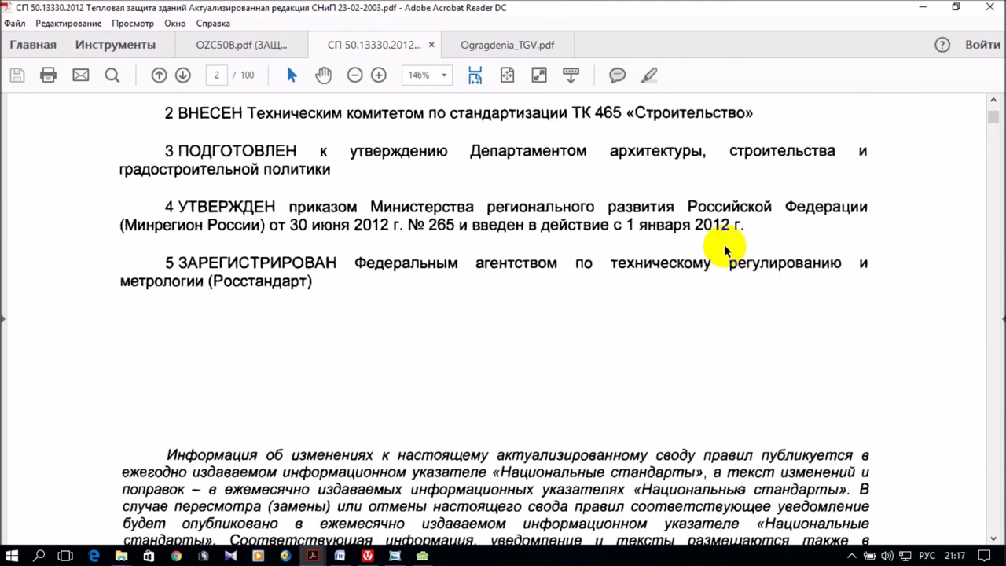
{"action": "scroll", "coordinate": [725, 252], "scroll_direction": "down", "scroll_amount": 12}
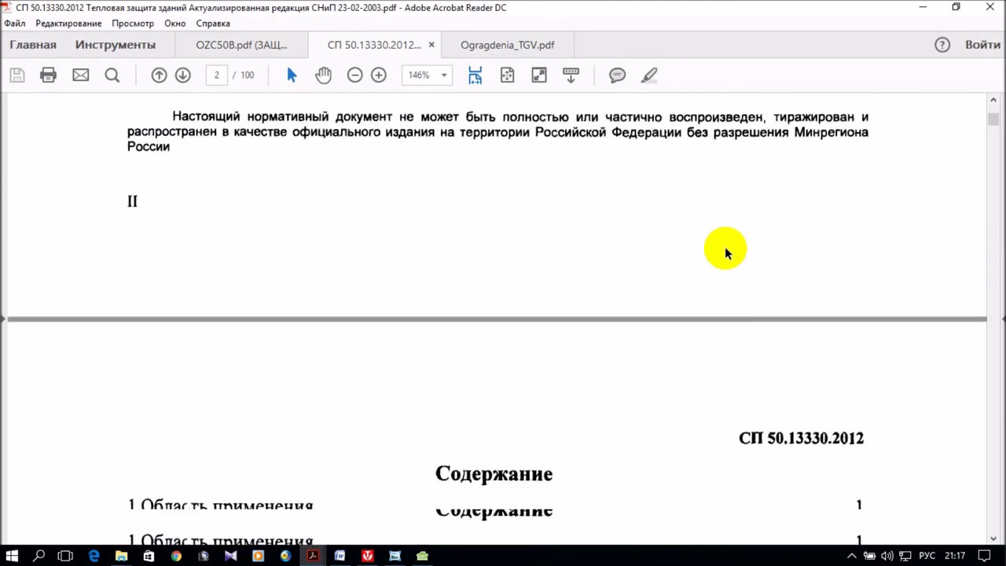
{"action": "scroll", "coordinate": [724, 252], "scroll_direction": "down", "scroll_amount": 10}
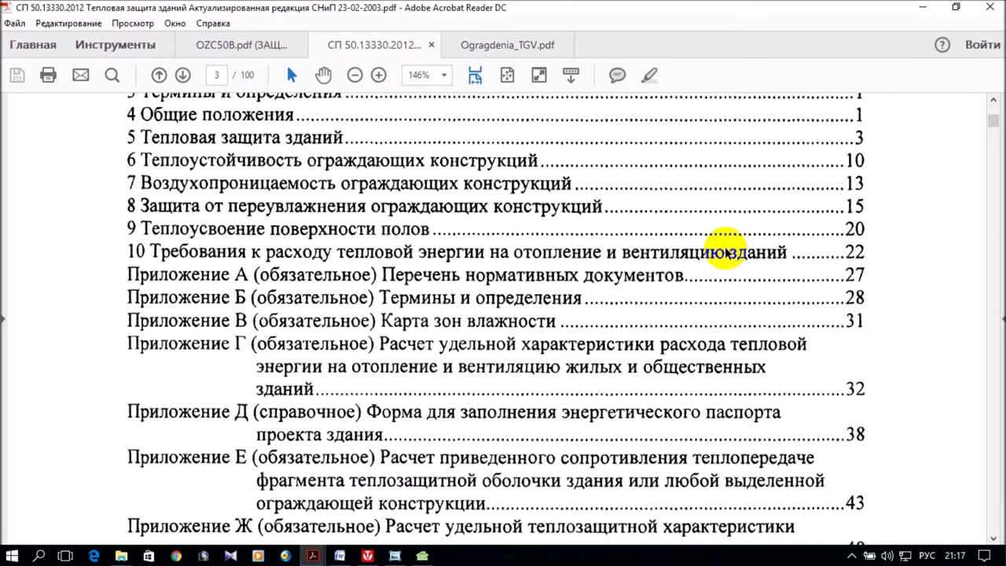
{"action": "scroll", "coordinate": [729, 245], "scroll_direction": "down", "scroll_amount": 1}
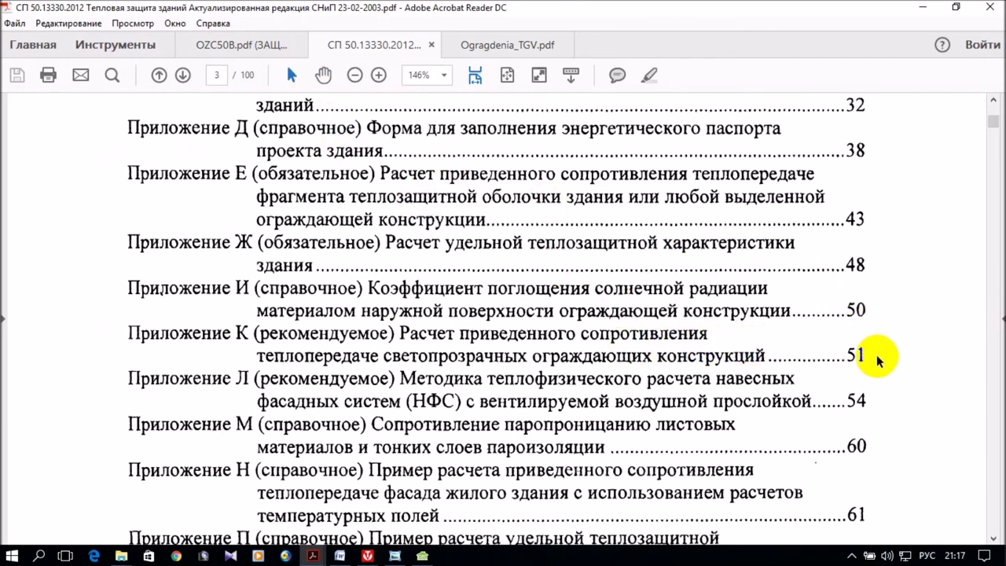
Step: Go to page 54 of СП 50.13330.2012 and find the table of glazing unit resistances in Приложение К
{"action": "left_click", "coordinate": [218, 74]}
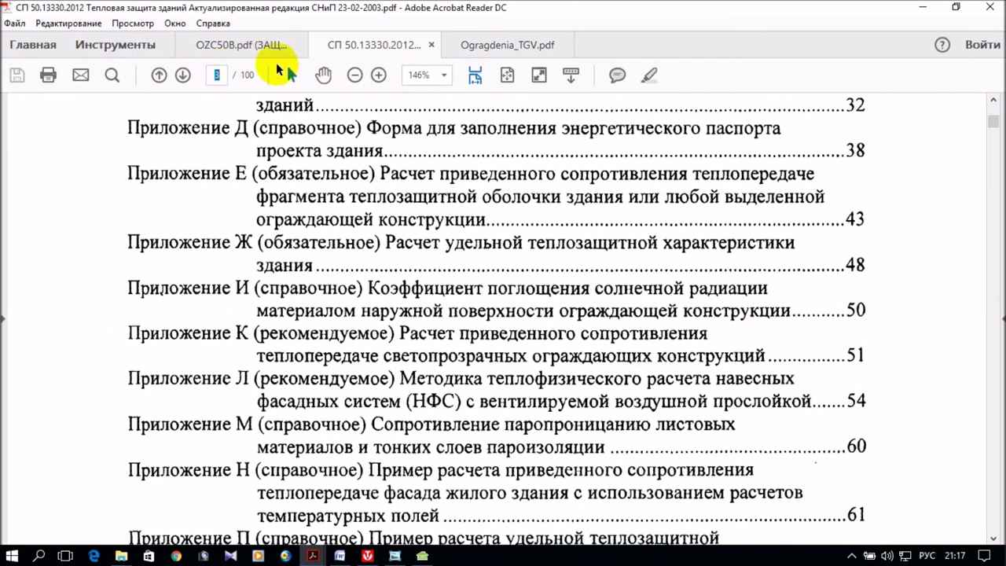
{"action": "type", "text": "54"}
{"action": "key", "text": "Return"}
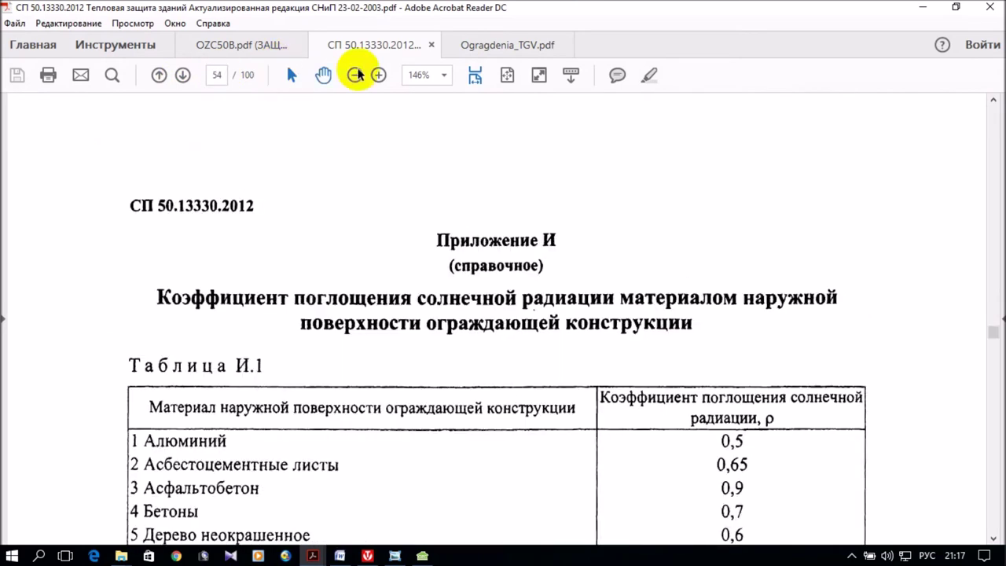
{"action": "scroll", "coordinate": [643, 238], "scroll_direction": "down", "scroll_amount": 15}
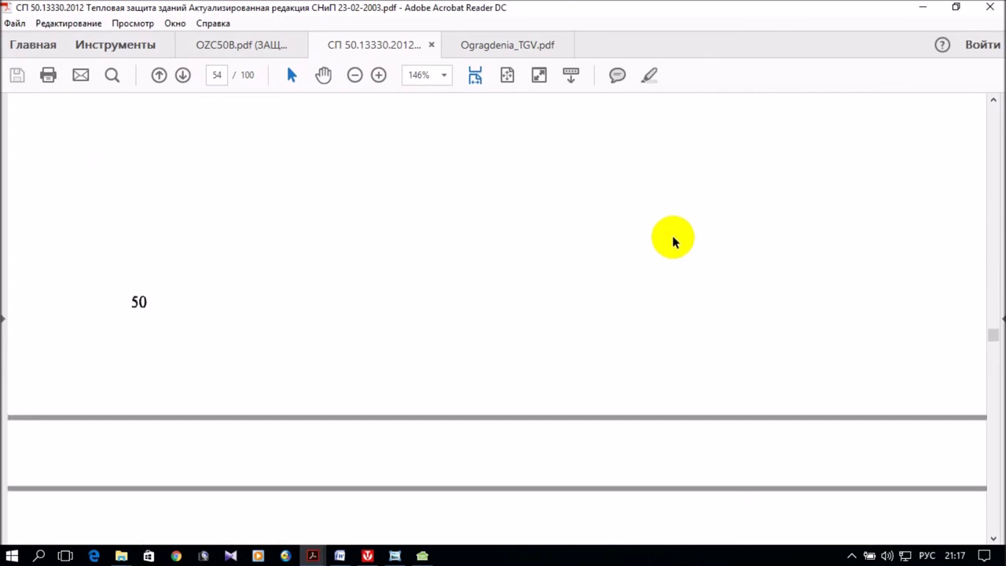
{"action": "scroll", "coordinate": [669, 239], "scroll_direction": "down", "scroll_amount": 5}
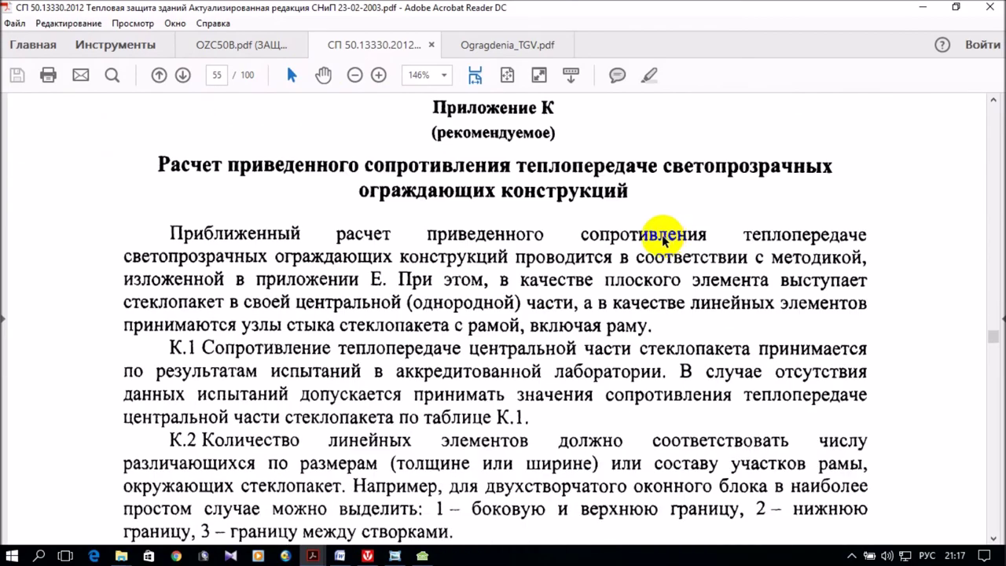
{"action": "scroll", "coordinate": [719, 266], "scroll_direction": "down", "scroll_amount": 10}
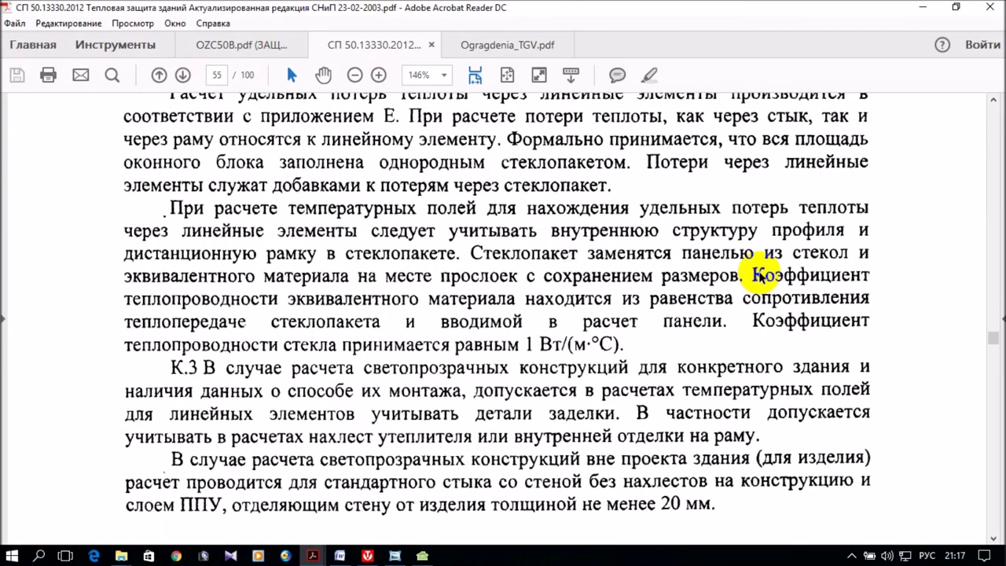
{"action": "scroll", "coordinate": [761, 272], "scroll_direction": "down", "scroll_amount": 15}
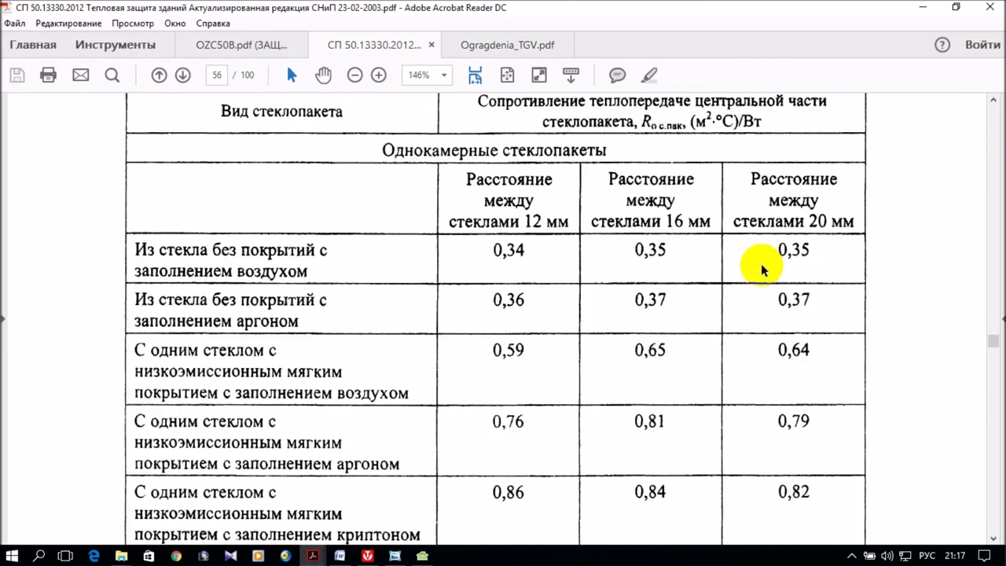
Step: Compare the heat transfer resistances of the single-chamber and double-chamber glazing units by coating, gas filling and distance between panes
{"action": "scroll", "coordinate": [761, 271], "scroll_direction": "up", "scroll_amount": 4}
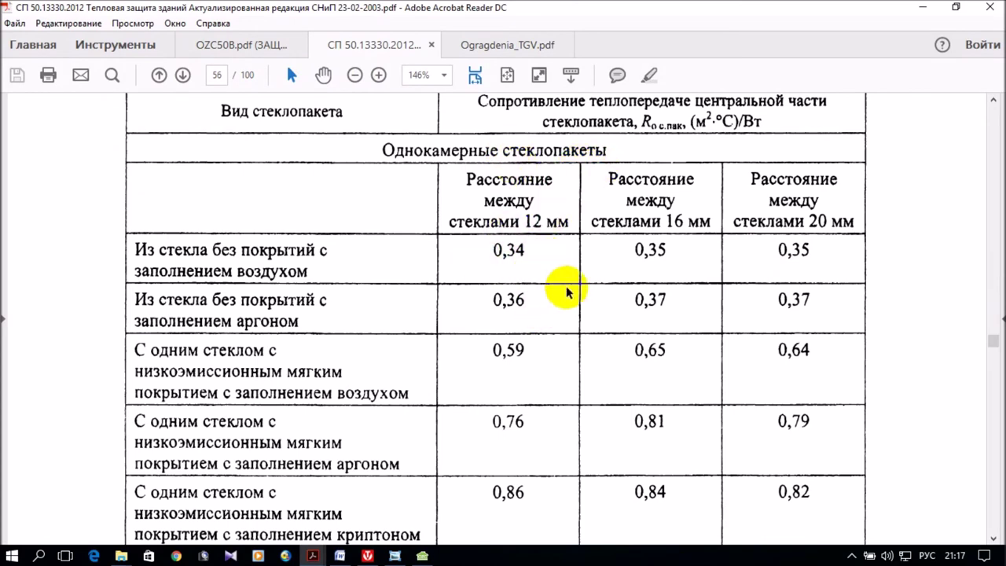
{"action": "scroll", "coordinate": [584, 236], "scroll_direction": "down", "scroll_amount": 9}
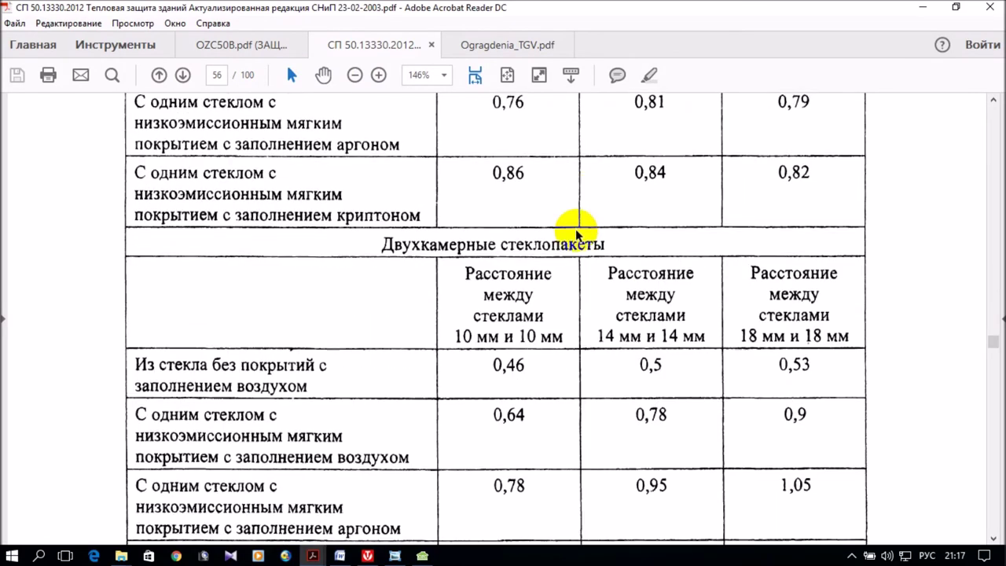
{"action": "scroll", "coordinate": [575, 244], "scroll_direction": "down", "scroll_amount": 1}
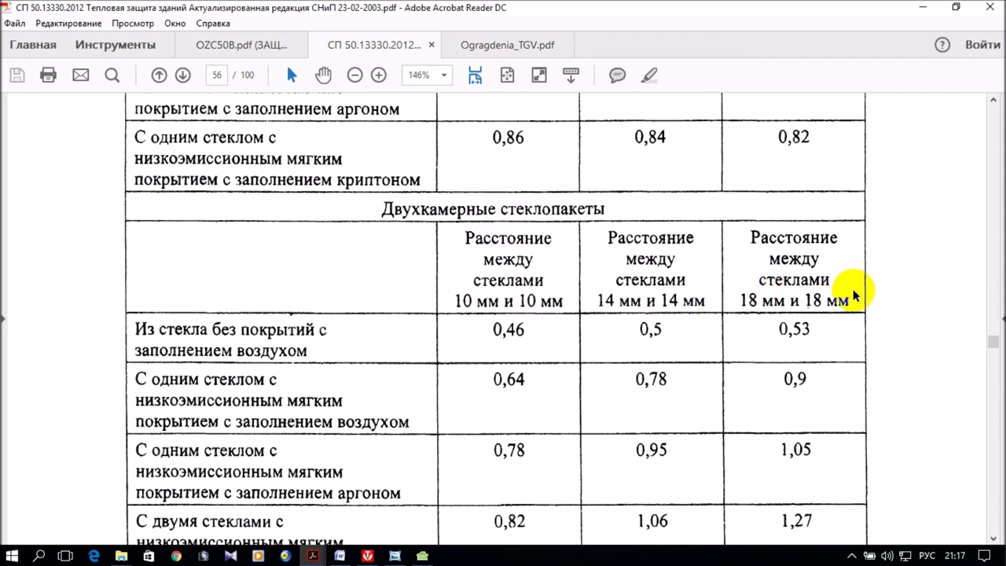
{"action": "scroll", "coordinate": [871, 276], "scroll_direction": "down", "scroll_amount": 3}
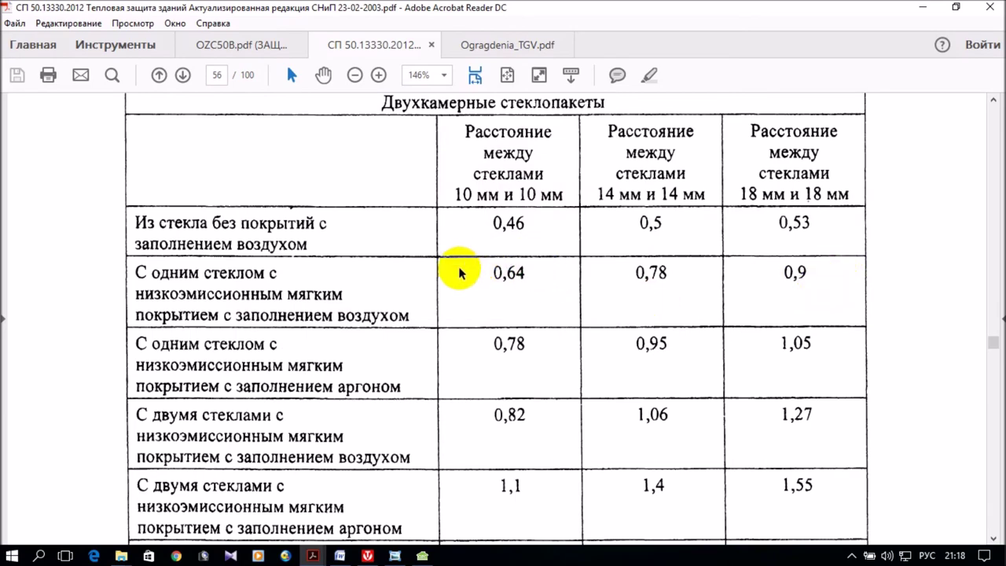
{"action": "scroll", "coordinate": [485, 270], "scroll_direction": "down", "scroll_amount": 4}
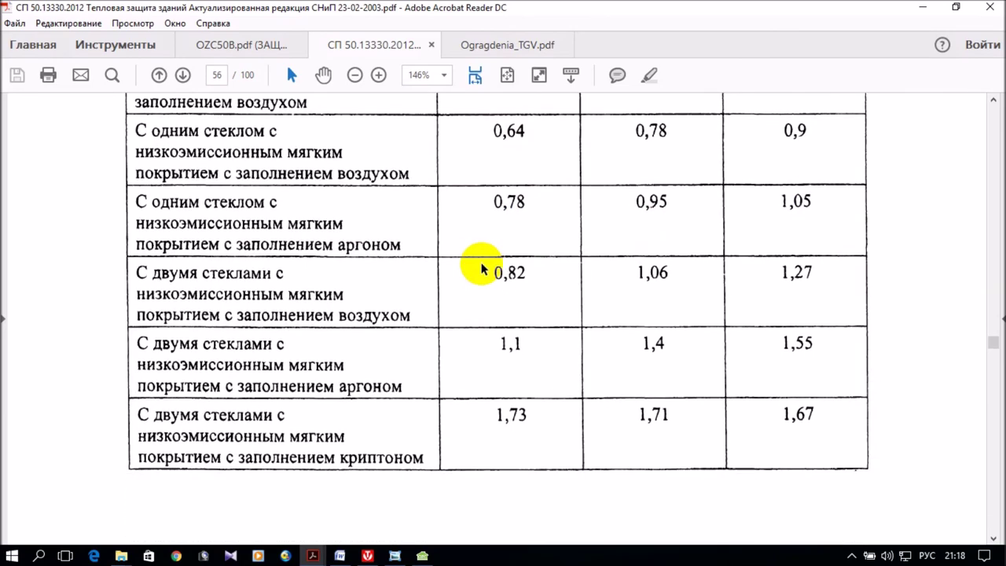
{"action": "scroll", "coordinate": [482, 268], "scroll_direction": "up", "scroll_amount": 10}
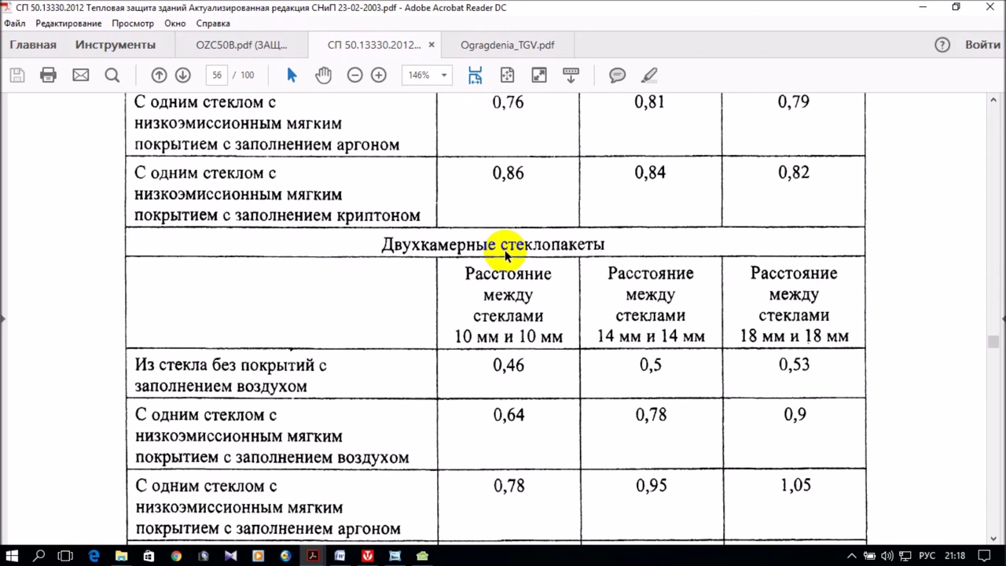
{"action": "scroll", "coordinate": [505, 255], "scroll_direction": "up", "scroll_amount": 1}
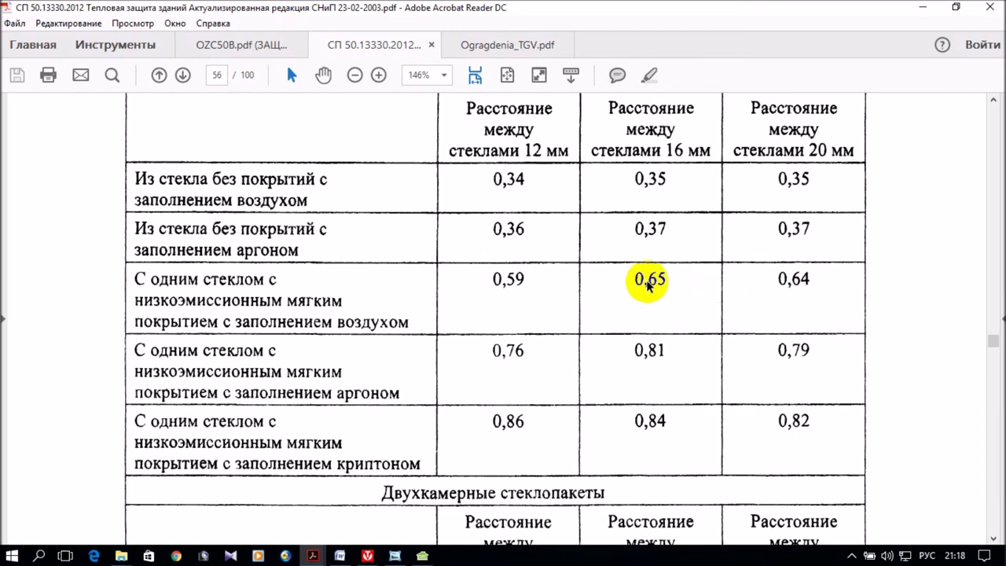
{"action": "scroll", "coordinate": [649, 280], "scroll_direction": "up", "scroll_amount": 1}
{"action": "scroll", "coordinate": [648, 281], "scroll_direction": "down", "scroll_amount": 2}
{"action": "scroll", "coordinate": [649, 278], "scroll_direction": "up", "scroll_amount": 2}
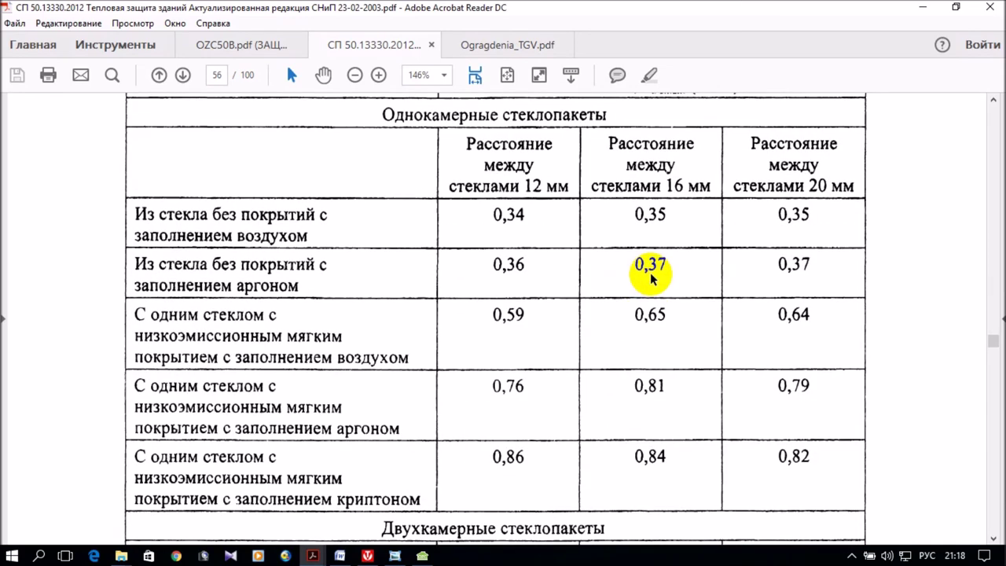
{"action": "scroll", "coordinate": [651, 279], "scroll_direction": "down", "scroll_amount": 11}
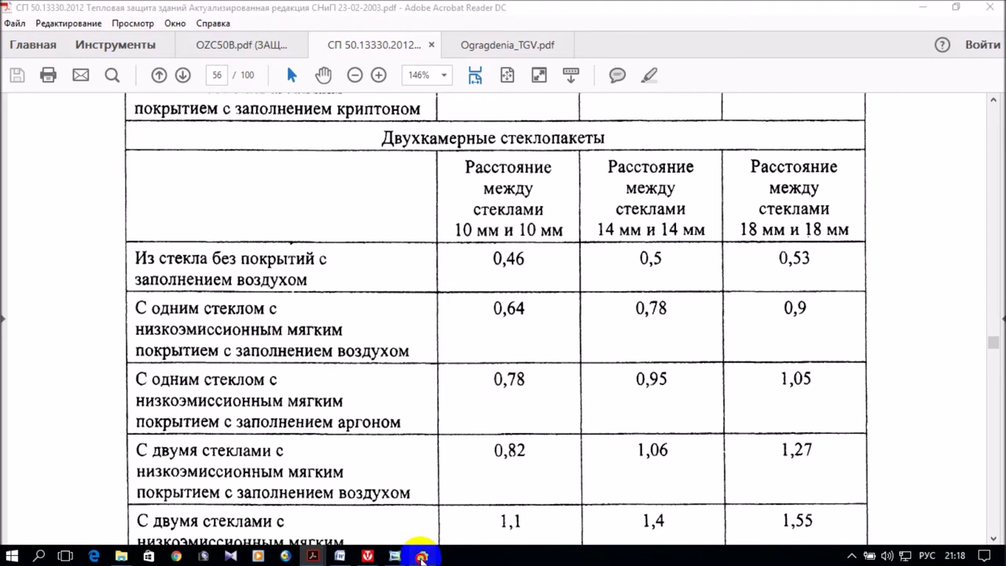
Step: Switch back to Oventrop OZC and enter the heat transfer coefficient U of СП2Х1.5 as the expression 1/0.64
{"action": "left_click", "coordinate": [422, 554]}
{"action": "type", "text": "1"}
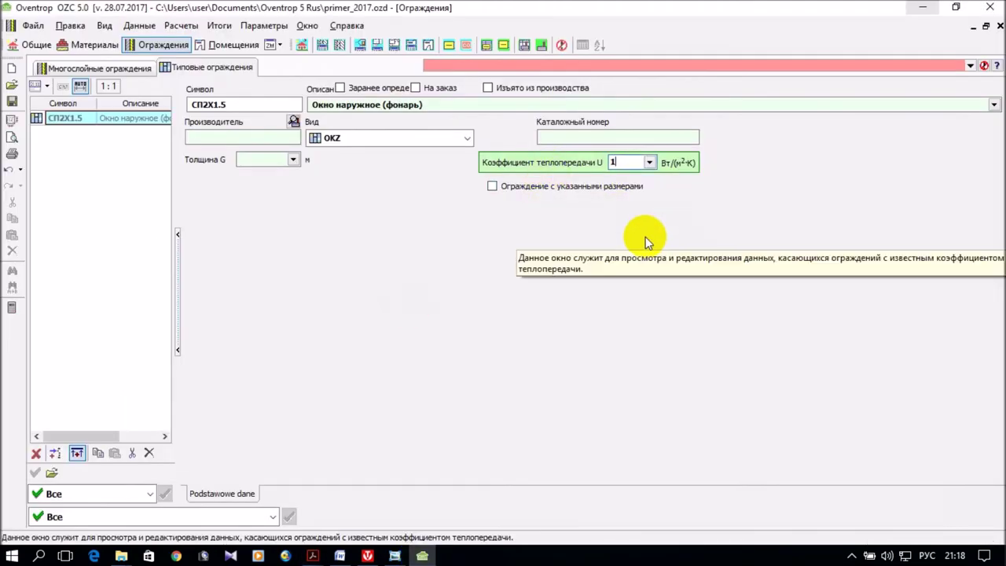
{"action": "type", "text": "."}
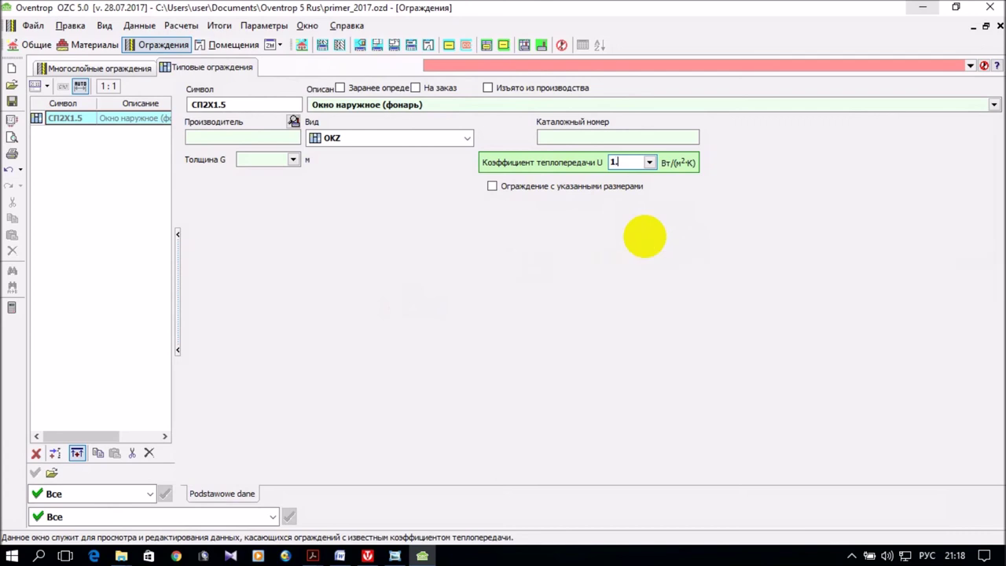
{"action": "type", "text": "/0ю64"}
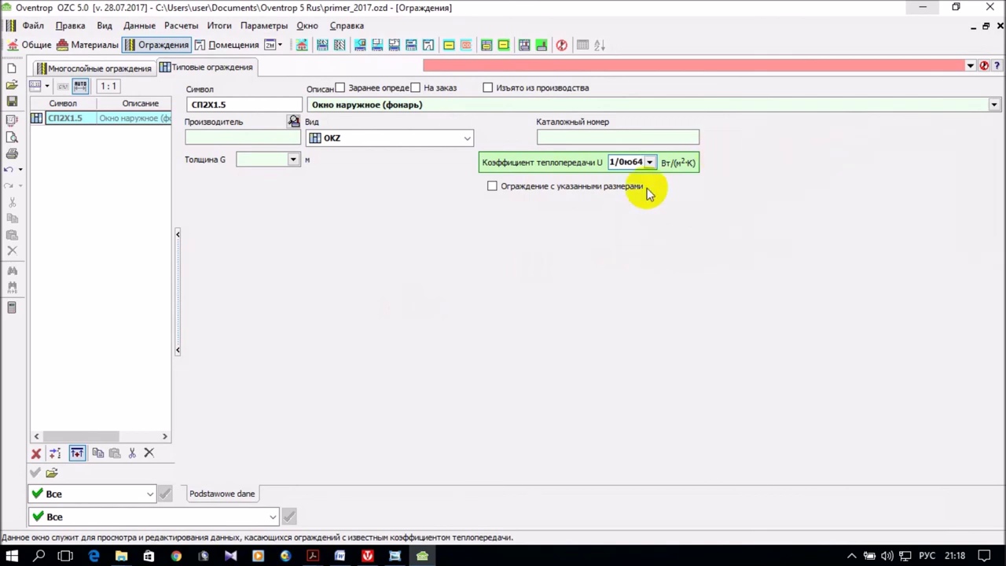
{"action": "left_click", "coordinate": [634, 161]}
{"action": "key", "text": "BackSpace"}
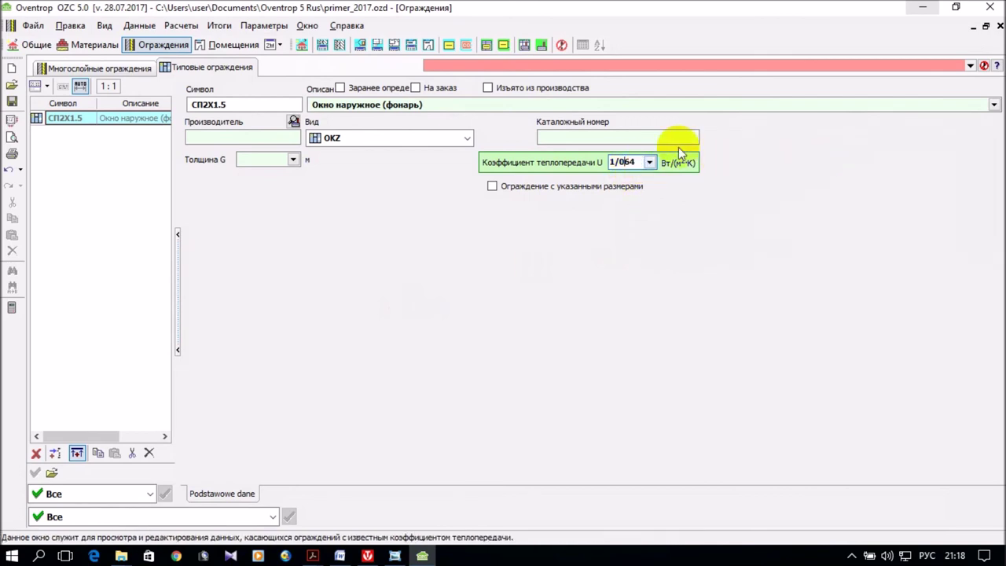
{"action": "type", "text": "ю"}
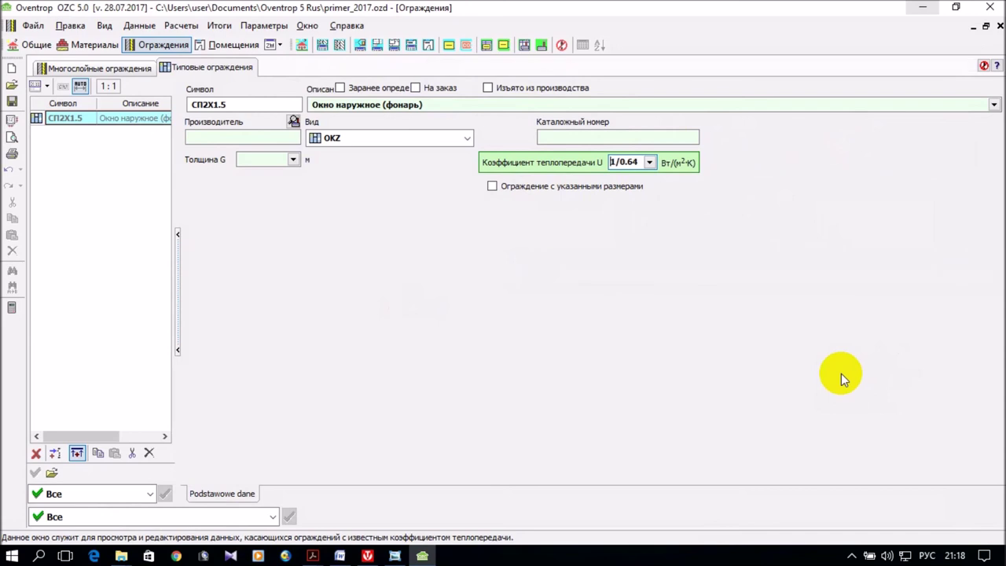
{"action": "left_click", "coordinate": [275, 103]}
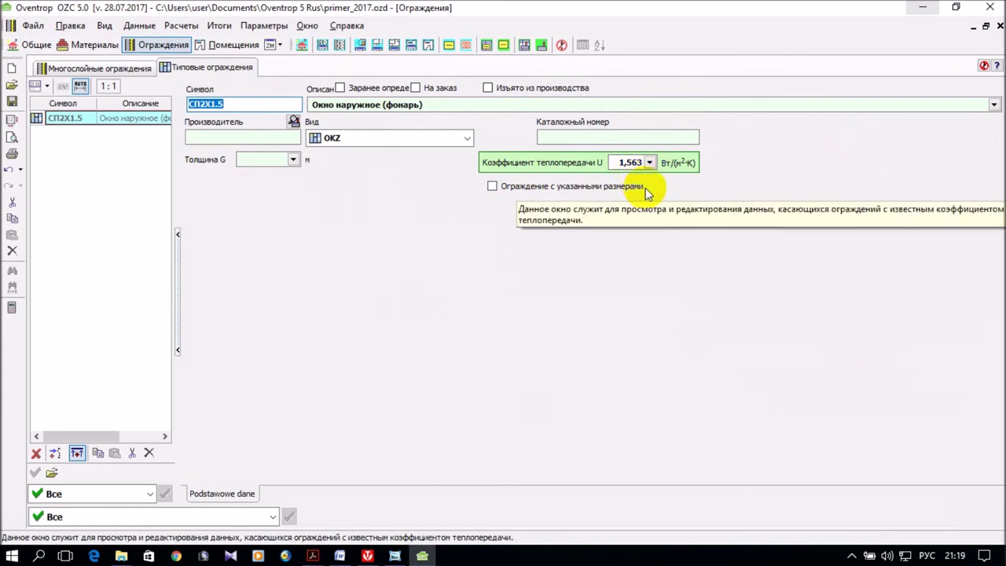
Step: Replace the heat transfer coefficient U expression of window СП2Х1.5 with the rounded value 1.56
{"action": "left_click", "coordinate": [612, 162]}
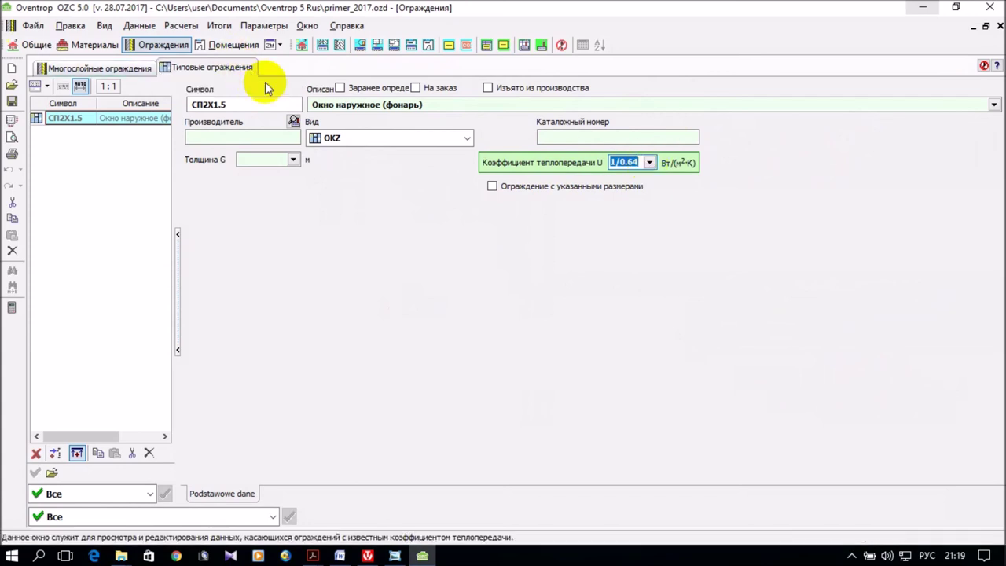
{"action": "left_click", "coordinate": [254, 103]}
{"action": "left_click", "coordinate": [620, 162]}
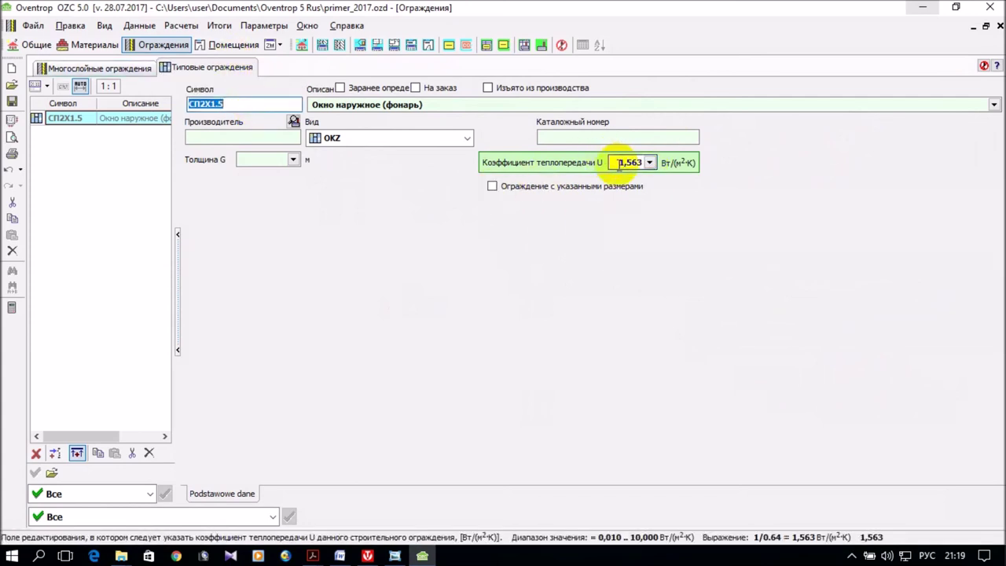
{"action": "type", "text": "1.56"}
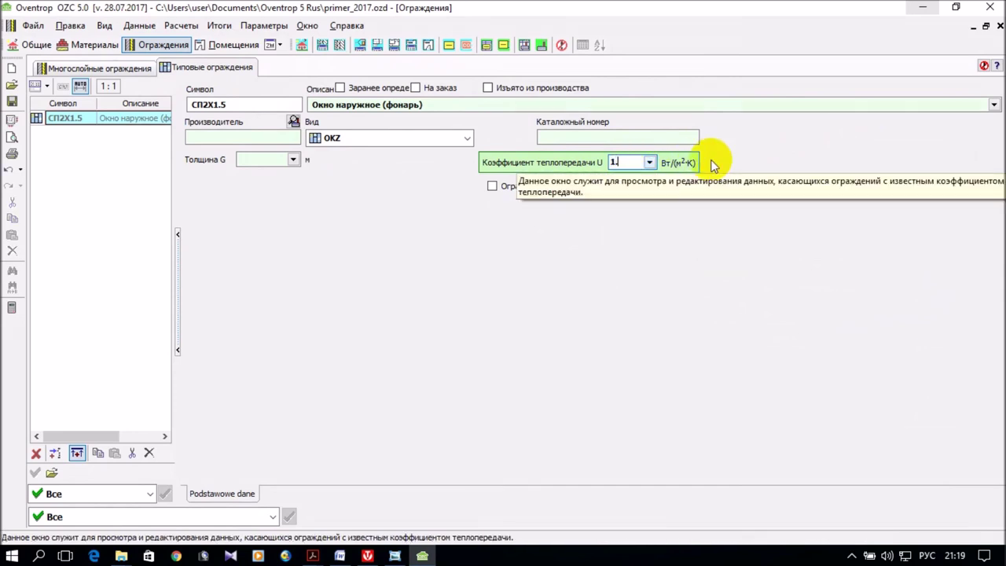
{"action": "key", "text": "Return"}
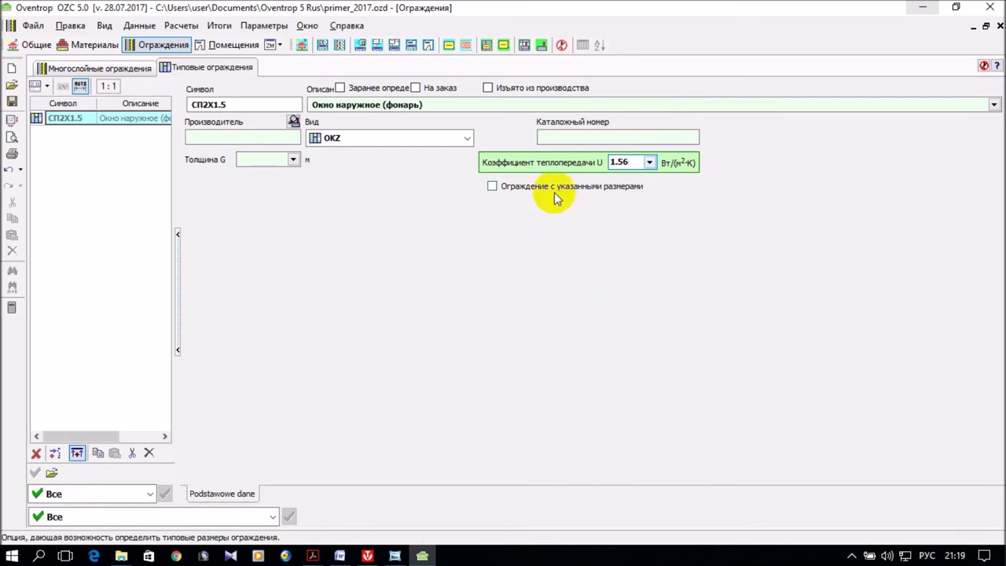
Step: Give window СП2Х1.5 specified dimensions, with length L 2 m and height H 1.5 m
{"action": "left_click", "coordinate": [492, 189]}
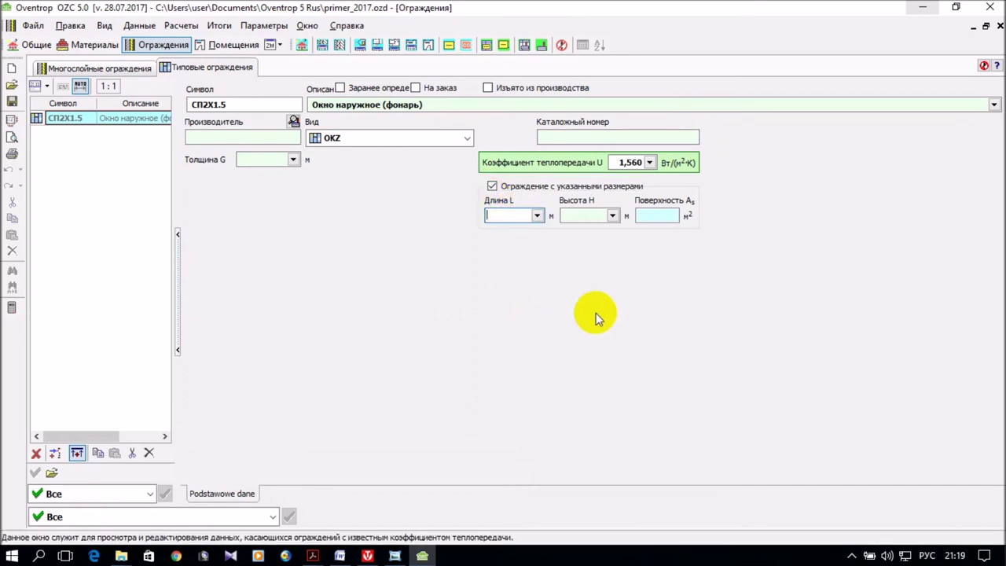
{"action": "type", "text": "2"}
{"action": "left_click", "coordinate": [582, 214]}
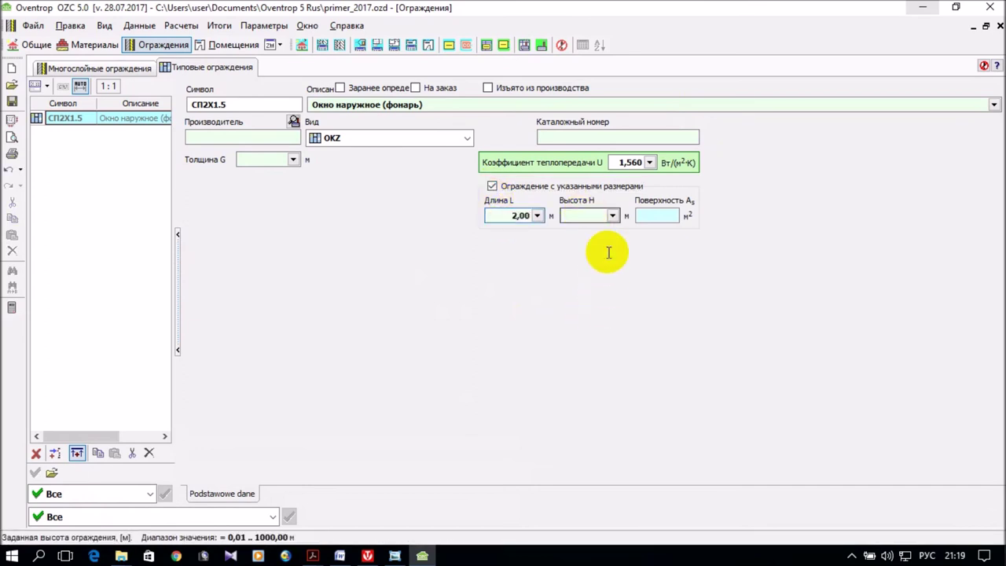
{"action": "type", "text": "1.5"}
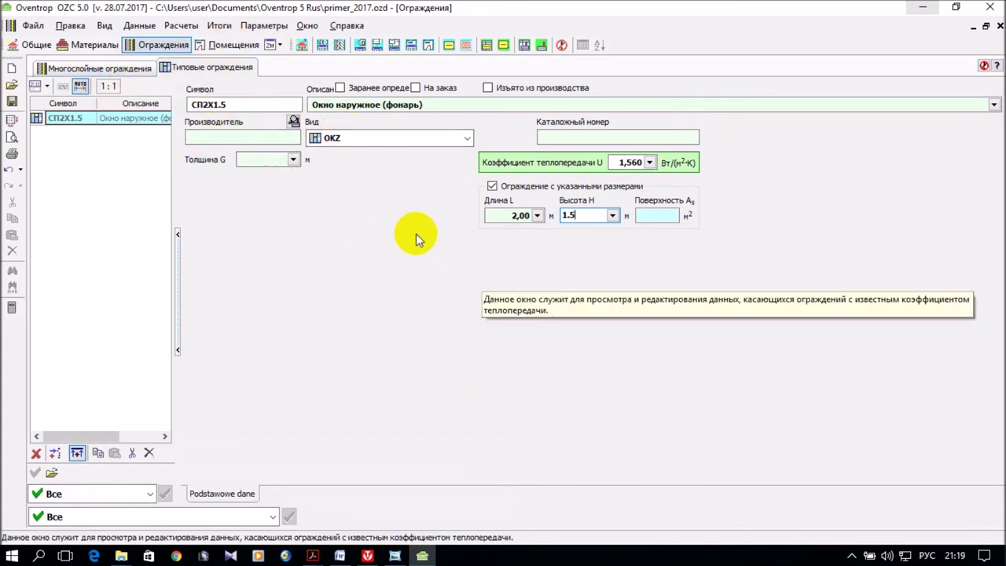
{"action": "left_click", "coordinate": [247, 134]}
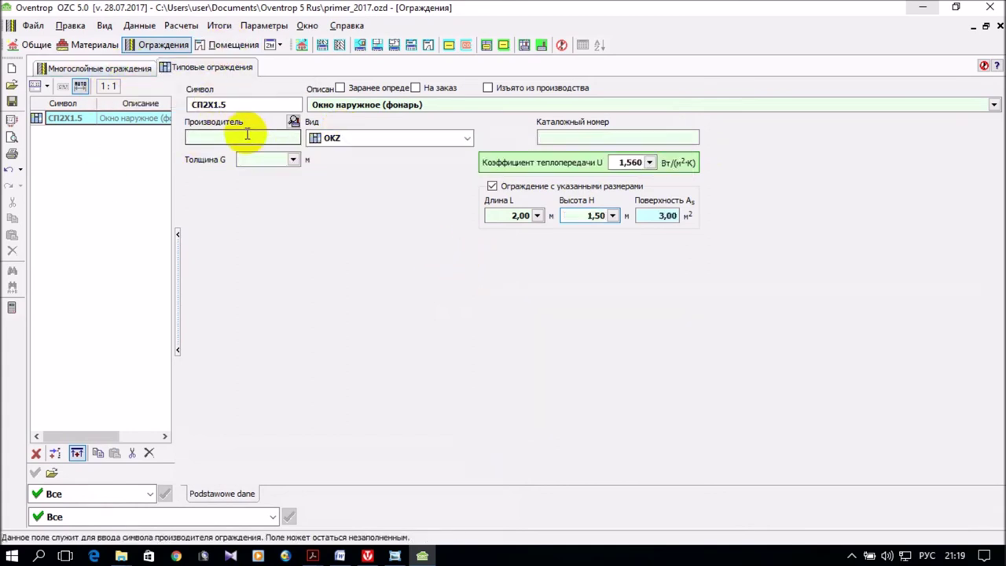
Step: Duplicate window СП2Х1.5 within the list of typical enclosures, and delete the pasted copy
{"action": "left_click", "coordinate": [57, 118]}
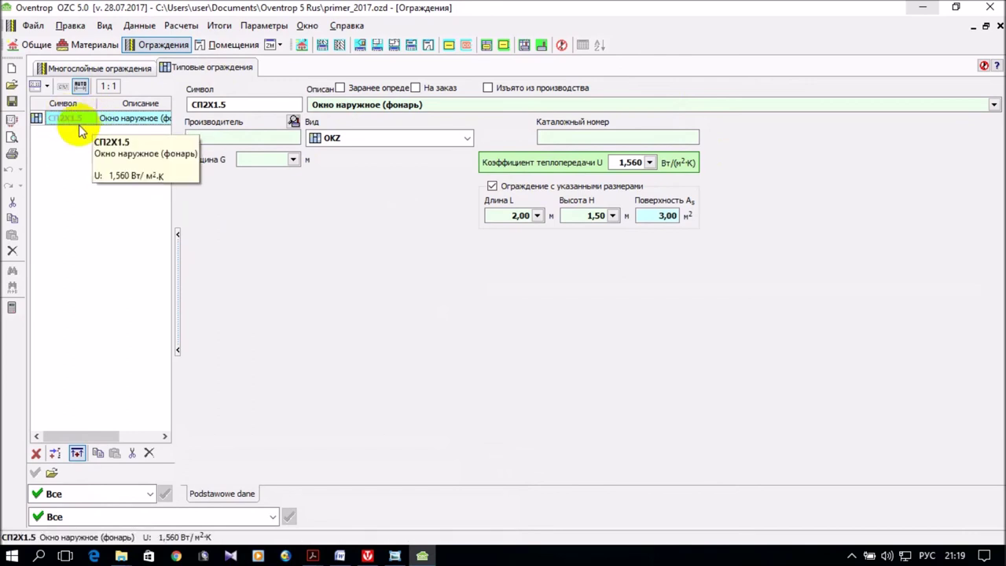
{"action": "right_click", "coordinate": [69, 119]}
{"action": "left_click", "coordinate": [118, 168]}
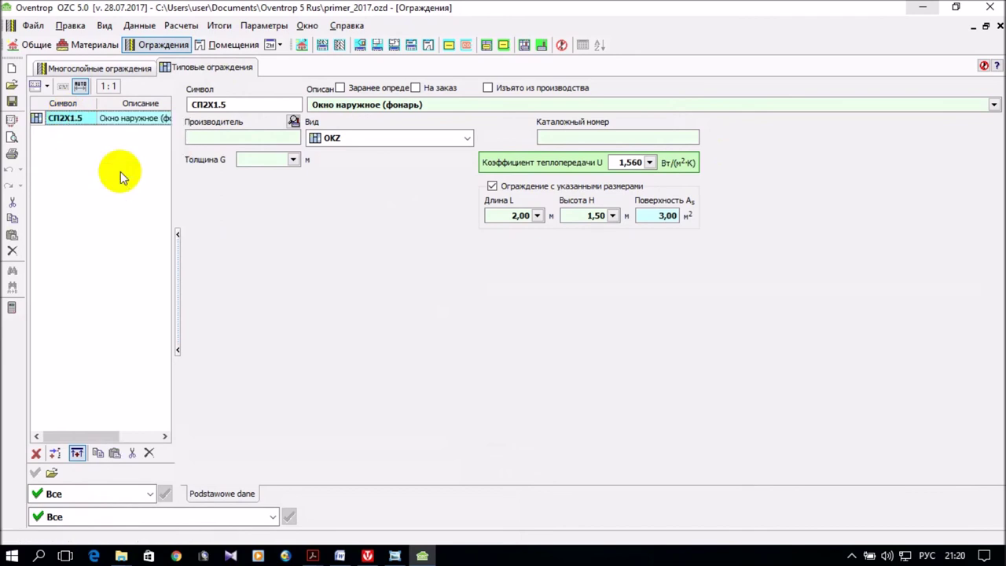
{"action": "right_click", "coordinate": [71, 153]}
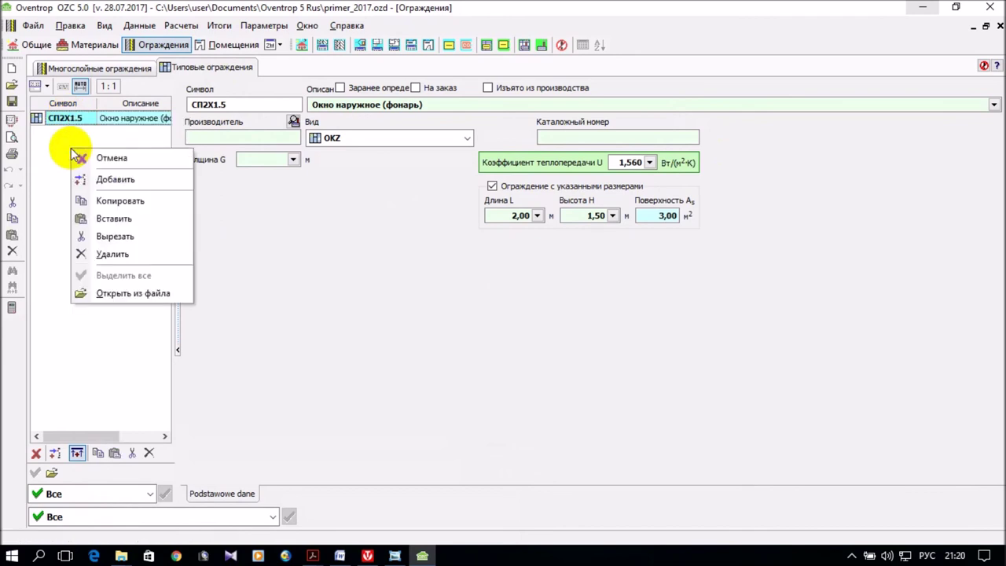
{"action": "left_click", "coordinate": [124, 213]}
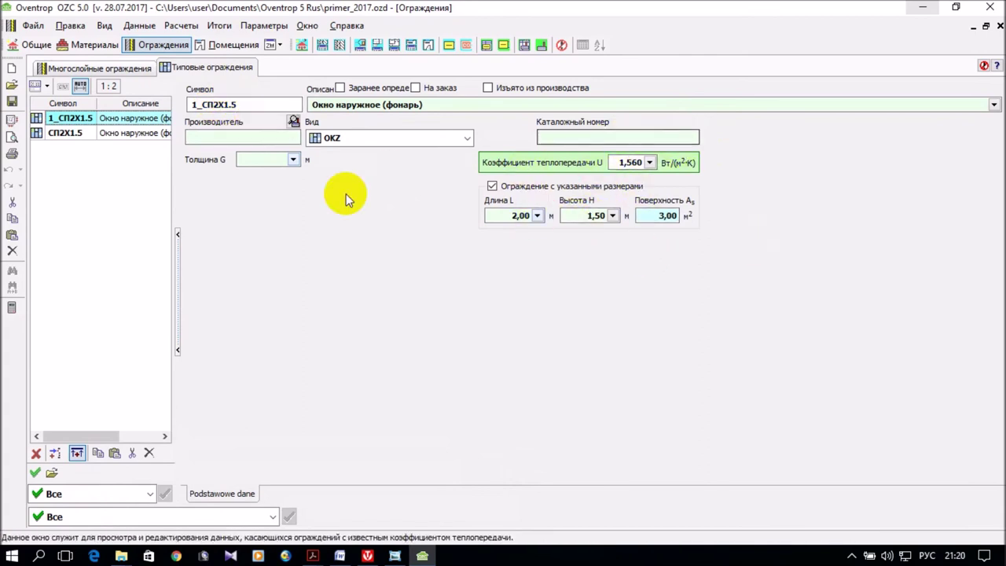
{"action": "left_click", "coordinate": [149, 453]}
{"action": "left_click", "coordinate": [516, 300]}
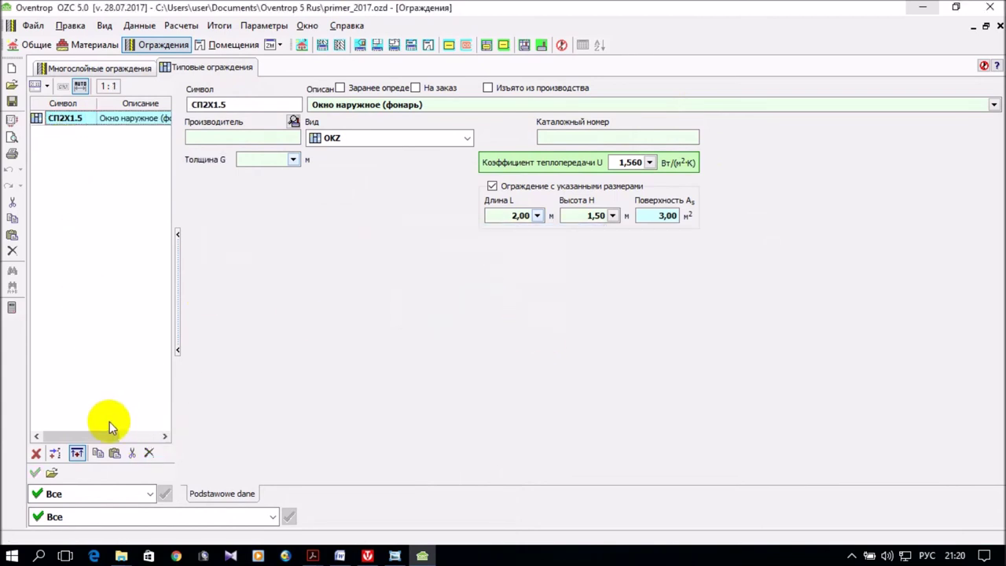
Step: Add a new typical enclosure with the symbol ВНД1, choosing Дверь наружная as both its description and its type
{"action": "left_click", "coordinate": [55, 454]}
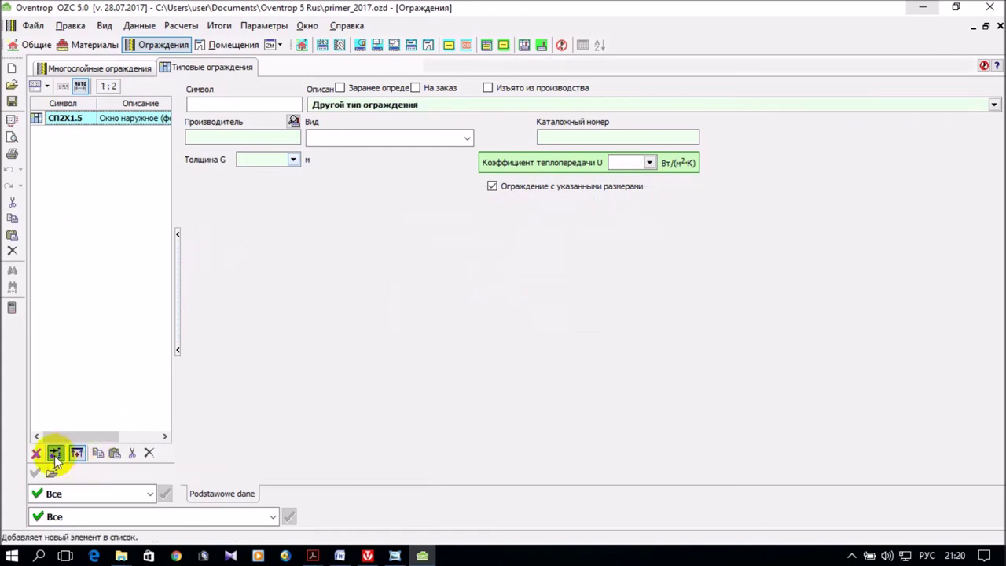
{"action": "left_click", "coordinate": [226, 106]}
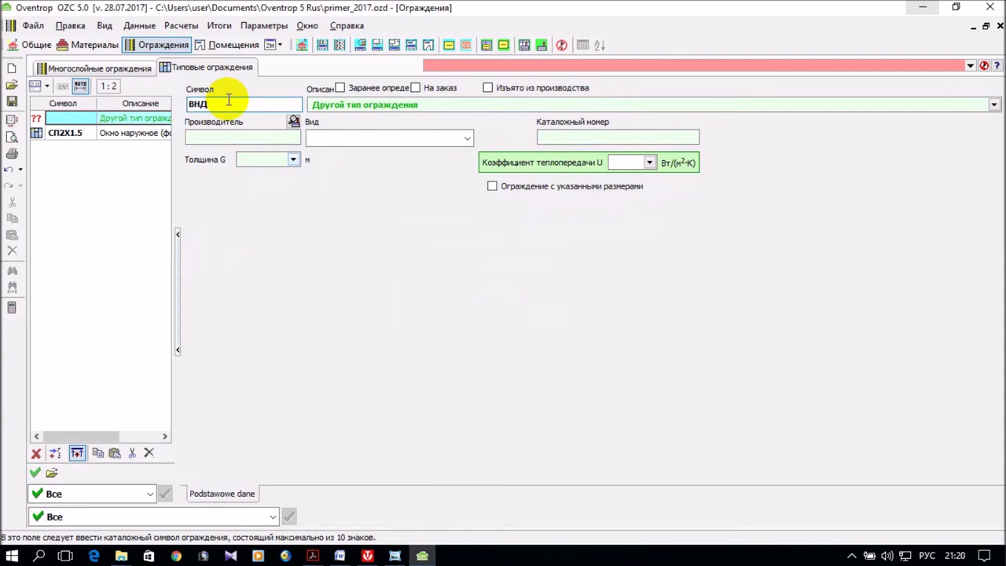
{"action": "type", "text": "ВНД1"}
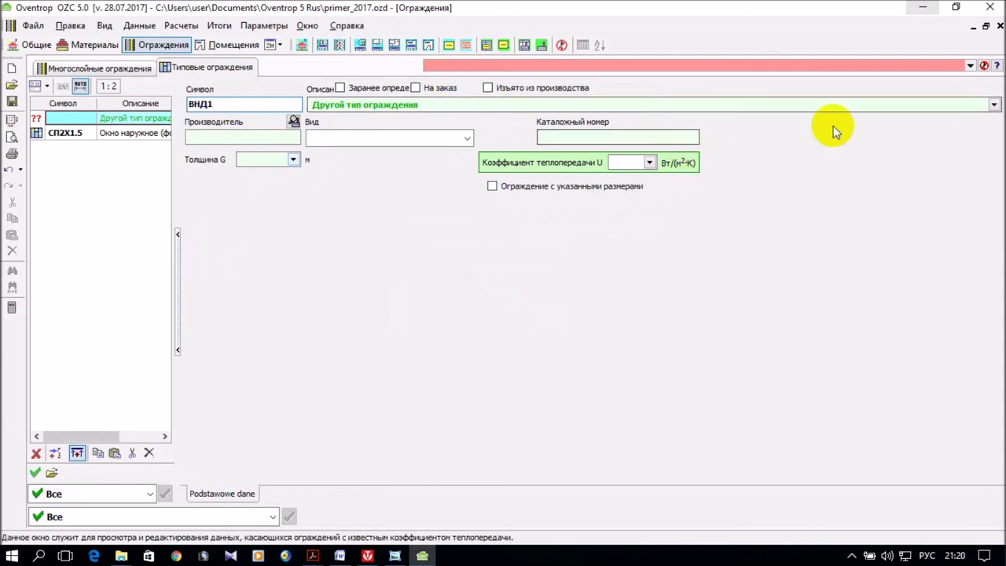
{"action": "left_click", "coordinate": [992, 106]}
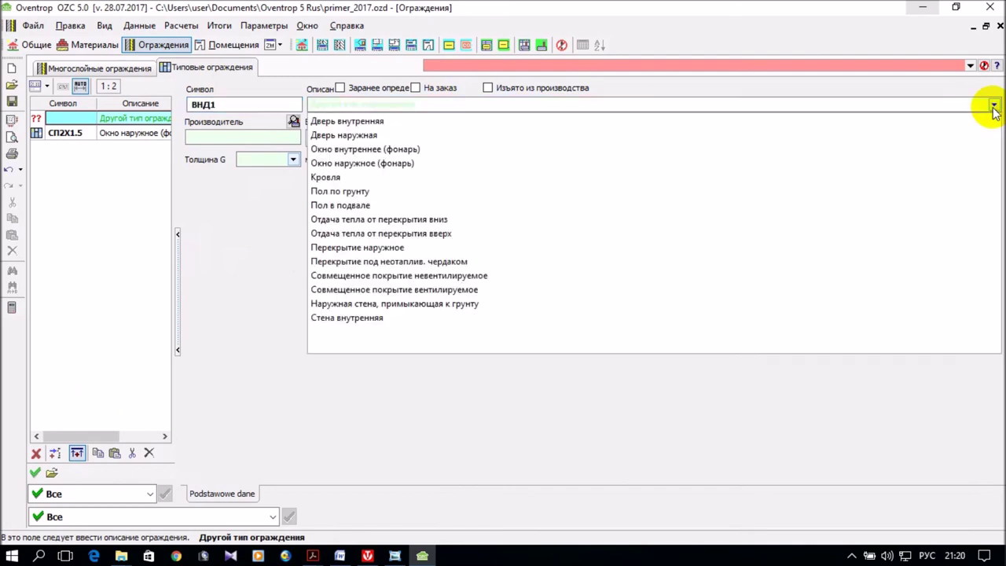
{"action": "left_click", "coordinate": [409, 135]}
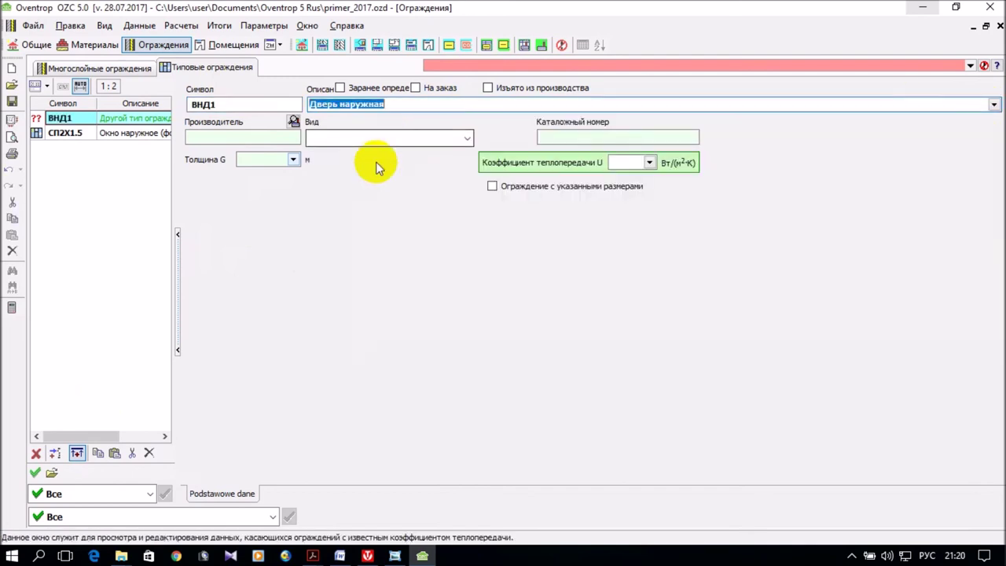
{"action": "left_click", "coordinate": [462, 138]}
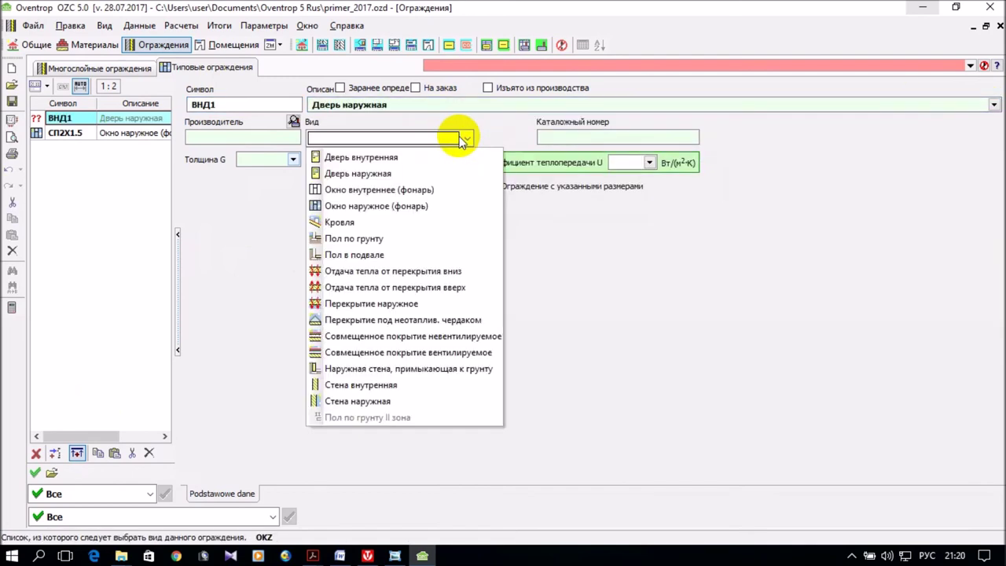
{"action": "left_click", "coordinate": [435, 173]}
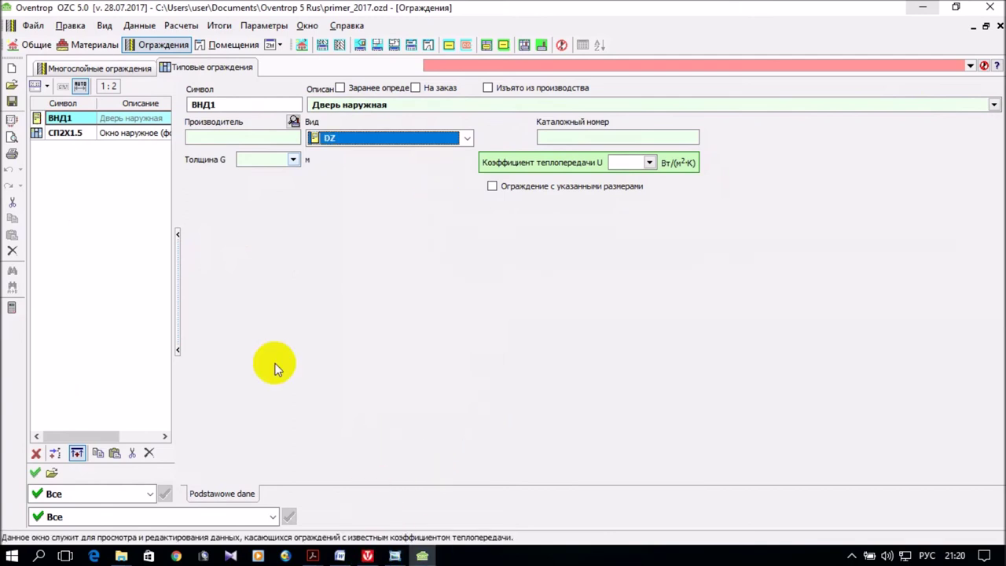
Step: Extend the external door's symbol to ВНД1Х2
{"action": "left_click", "coordinate": [237, 104]}
{"action": "left_click", "coordinate": [238, 104]}
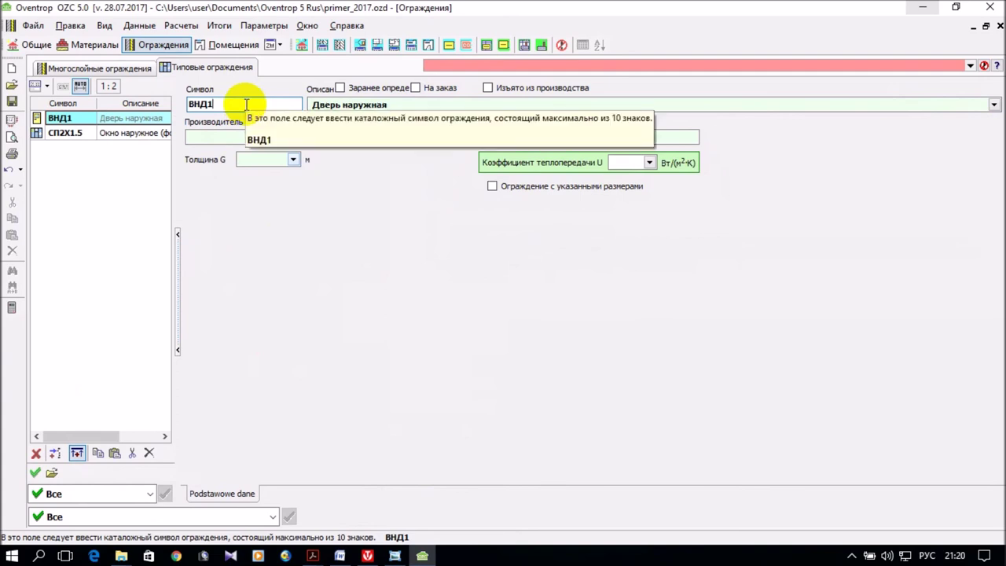
{"action": "type", "text": "Х2"}
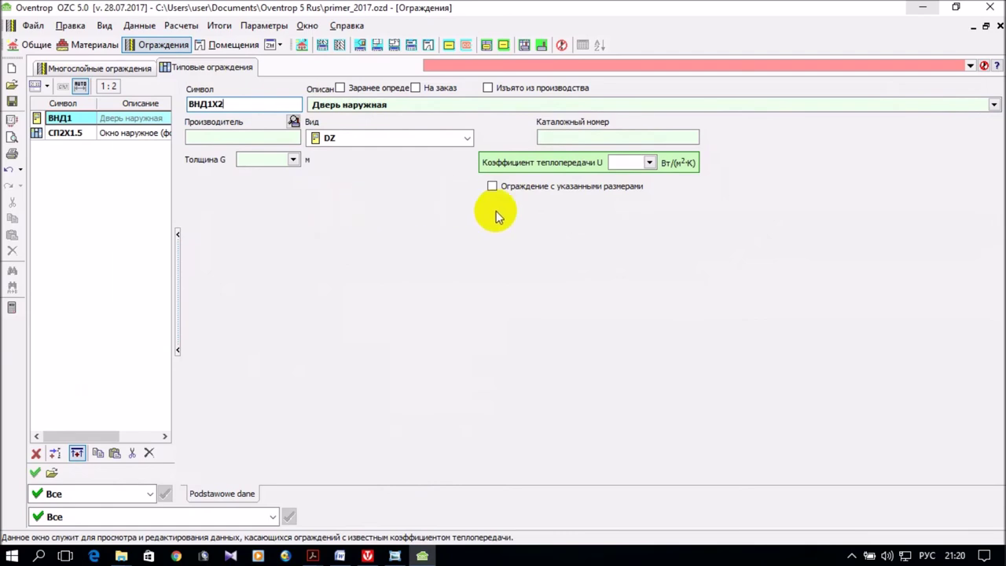
Step: Switch to Valtec to check the required thermal resistance of ground-floor doors (Двери первых этажей), and return to Oventrop OZC
{"action": "left_click", "coordinate": [367, 556]}
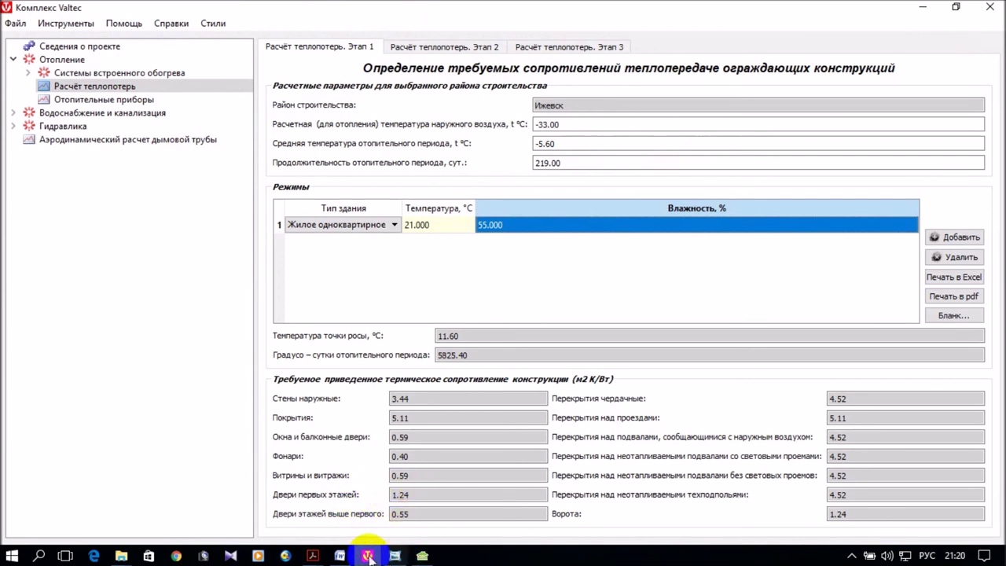
{"action": "mouse_move", "coordinate": [313, 558]}
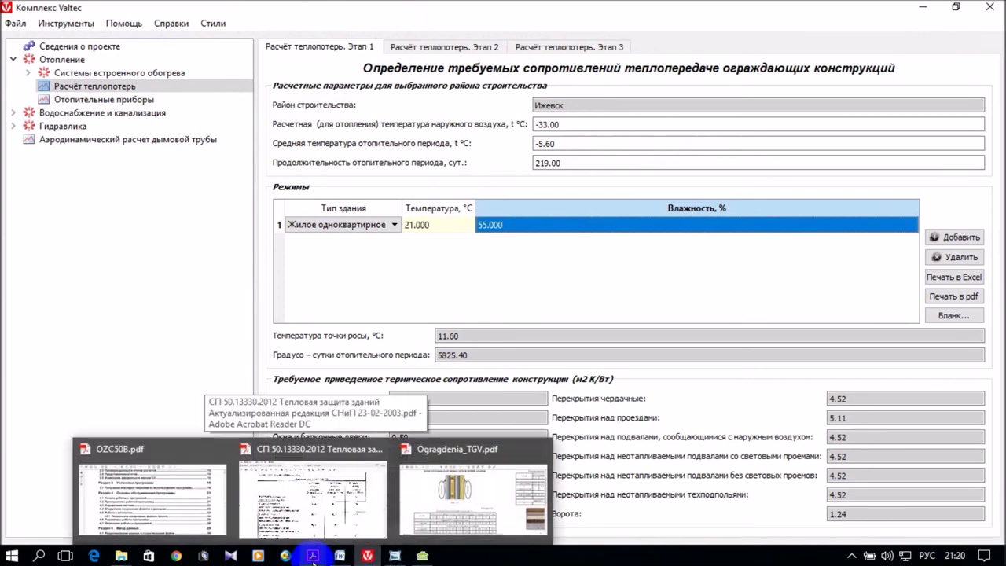
{"action": "mouse_move", "coordinate": [423, 556]}
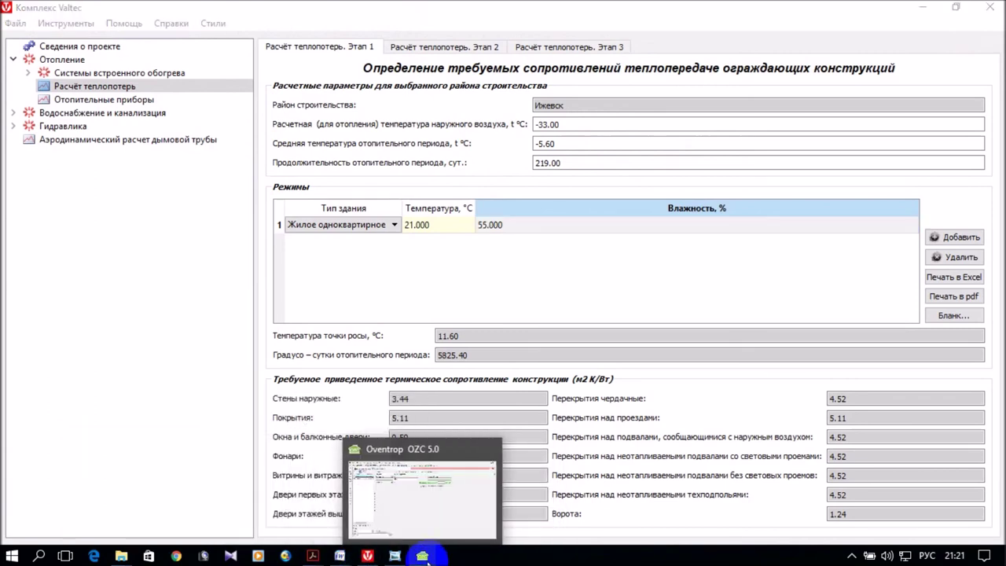
{"action": "left_click", "coordinate": [423, 557]}
{"action": "left_click", "coordinate": [423, 557]}
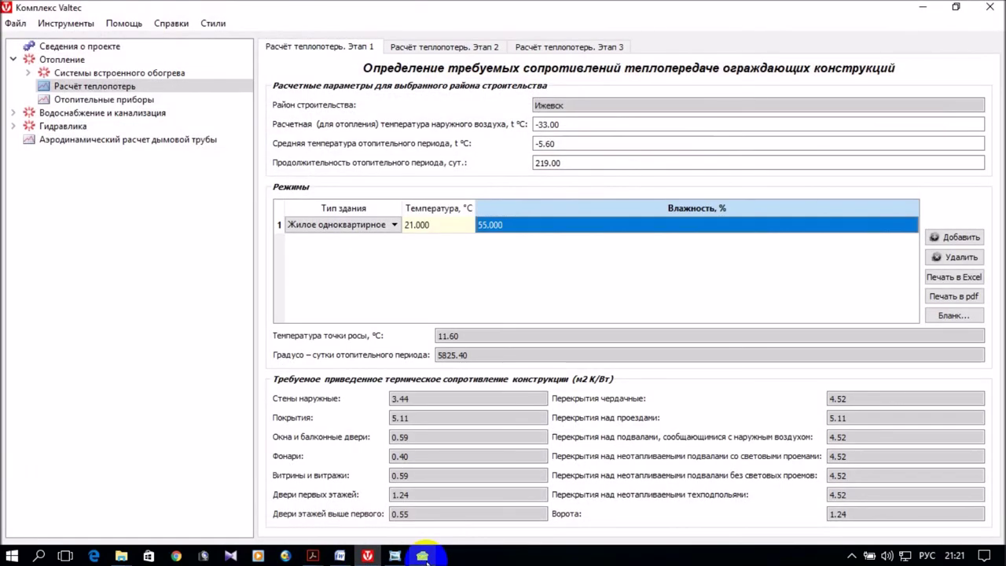
{"action": "left_click", "coordinate": [422, 556]}
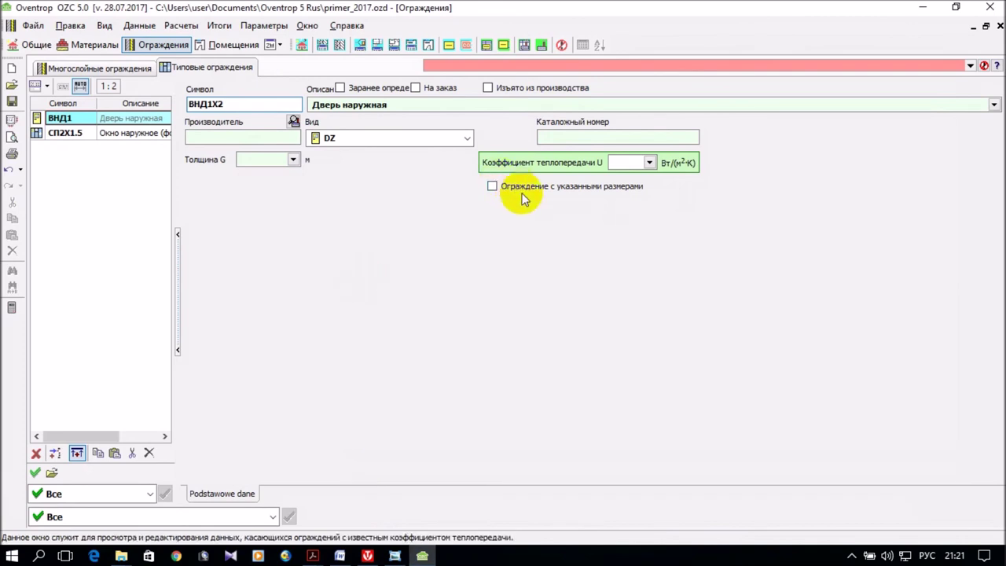
Step: Enter the heat transfer coefficient U of door ВНД1Х2 as the expression 1/1.24
{"action": "left_click", "coordinate": [616, 162]}
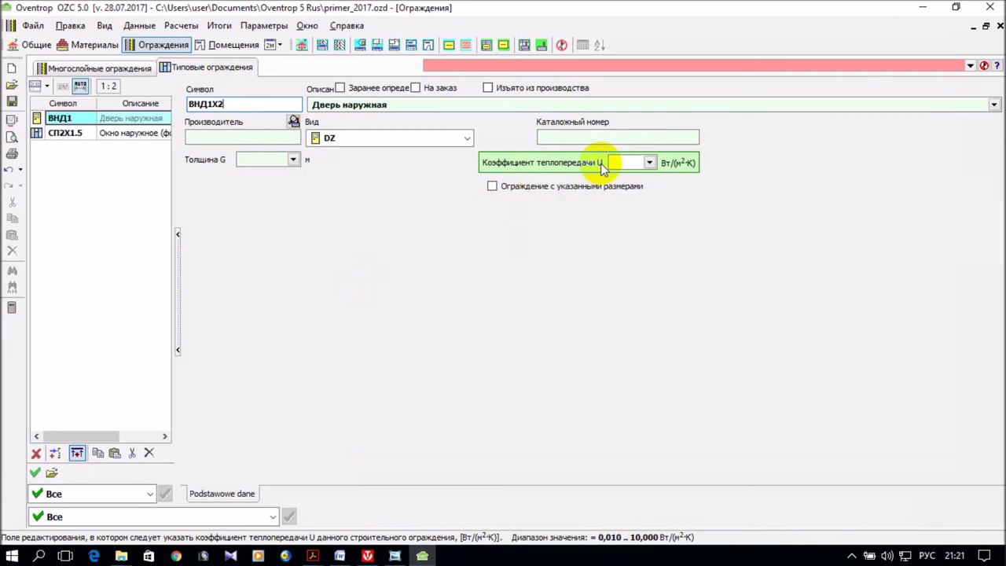
{"action": "left_click", "coordinate": [611, 162]}
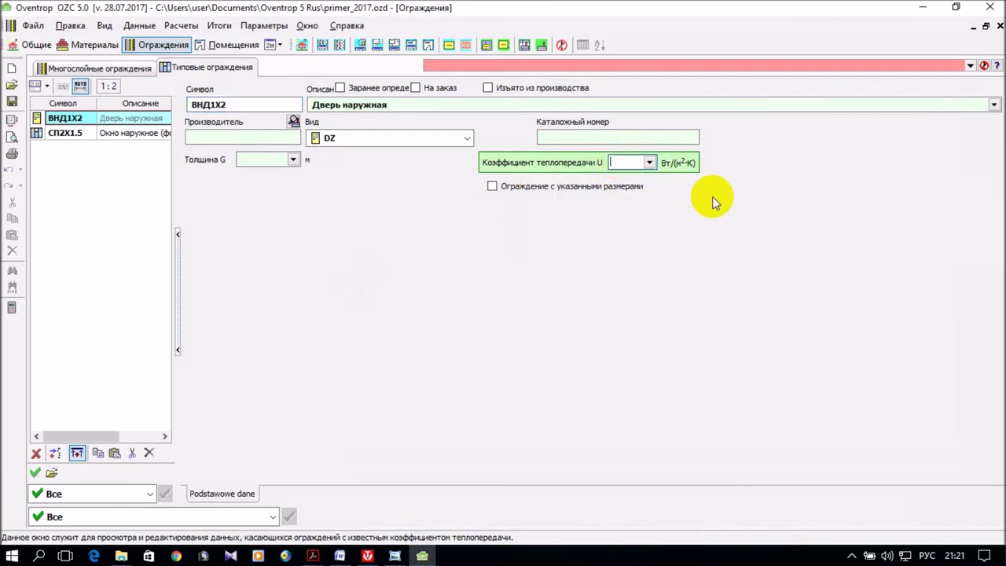
{"action": "type", "text": "1"}
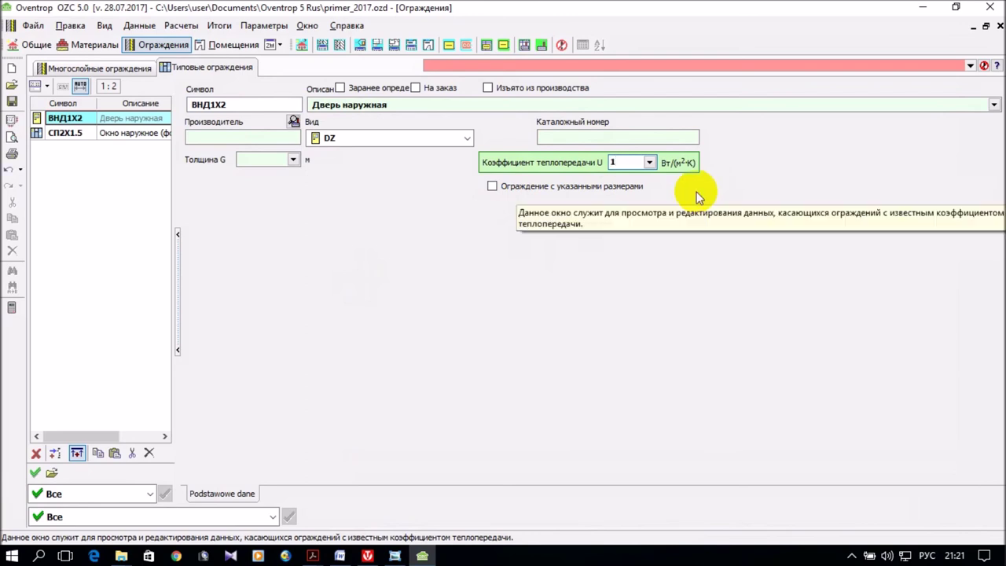
{"action": "type", "text": "/1.2"}
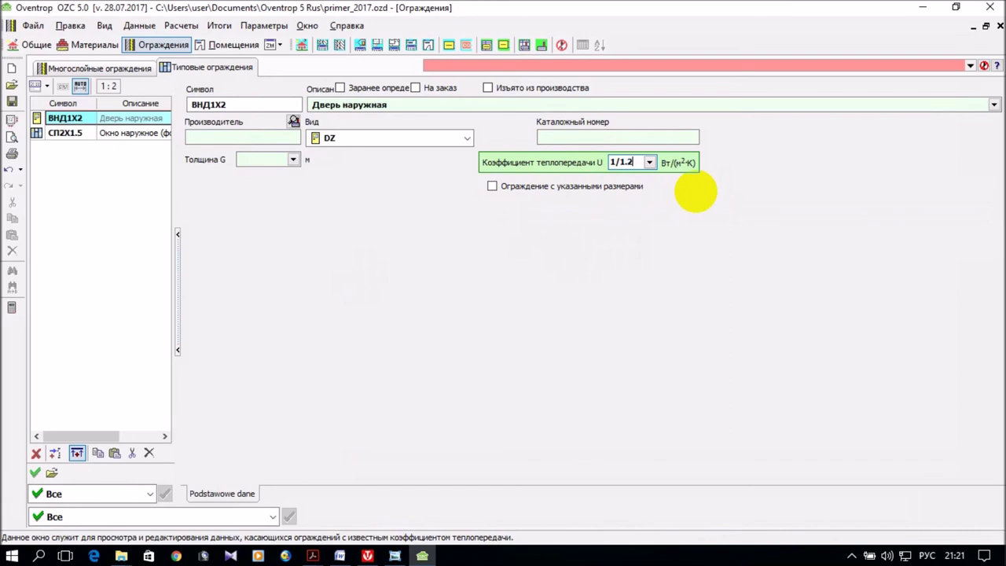
{"action": "type", "text": "4"}
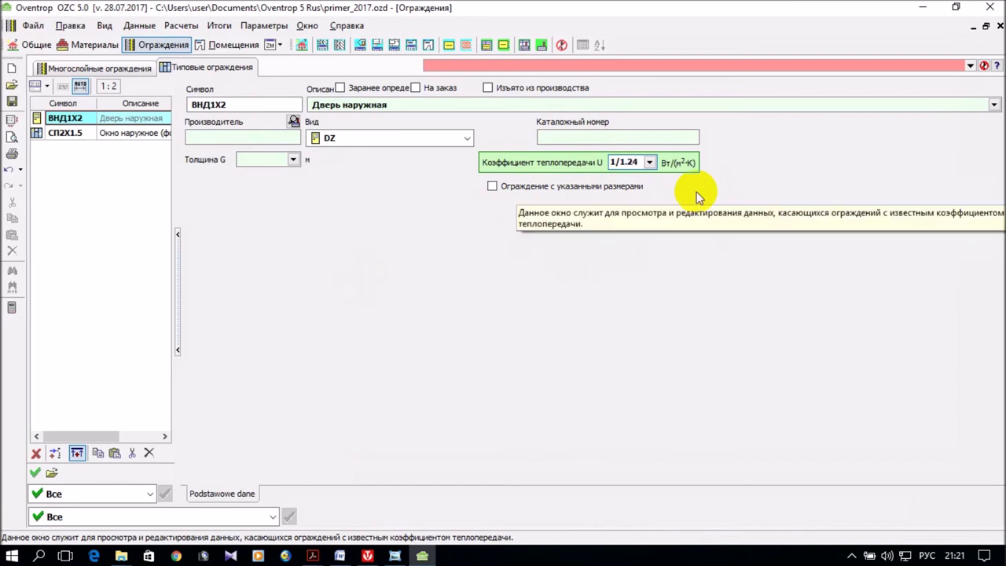
{"action": "key", "text": "Return"}
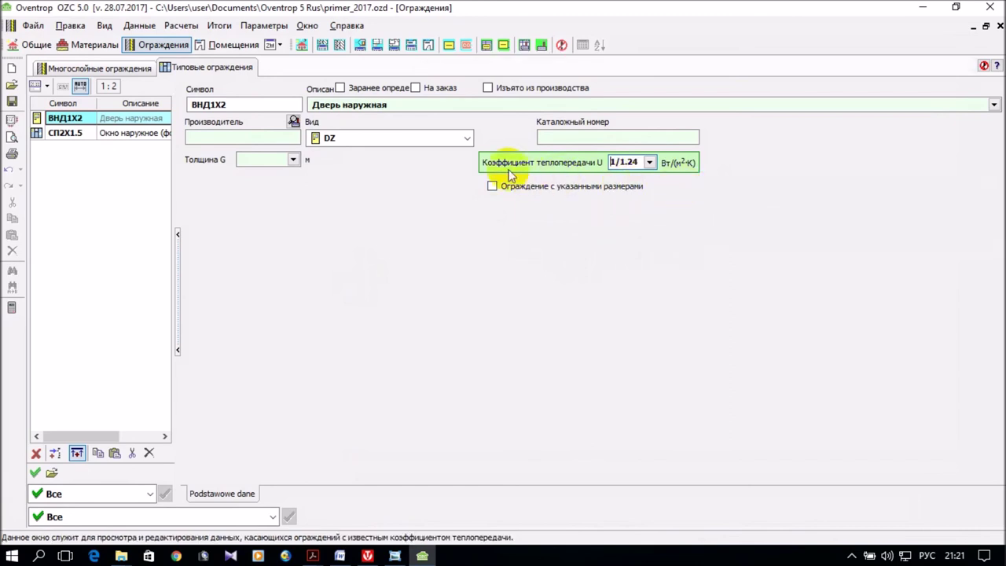
{"action": "left_click", "coordinate": [257, 103]}
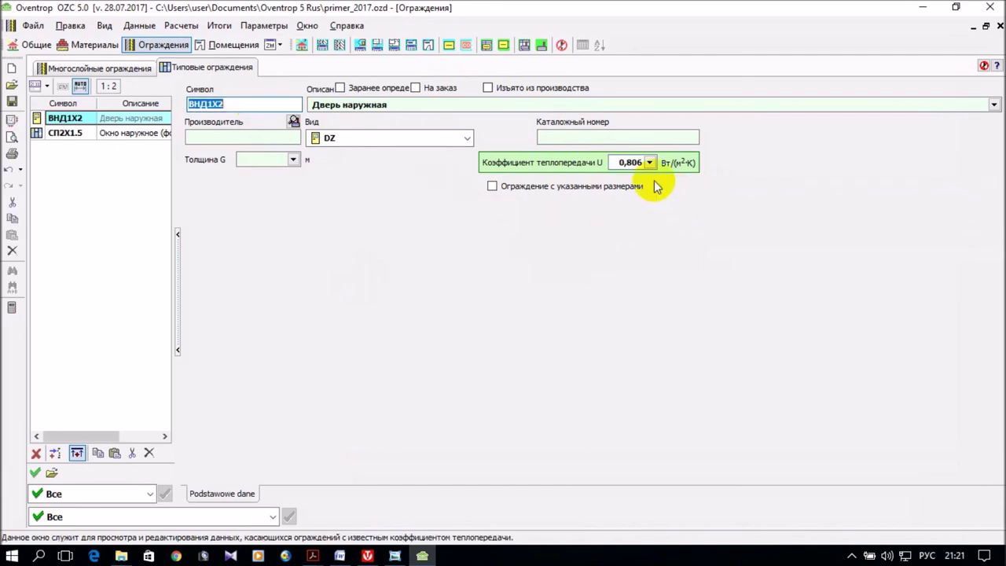
{"action": "left_click", "coordinate": [629, 162]}
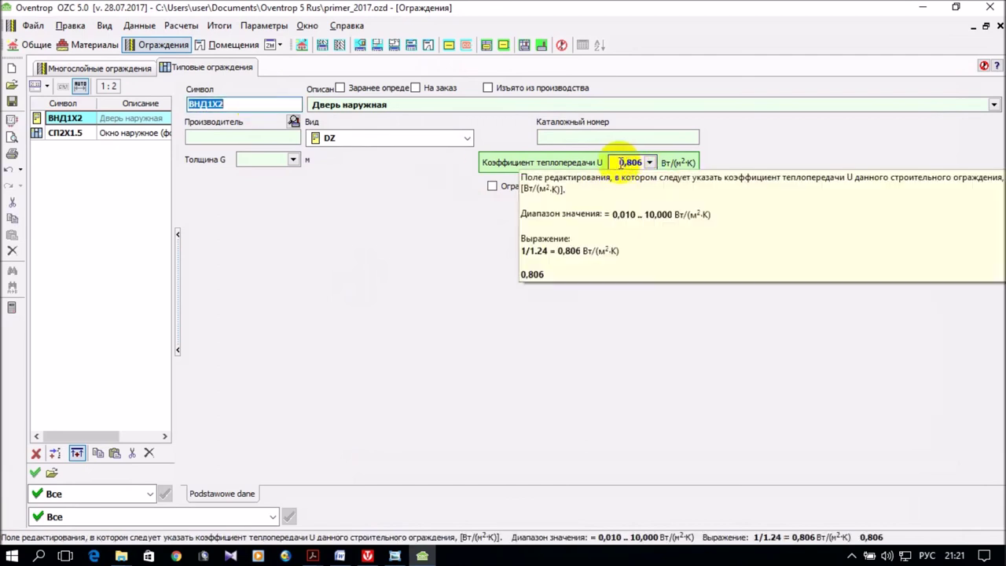
Step: Replace the heat transfer coefficient U of door ВНД1Х2 with 0.81
{"action": "double_click", "coordinate": [625, 162]}
{"action": "type", "text": "0"}
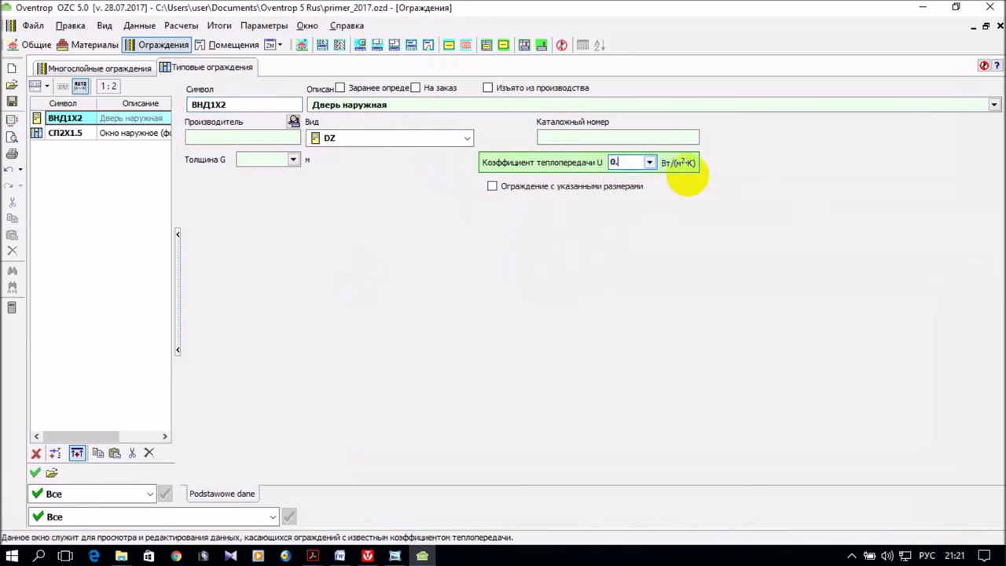
{"action": "type", "text": ".81"}
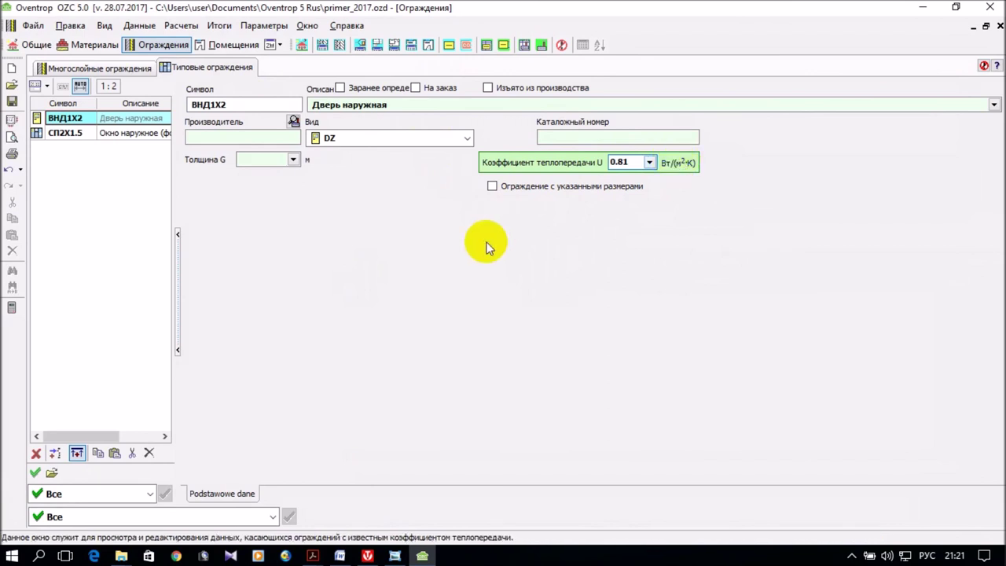
Step: Give door ВНД1Х2 specified dimensions, with length L of 1 m and height H of 2 m
{"action": "left_click", "coordinate": [492, 186]}
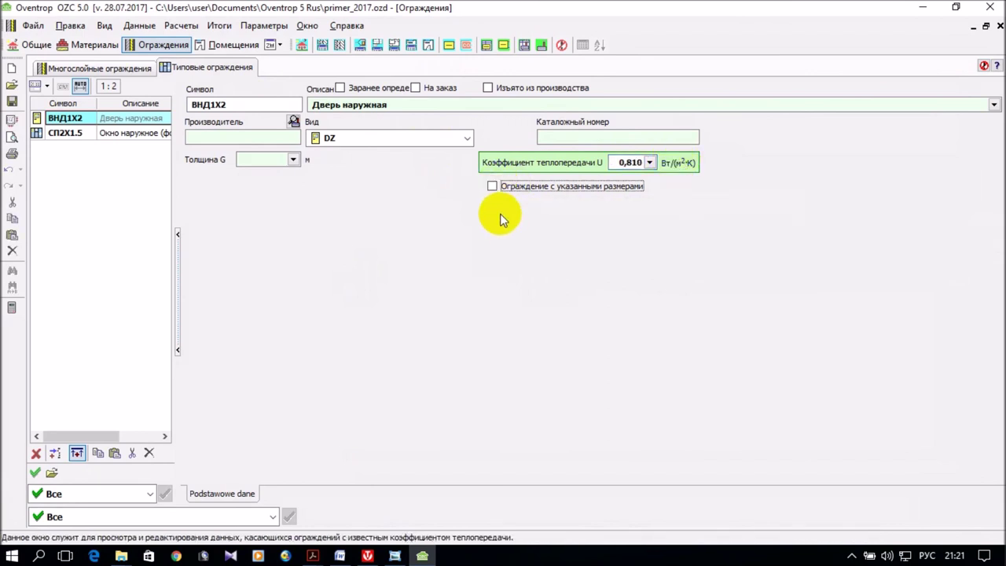
{"action": "left_click", "coordinate": [494, 189]}
{"action": "left_click", "coordinate": [523, 217]}
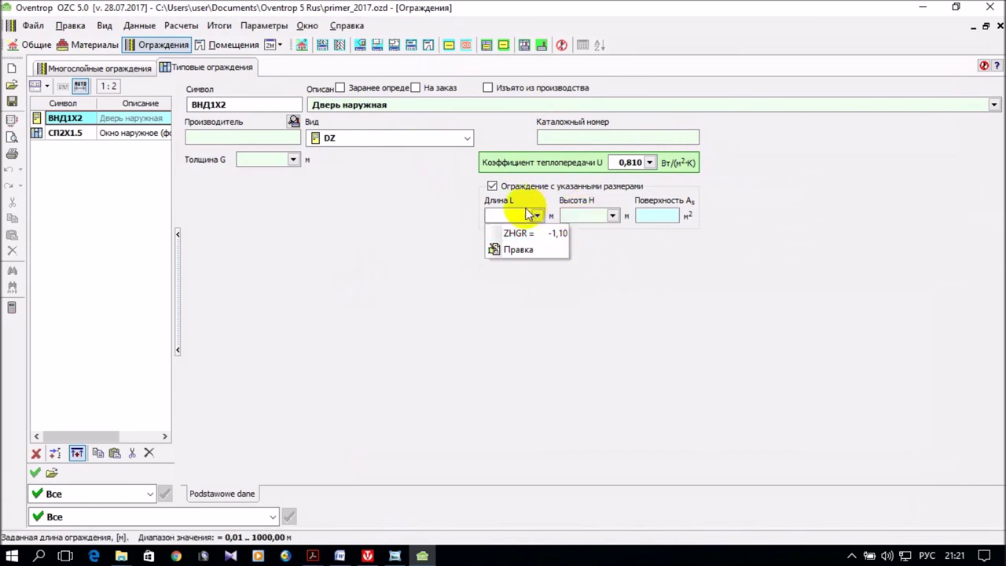
{"action": "left_click", "coordinate": [512, 216]}
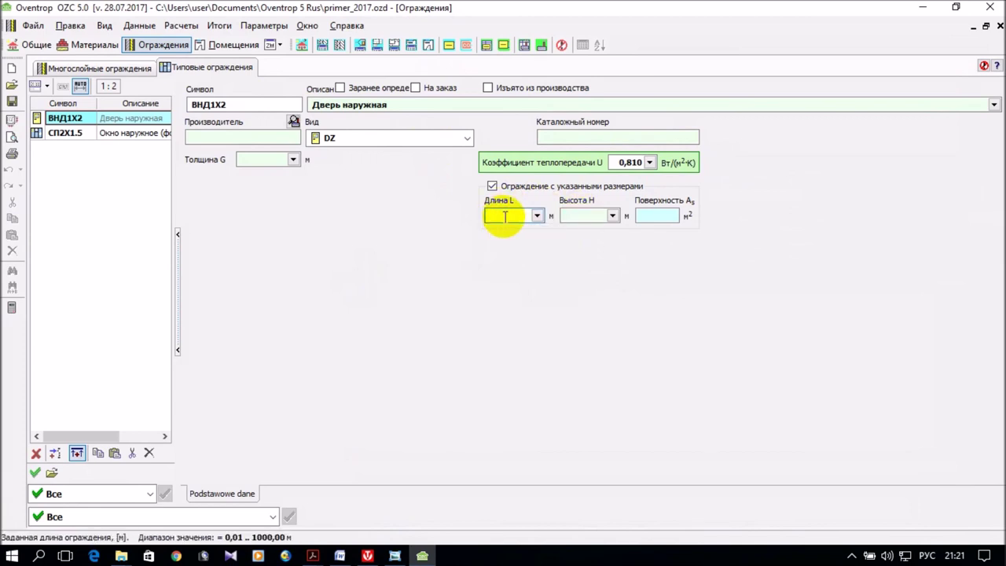
{"action": "type", "text": "1"}
{"action": "key", "text": "Return"}
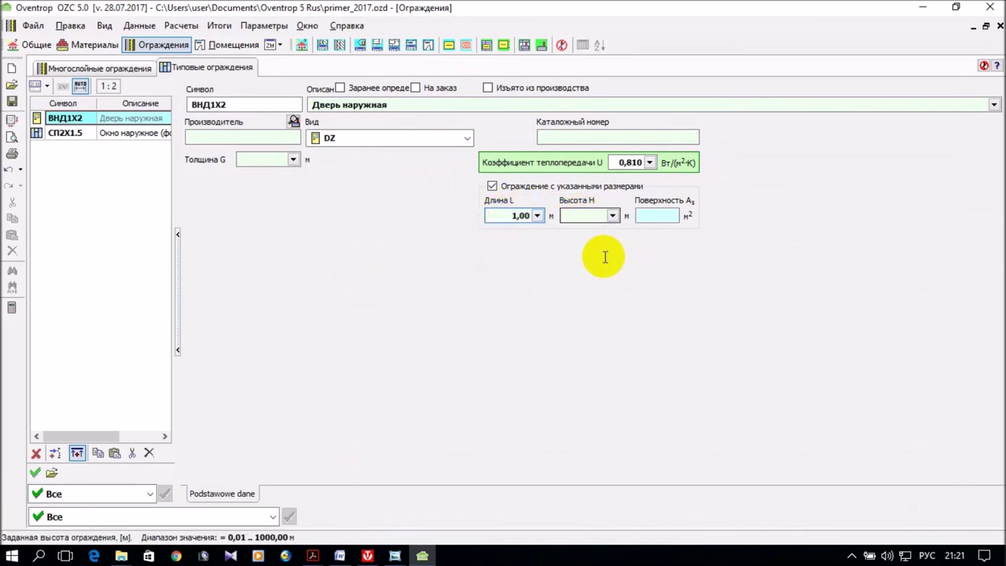
{"action": "type", "text": "2"}
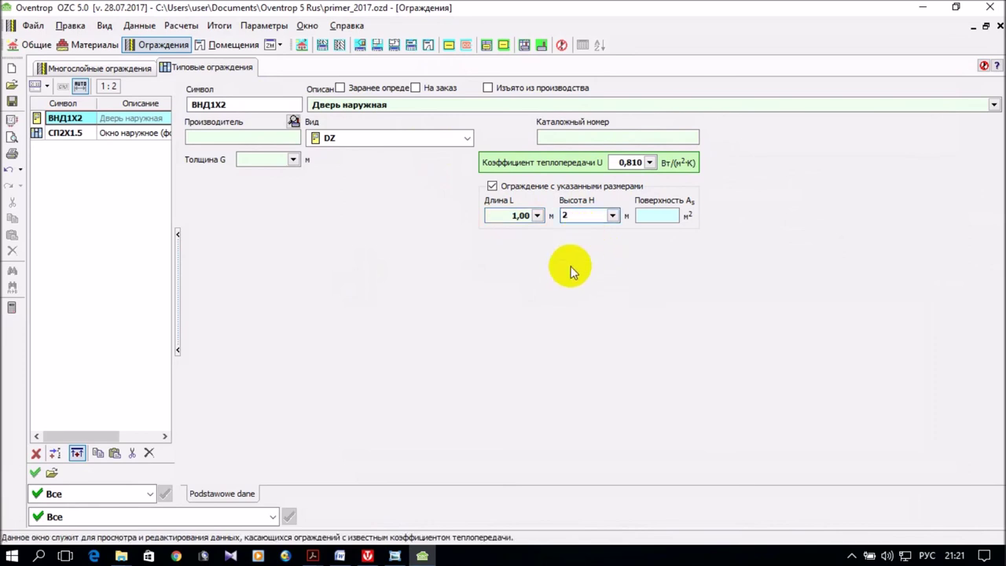
{"action": "double_click", "coordinate": [266, 105]}
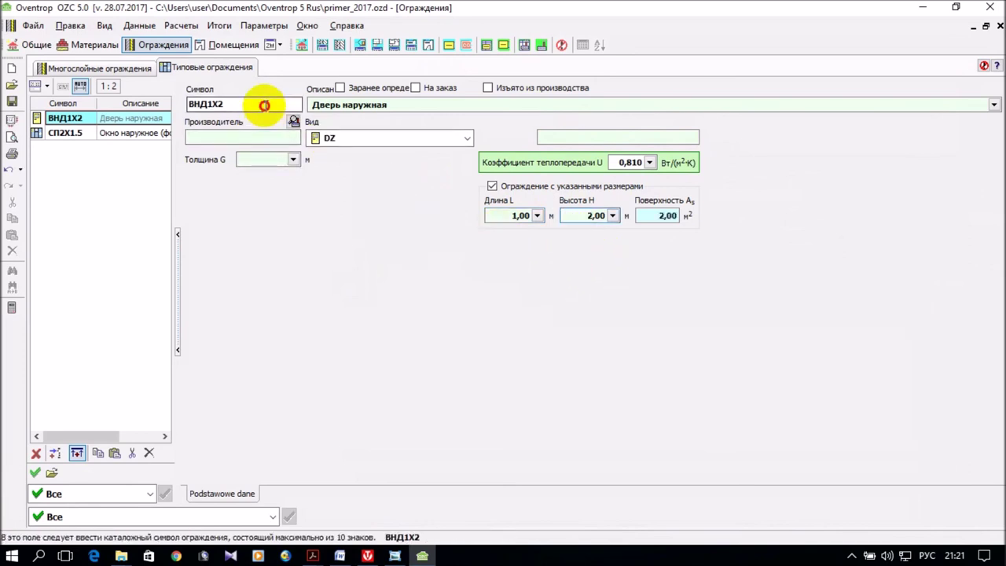
Step: Set the thickness G of external door ВНД1Х2 to 0.08 m
{"action": "left_click", "coordinate": [262, 161]}
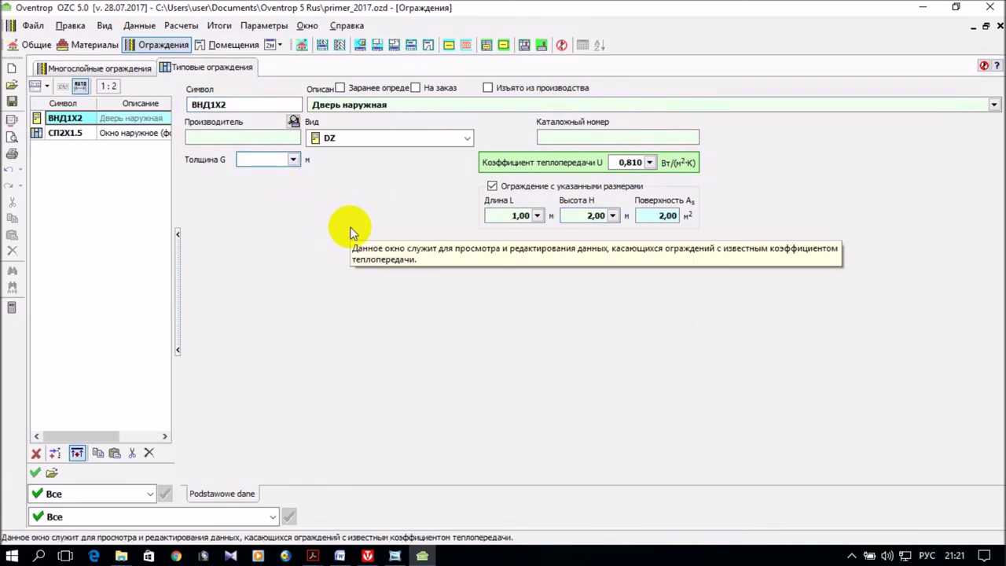
{"action": "type", "text": "0"}
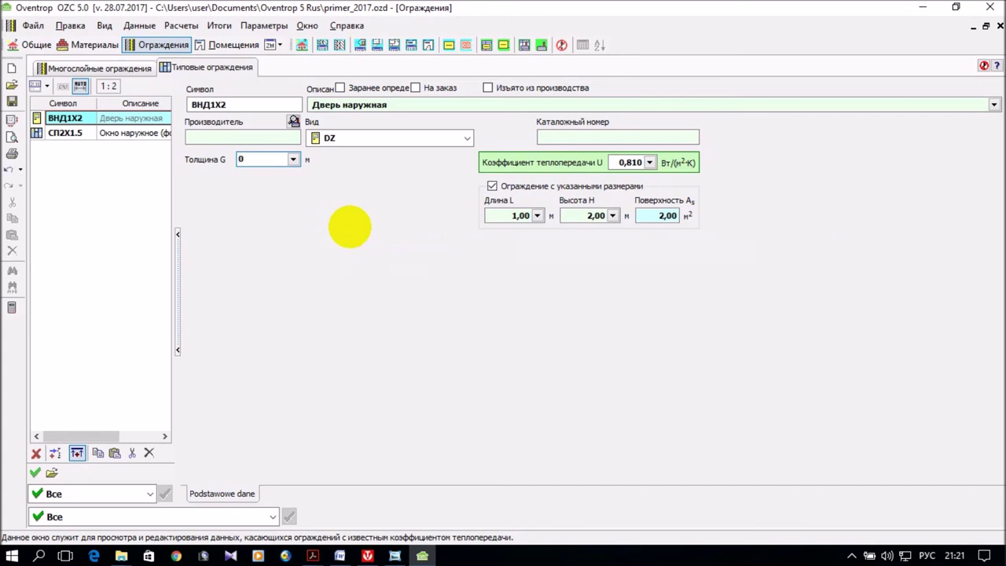
{"action": "type", "text": "."}
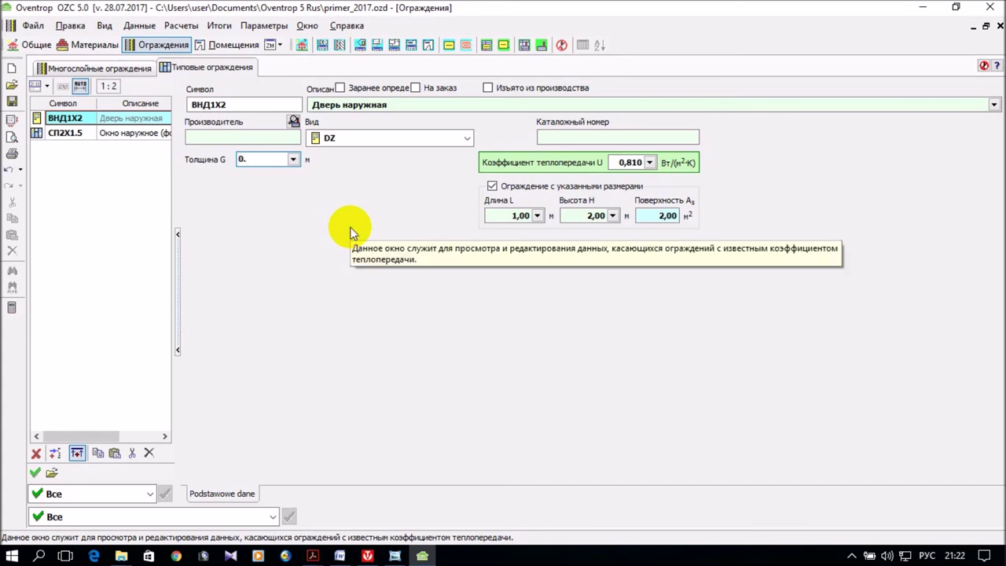
{"action": "type", "text": "08"}
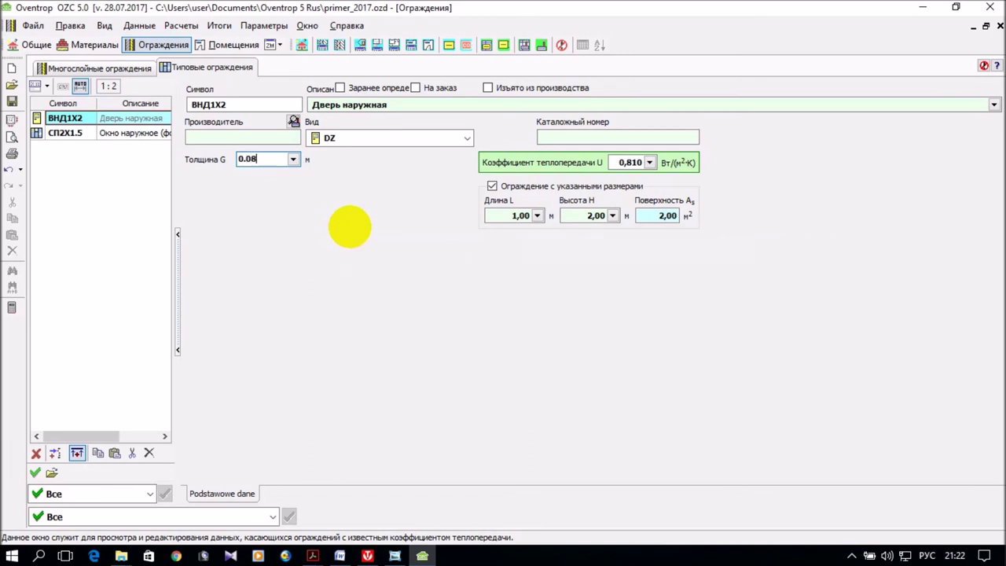
{"action": "left_click", "coordinate": [130, 220]}
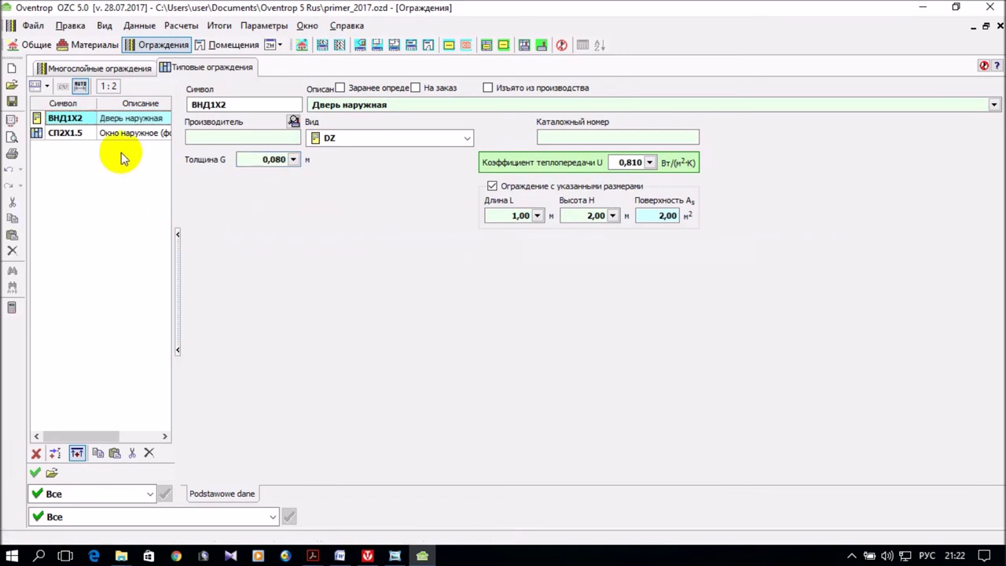
Step: Set the thickness G of window СП2Х1.5 to 0.07 m
{"action": "left_click", "coordinate": [106, 134]}
{"action": "left_click", "coordinate": [254, 158]}
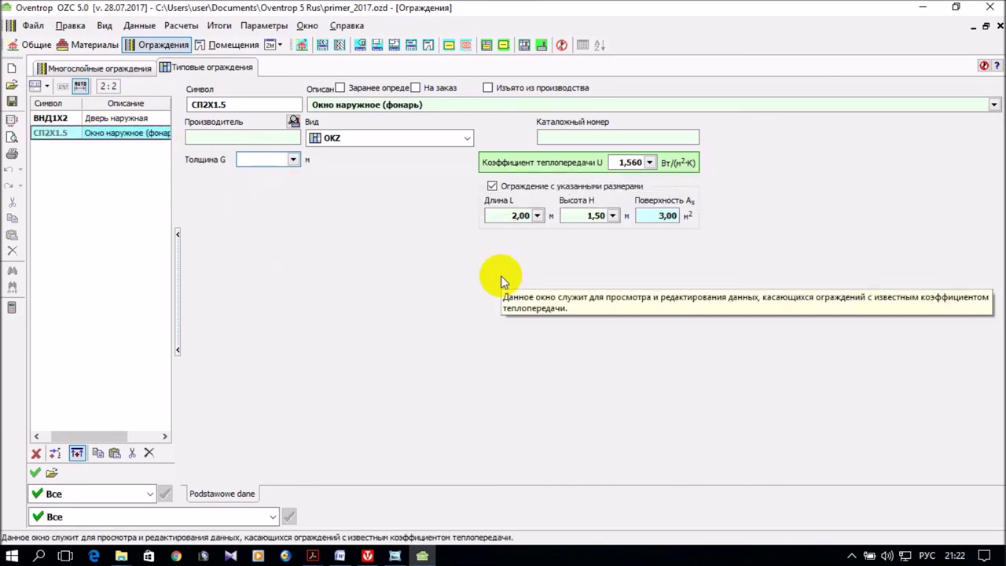
{"action": "type", "text": "0.0"}
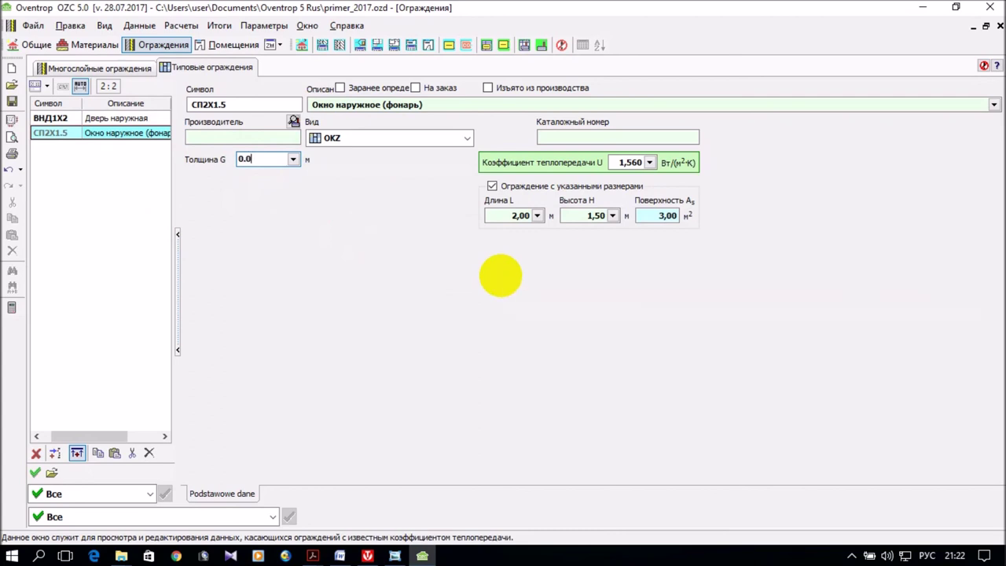
{"action": "type", "text": "7"}
{"action": "left_click", "coordinate": [49, 218]}
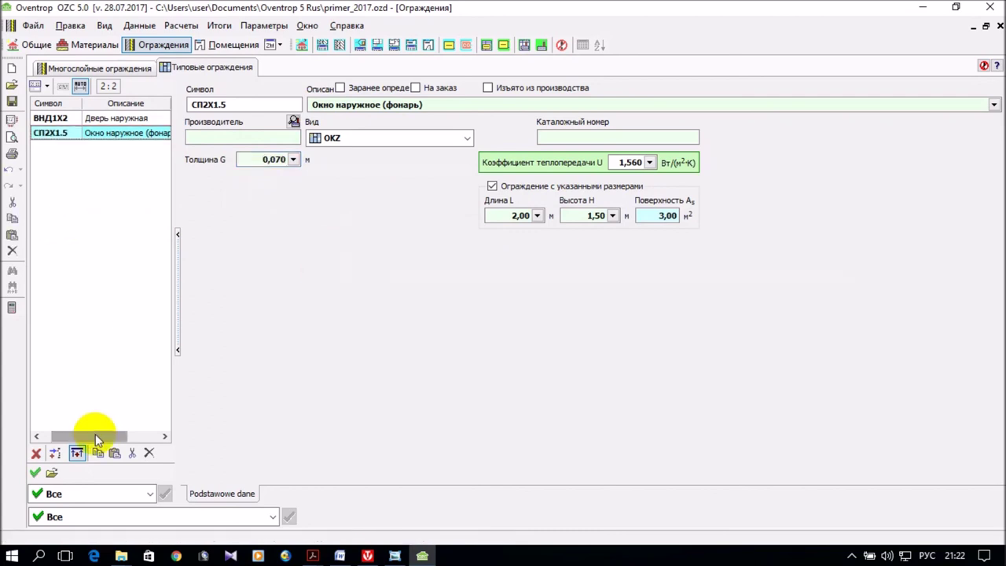
{"action": "left_click_drag", "start_coordinate": [95, 434], "coordinate": [68, 437]}
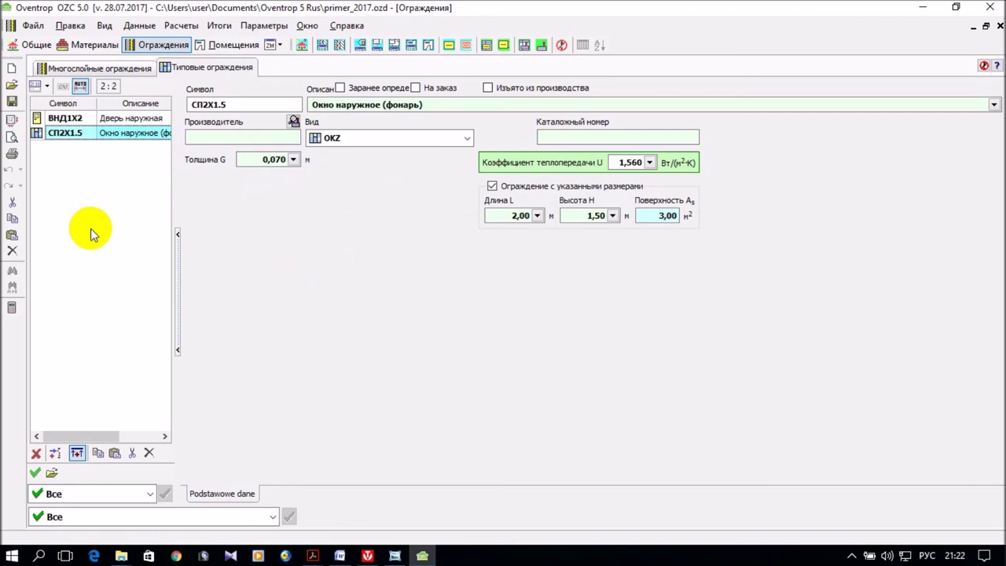
Step: Add a new typical enclosure with the symbol ВД08Х2
{"action": "right_click", "coordinate": [63, 172]}
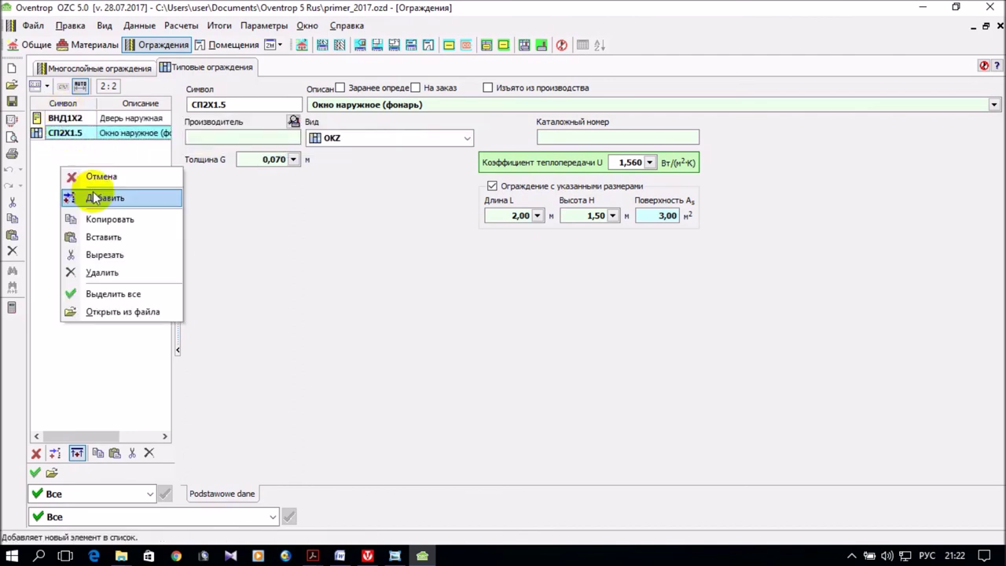
{"action": "left_click", "coordinate": [60, 151]}
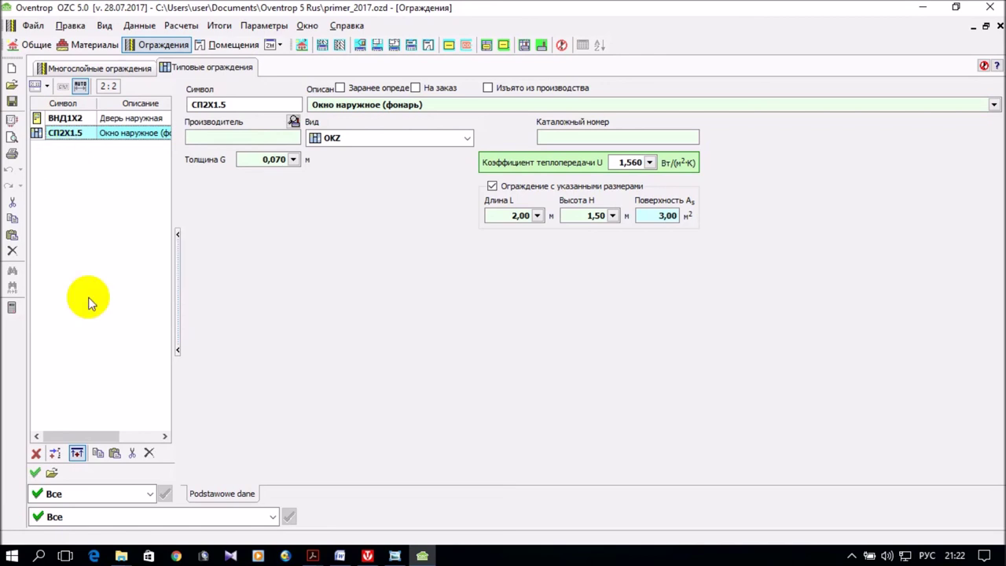
{"action": "left_click", "coordinate": [55, 454]}
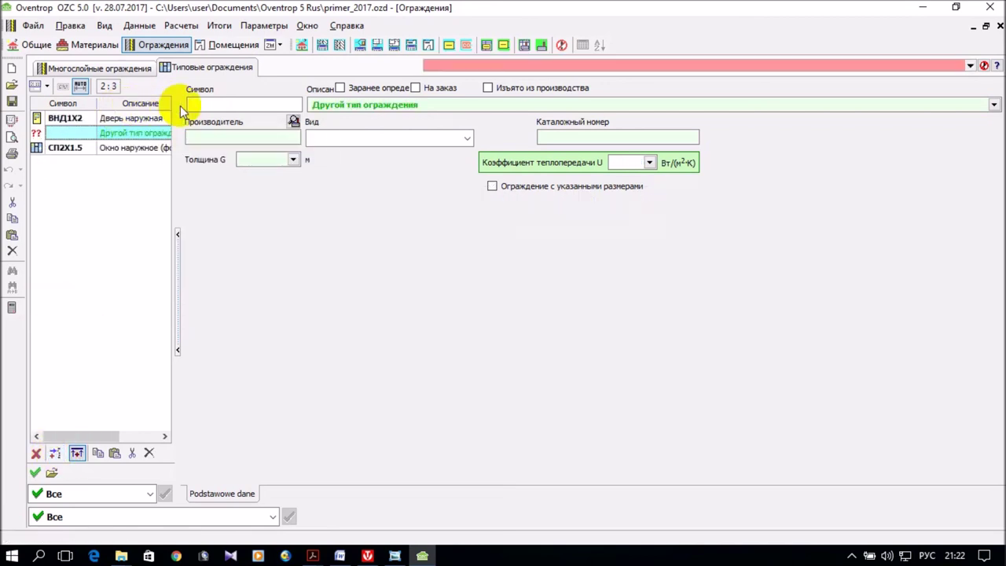
{"action": "left_click", "coordinate": [214, 105]}
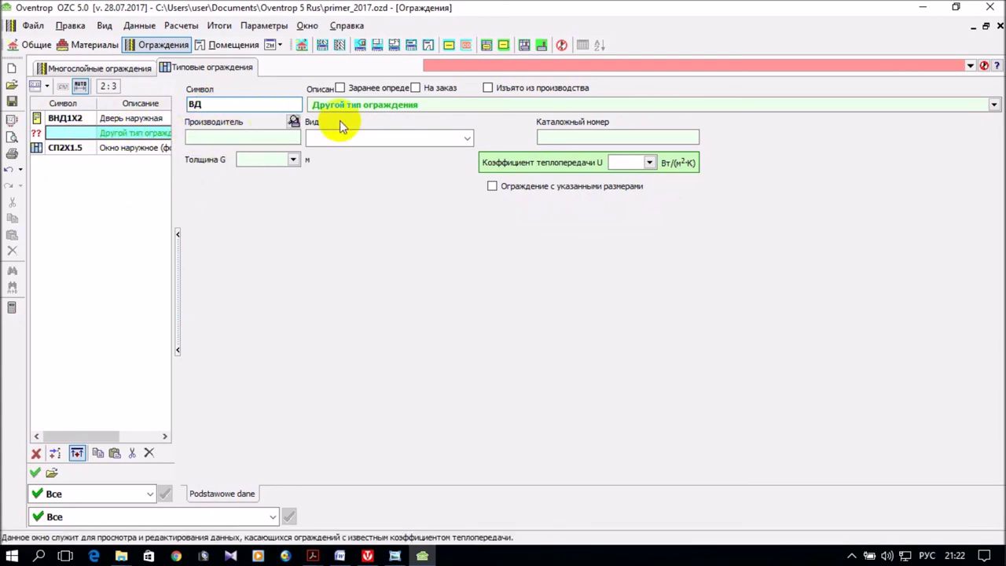
{"action": "type", "text": "1"}
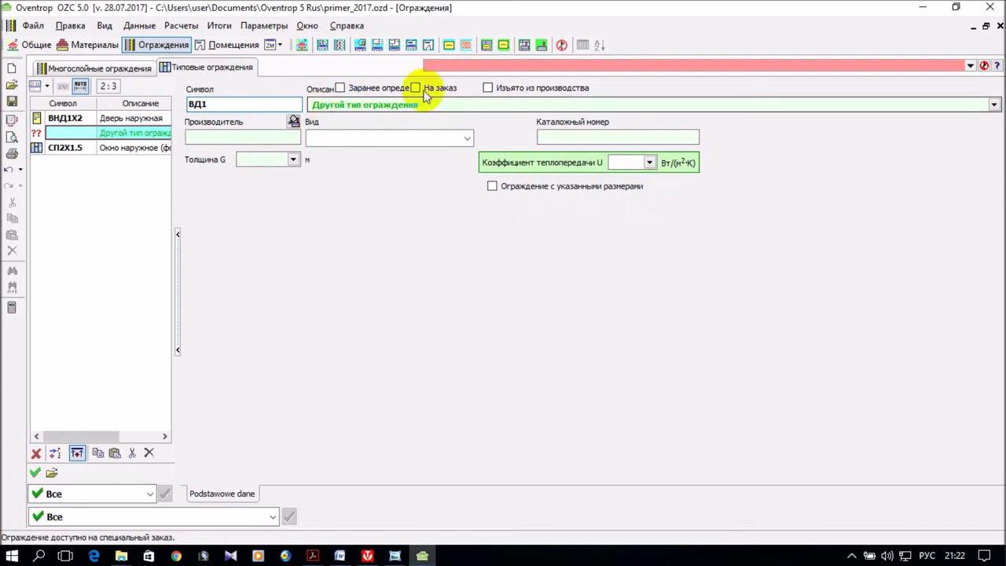
{"action": "key", "text": "BackSpace"}
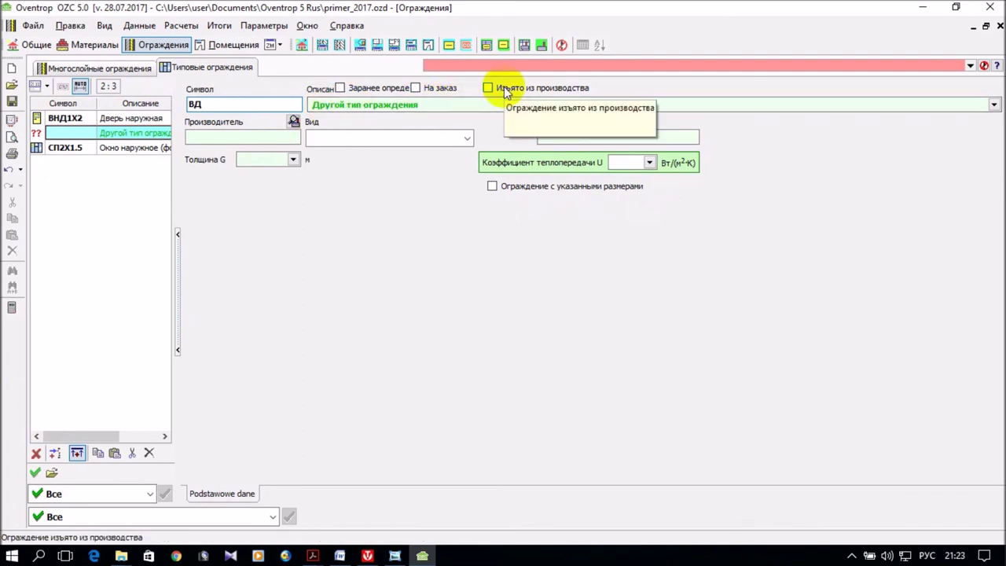
{"action": "type", "text": "08Х2"}
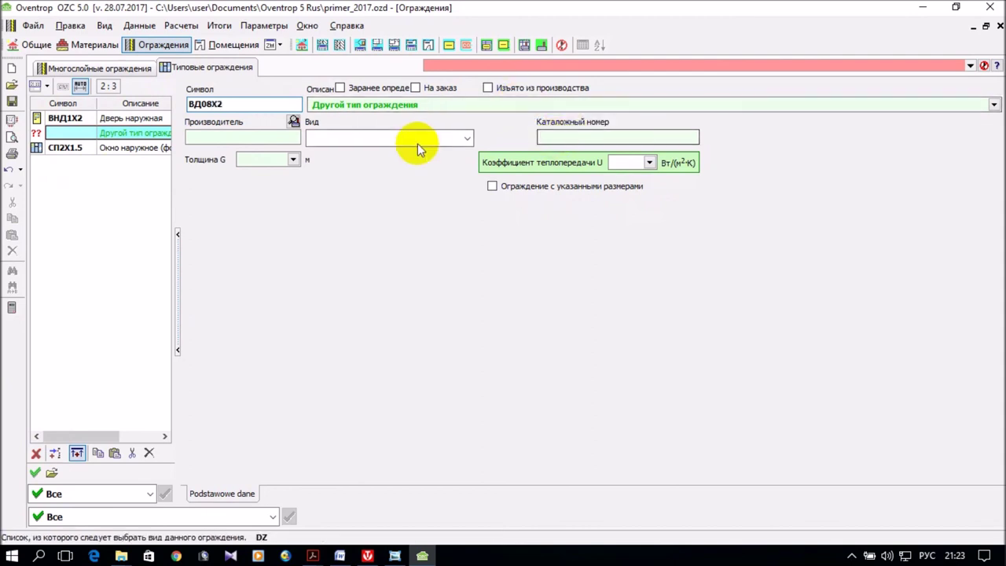
Step: Choose Дверь внутренняя as both the description and the type (DW) of enclosure ВД08Х2
{"action": "left_click", "coordinate": [994, 105]}
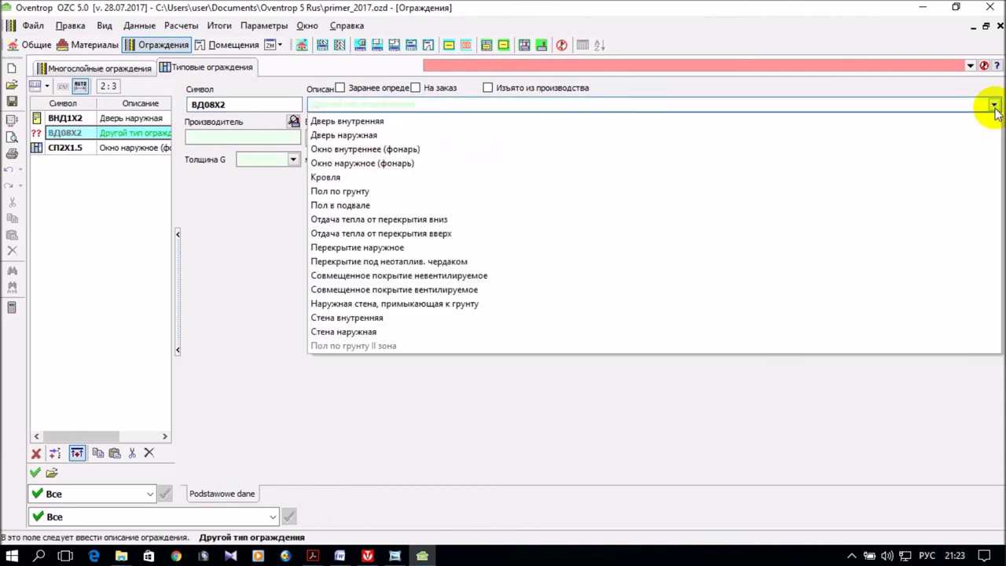
{"action": "left_click", "coordinate": [370, 122]}
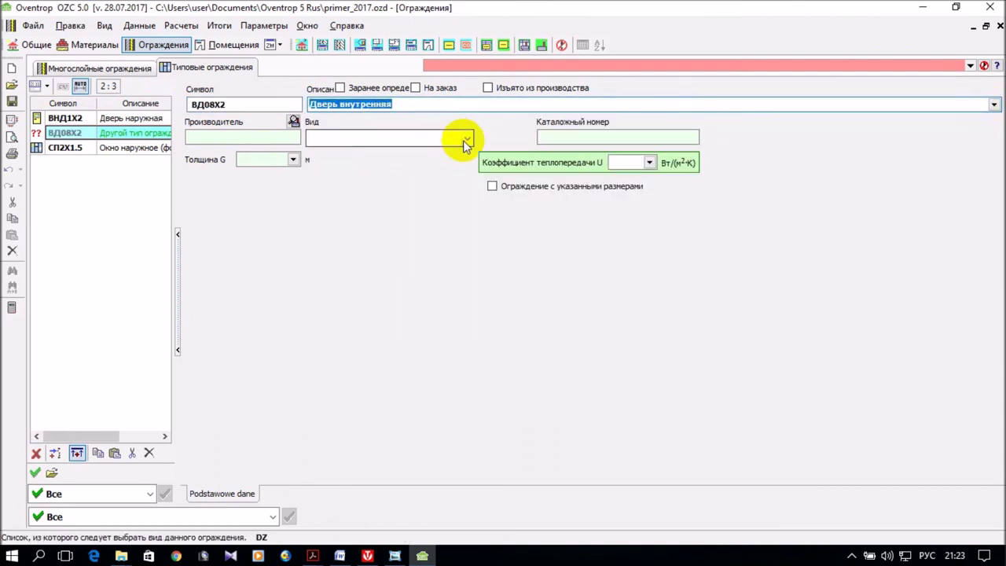
{"action": "left_click", "coordinate": [465, 139]}
{"action": "left_click", "coordinate": [424, 159]}
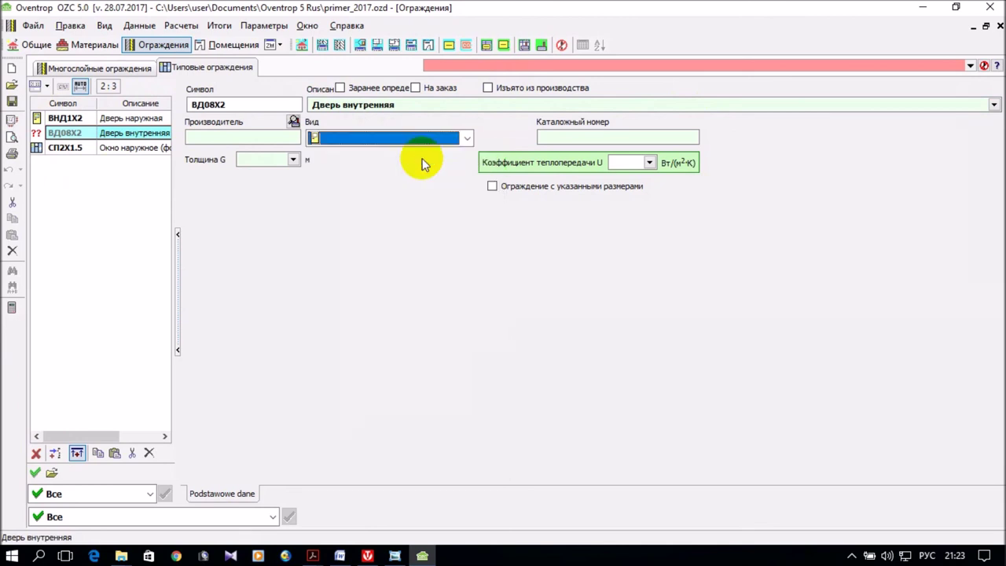
Step: Switch to СП 50.13330.2012 in Adobe Acrobat Reader and look up Table 4, the heat transfer coefficients of internal enclosure surfaces
{"action": "left_click", "coordinate": [611, 162]}
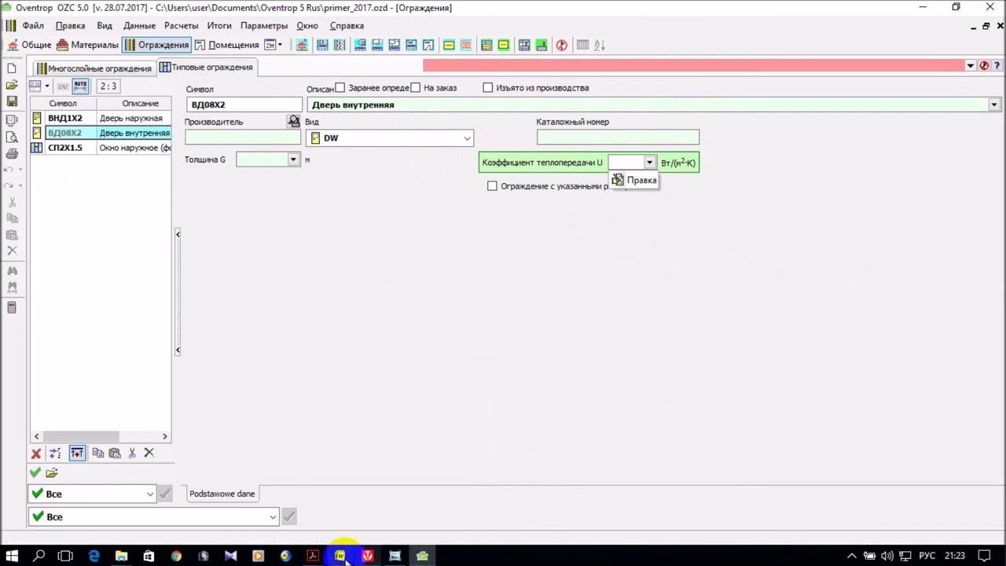
{"action": "left_click", "coordinate": [312, 556]}
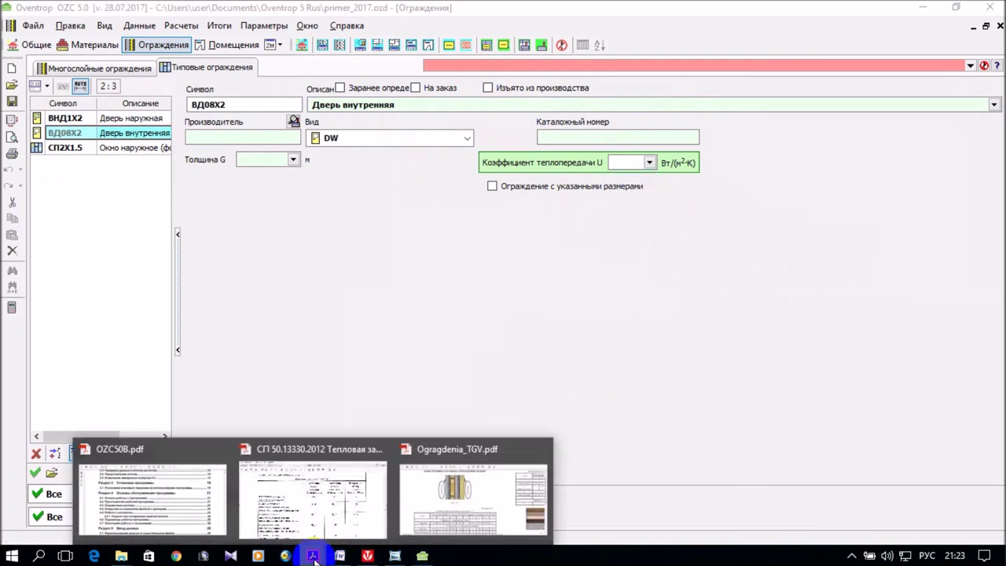
{"action": "left_click", "coordinate": [303, 519]}
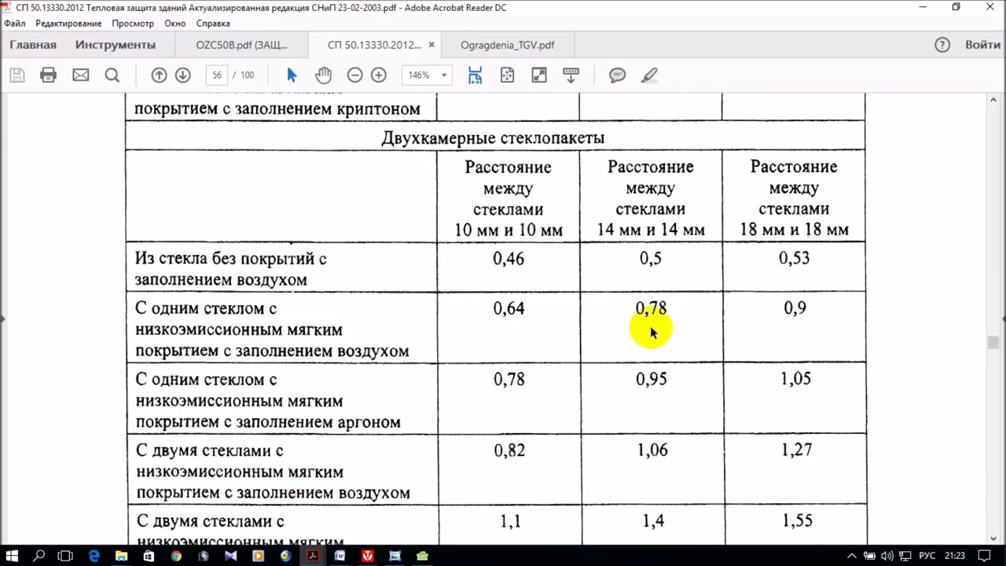
{"action": "scroll", "coordinate": [651, 332], "scroll_direction": "up", "scroll_amount": 5}
{"action": "left_click_drag", "start_coordinate": [993, 343], "coordinate": [988, 89]}
{"action": "scroll", "coordinate": [809, 236], "scroll_direction": "down", "scroll_amount": 5}
{"action": "scroll", "coordinate": [833, 244], "scroll_direction": "down", "scroll_amount": 15}
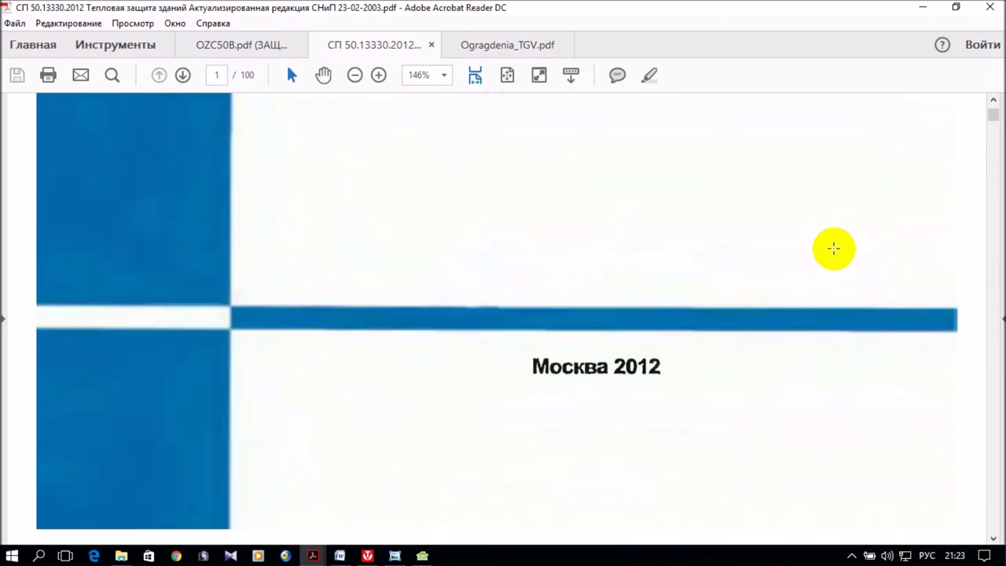
{"action": "scroll", "coordinate": [815, 251], "scroll_direction": "down", "scroll_amount": 15}
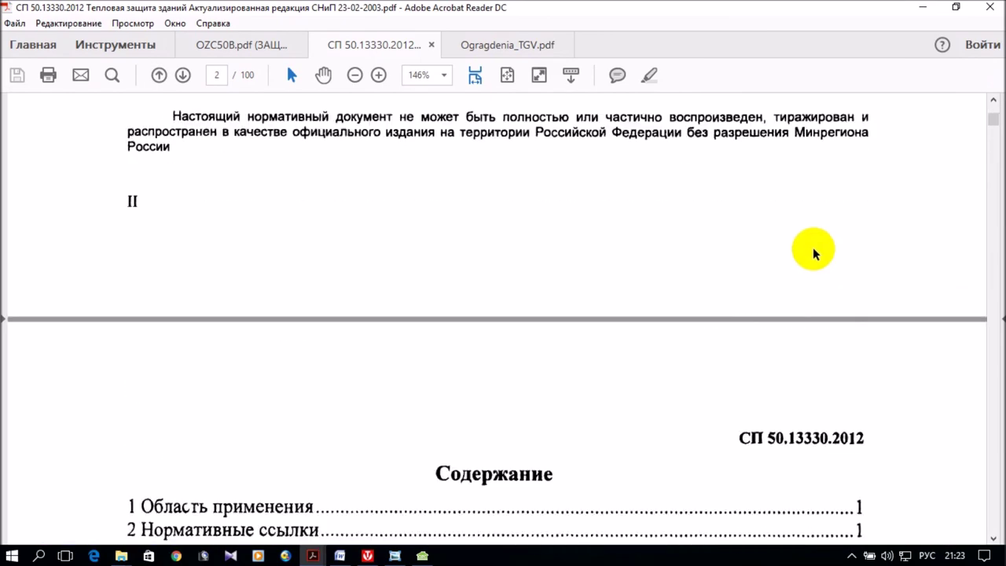
{"action": "scroll", "coordinate": [815, 250], "scroll_direction": "down", "scroll_amount": 15}
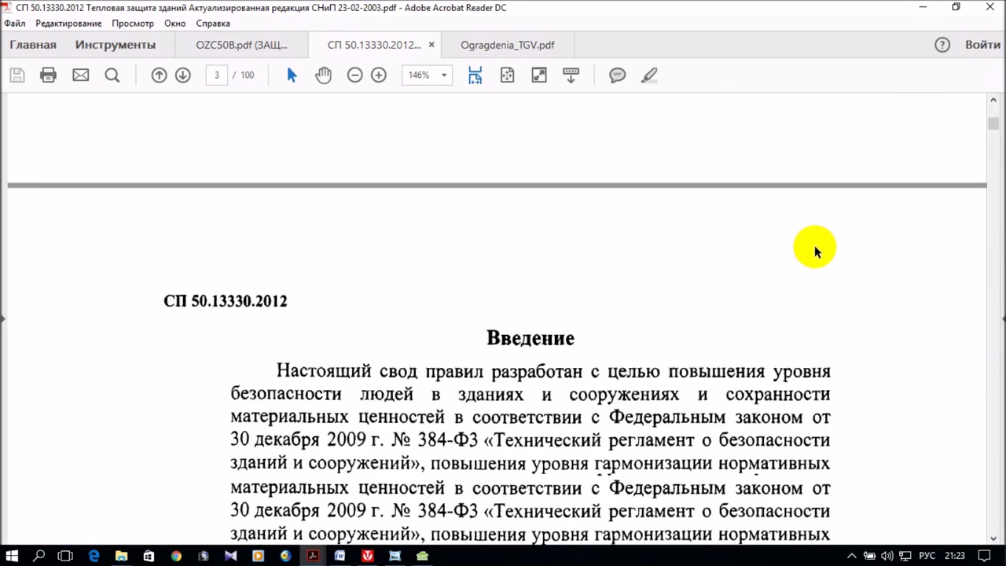
{"action": "scroll", "coordinate": [815, 248], "scroll_direction": "down", "scroll_amount": 5}
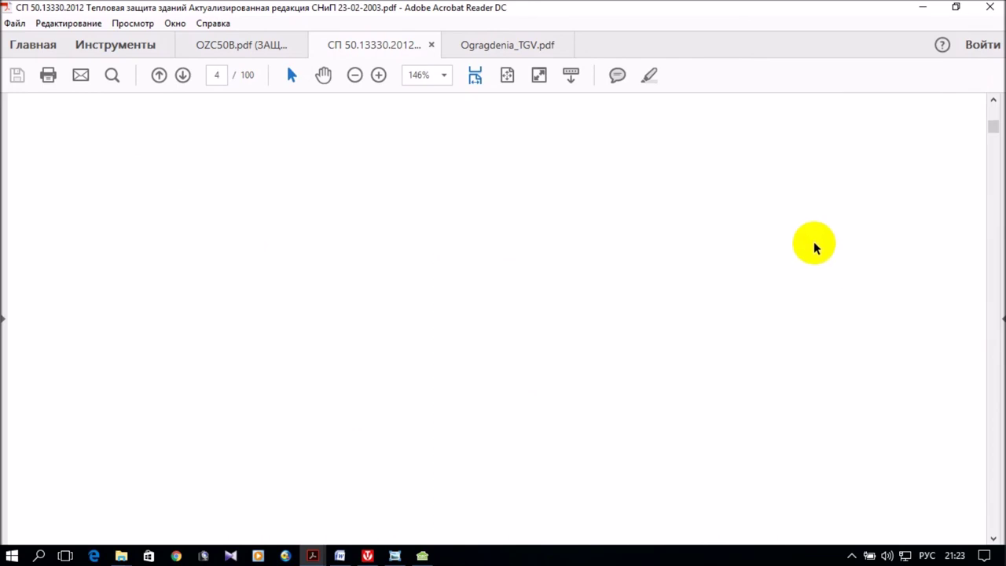
{"action": "left_click", "coordinate": [994, 134]}
{"action": "left_click_drag", "start_coordinate": [994, 134], "coordinate": [939, 180]}
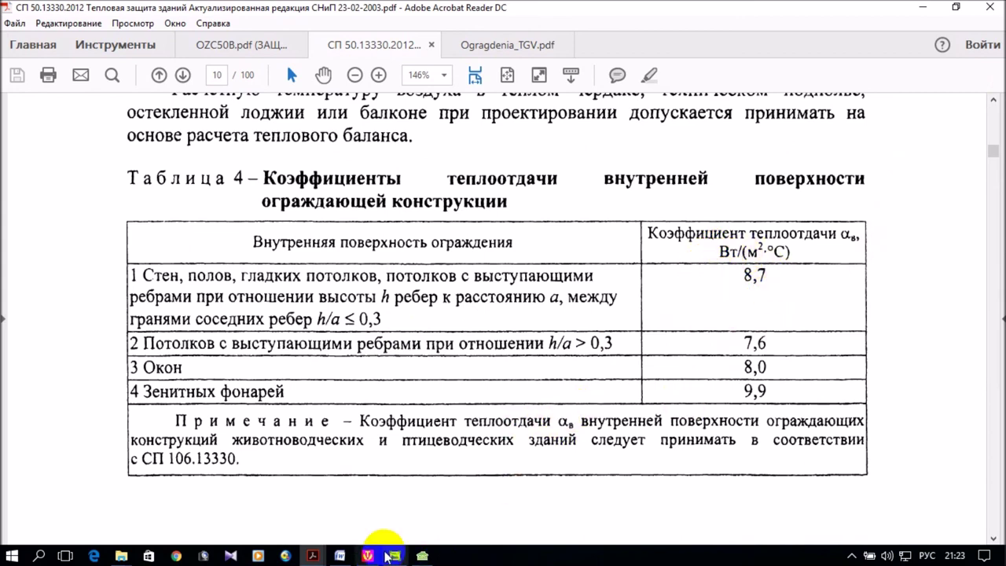
Step: Switch to Oventrop OZC and enter the expression 1/(2/8.7+0,05/0.11) as the heat transfer coefficient U of enclosure ВД08Х2
{"action": "left_click", "coordinate": [422, 556]}
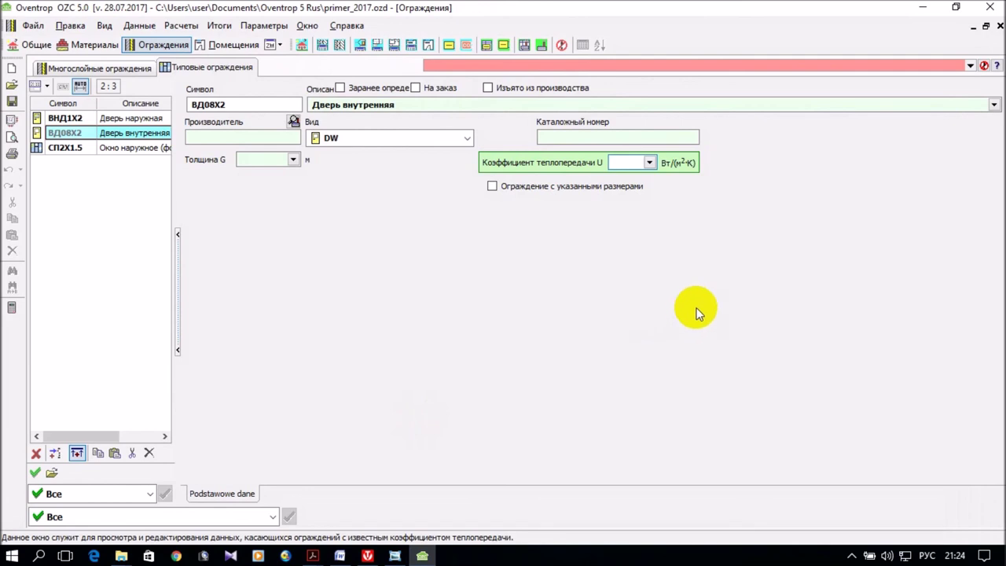
{"action": "type", "text": "1"}
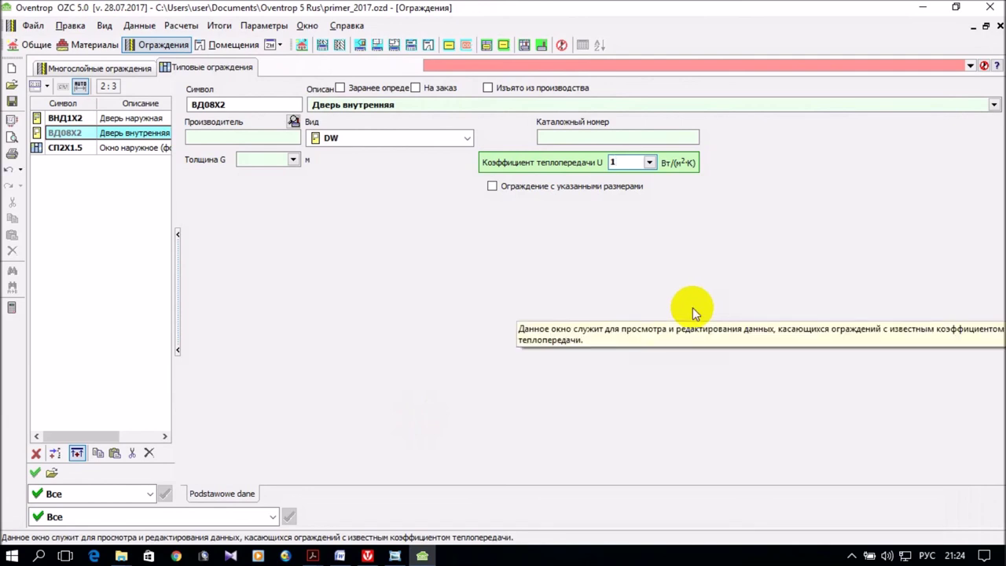
{"action": "type", "text": "/"}
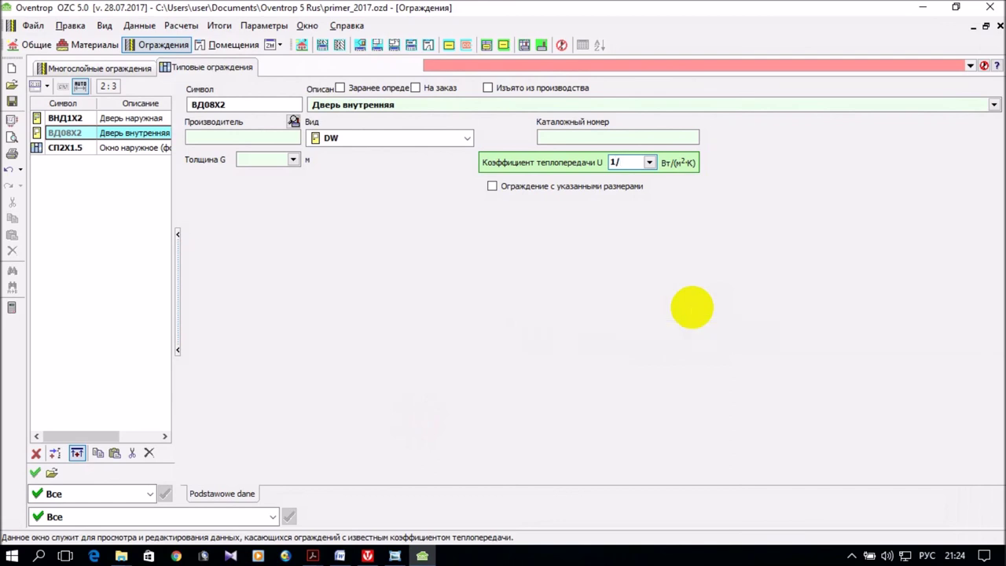
{"action": "type", "text": "(2"}
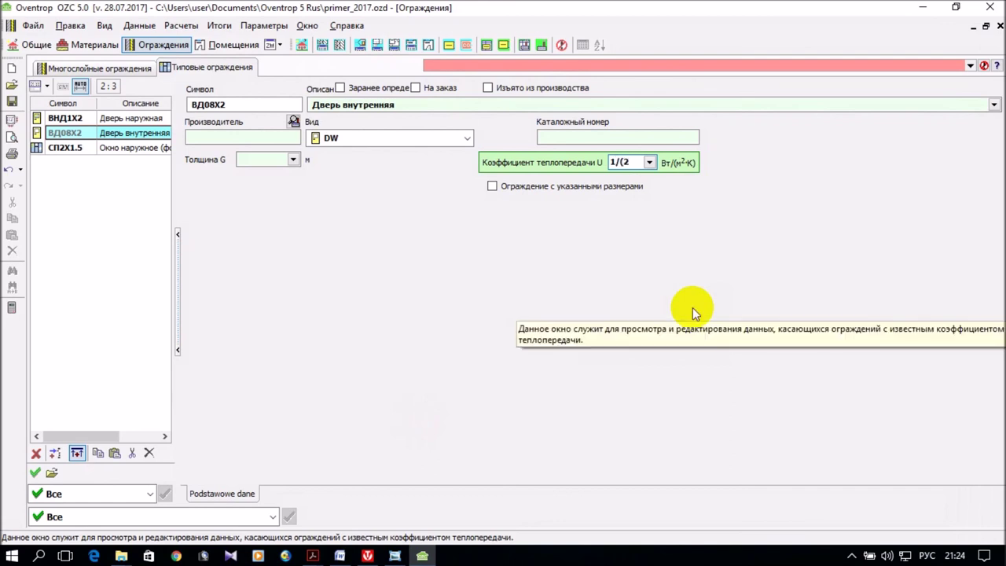
{"action": "type", "text": "/8"}
{"action": "type", "text": ".7"}
{"action": "type", "text": "+"}
{"action": "type", "text": "0"}
{"action": "type", "text": ",05"}
{"action": "type", "text": "/"}
{"action": "type", "text": "0ю11"}
{"action": "key", "text": "BackSpace"}
{"action": "type", "text": "."}
{"action": "key", "text": "Right"}
{"action": "key", "text": "Right"}
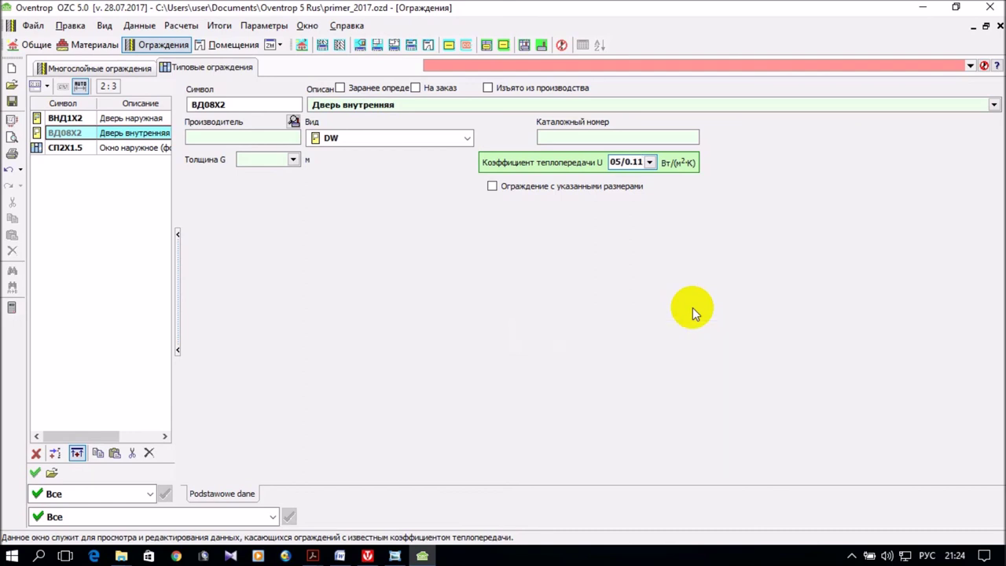
{"action": "type", "text": ")"}
{"action": "key", "text": "Return"}
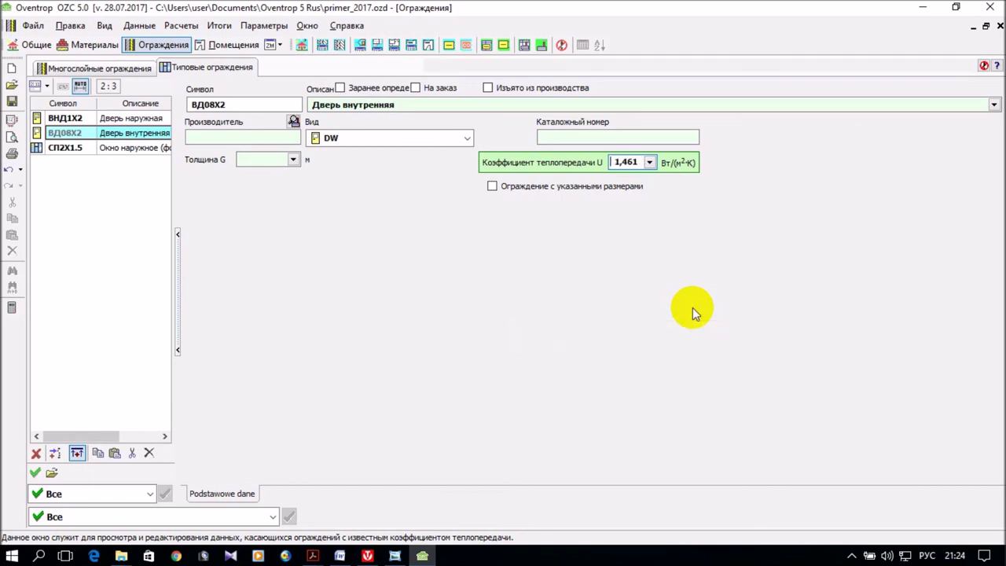
Step: Replace the expression for the heat transfer coefficient U of internal door ВД08Х2 with the rounded value 1.46
{"action": "double_click", "coordinate": [247, 100]}
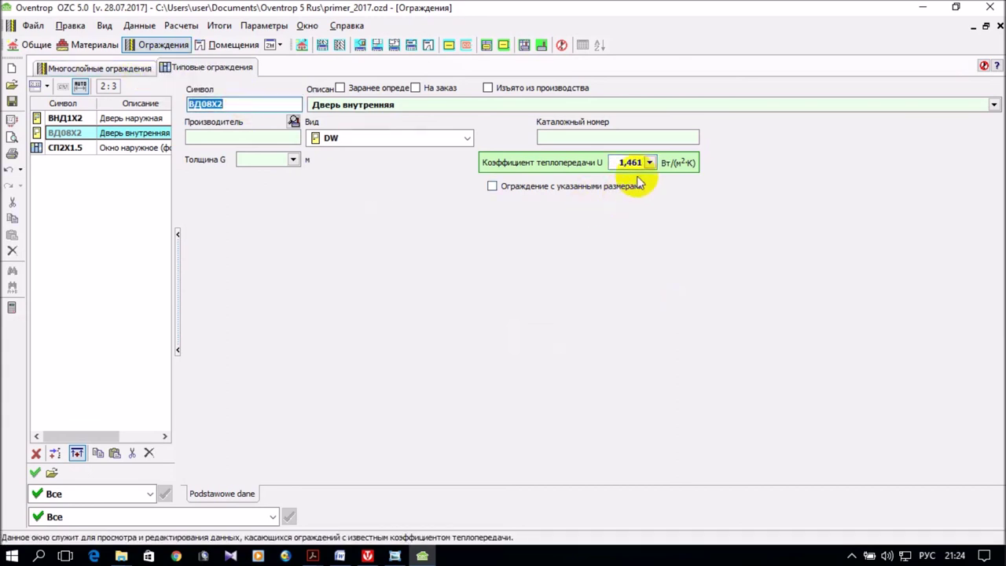
{"action": "left_click", "coordinate": [615, 162]}
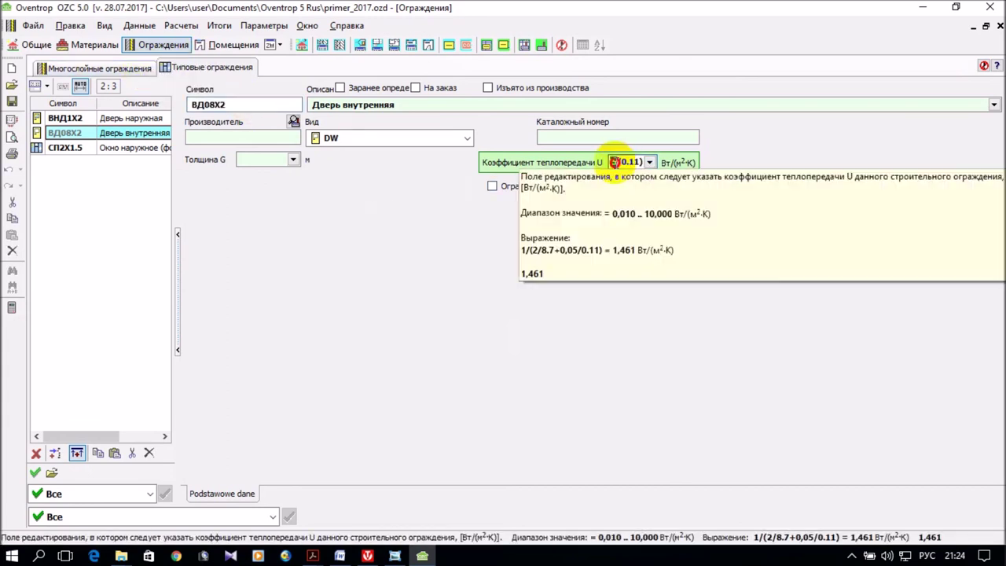
{"action": "key", "text": "ctrl+a"}
{"action": "type", "text": "1.46"}
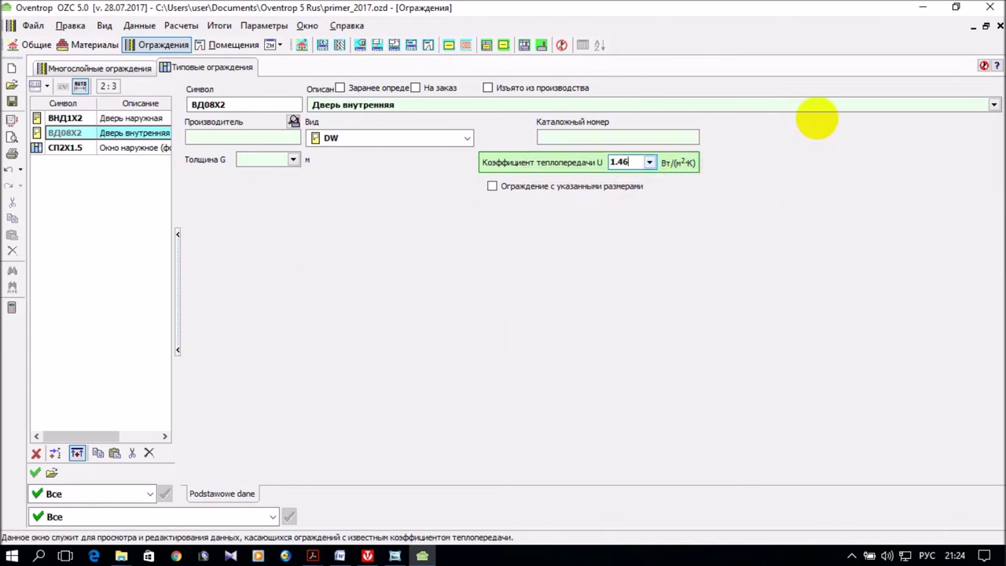
Step: Give internal door ВД08Х2 specified dimensions, with length L 0.8 m and height H 2 m
{"action": "left_click", "coordinate": [492, 187]}
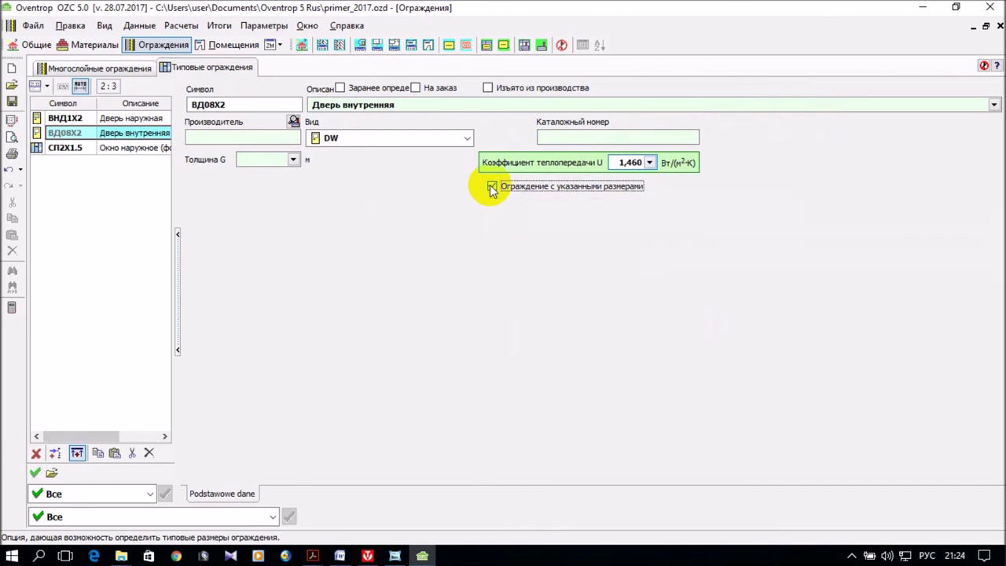
{"action": "left_click", "coordinate": [507, 215]}
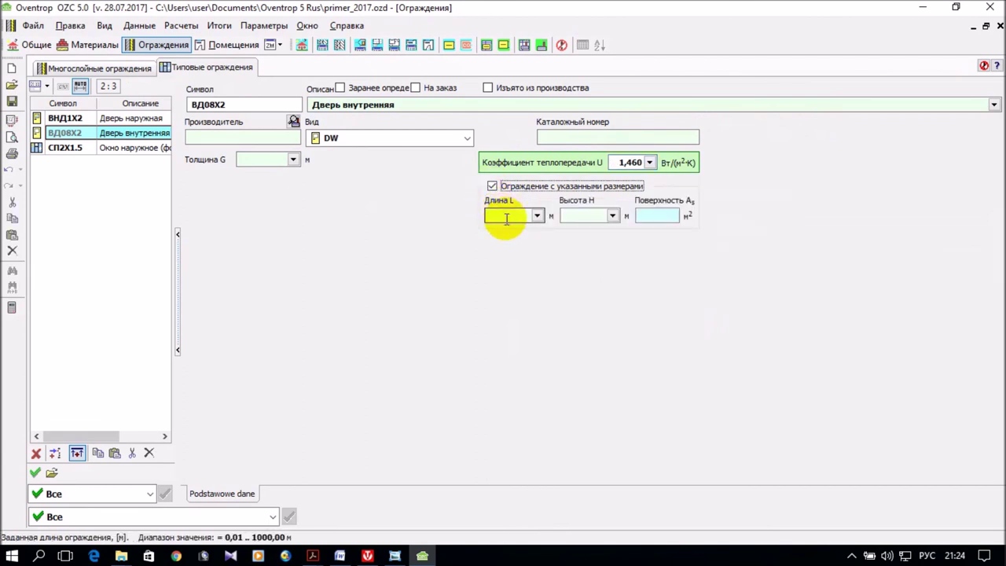
{"action": "type", "text": "0.8"}
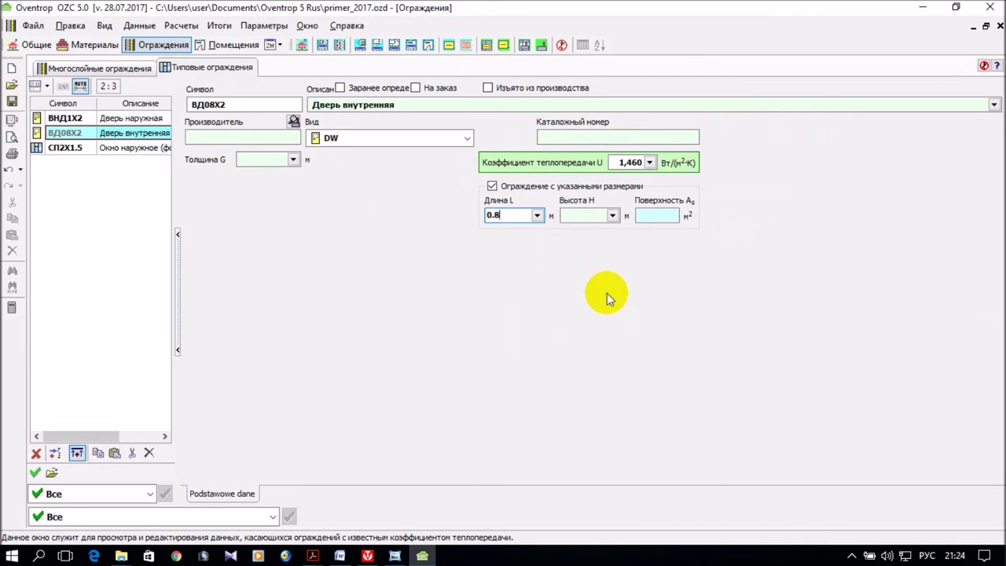
{"action": "left_click", "coordinate": [588, 216]}
{"action": "type", "text": "2"}
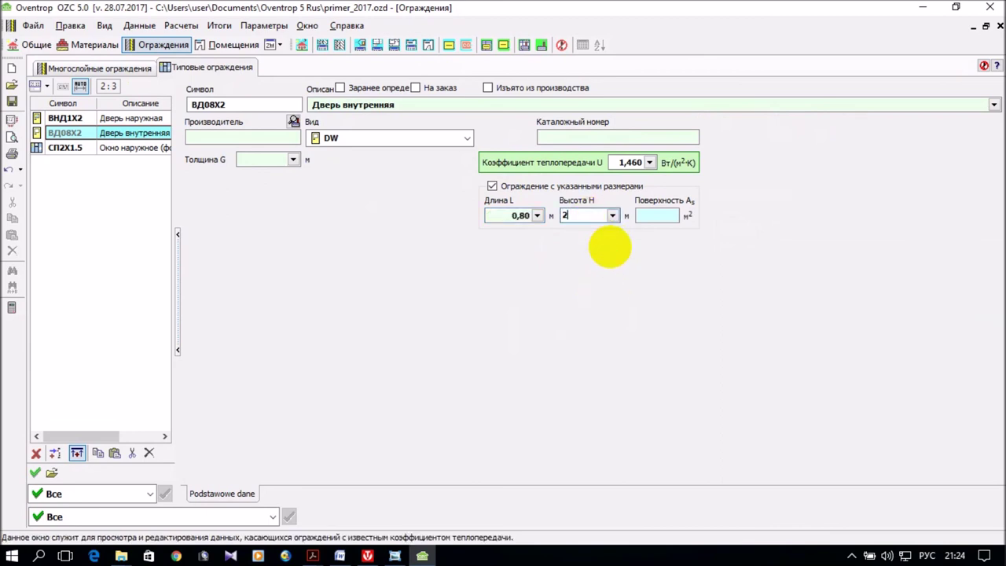
{"action": "left_click", "coordinate": [239, 105]}
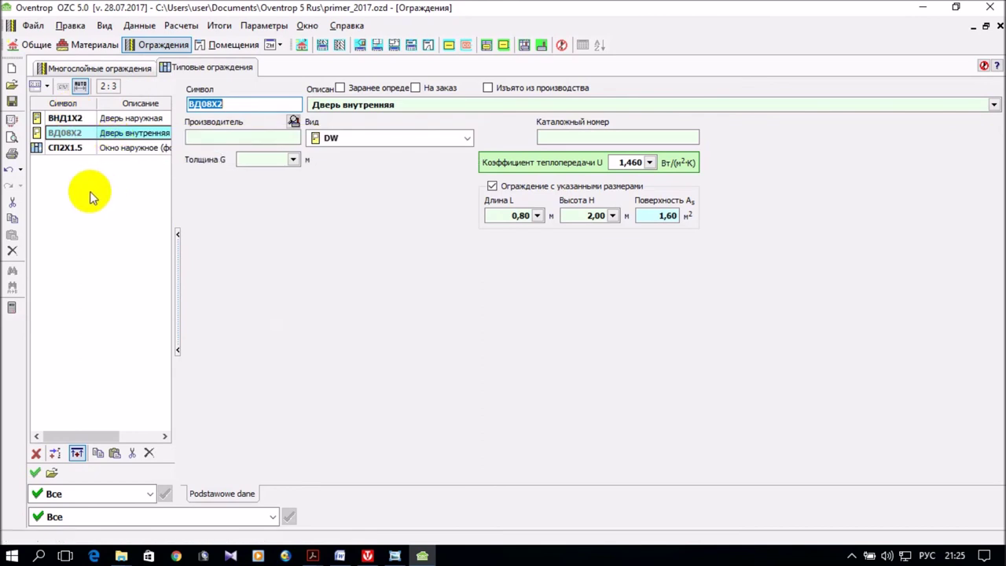
Step: Display the multilayer enclosures and check the house's floor plans and section in Windows Photo Viewer, returning to Oventrop OZC
{"action": "left_click", "coordinate": [994, 105]}
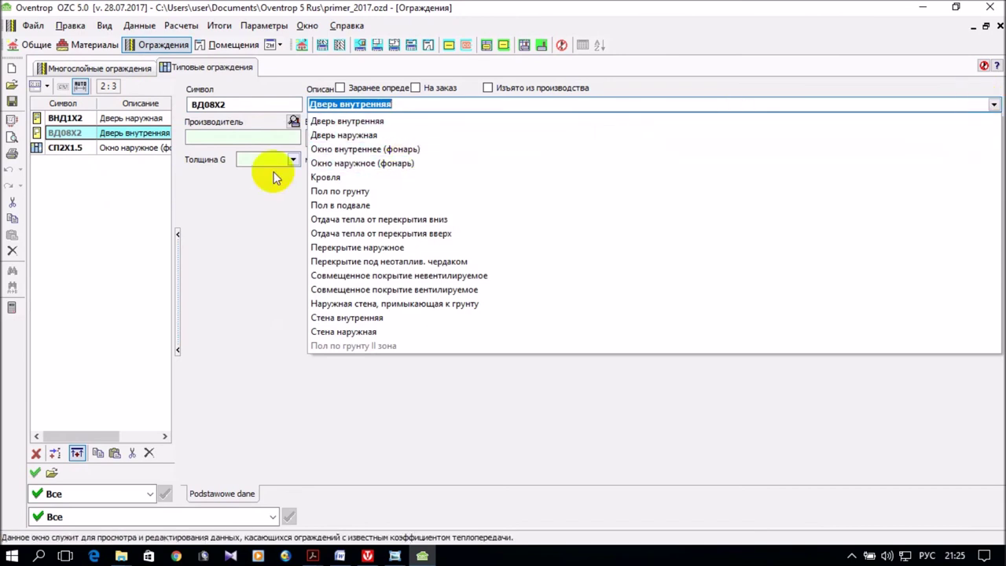
{"action": "left_click", "coordinate": [259, 210]}
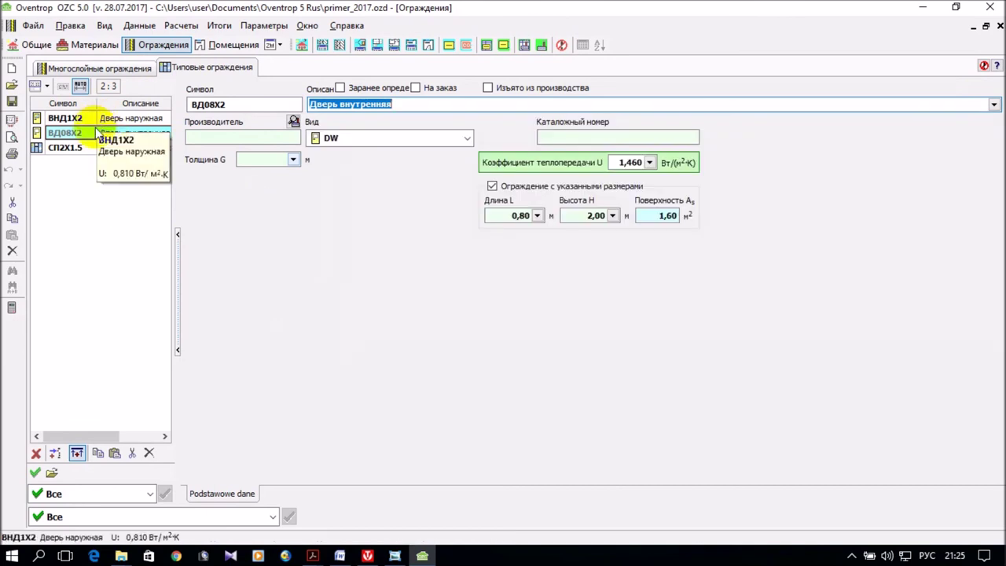
{"action": "left_click", "coordinate": [82, 69]}
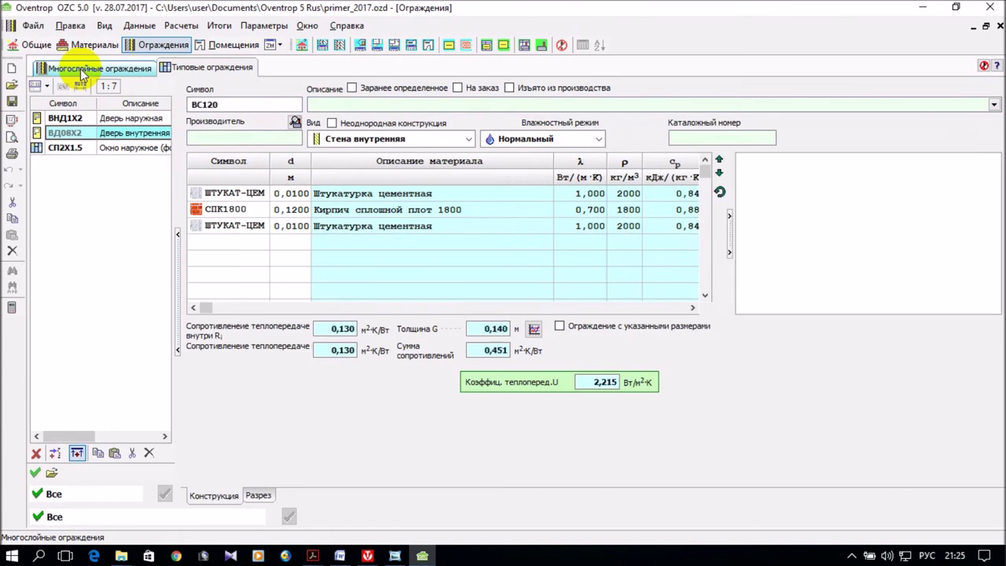
{"action": "left_click", "coordinate": [393, 557]}
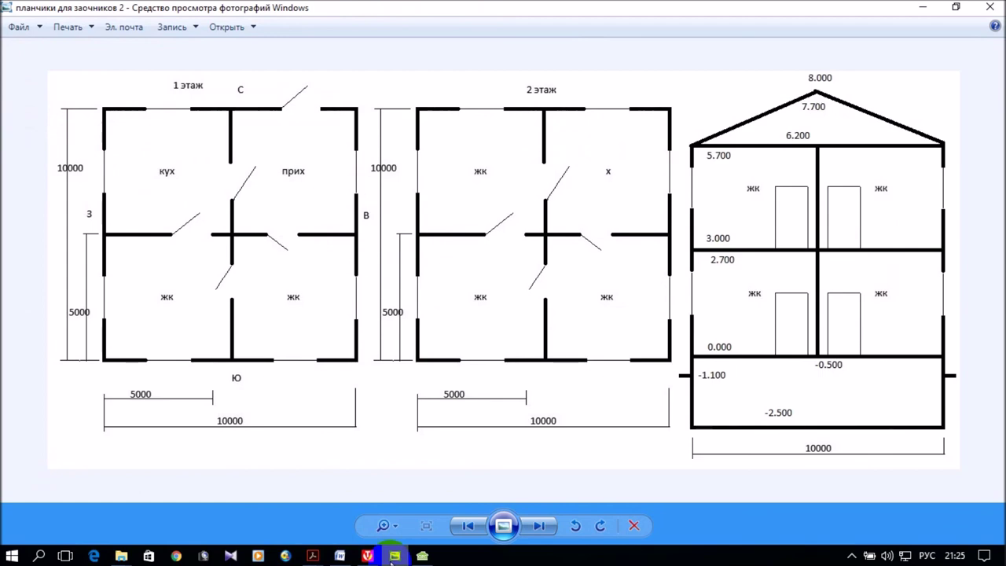
{"action": "left_click", "coordinate": [393, 557]}
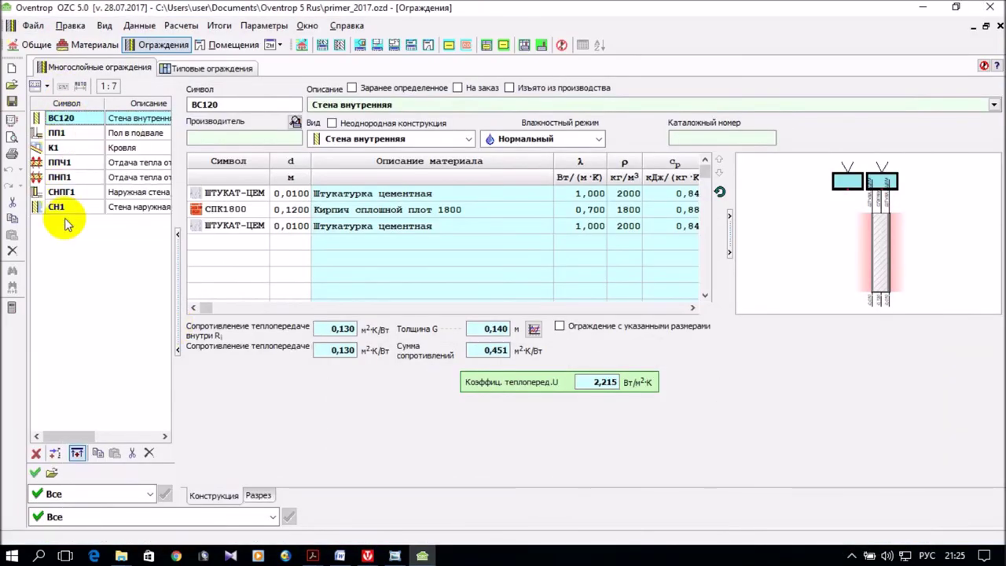
{"action": "left_click", "coordinate": [99, 286]}
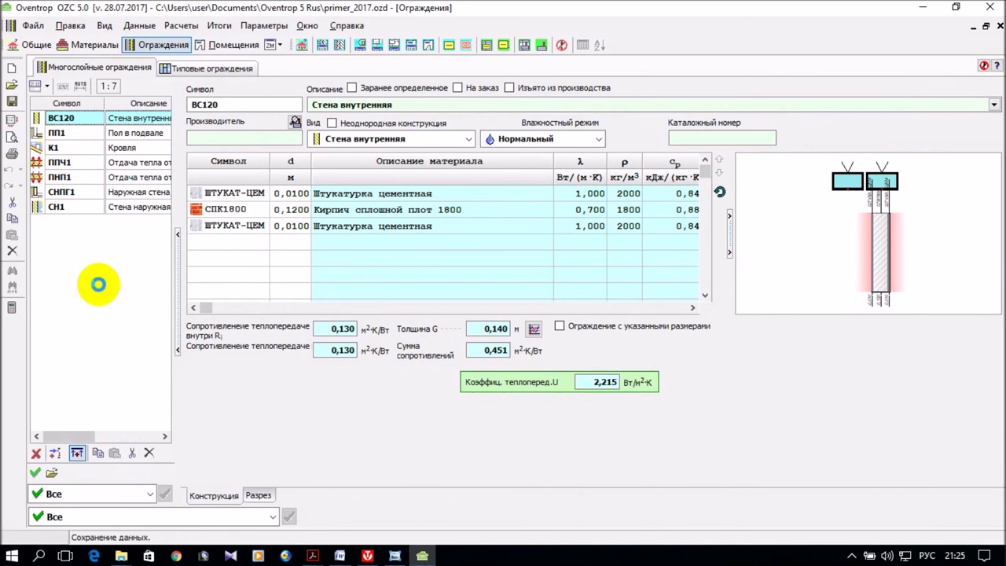